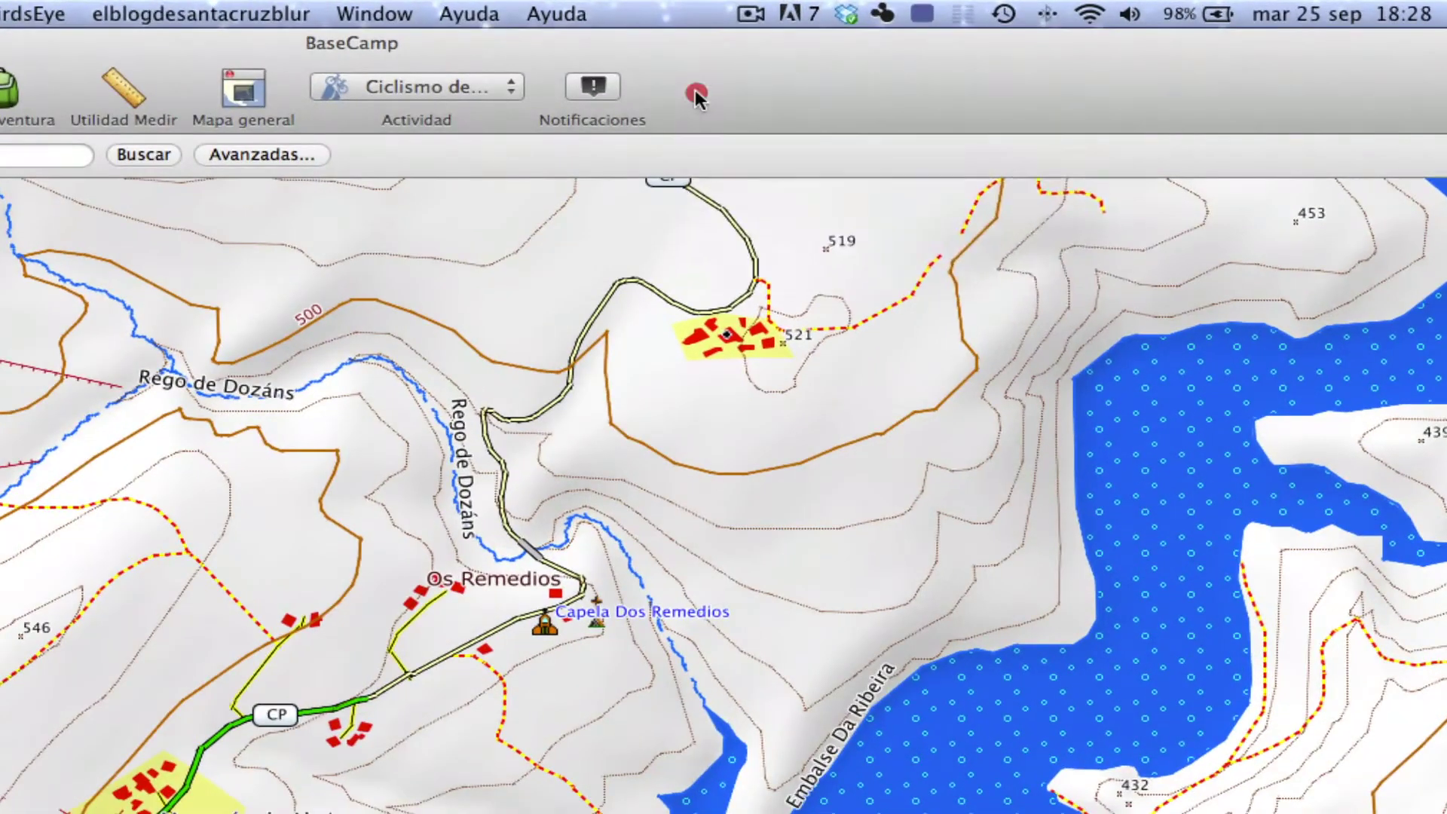
- Customize the toolbar by adding the Utilidad Track, Utilidad Ruta and Utilidad Waypoint tools after the Selector, and take Utilidad Ruta off again
{"action": "right_click", "coordinate": [903, 46]}
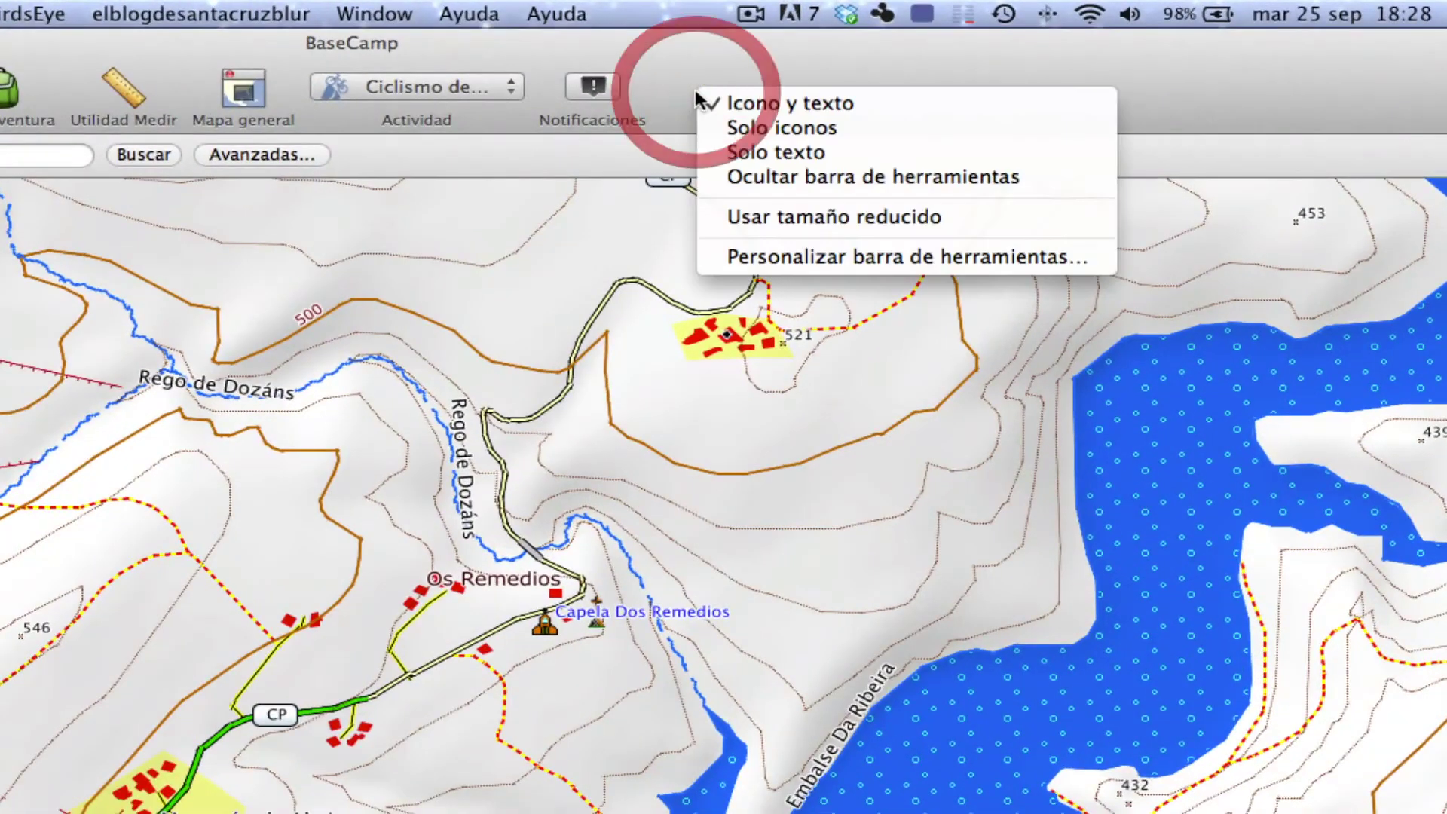
{"action": "left_click", "coordinate": [761, 260]}
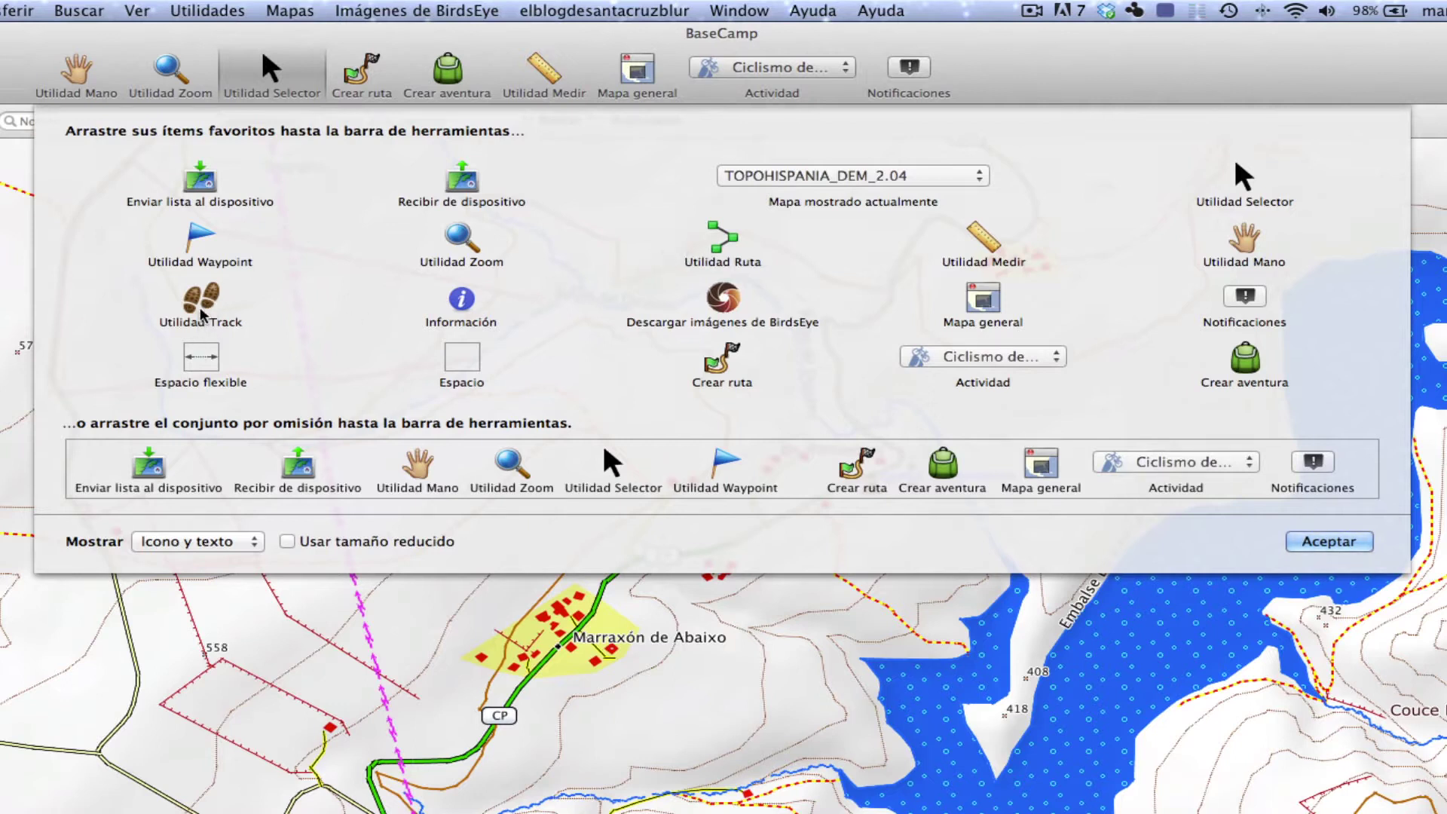
{"action": "left_click_drag", "start_coordinate": [201, 308], "coordinate": [354, 77]}
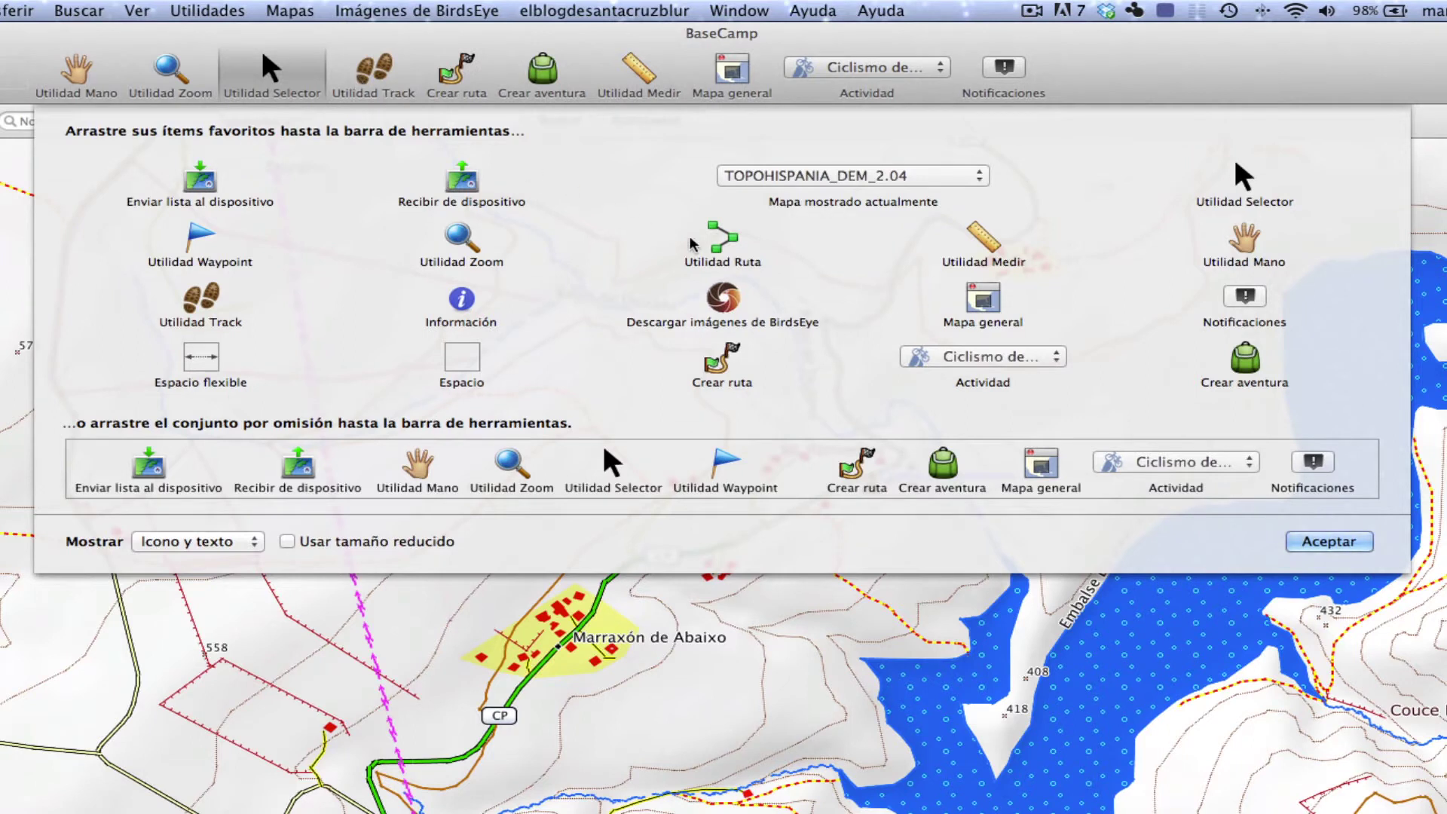
{"action": "left_click_drag", "start_coordinate": [721, 238], "coordinate": [460, 74]}
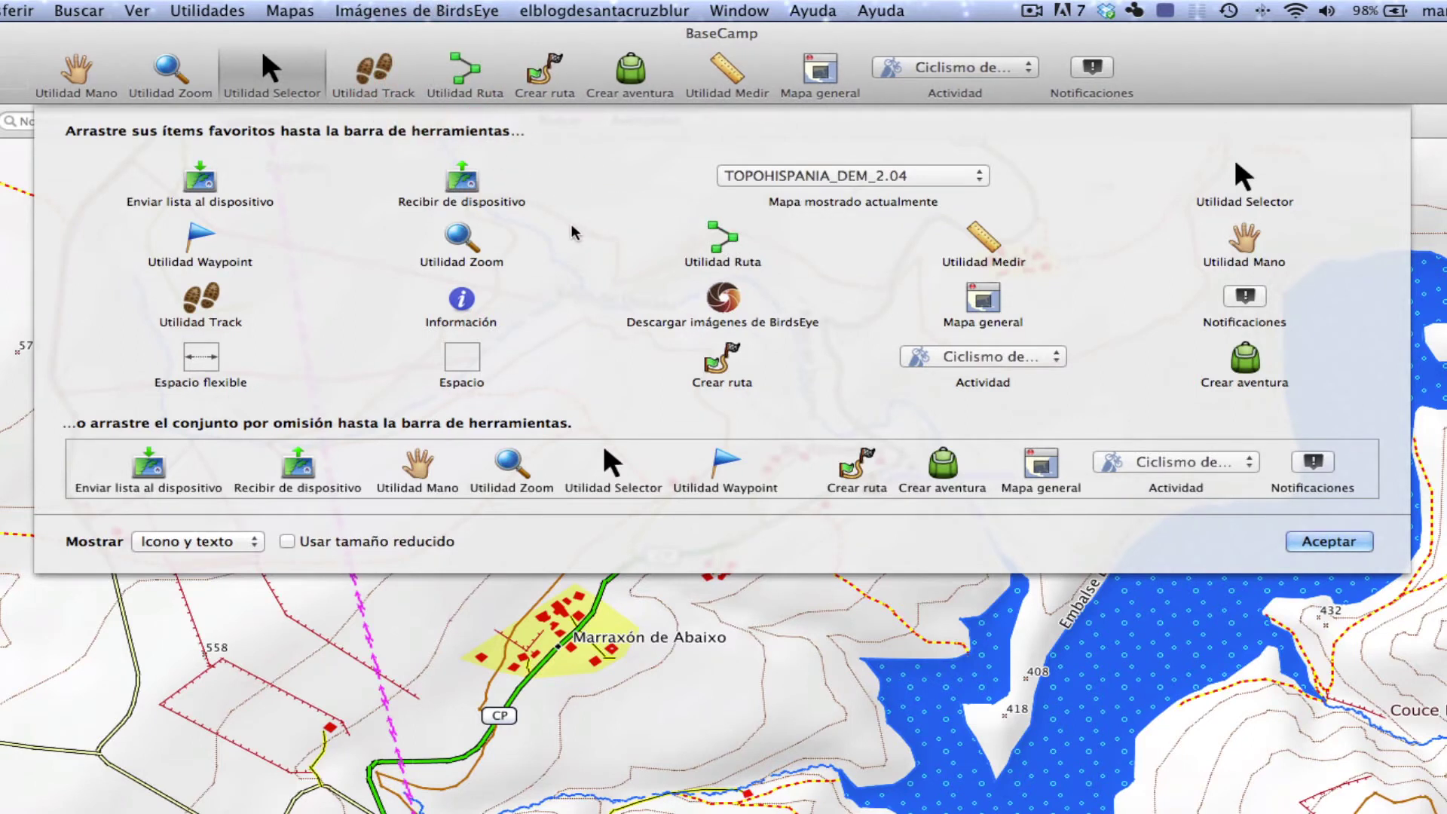
{"action": "left_click_drag", "start_coordinate": [198, 242], "coordinate": [336, 70]}
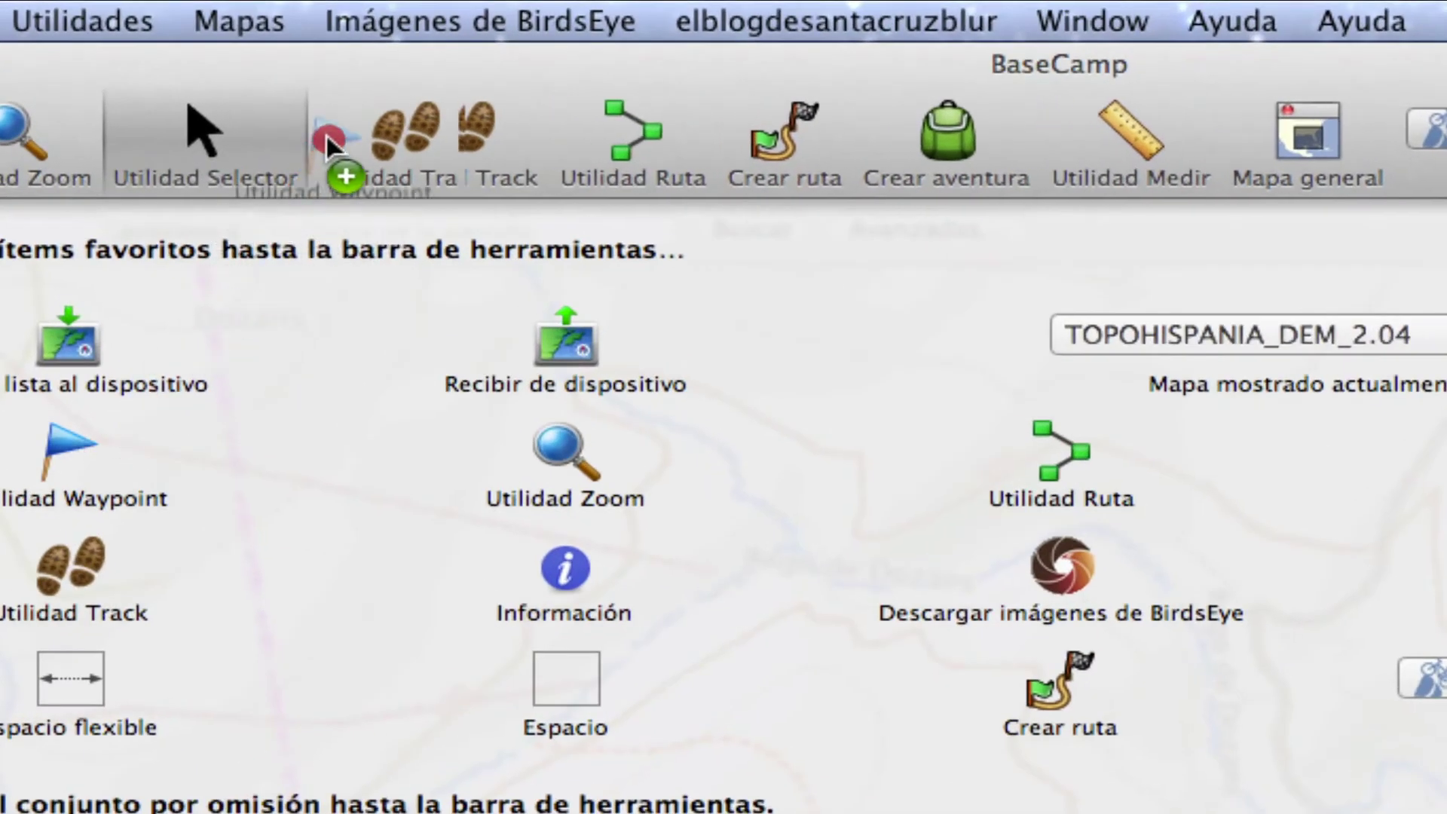
{"action": "left_click_drag", "start_coordinate": [325, 133], "coordinate": [343, 113]}
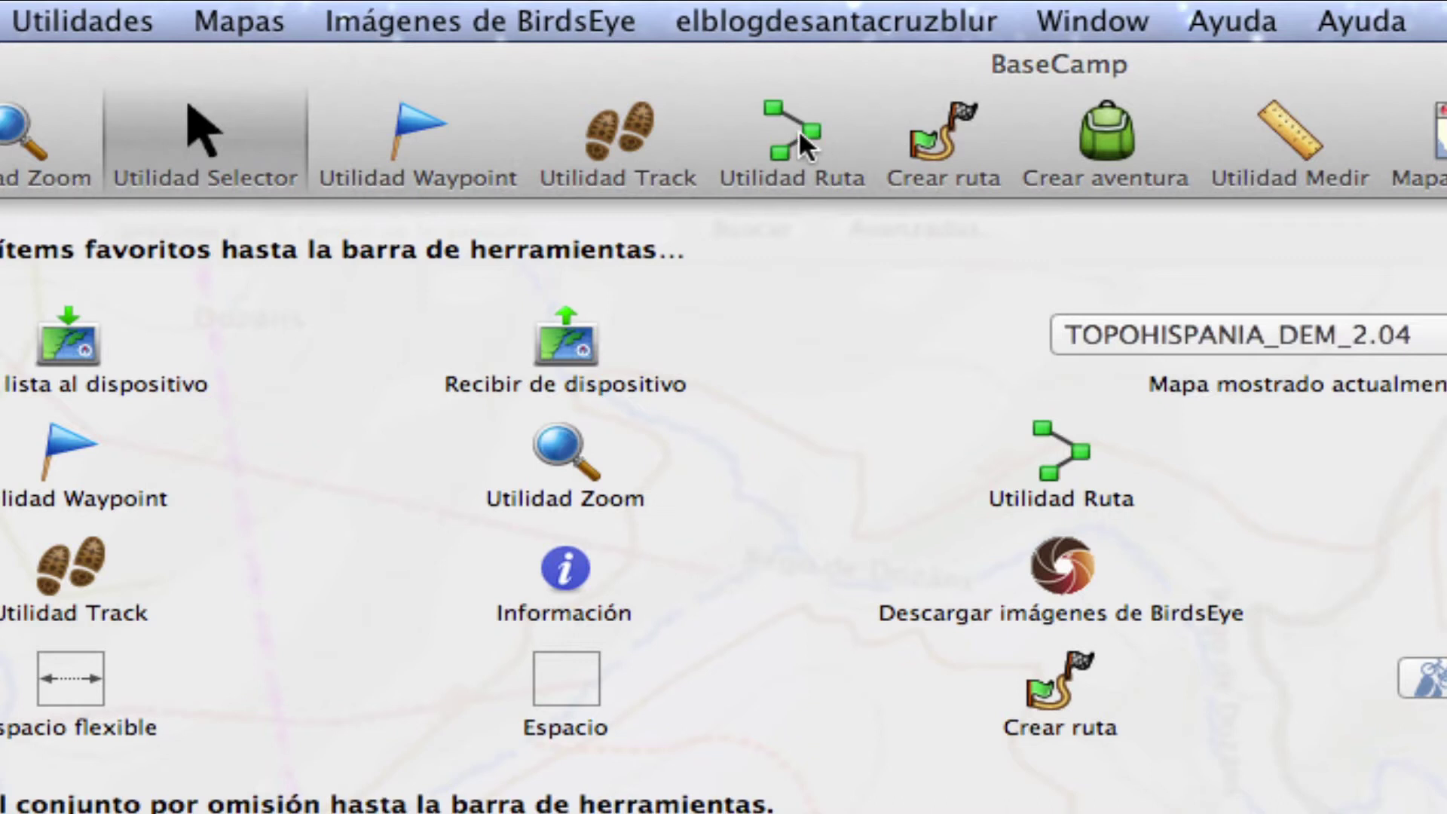
{"action": "left_click_drag", "start_coordinate": [798, 129], "coordinate": [832, 517]}
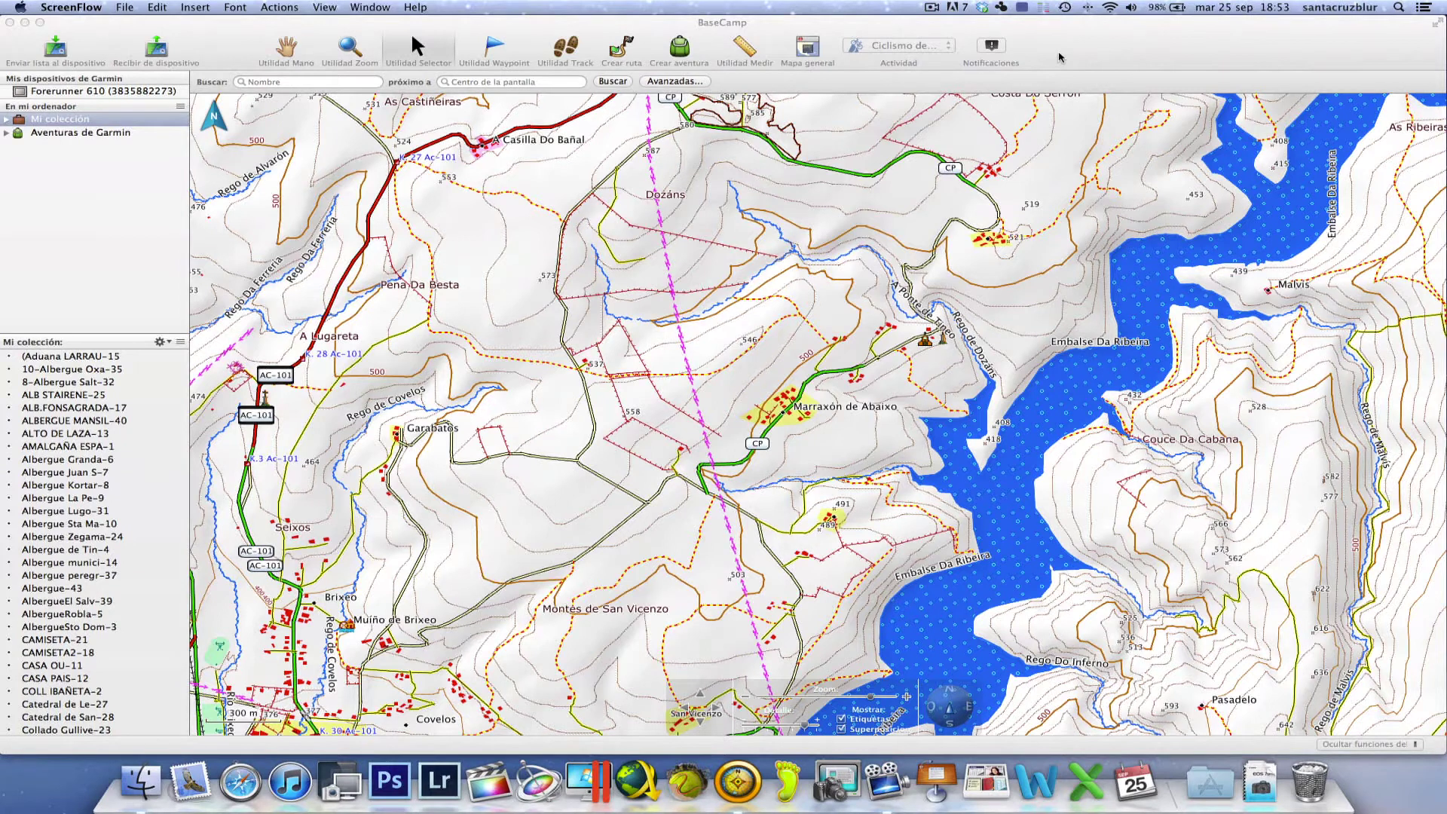
{"action": "left_click", "coordinate": [1059, 58]}
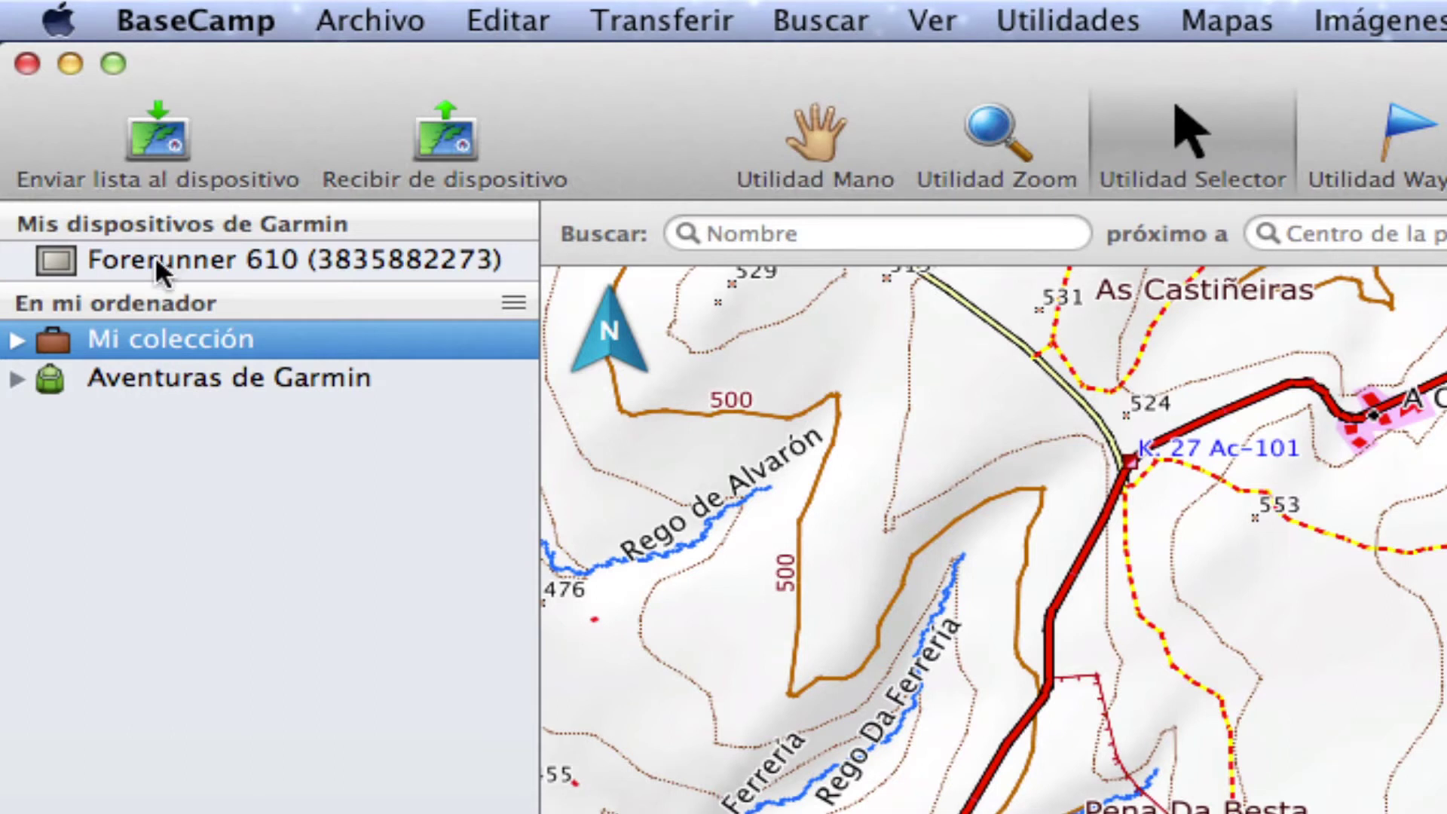
- Look inside the Aventuras de Garmin group and browse the items listed under Mi colección
{"action": "left_click", "coordinate": [142, 306]}
{"action": "left_click", "coordinate": [17, 380]}
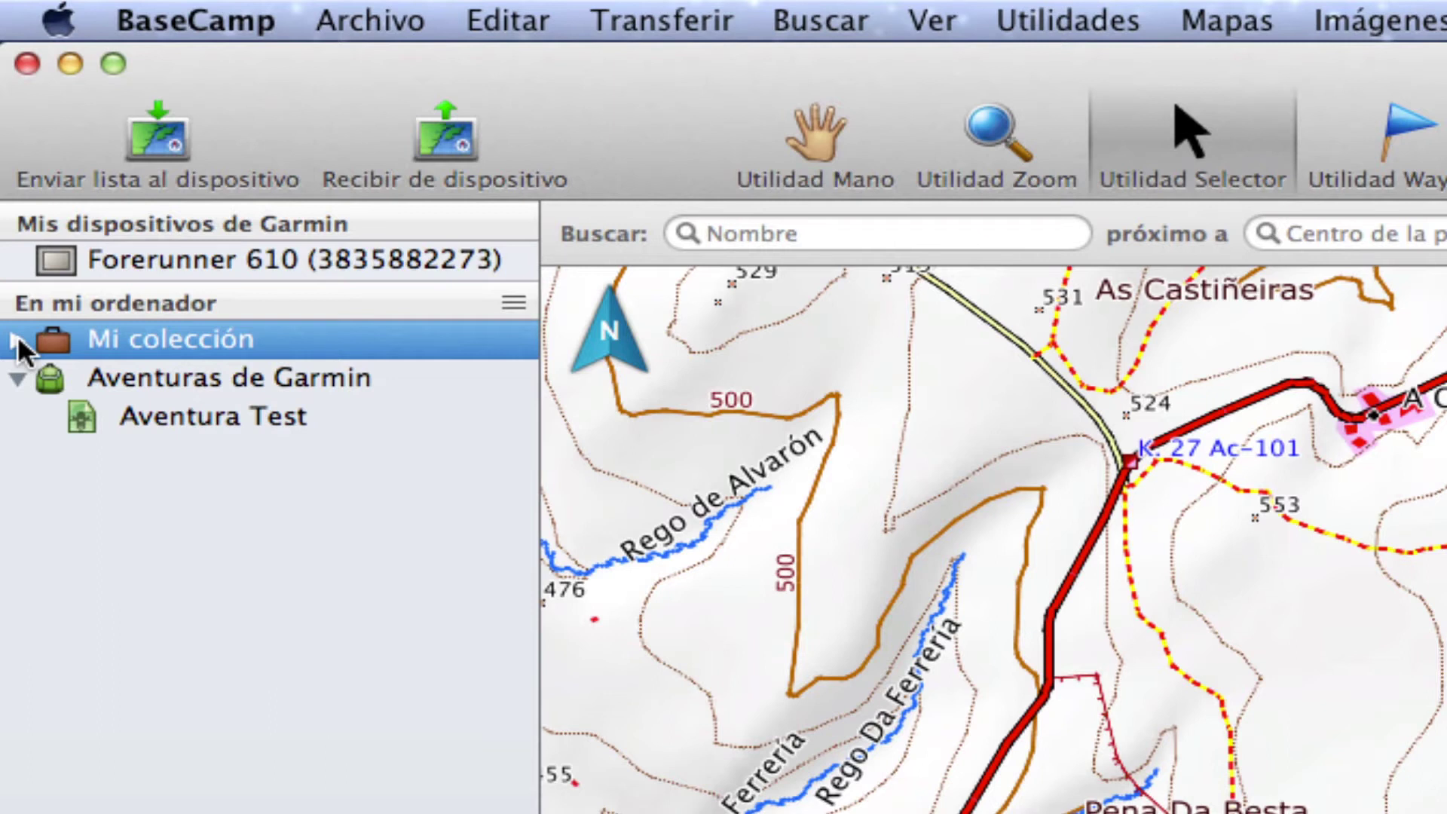
{"action": "left_click", "coordinate": [23, 378]}
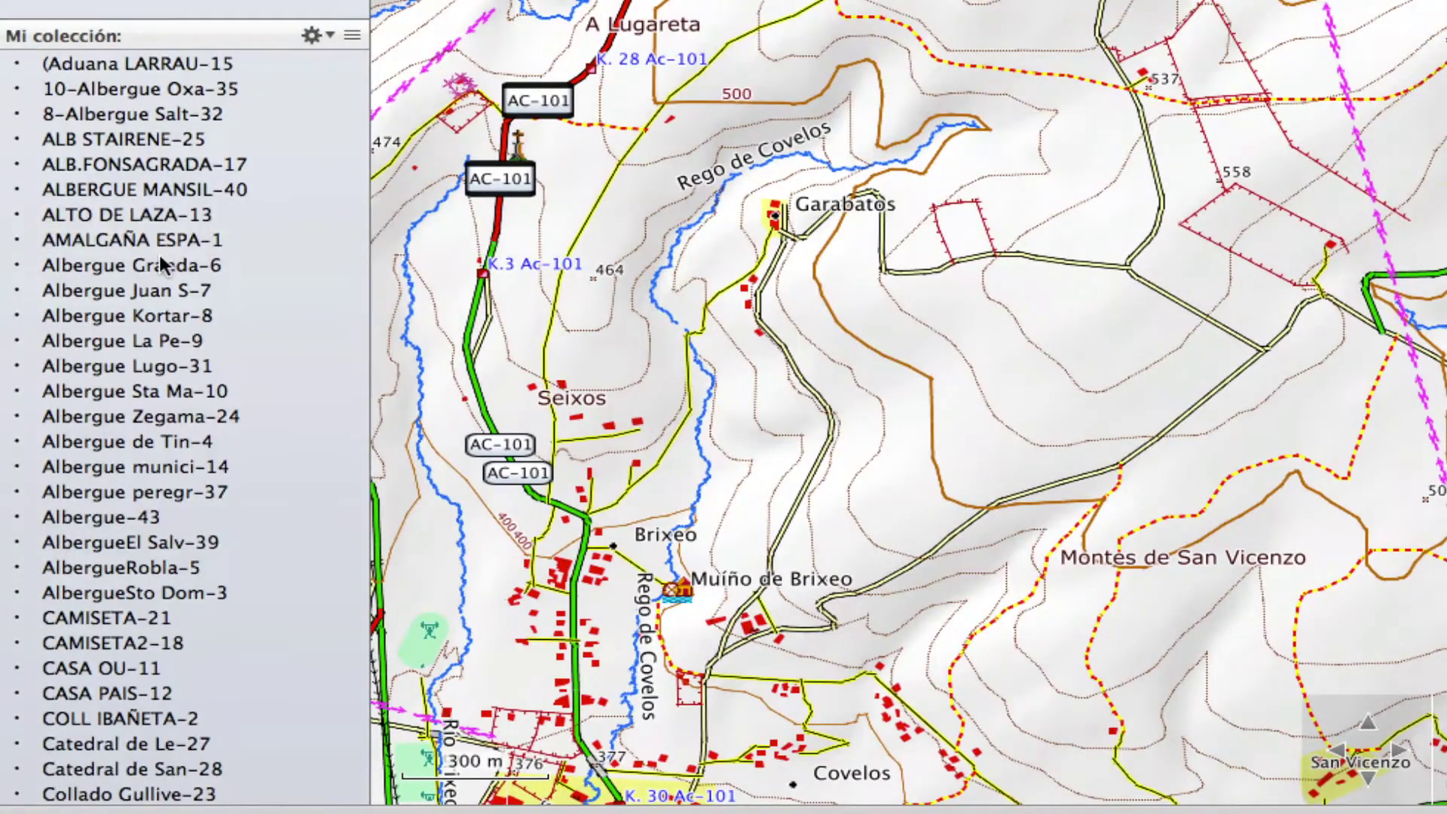
{"action": "scroll", "coordinate": [160, 256], "scroll_direction": "down", "scroll_amount": 10}
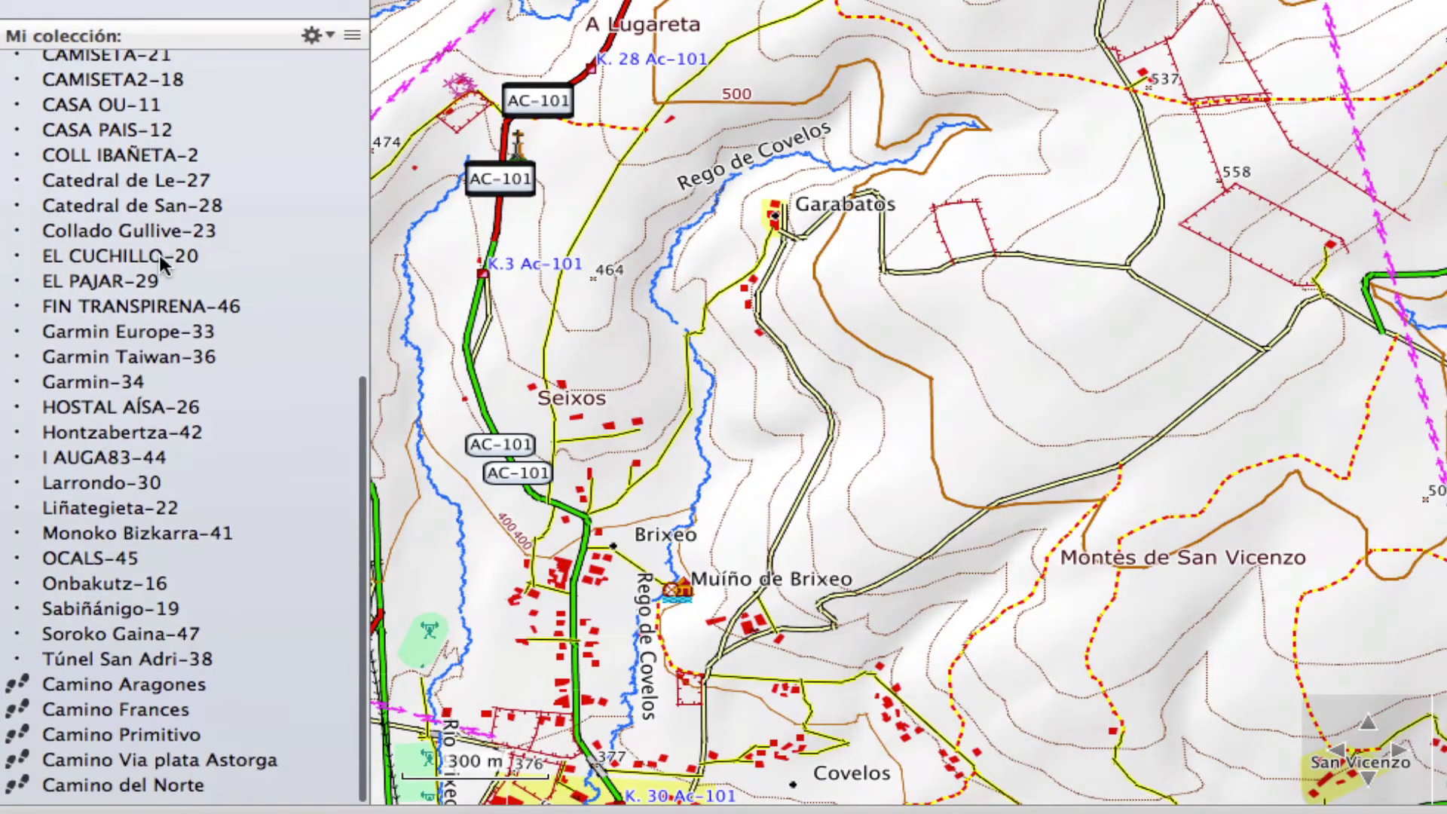
{"action": "scroll", "coordinate": [160, 255], "scroll_direction": "up", "scroll_amount": 10}
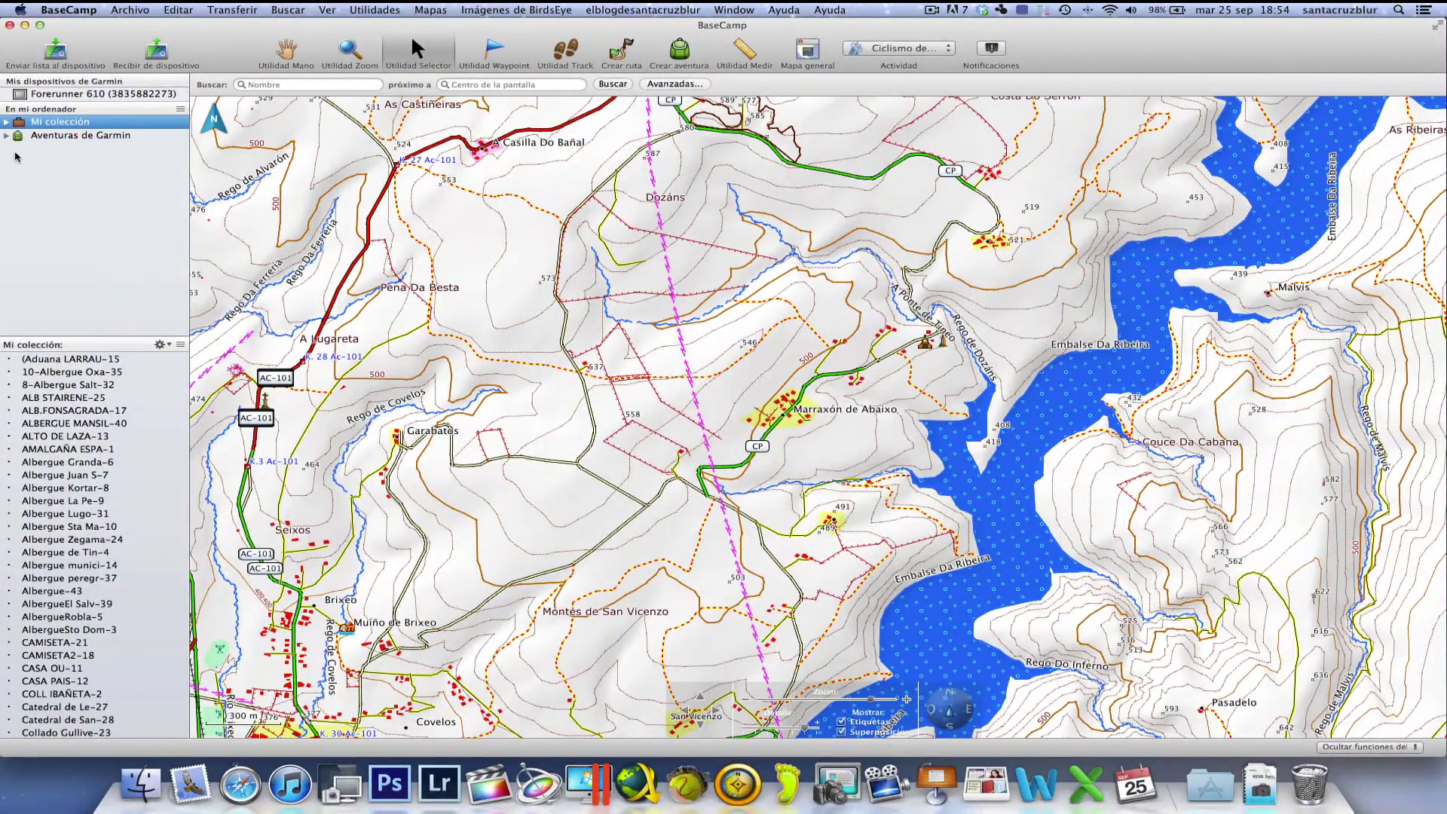
- Create a new list folder named Test in Mi colección
{"action": "left_click", "coordinate": [6, 122]}
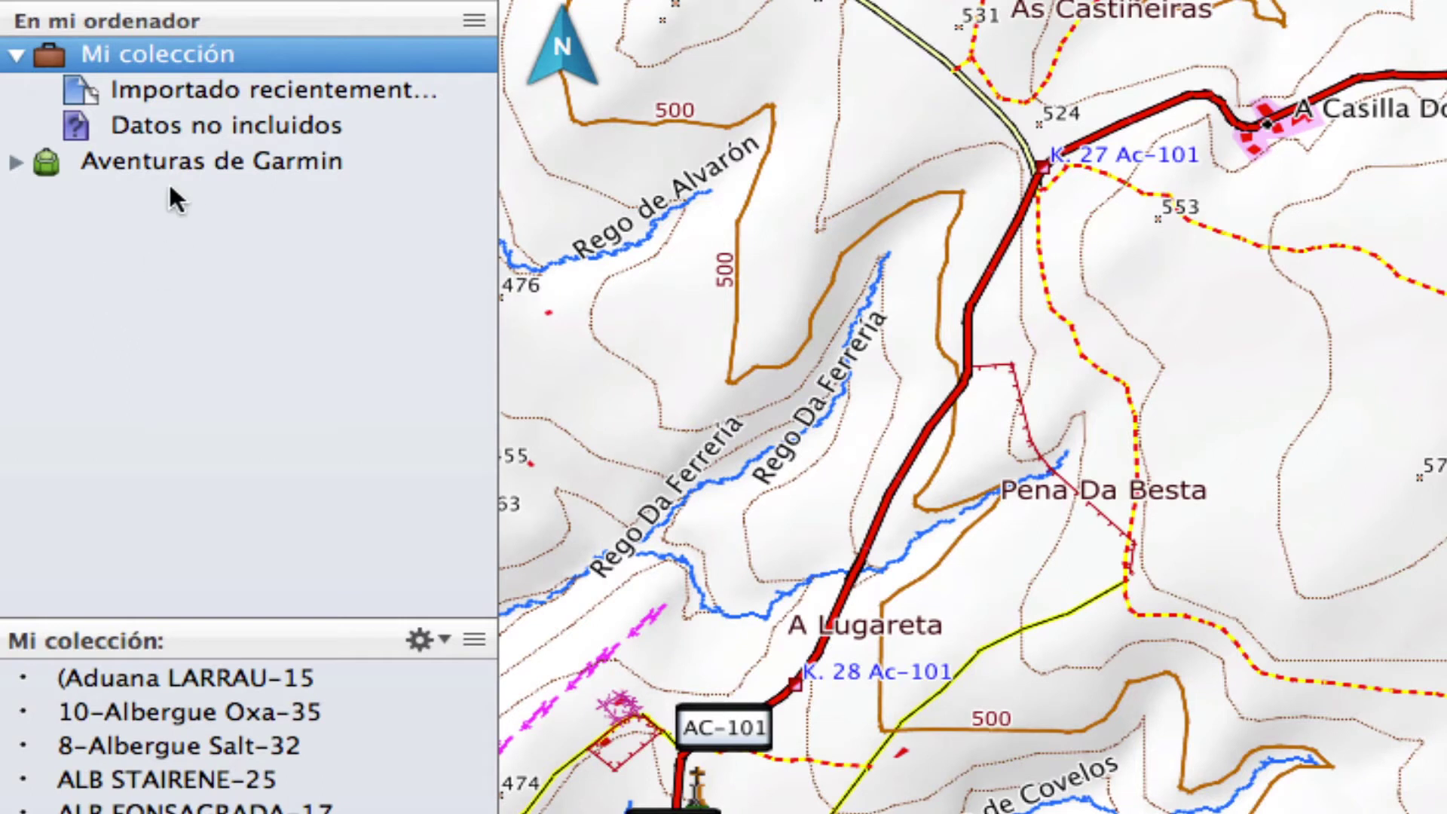
{"action": "right_click", "coordinate": [184, 51]}
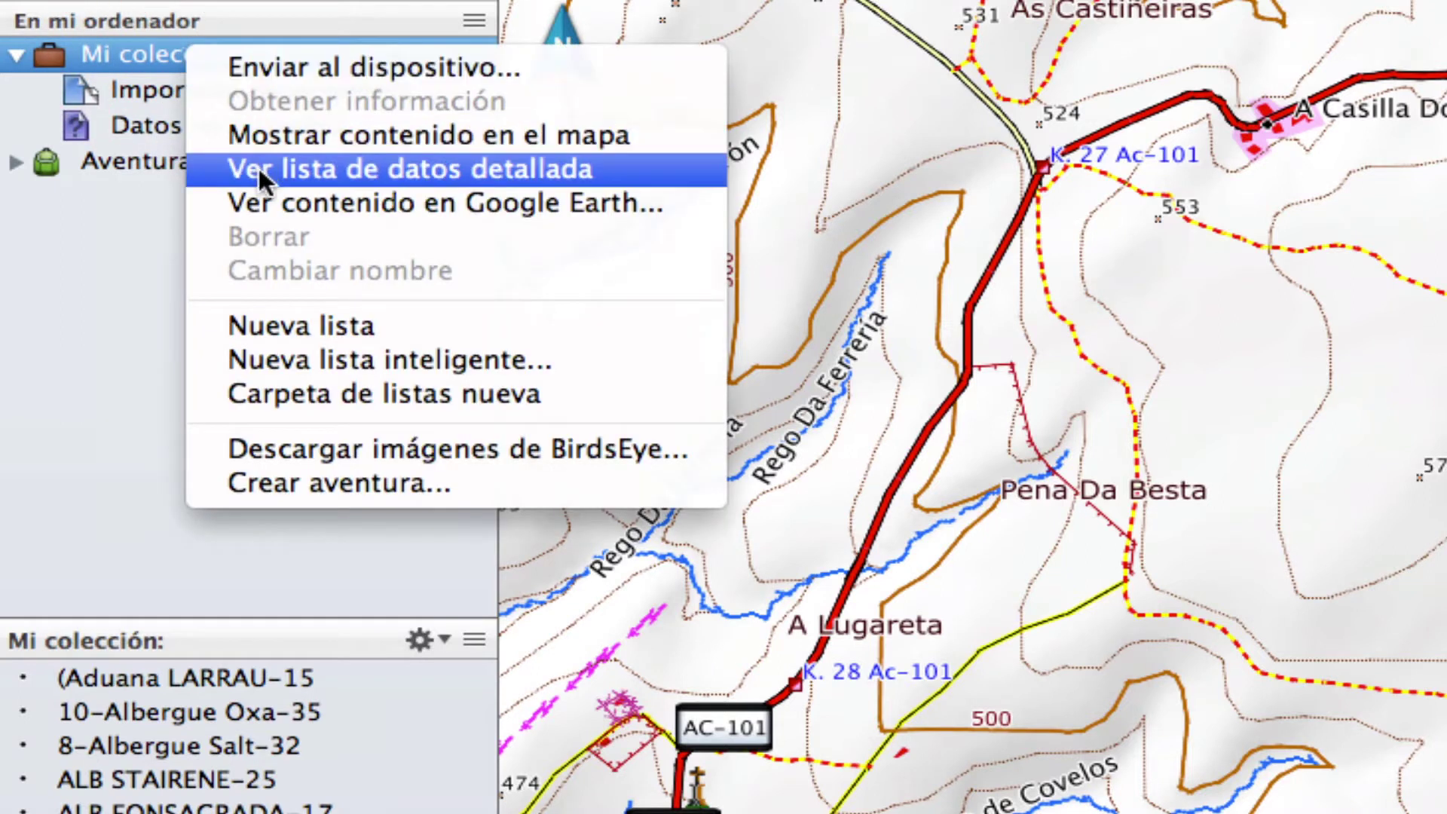
{"action": "left_click", "coordinate": [286, 401]}
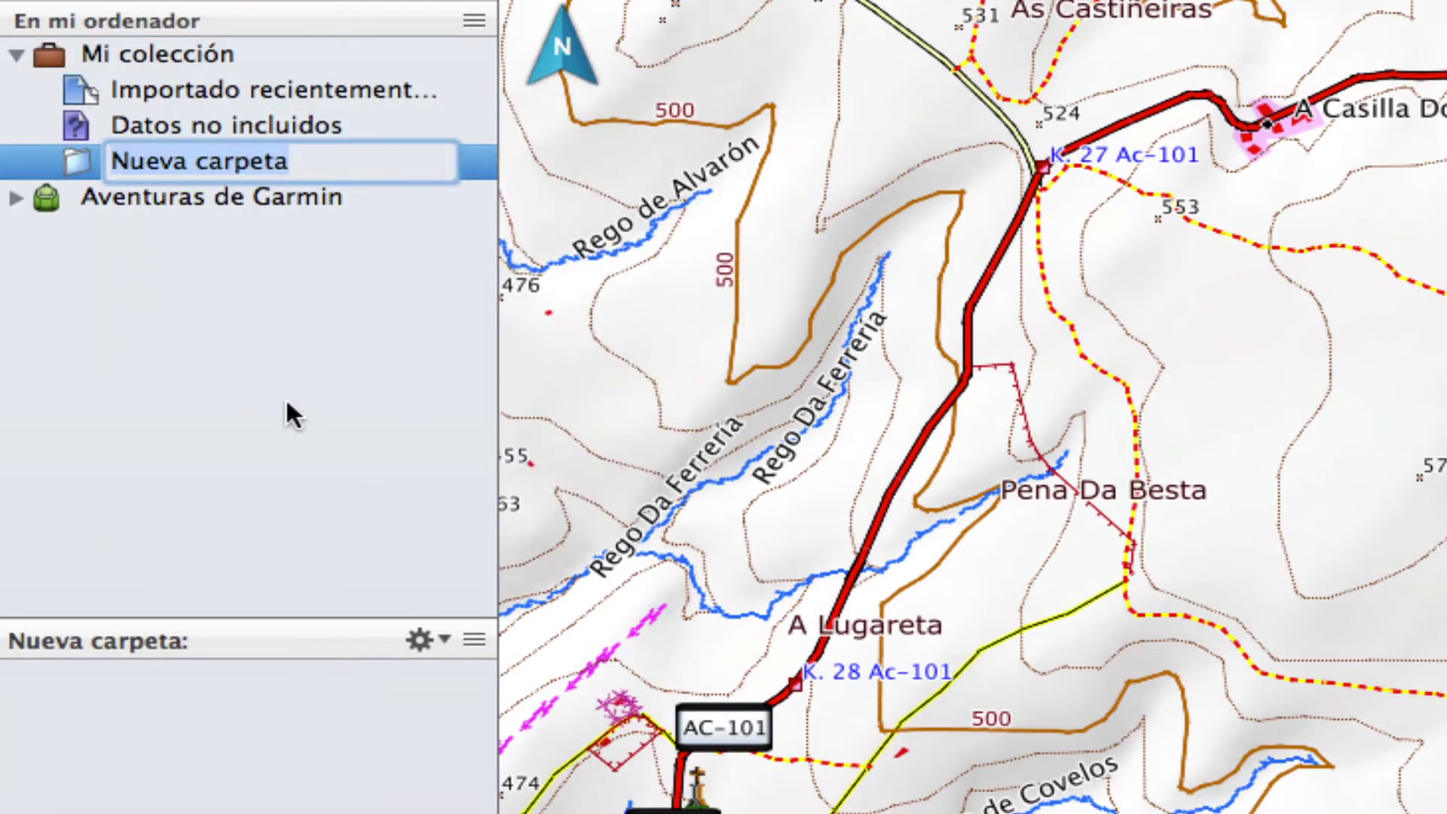
{"action": "type", "text": "Test"}
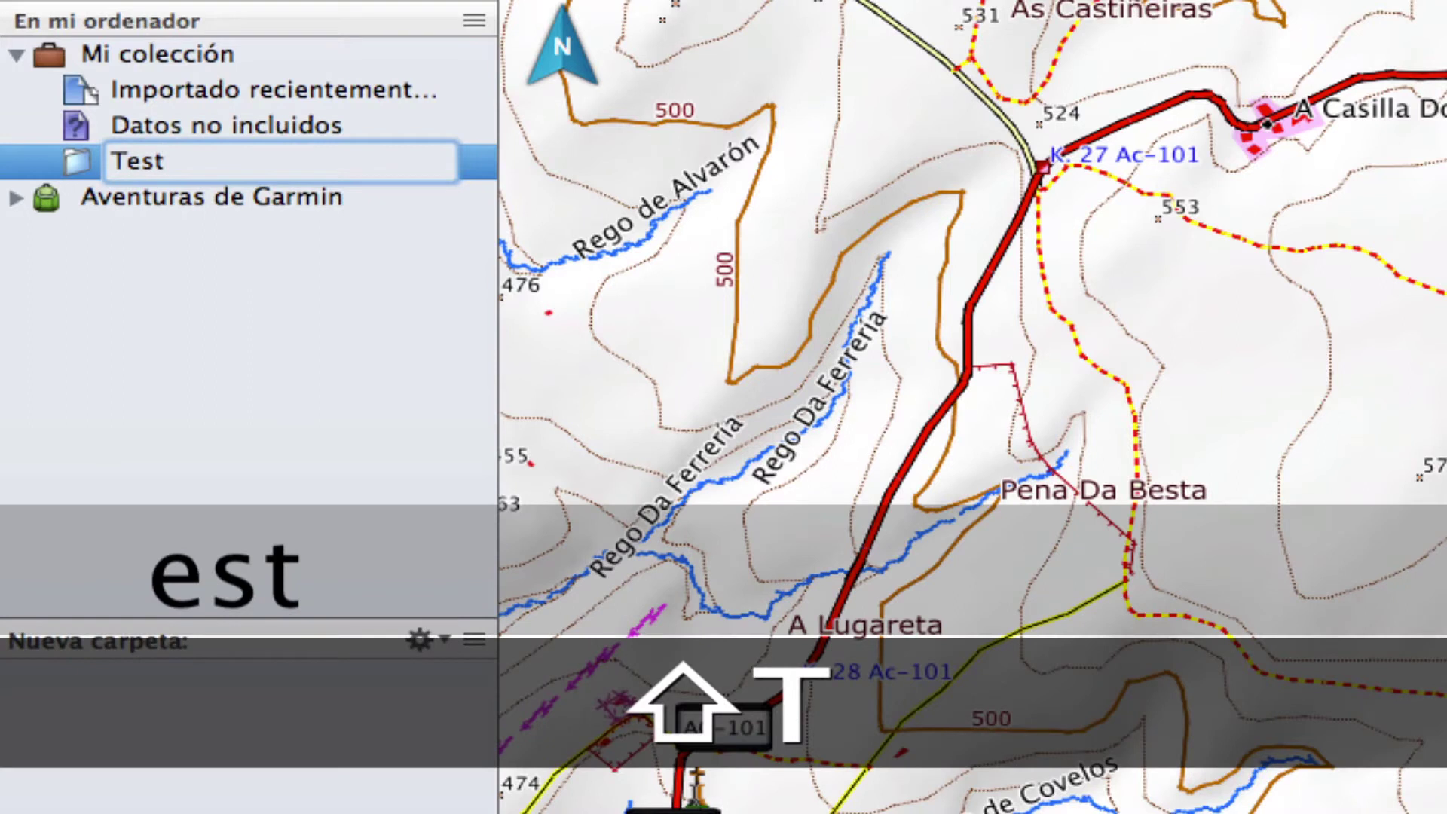
{"action": "key", "text": "Return"}
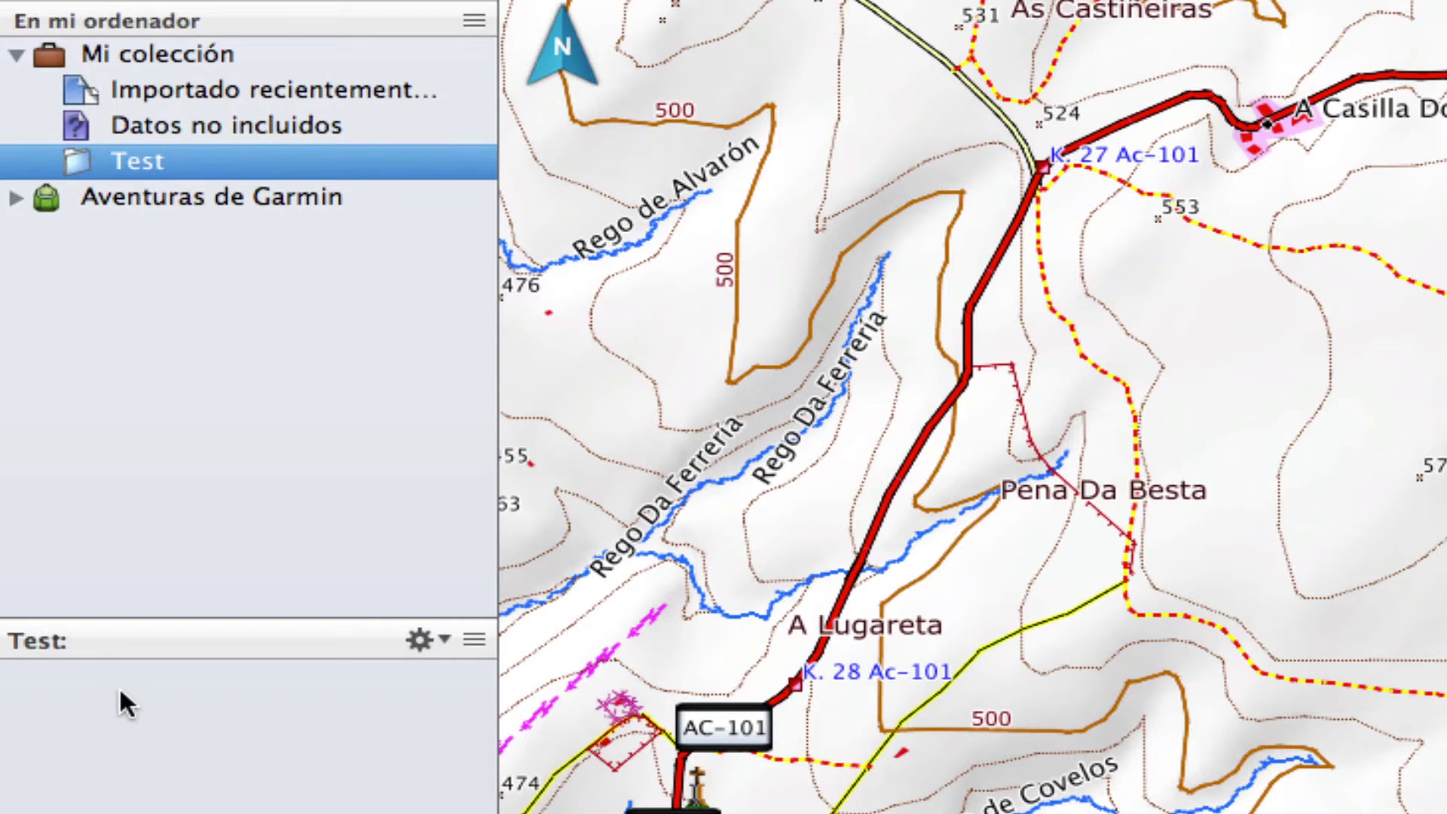
- Create a new list named "Track de prueba" inside the Test folder
{"action": "left_click", "coordinate": [130, 54]}
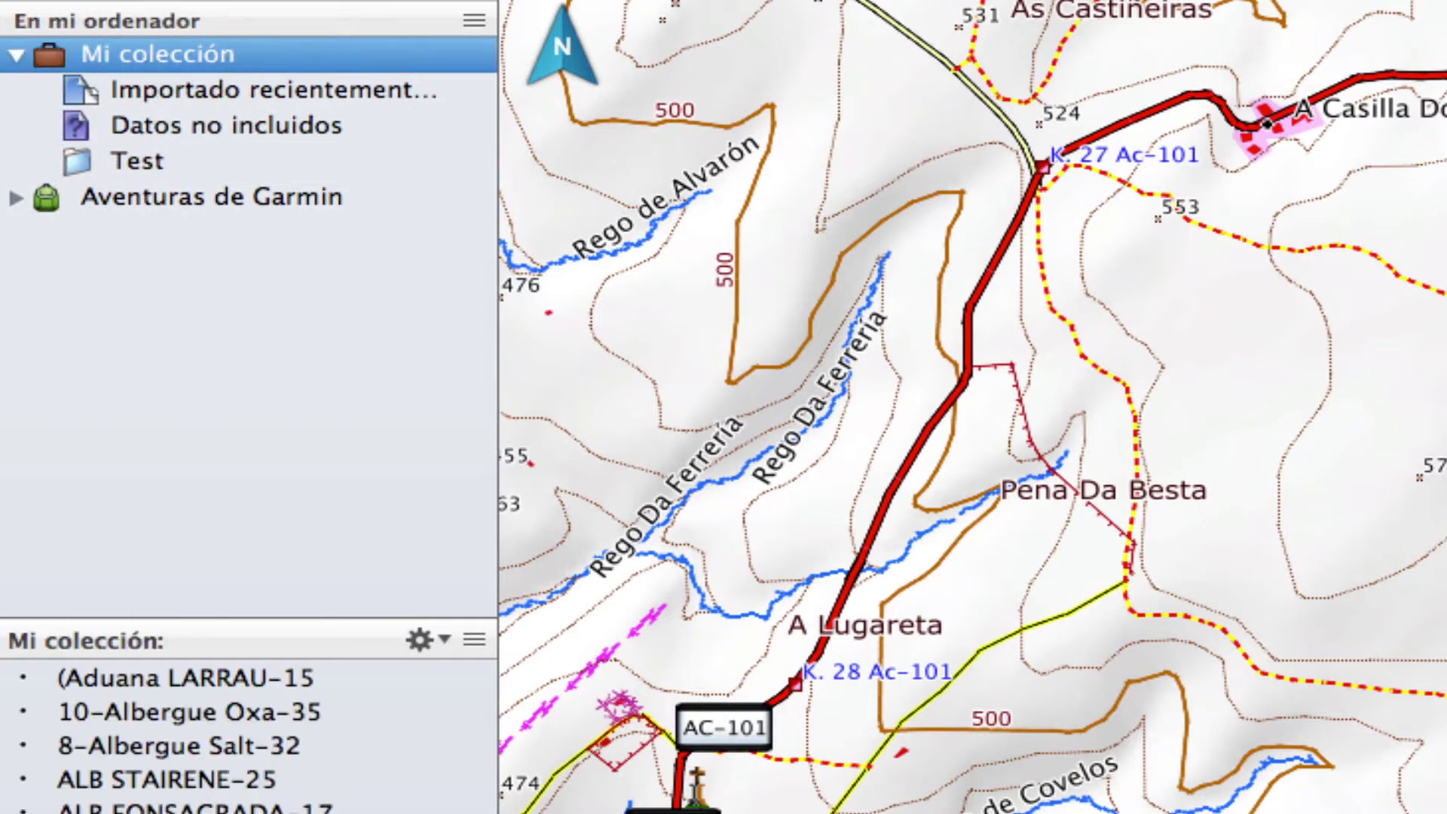
{"action": "left_click", "coordinate": [118, 154]}
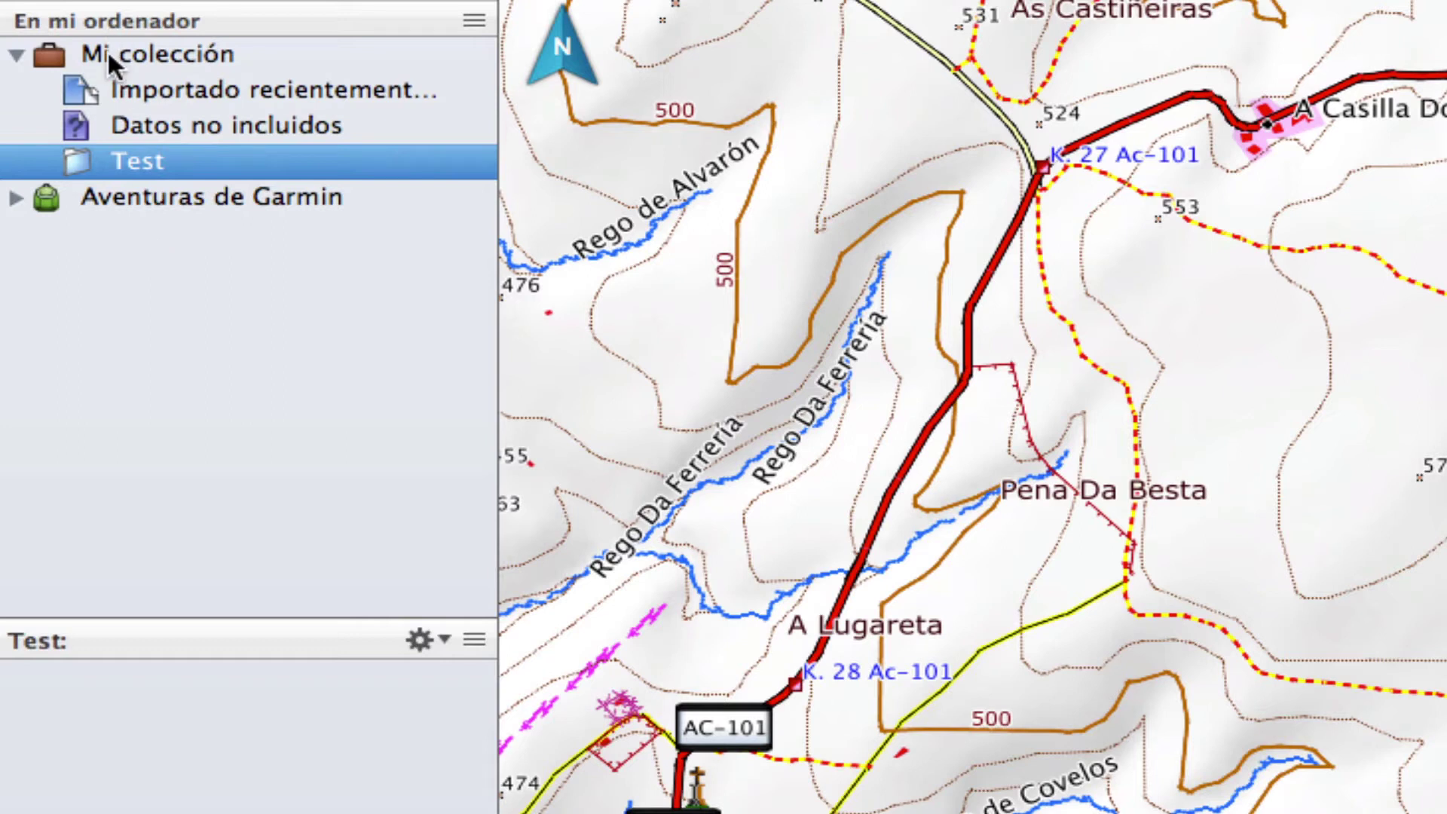
{"action": "right_click", "coordinate": [137, 156]}
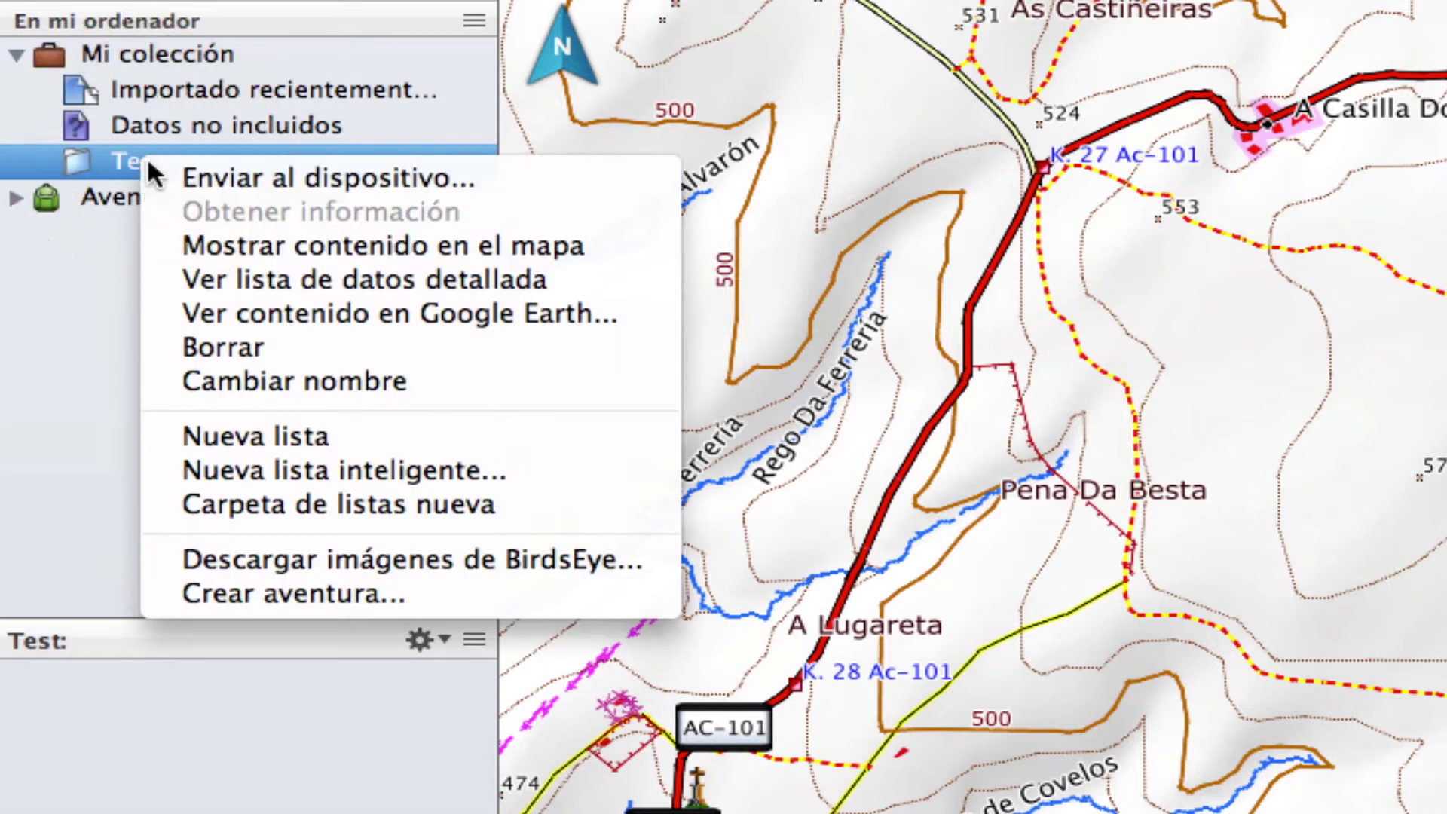
{"action": "left_click", "coordinate": [258, 437]}
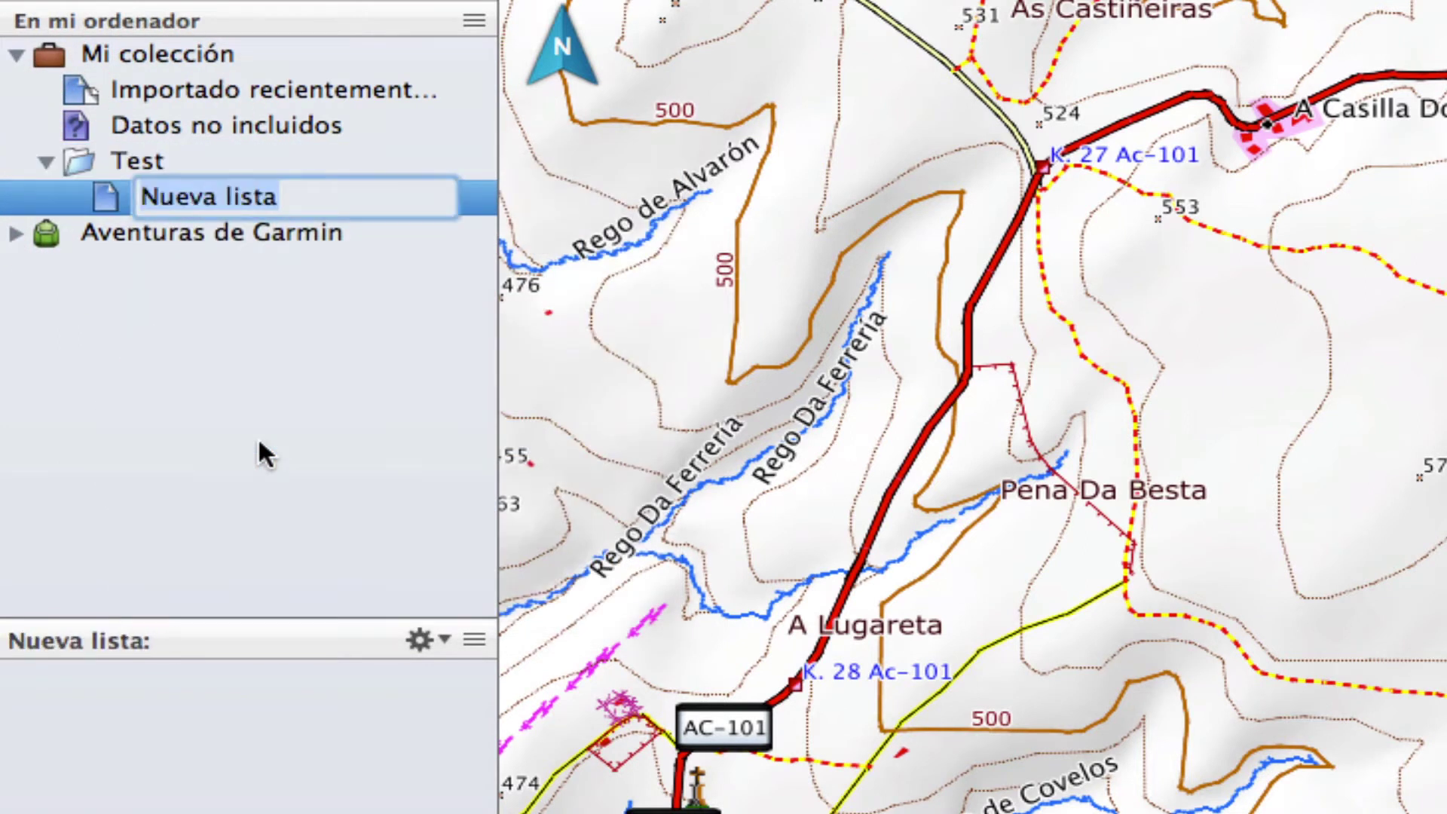
{"action": "type", "text": "Ttr"}
{"action": "key", "text": "BackSpace"}
{"action": "key", "text": "BackSpace"}
{"action": "type", "text": "ra"}
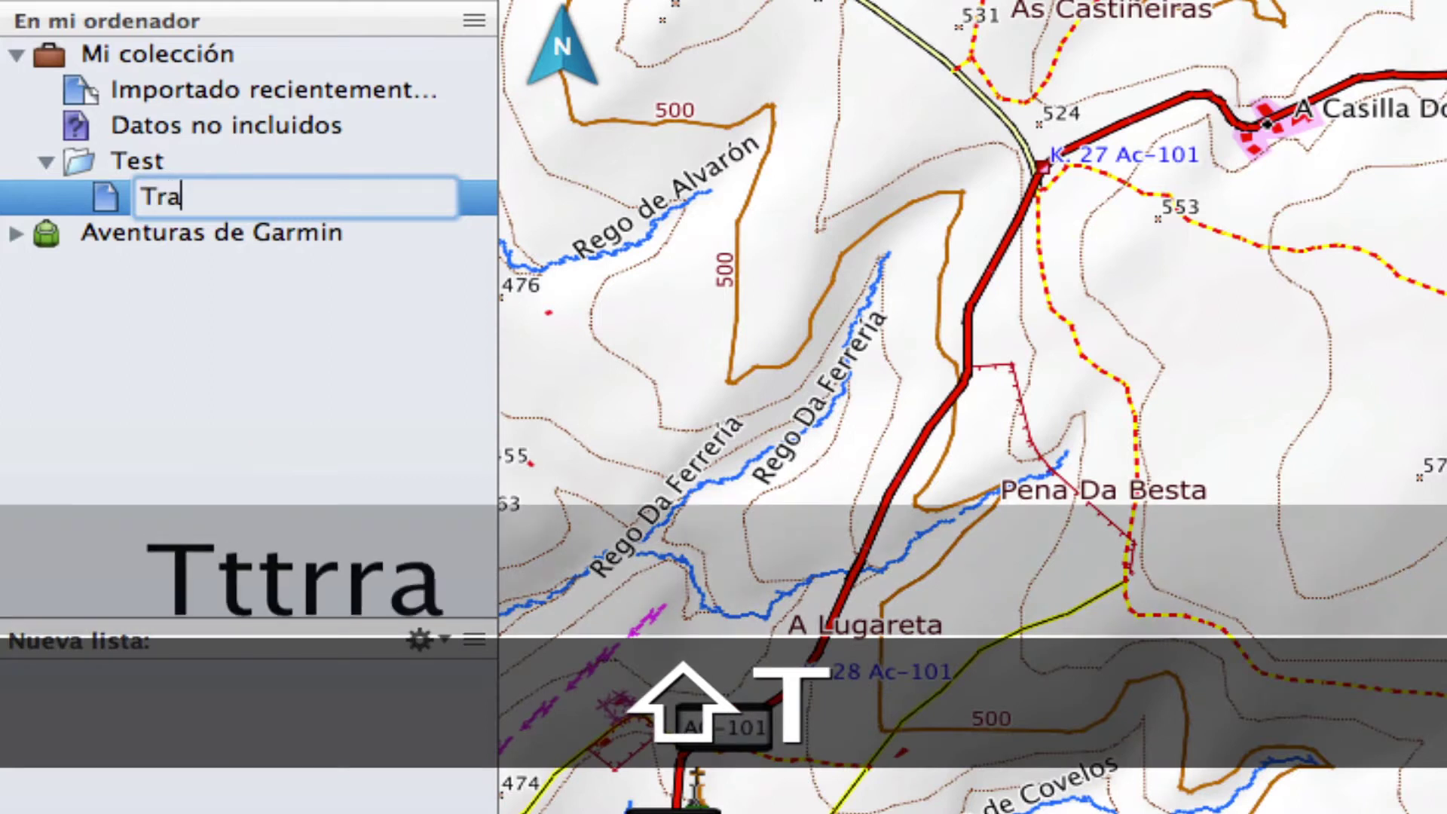
{"action": "type", "text": "ck de pruega"}
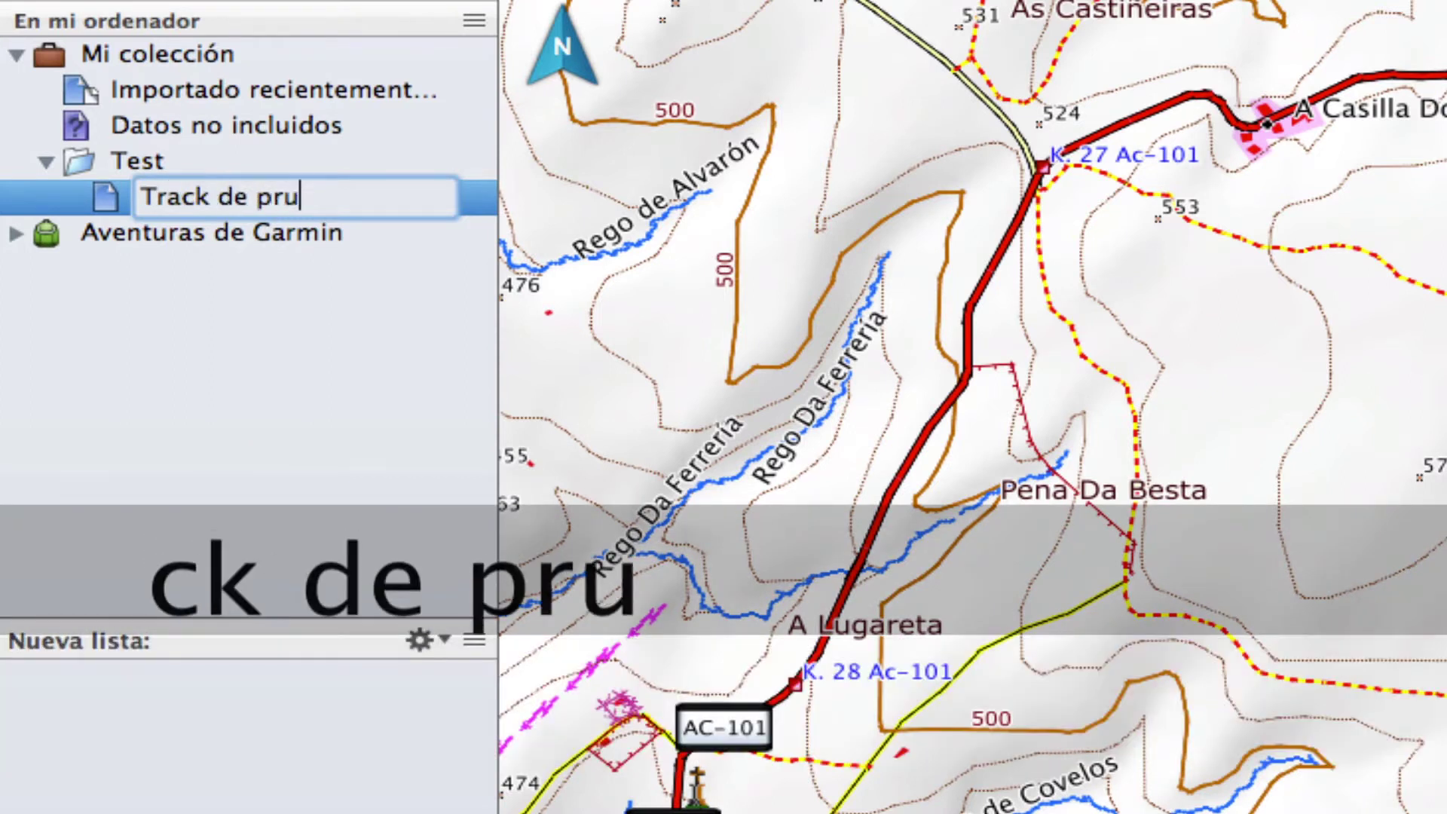
{"action": "key", "text": "BackSpace"}
{"action": "key", "text": "BackSpace"}
{"action": "type", "text": "ba"}
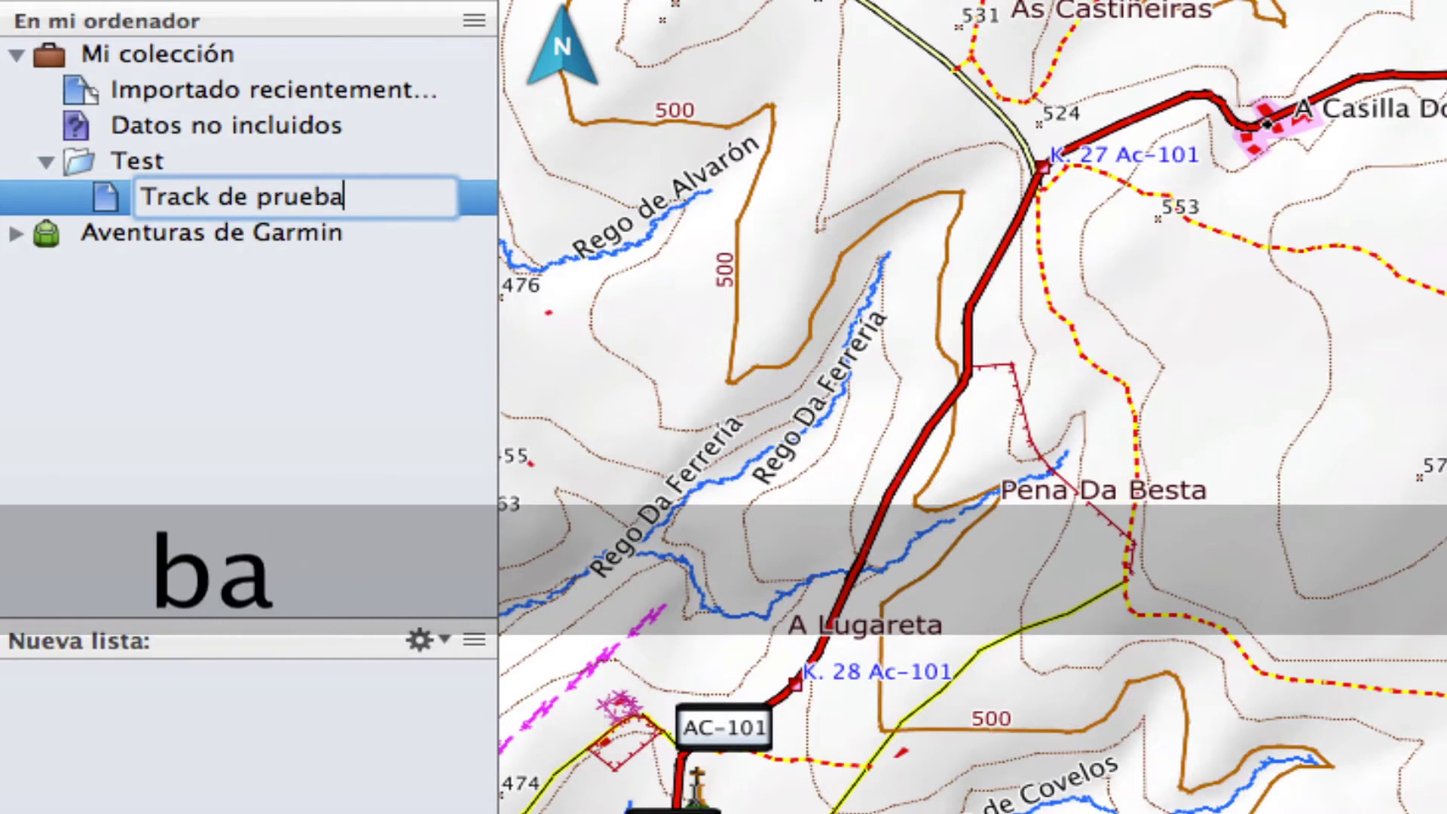
{"action": "key", "text": "Return"}
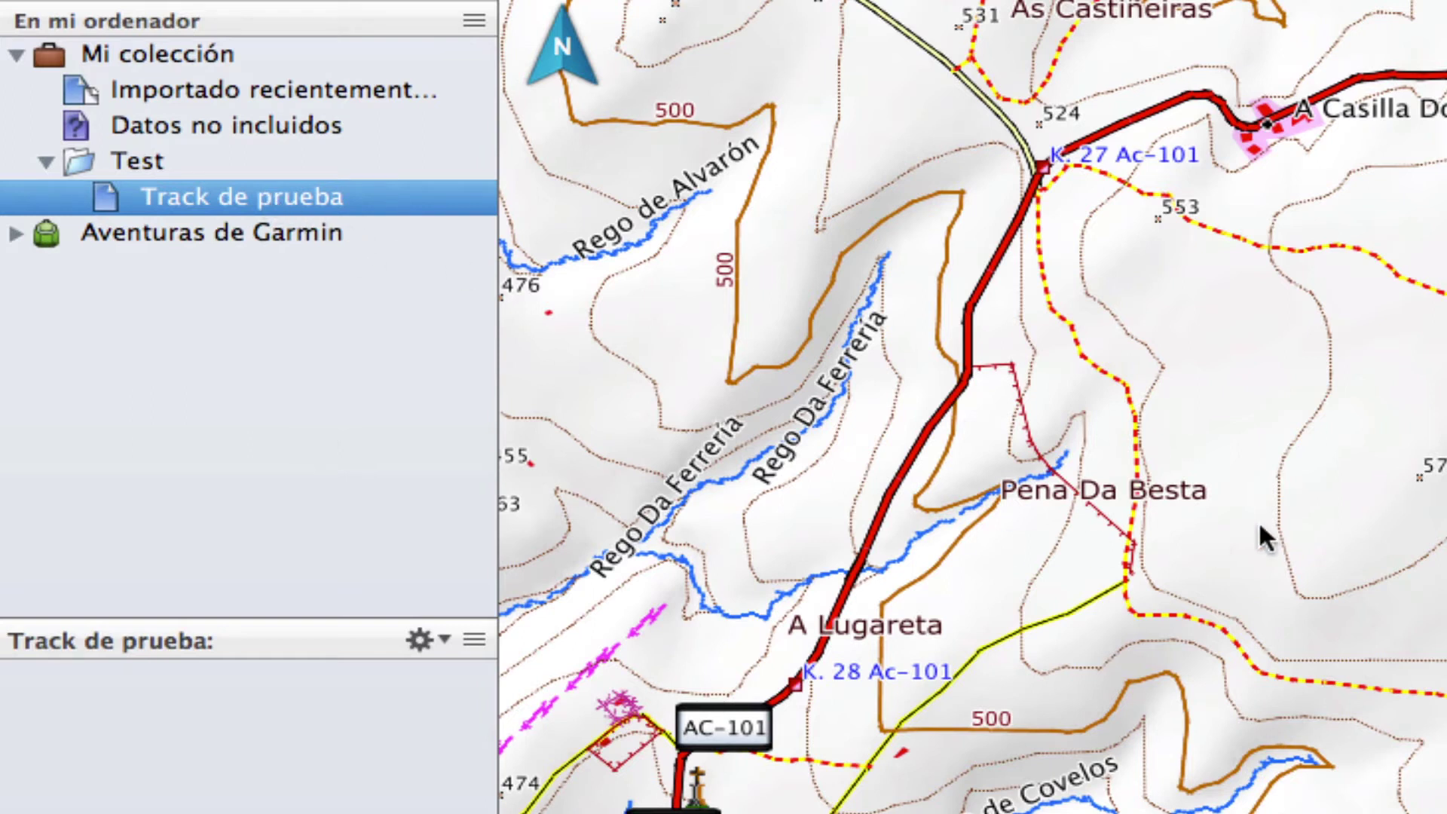
{"action": "mouse_move", "coordinate": [1256, 523]}
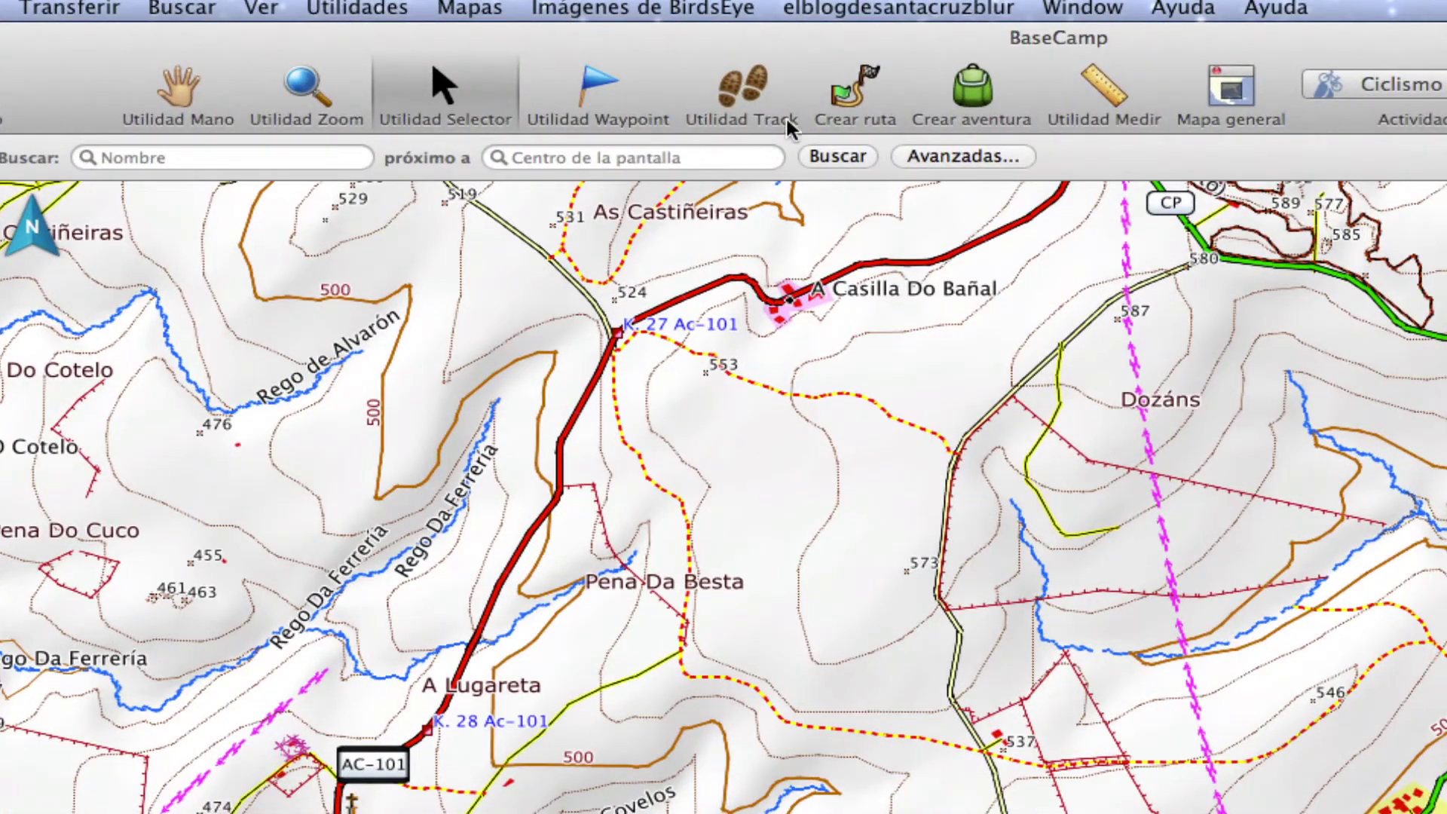
{"action": "left_click", "coordinate": [730, 101]}
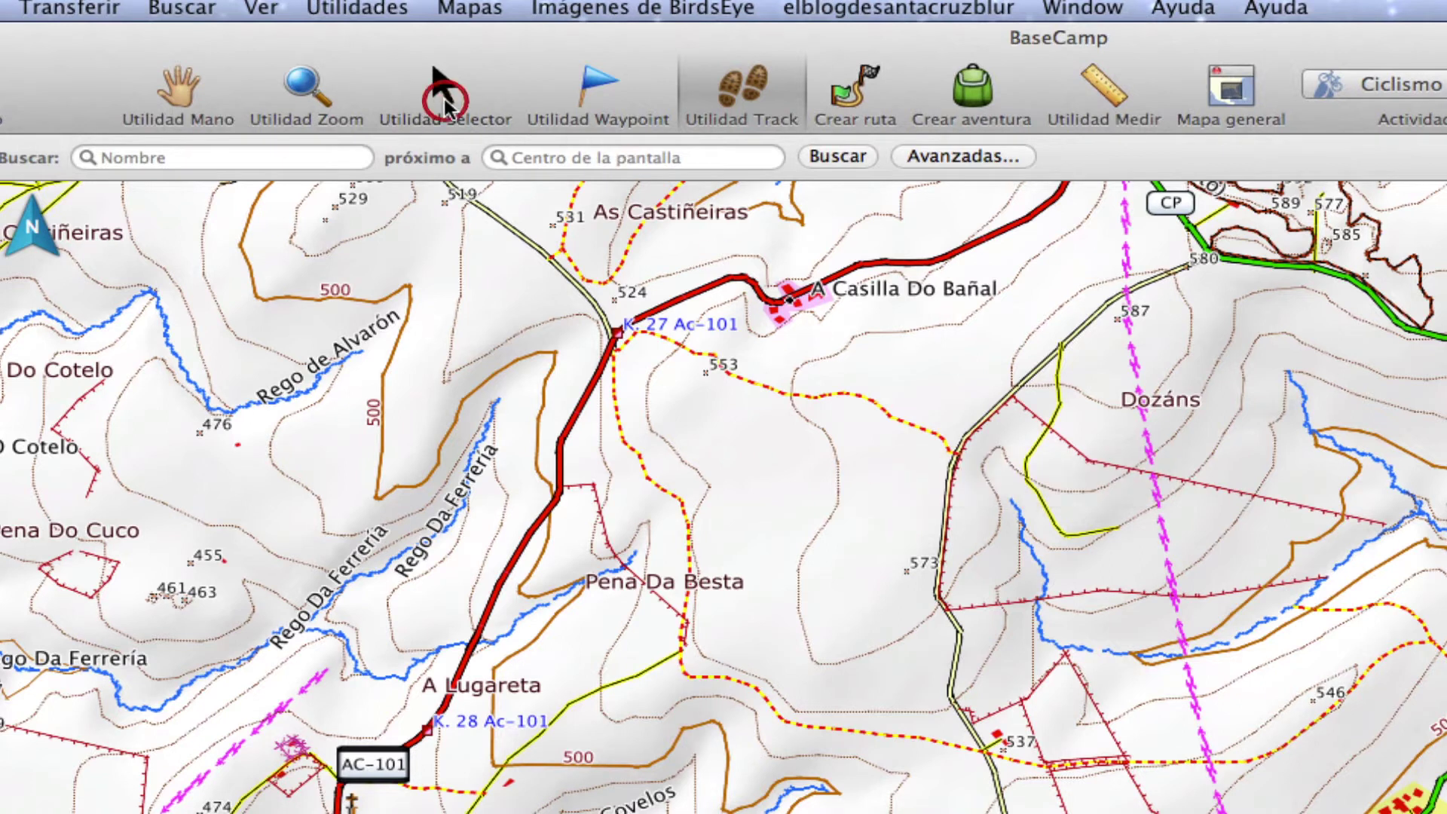
{"action": "left_click", "coordinate": [445, 98]}
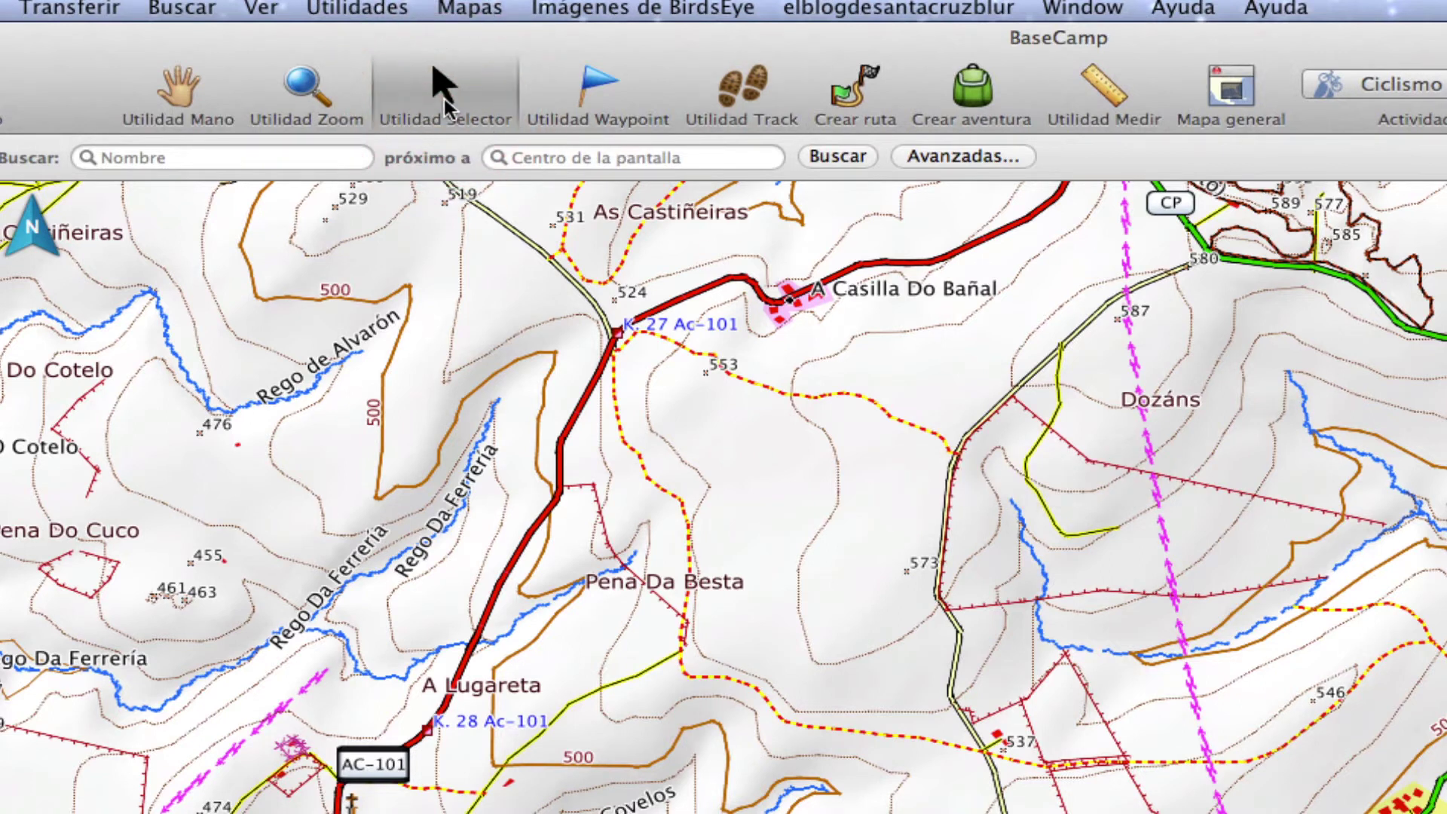
{"action": "left_click", "coordinate": [1075, 490]}
{"action": "mouse_move", "coordinate": [1070, 495]}
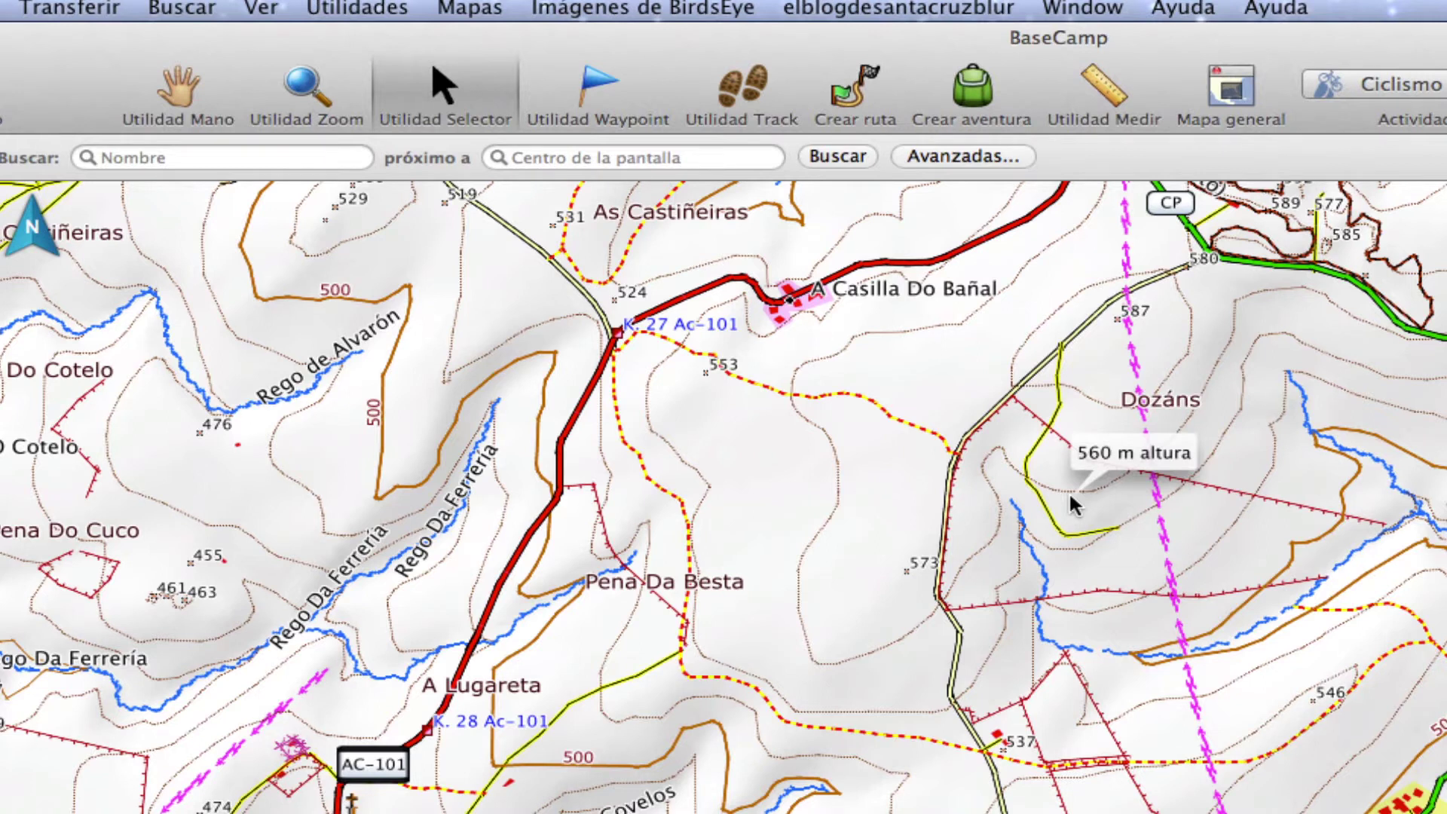
- With the Track de prueba list active, draw a track south from near K. 27 Ac-101 along the dashed trail past Pena Da Besta
{"action": "key", "text": "ctrl+t"}
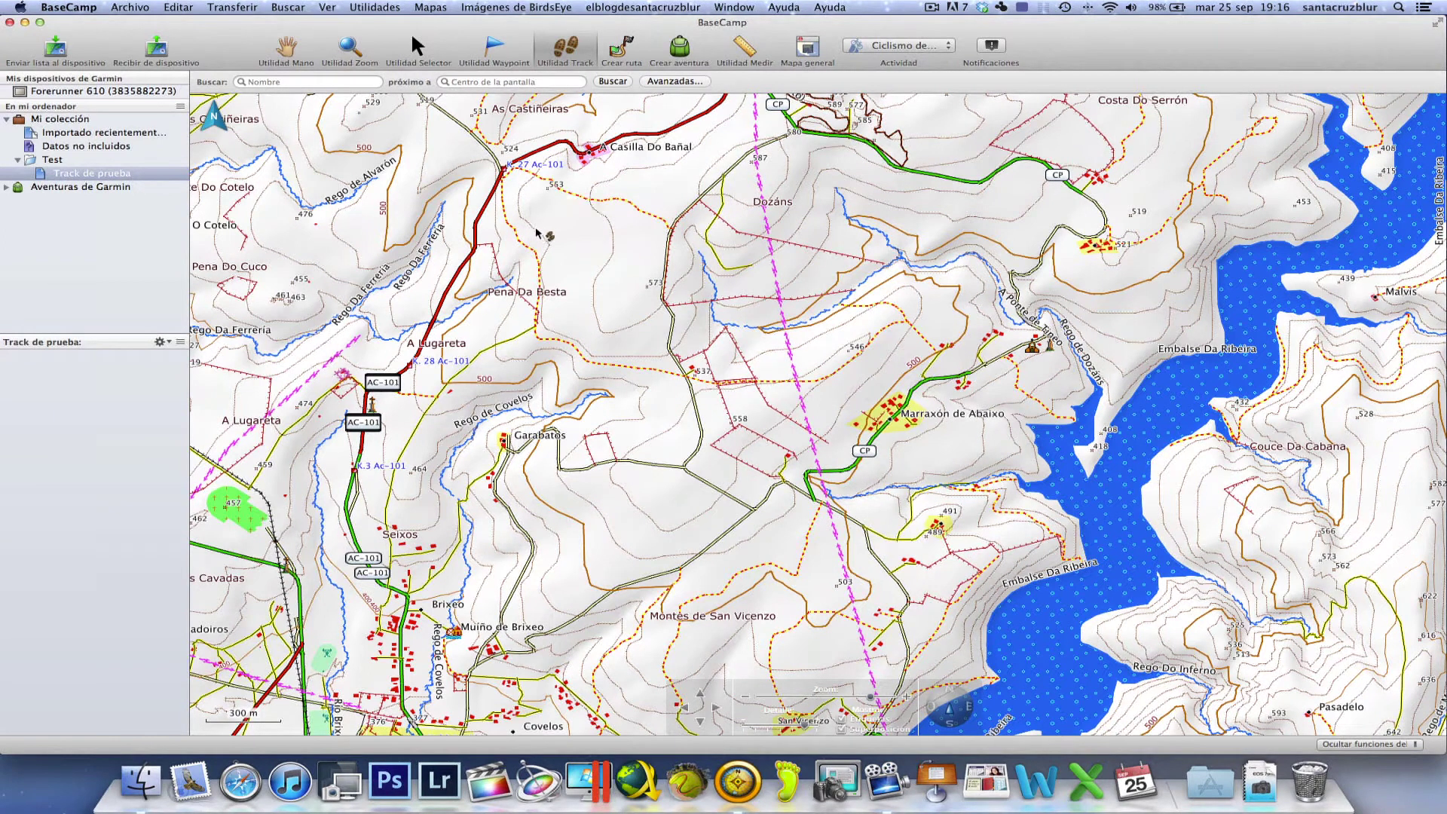
{"action": "left_click", "coordinate": [75, 175]}
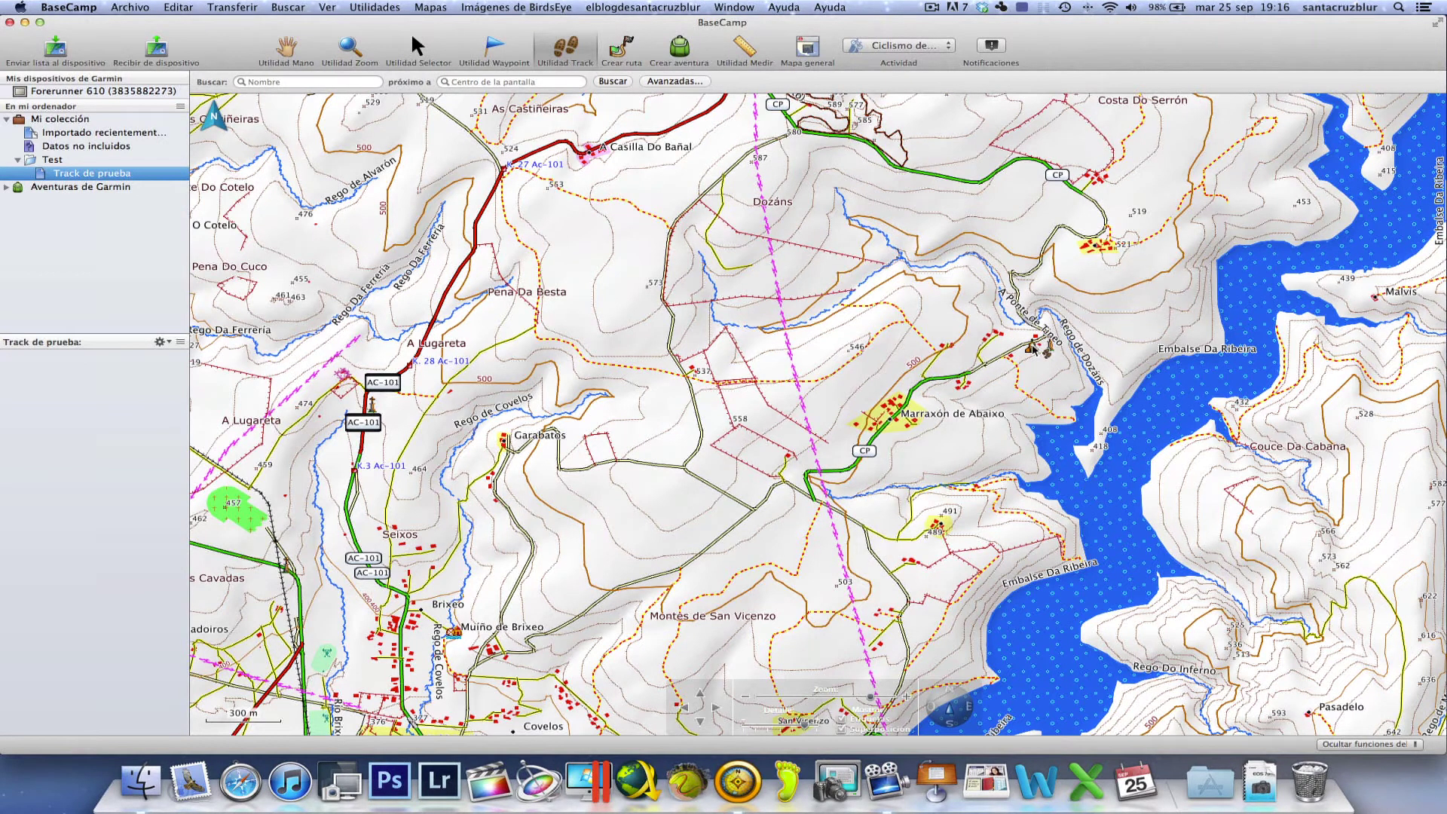
{"action": "mouse_move", "coordinate": [1037, 349]}
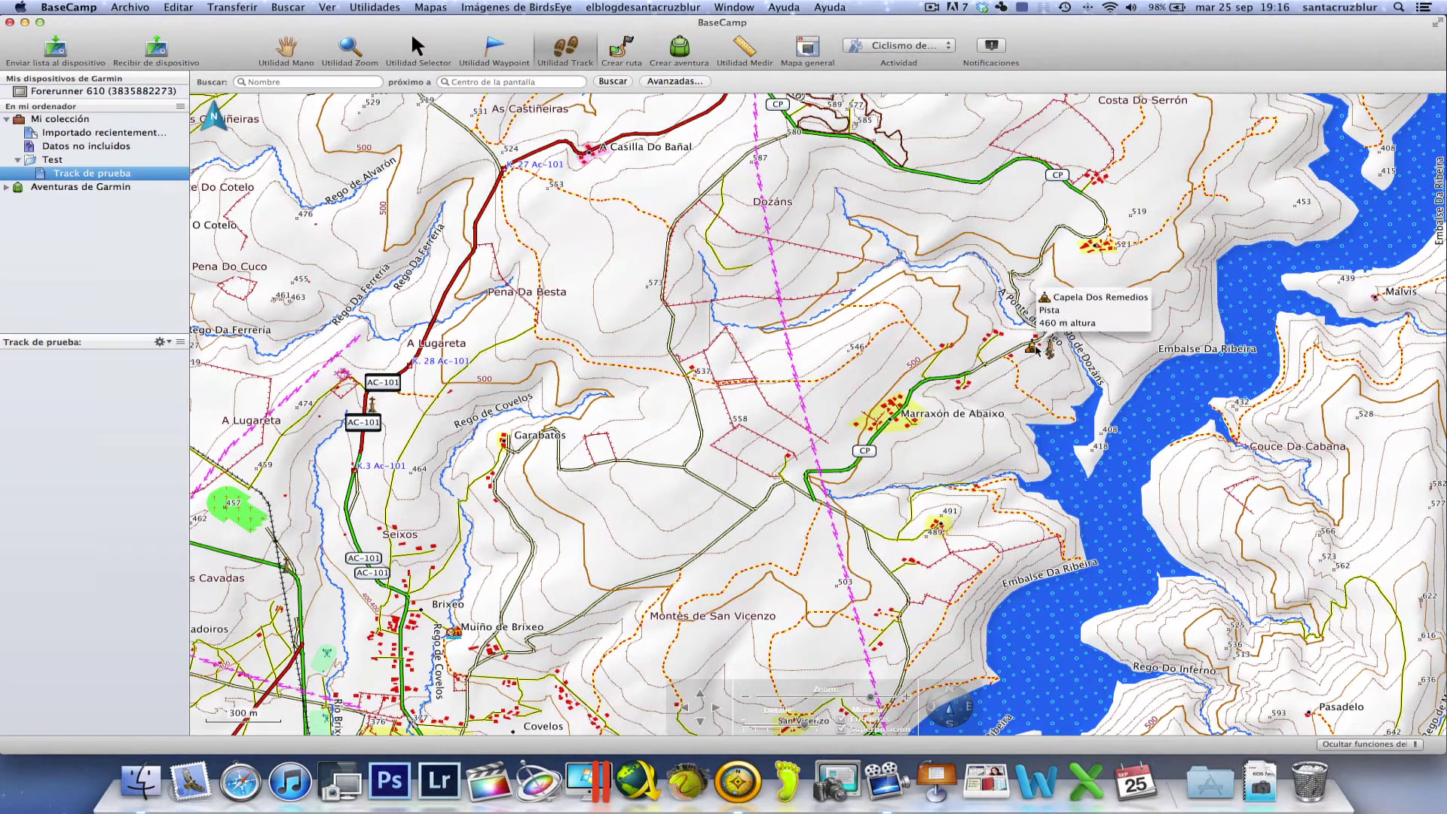
{"action": "mouse_move", "coordinate": [501, 195]}
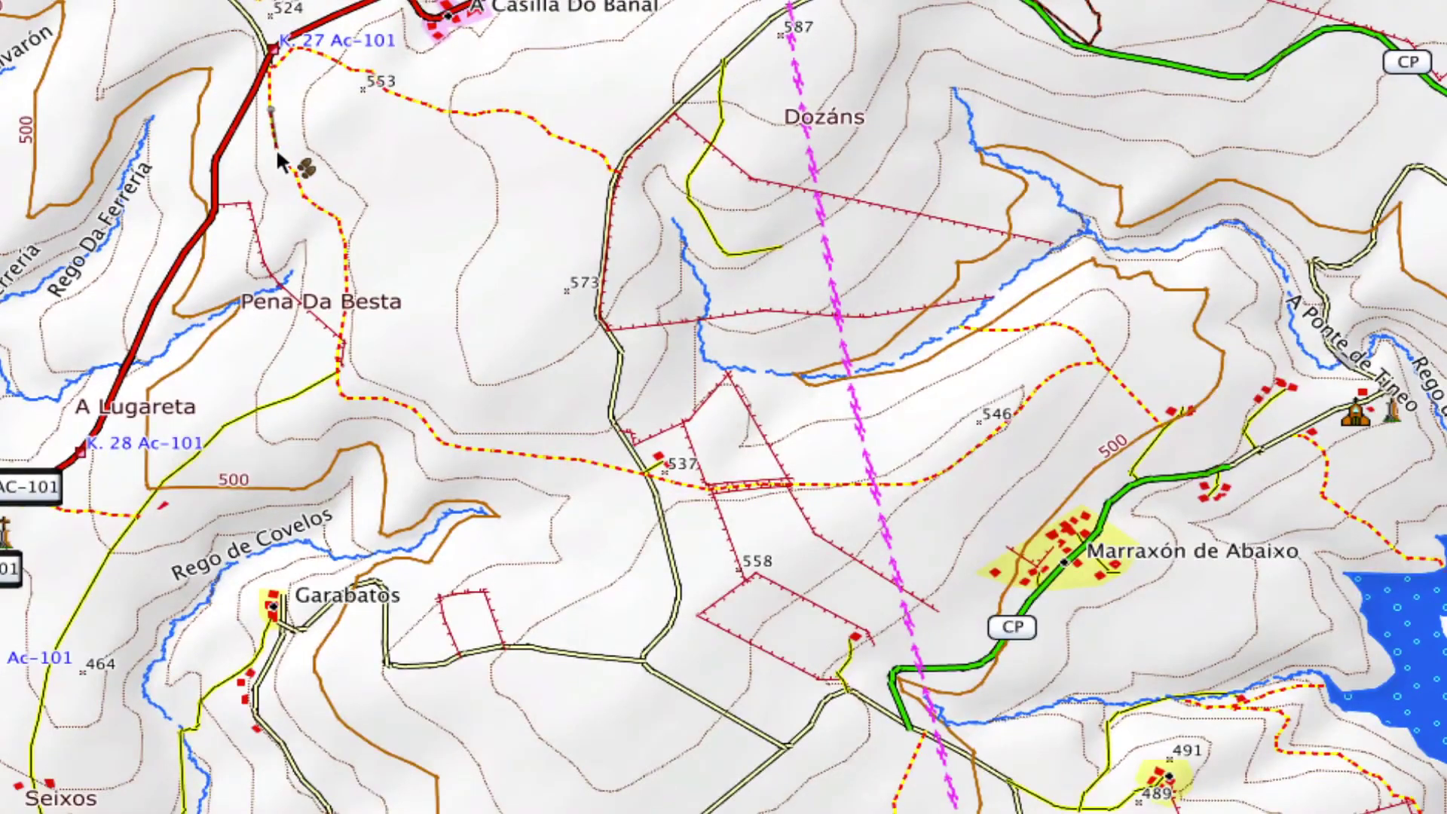
{"action": "left_click", "coordinate": [276, 149]}
{"action": "left_click", "coordinate": [296, 174]}
{"action": "left_click", "coordinate": [306, 198]}
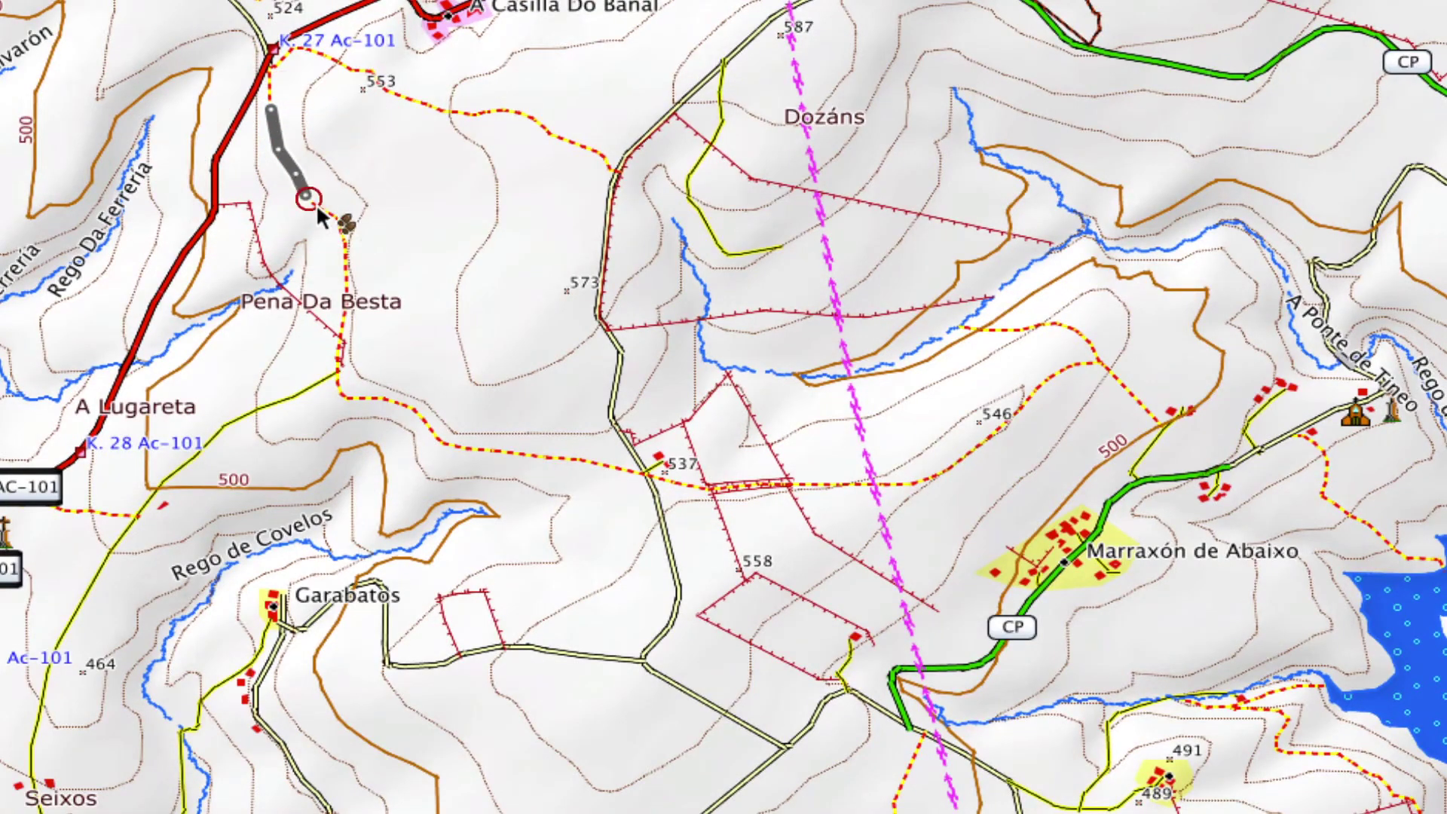
{"action": "left_click", "coordinate": [341, 218]}
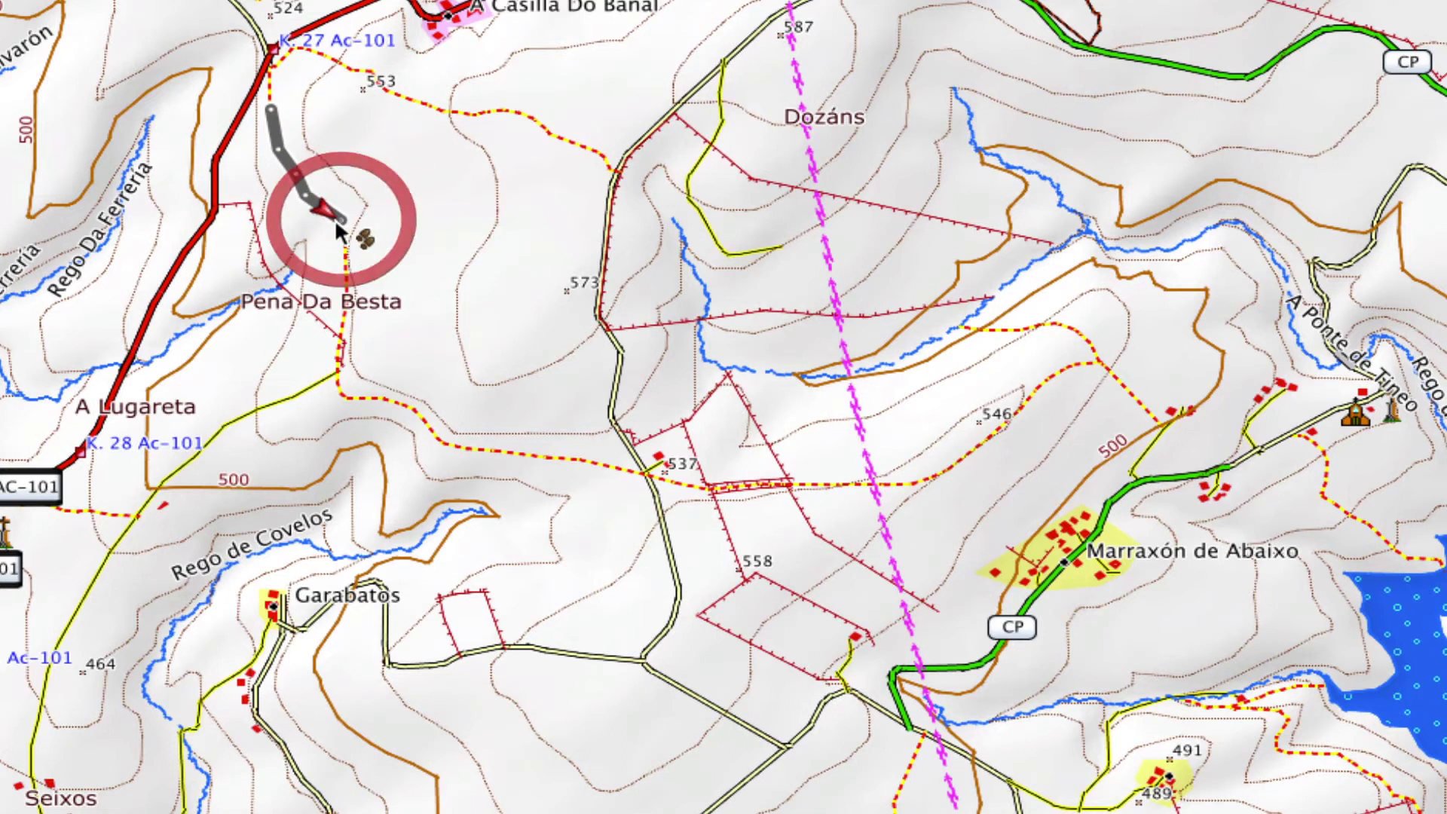
{"action": "left_click", "coordinate": [343, 287]}
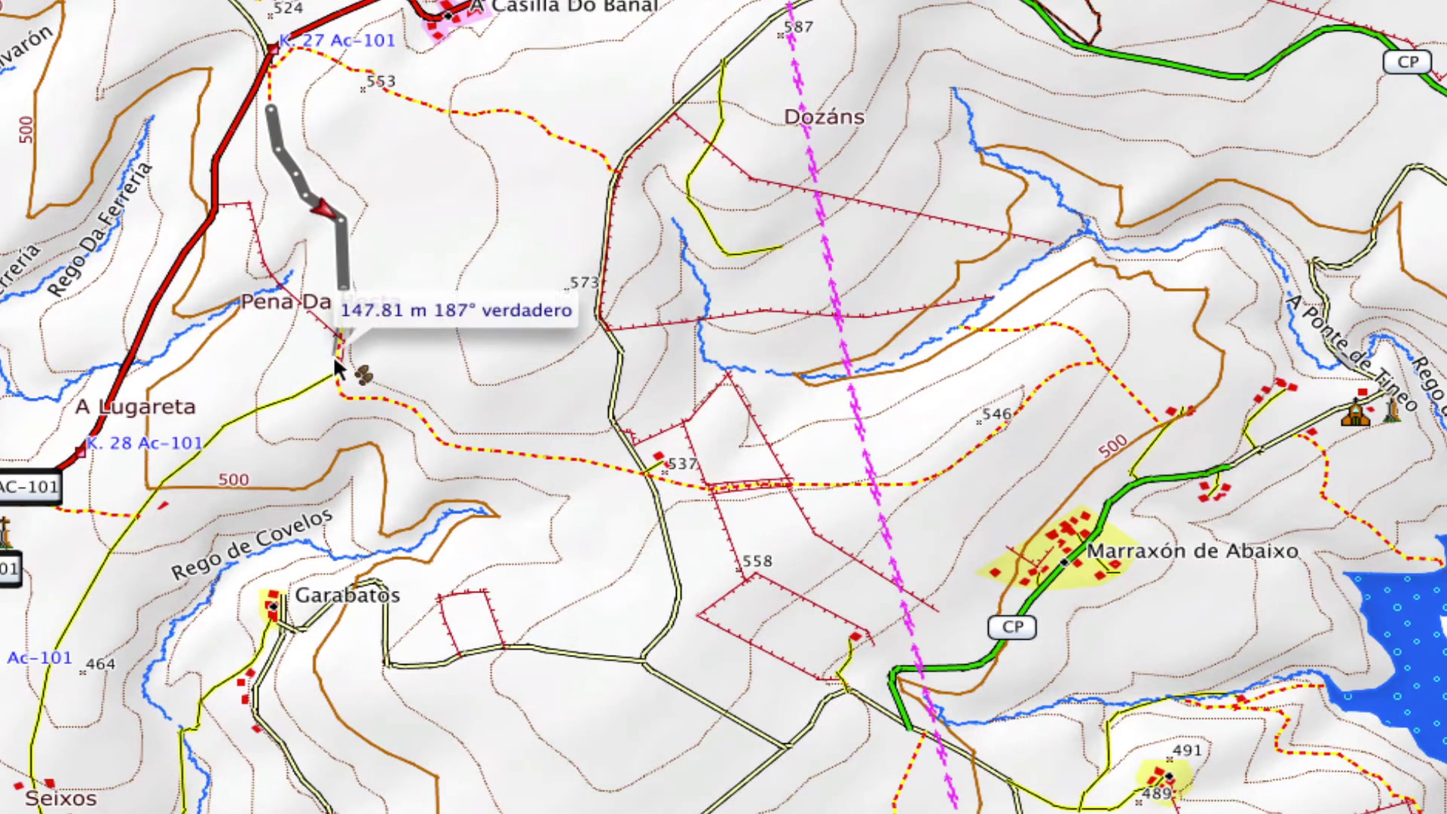
{"action": "left_click", "coordinate": [341, 389]}
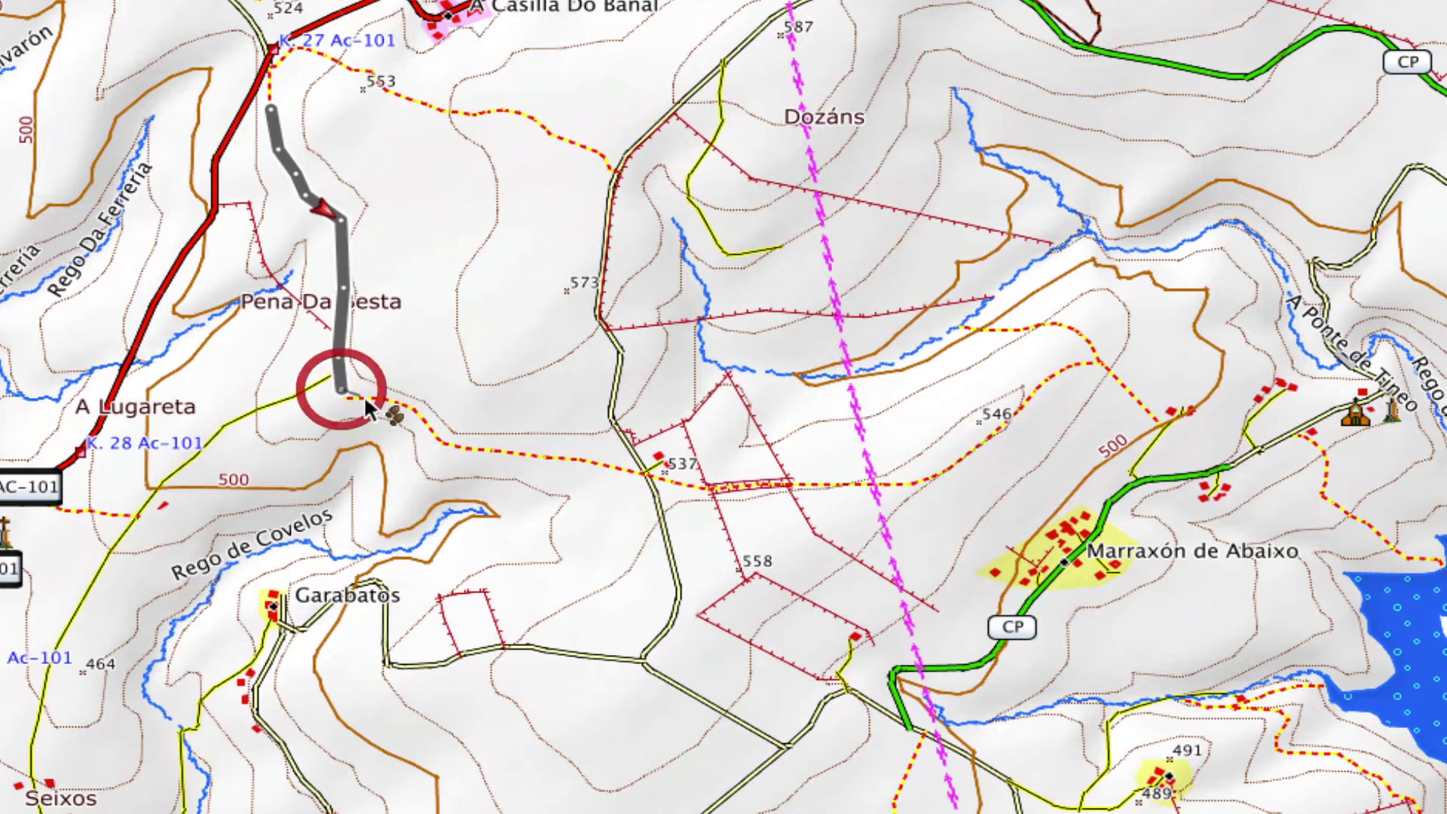
- Continue the track east along the dashed trail, past the 537 spot height to the magenta dashed line
{"action": "left_click", "coordinate": [415, 411]}
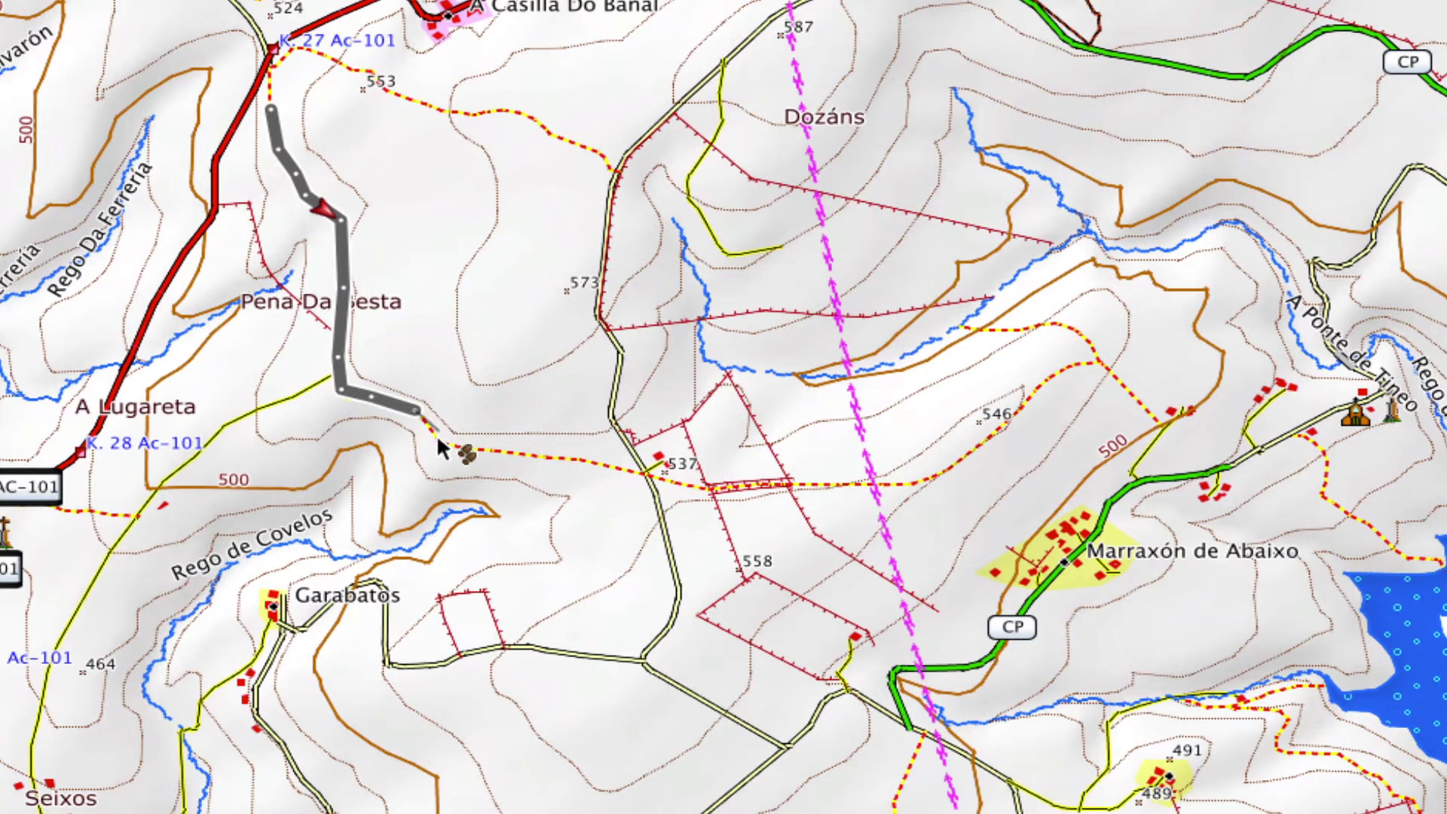
{"action": "left_click", "coordinate": [439, 436]}
{"action": "left_click", "coordinate": [492, 453]}
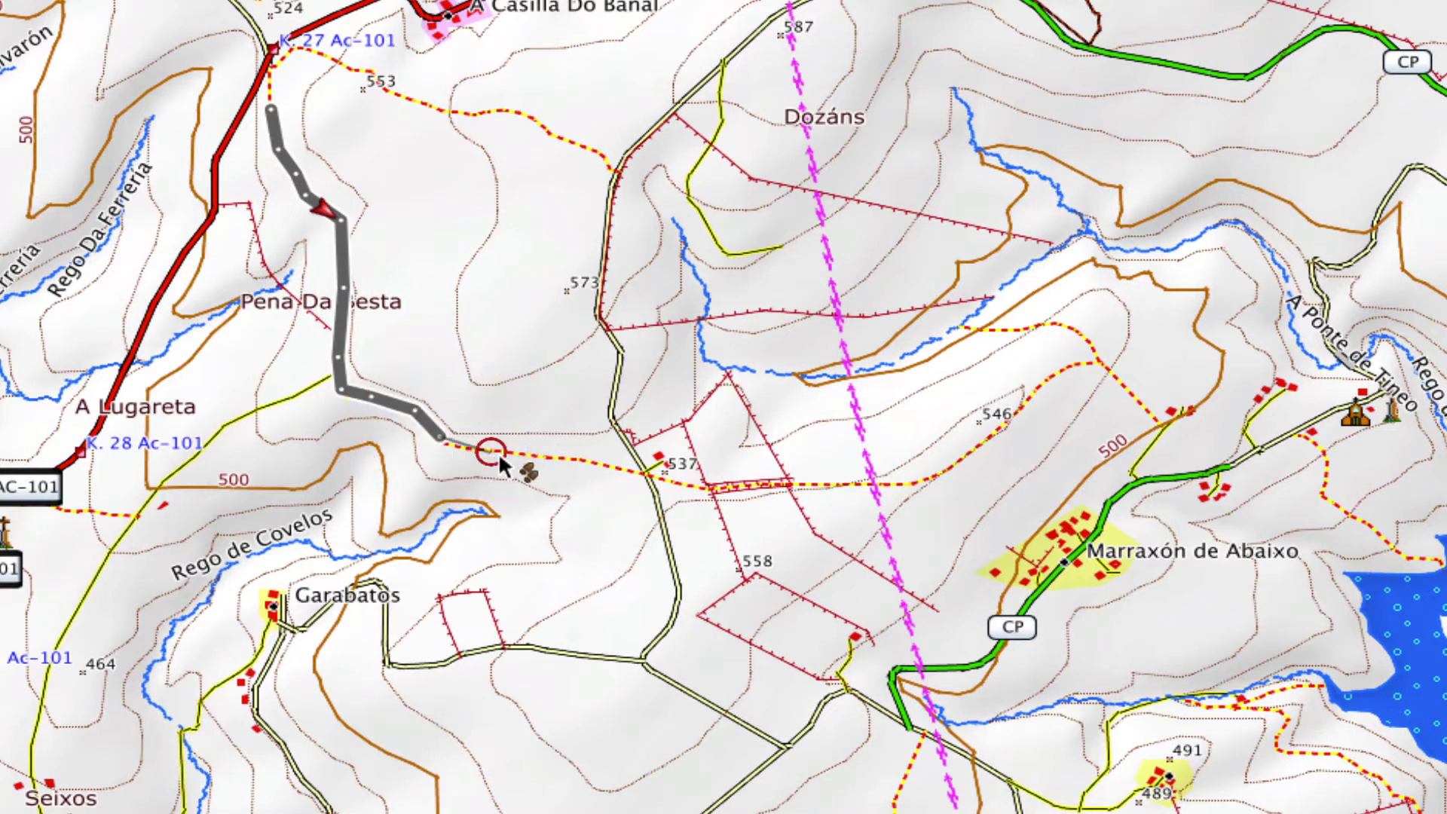
{"action": "left_click", "coordinate": [567, 460]}
{"action": "left_click", "coordinate": [615, 467]}
{"action": "left_click", "coordinate": [698, 482]}
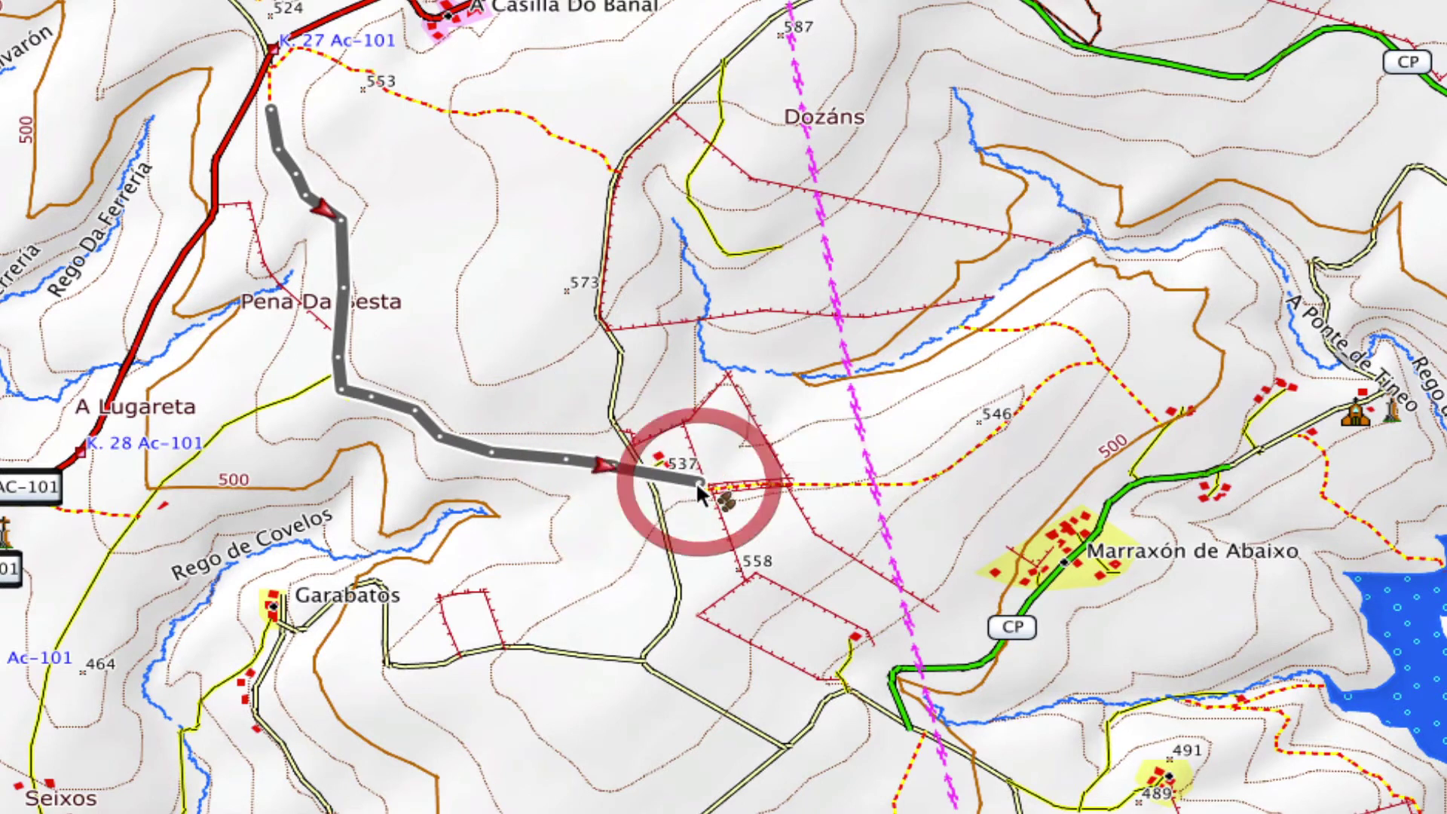
{"action": "left_click", "coordinate": [794, 486]}
{"action": "left_click", "coordinate": [877, 487]}
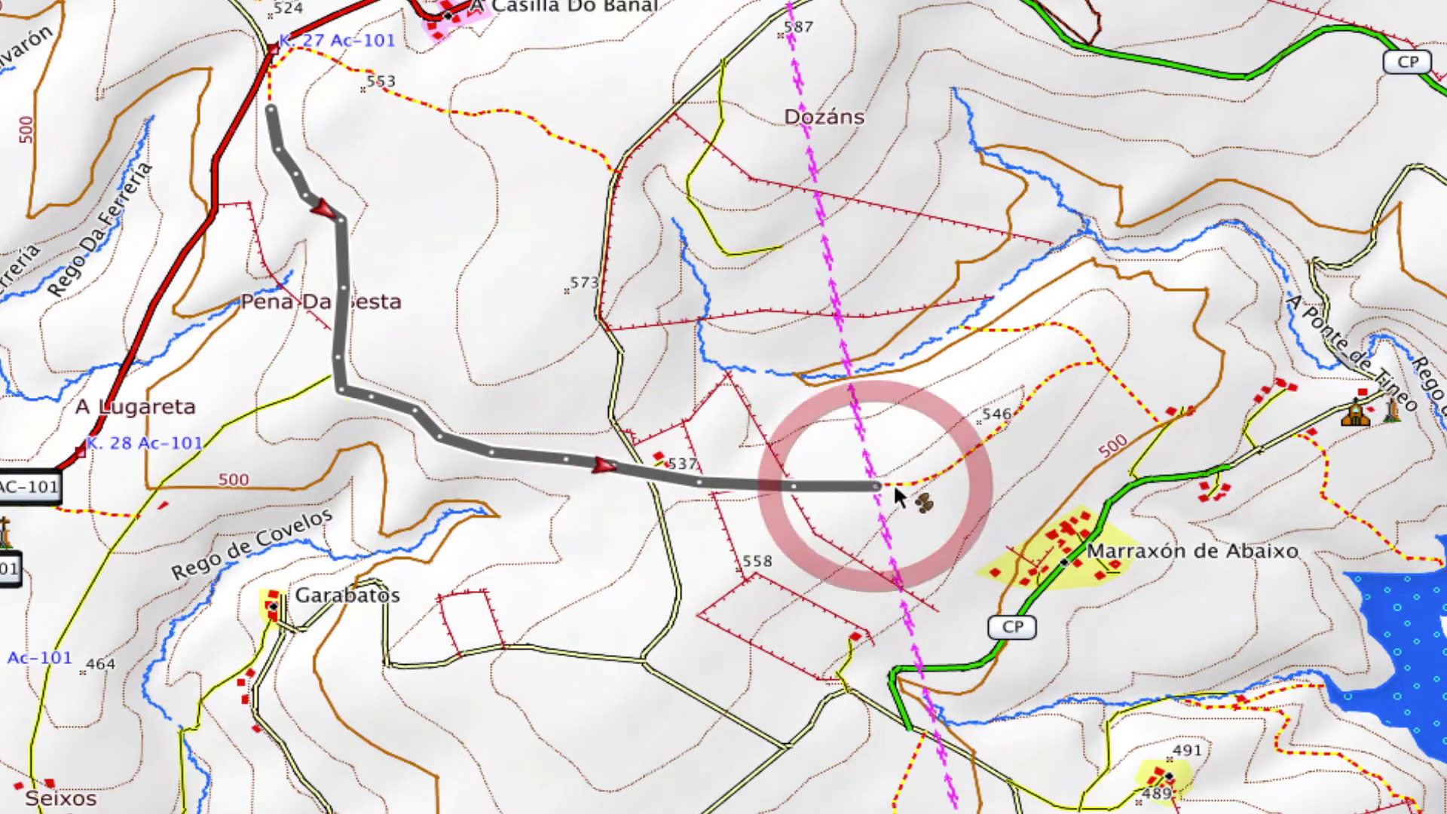
- Extend the track northeast past the 546 spot height and down to the buildings north of Marraxón de Abaixo
{"action": "left_click", "coordinate": [937, 479]}
{"action": "left_click", "coordinate": [995, 427]}
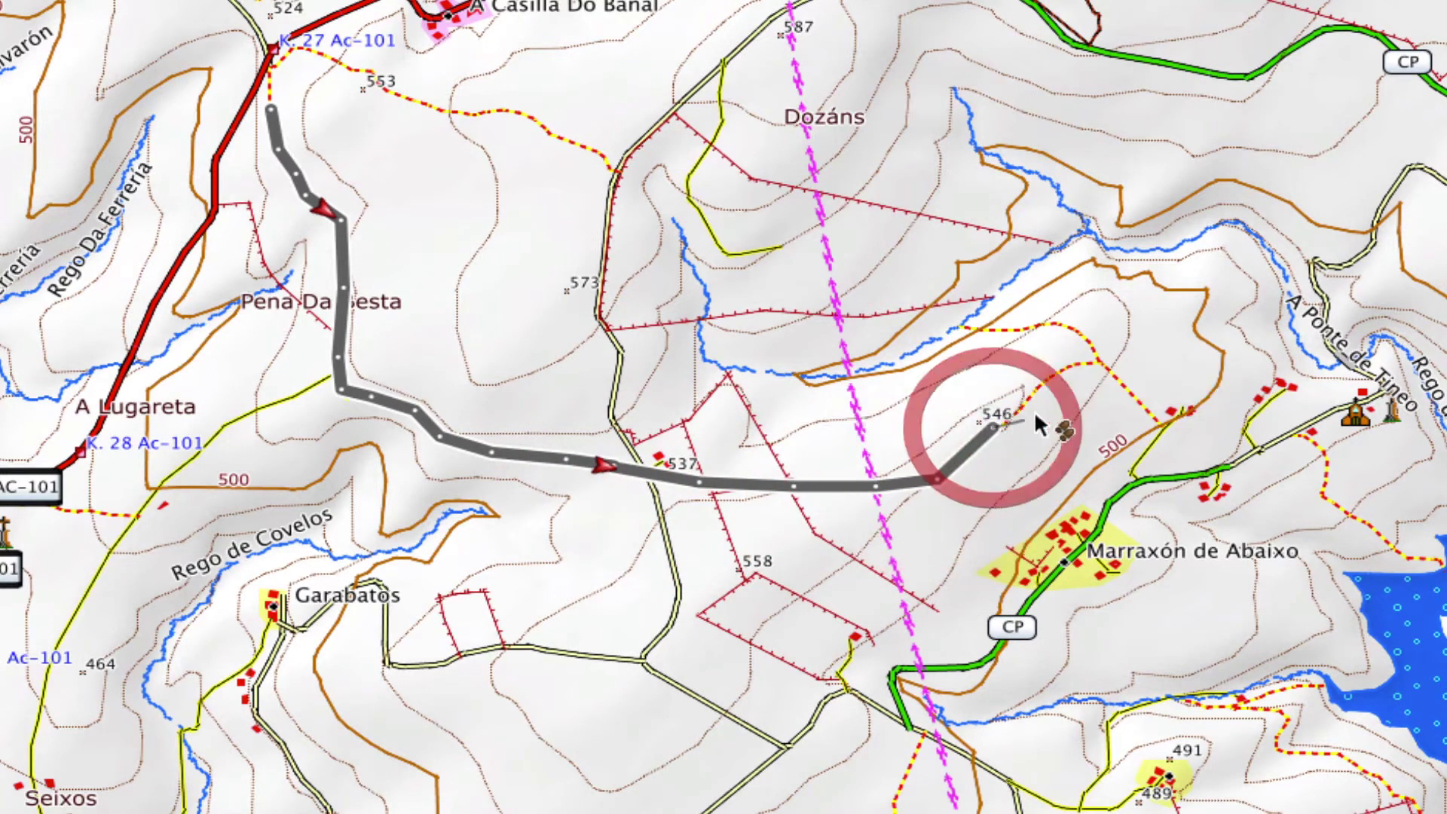
{"action": "left_click", "coordinate": [1047, 376]}
{"action": "left_click", "coordinate": [1102, 364]}
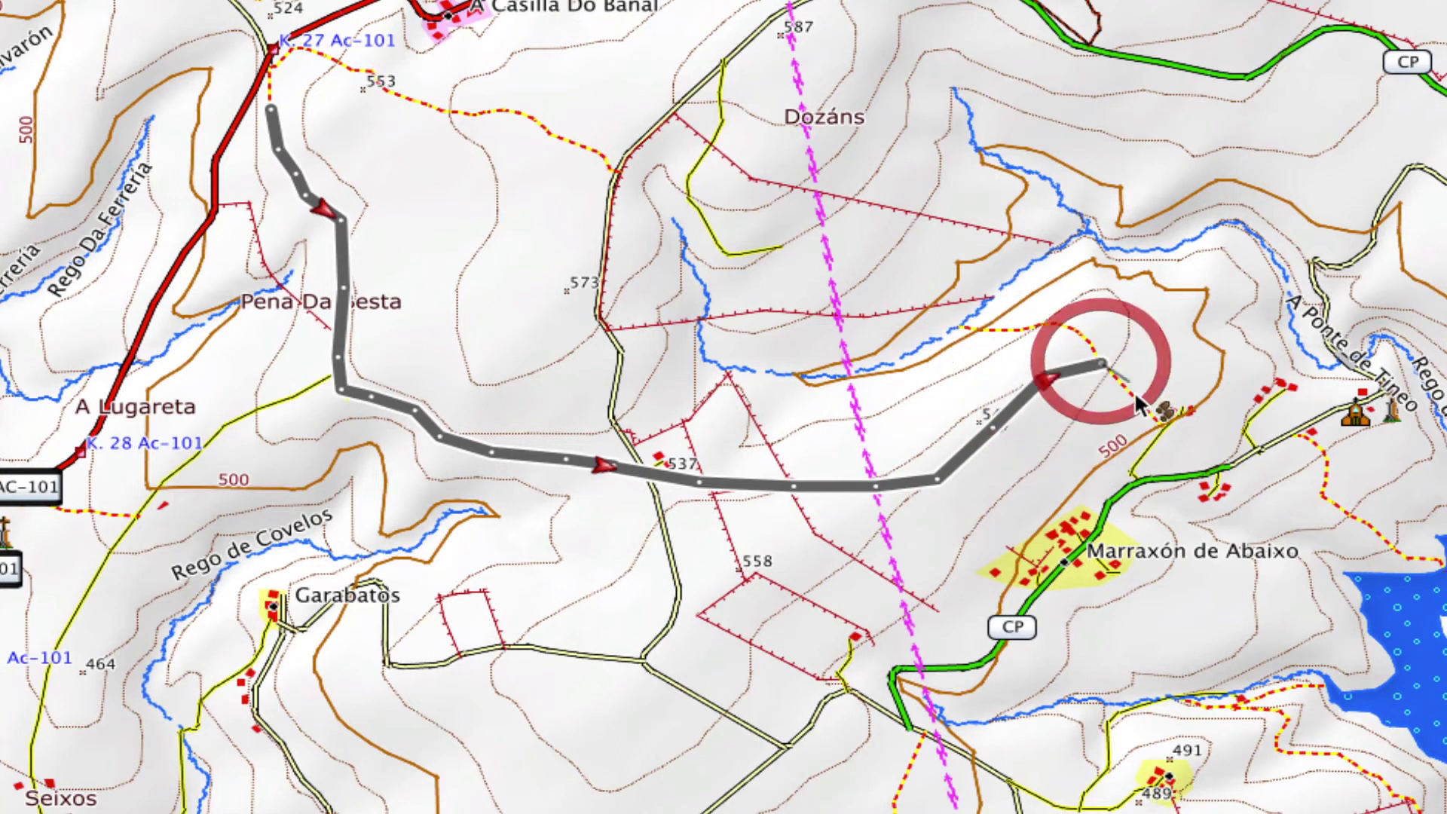
{"action": "left_click", "coordinate": [1178, 416]}
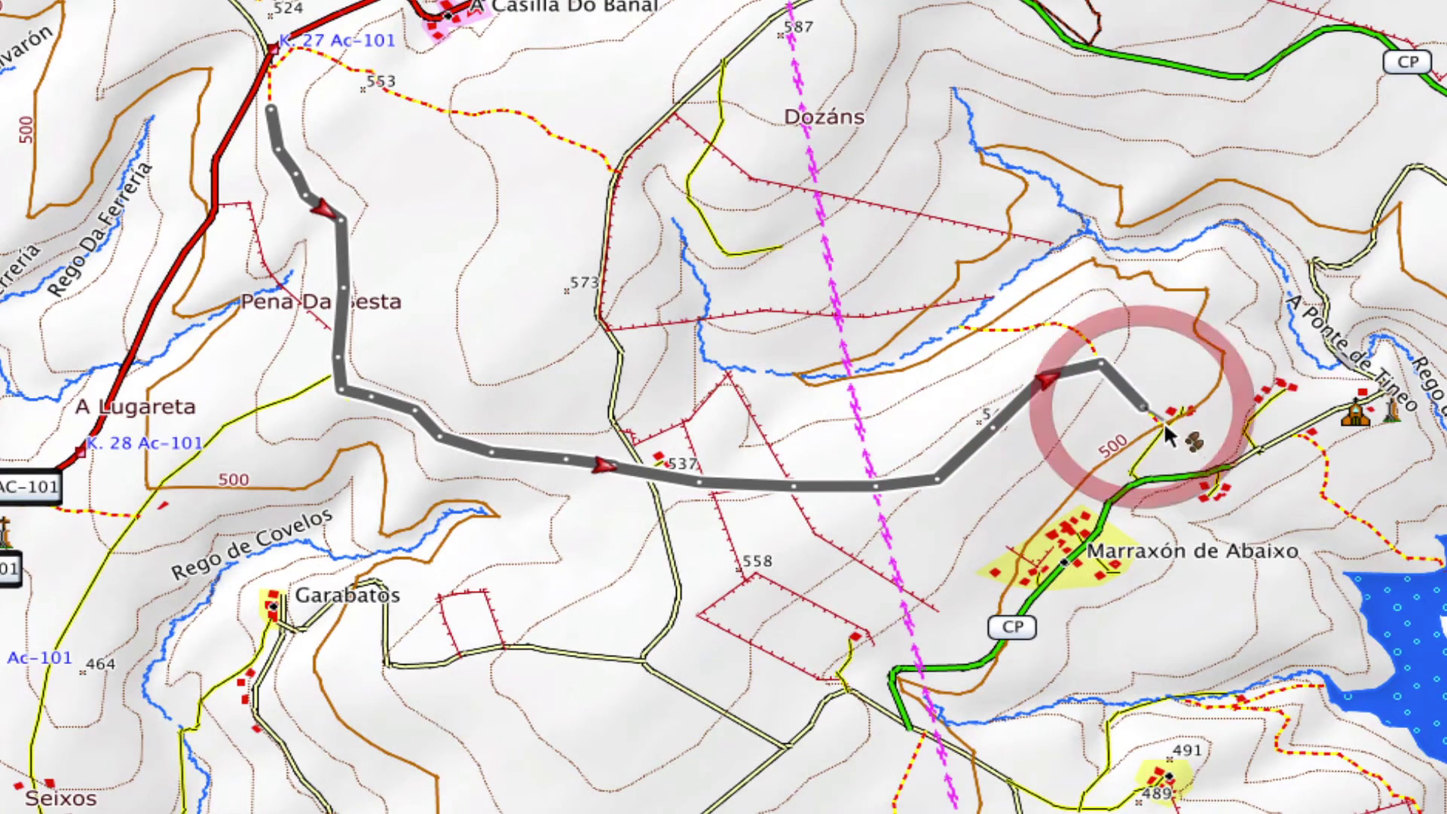
- Take the track down to the green road, follow the road east to Capela Dos Remedios, and finish drawing with the Selector tool
{"action": "left_click", "coordinate": [1134, 477]}
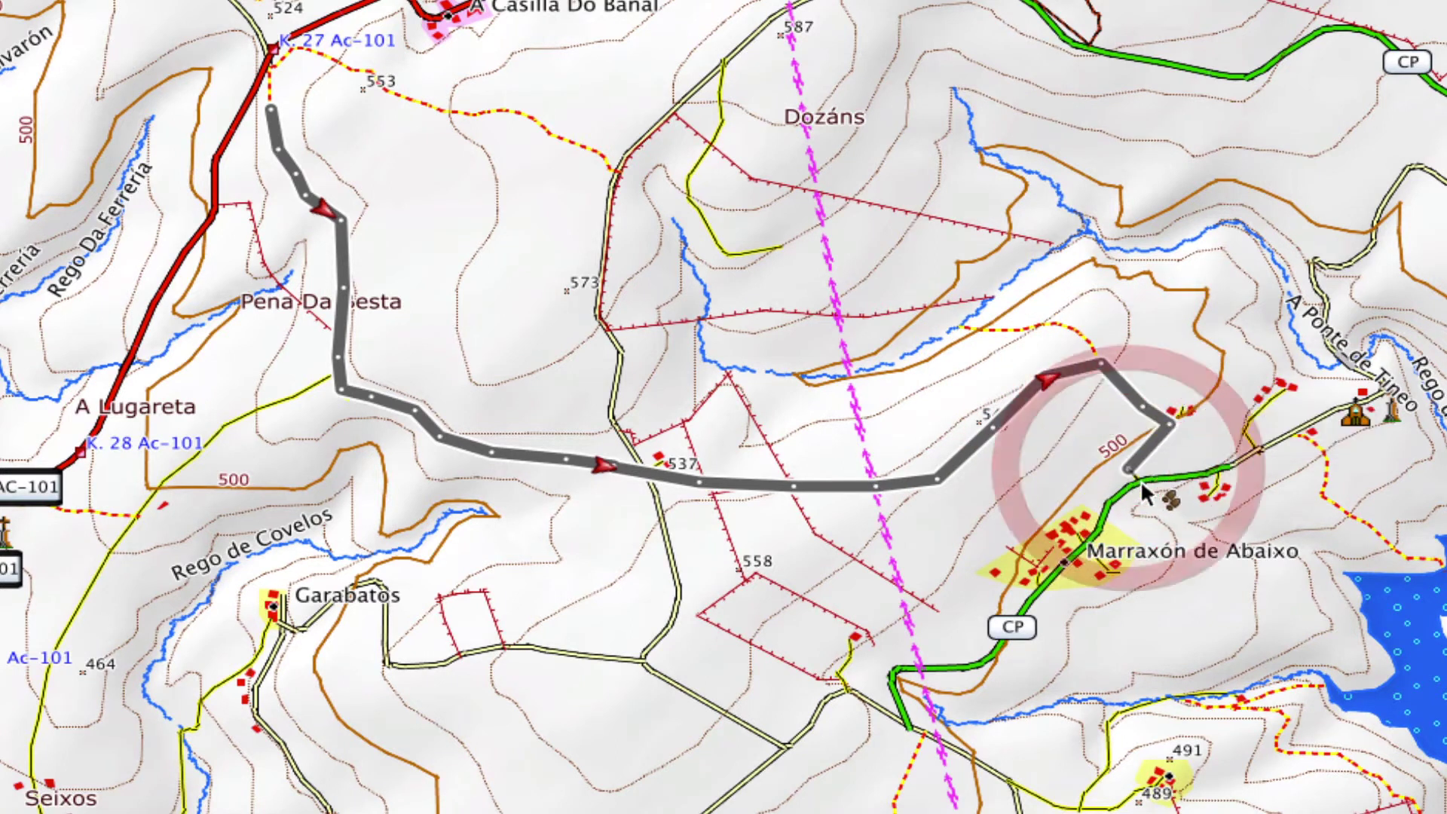
{"action": "left_click", "coordinate": [1209, 479]}
{"action": "left_click", "coordinate": [1253, 451]}
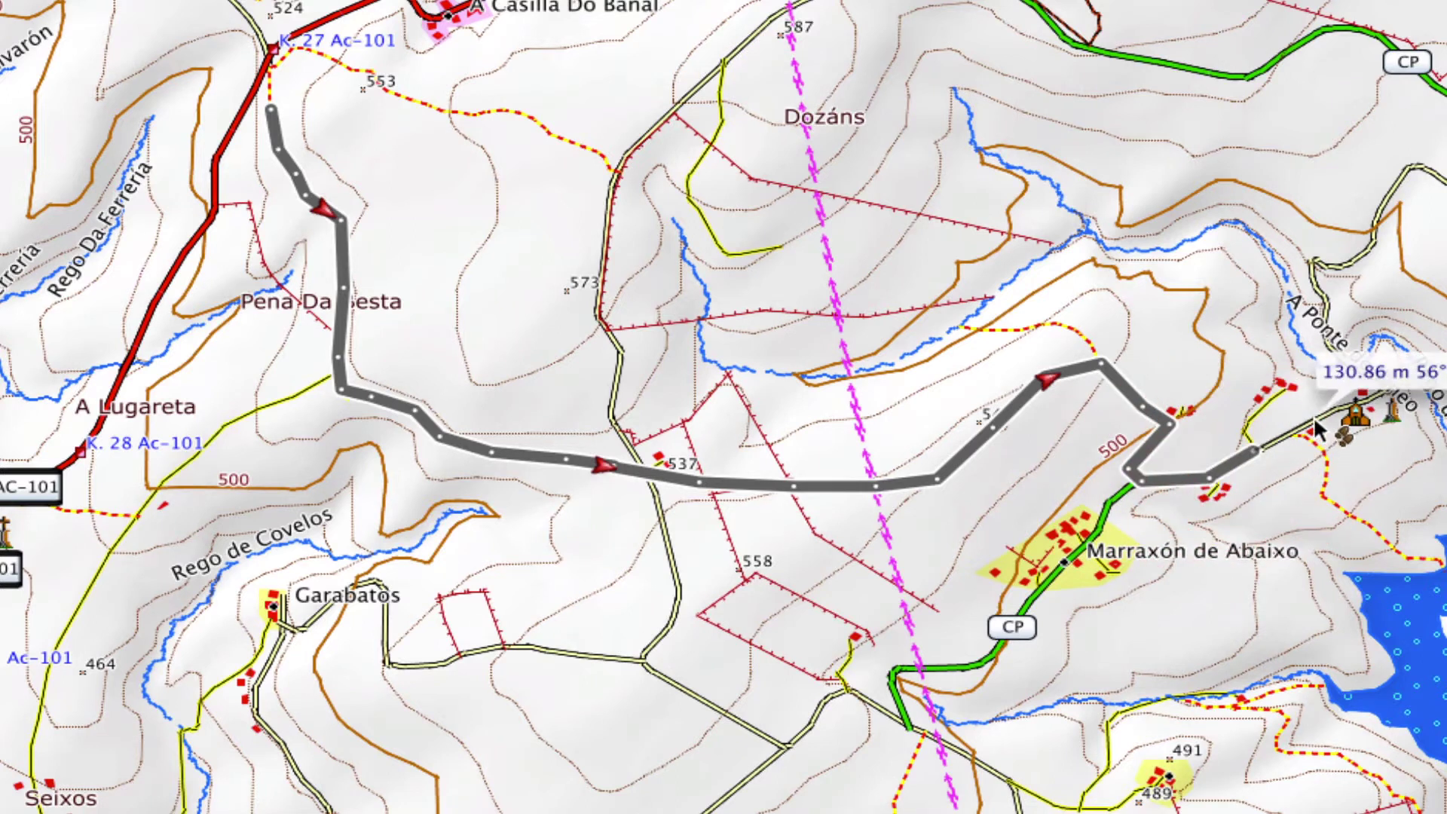
{"action": "left_click", "coordinate": [1316, 426]}
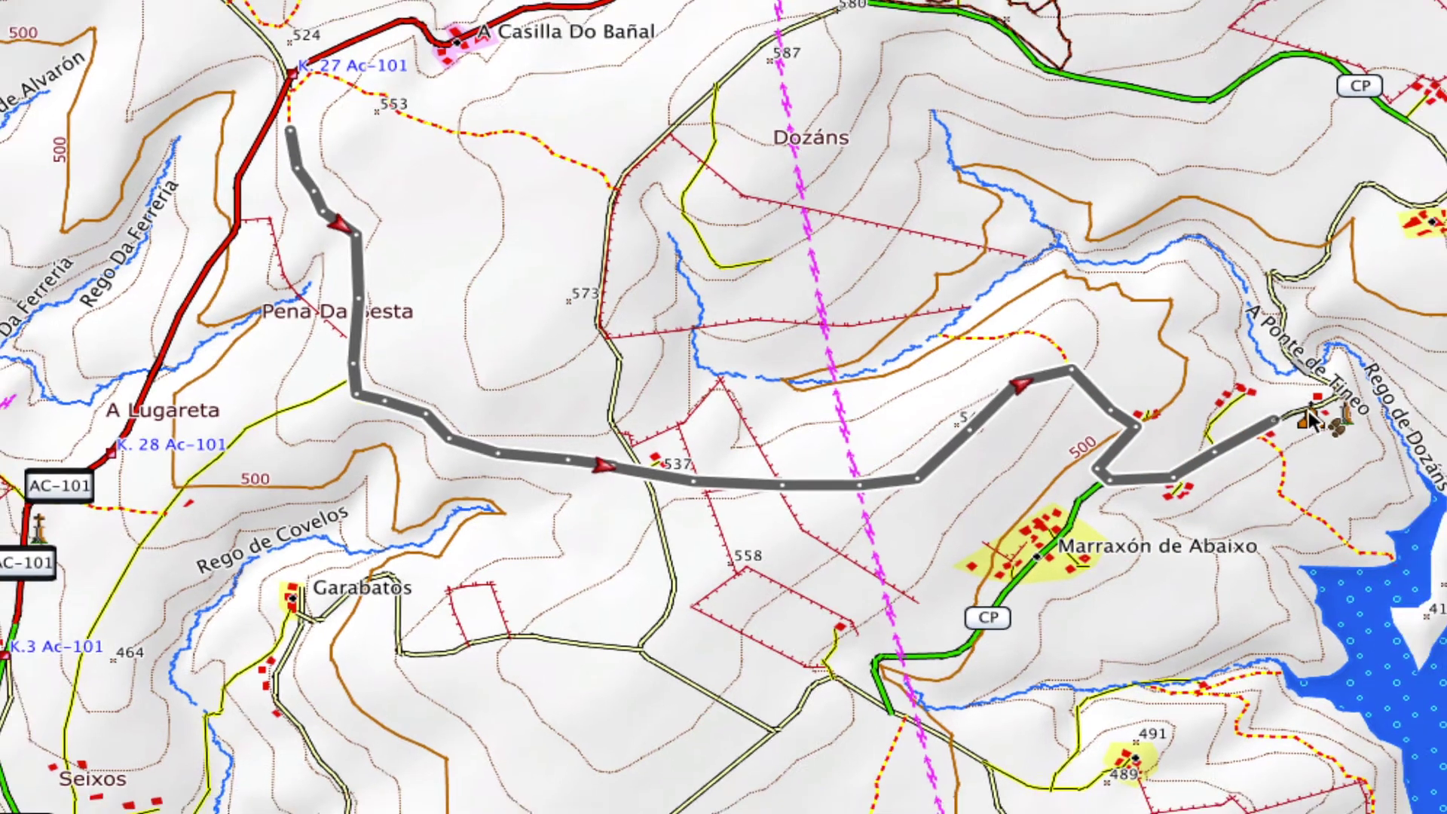
{"action": "left_click", "coordinate": [1320, 422]}
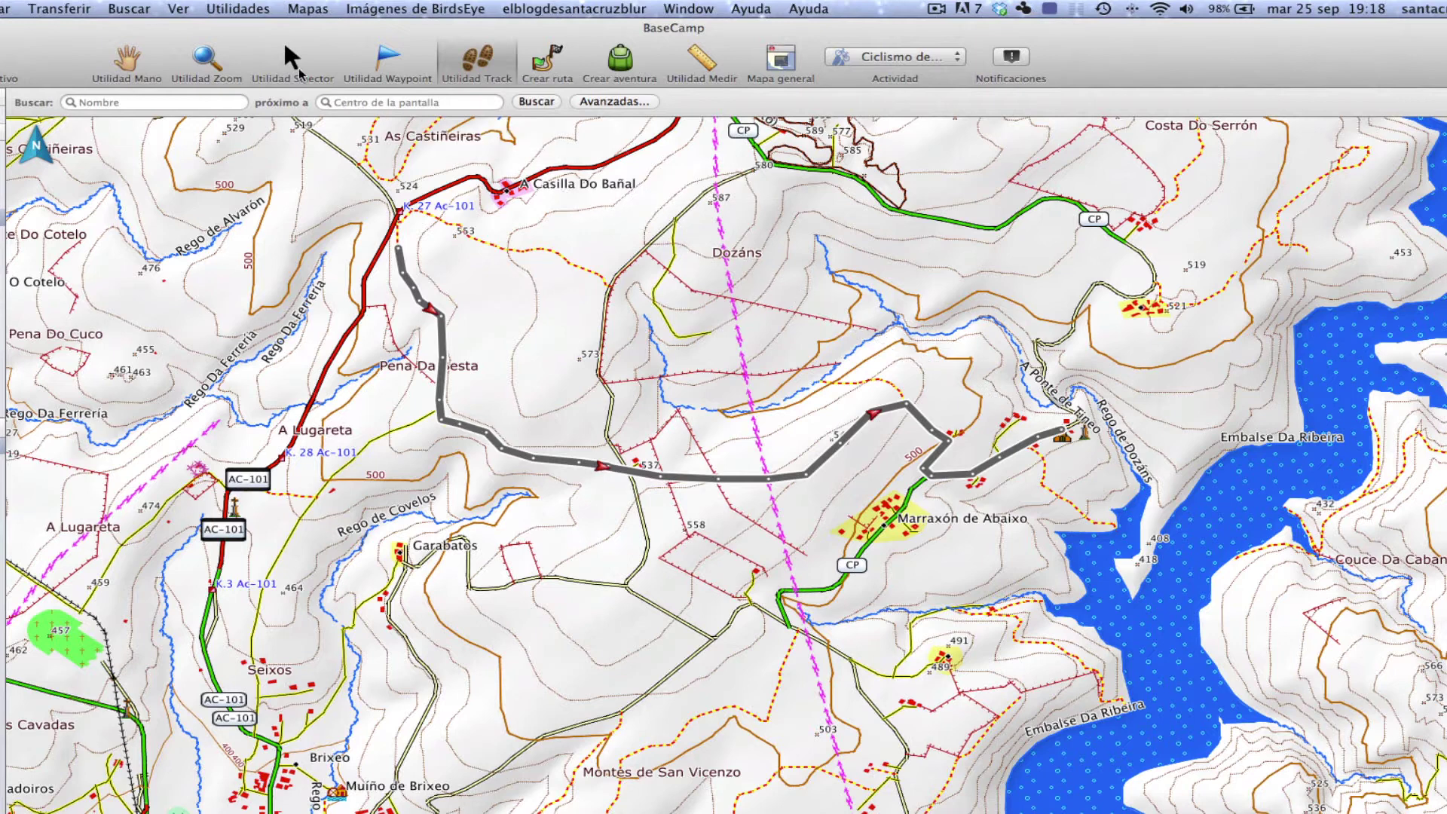
{"action": "left_click", "coordinate": [291, 63]}
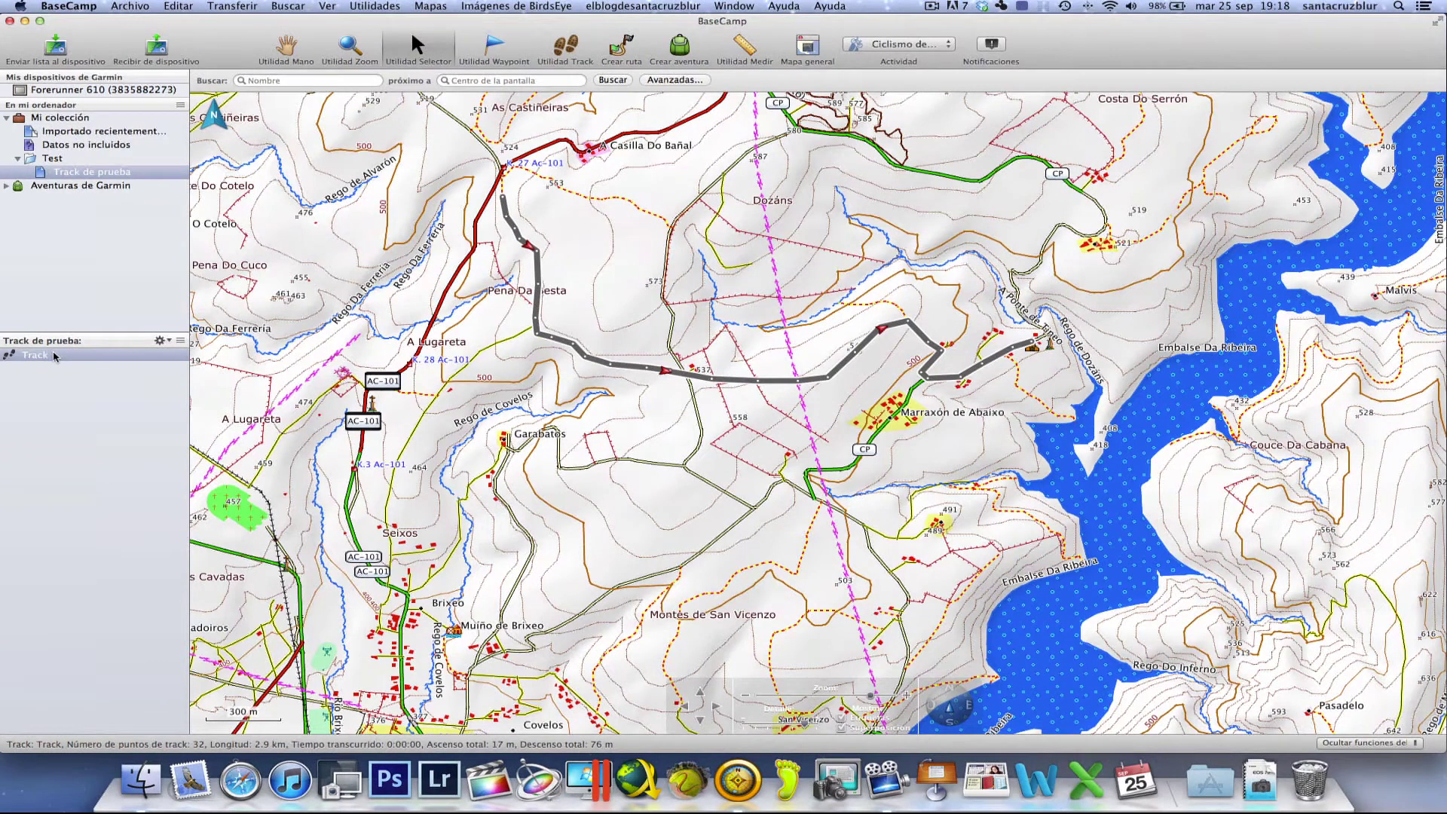
- Open the properties of the drawn track and rename it as prueba
{"action": "double_click", "coordinate": [45, 357]}
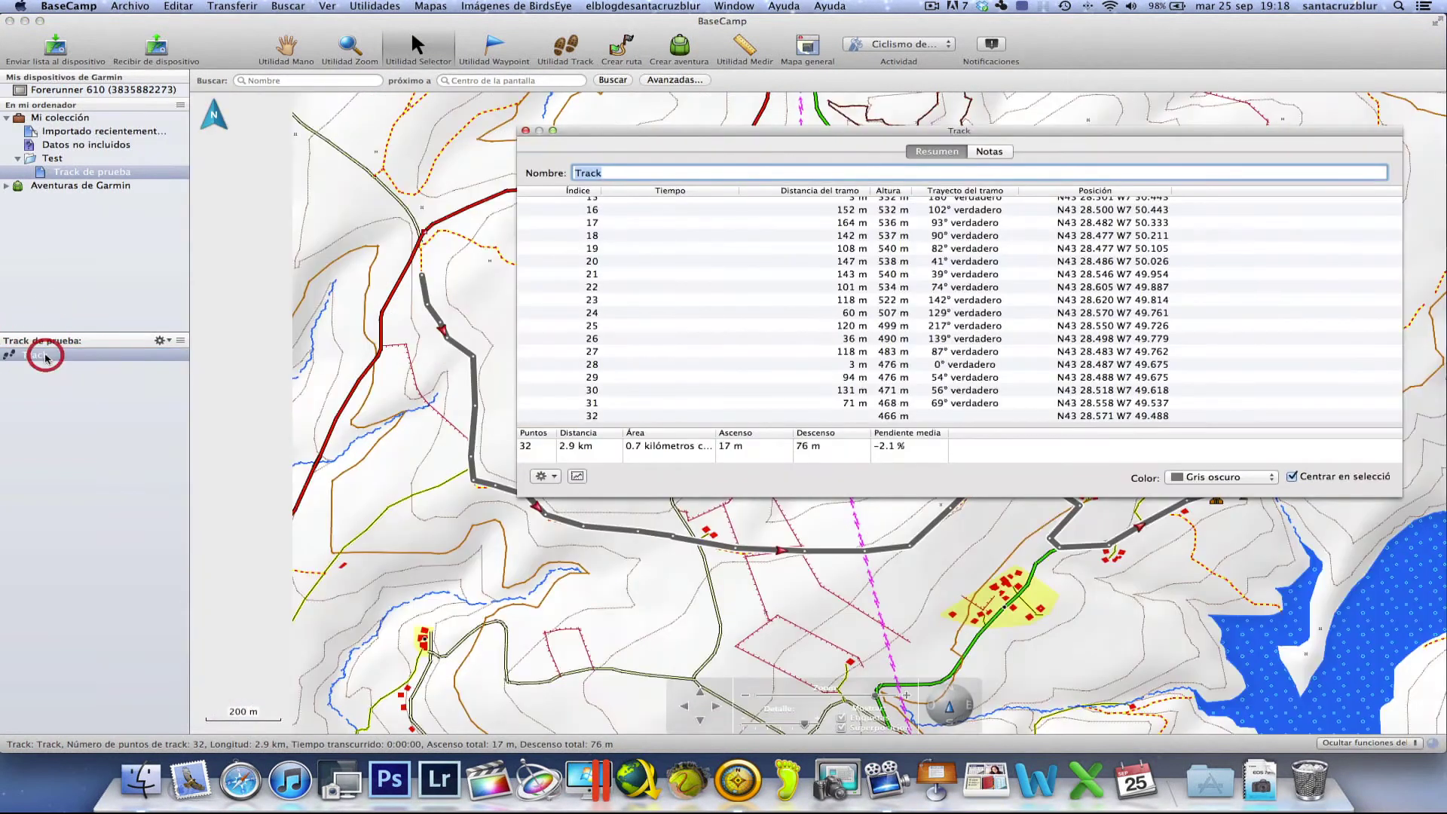
{"action": "left_click", "coordinate": [624, 137]}
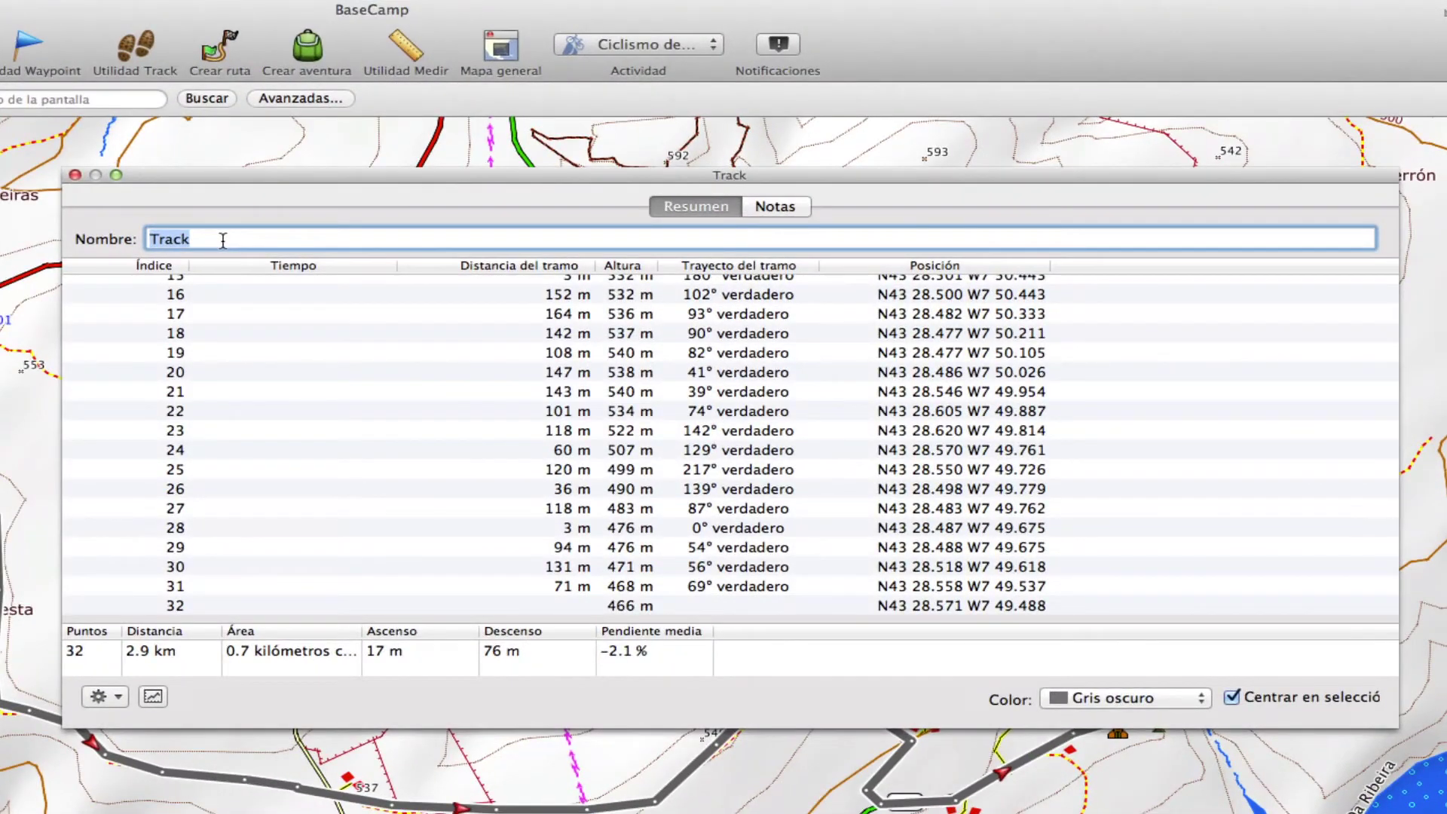
{"action": "double_click", "coordinate": [223, 239]}
{"action": "type", "text": "prueba"}
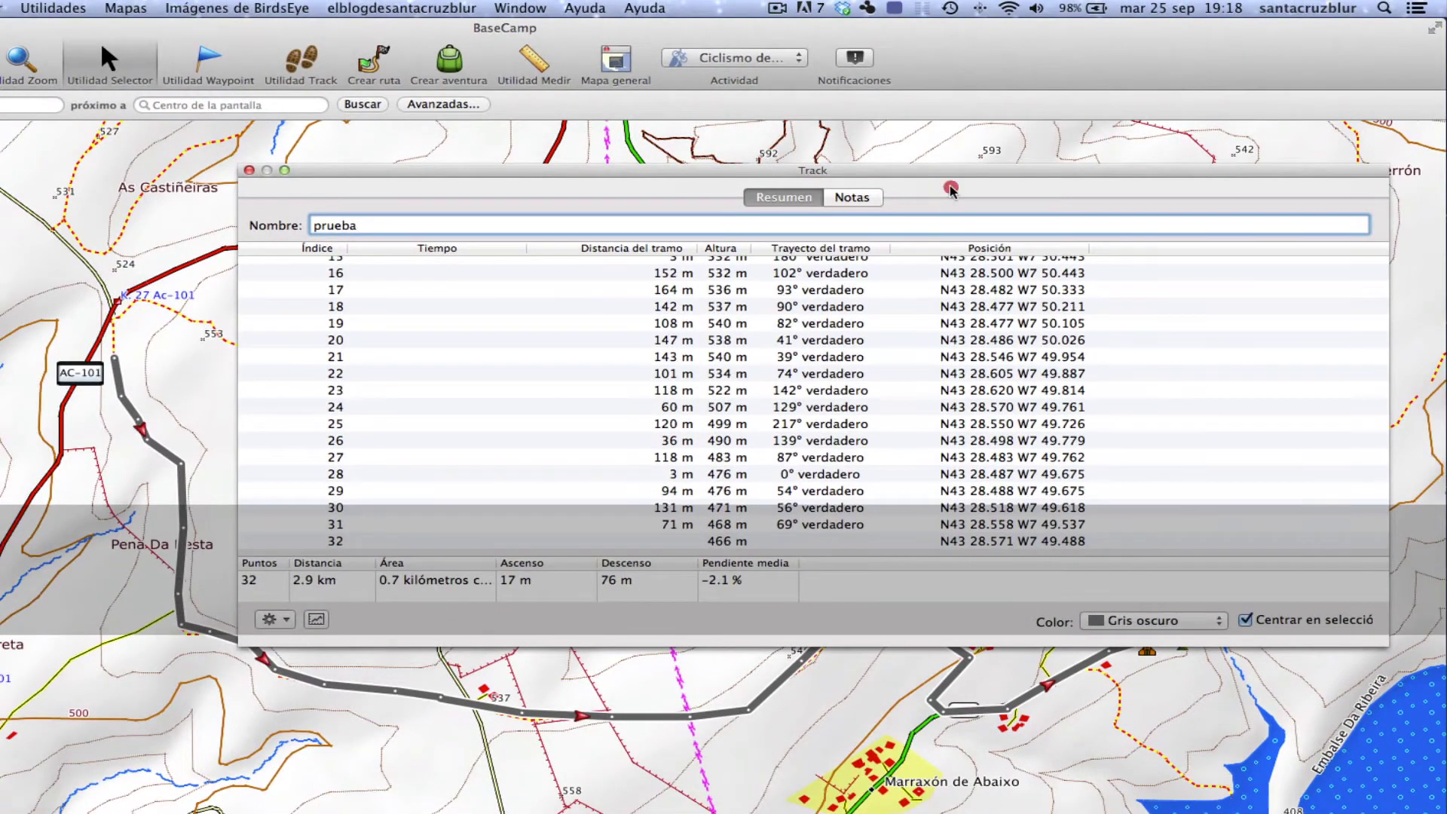
- Reposition and enlarge the track's properties window over the map, and close it
{"action": "left_click", "coordinate": [912, 185]}
{"action": "left_click_drag", "start_coordinate": [952, 183], "coordinate": [735, 198]}
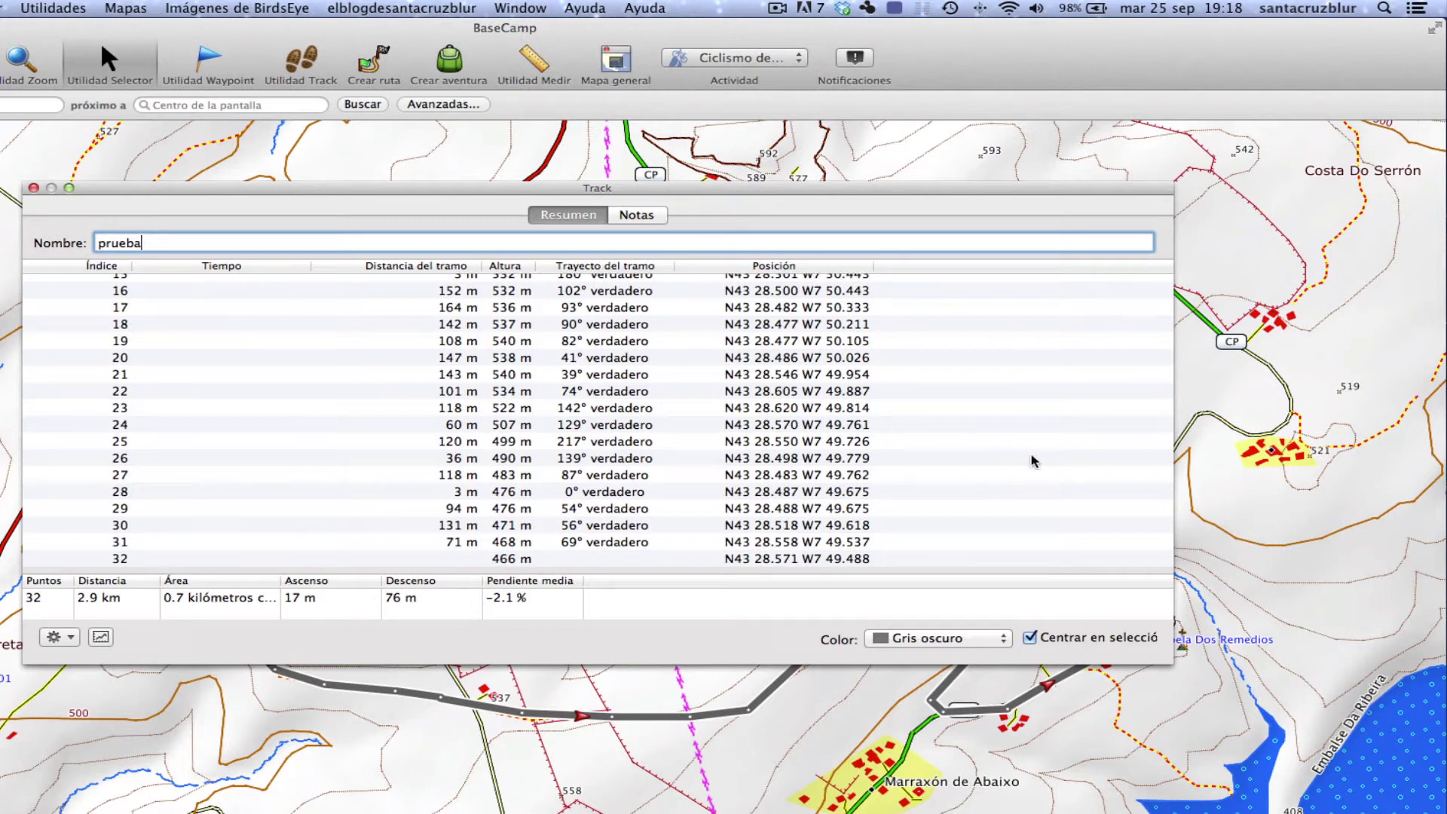
{"action": "left_click_drag", "start_coordinate": [1171, 666], "coordinate": [1204, 694]}
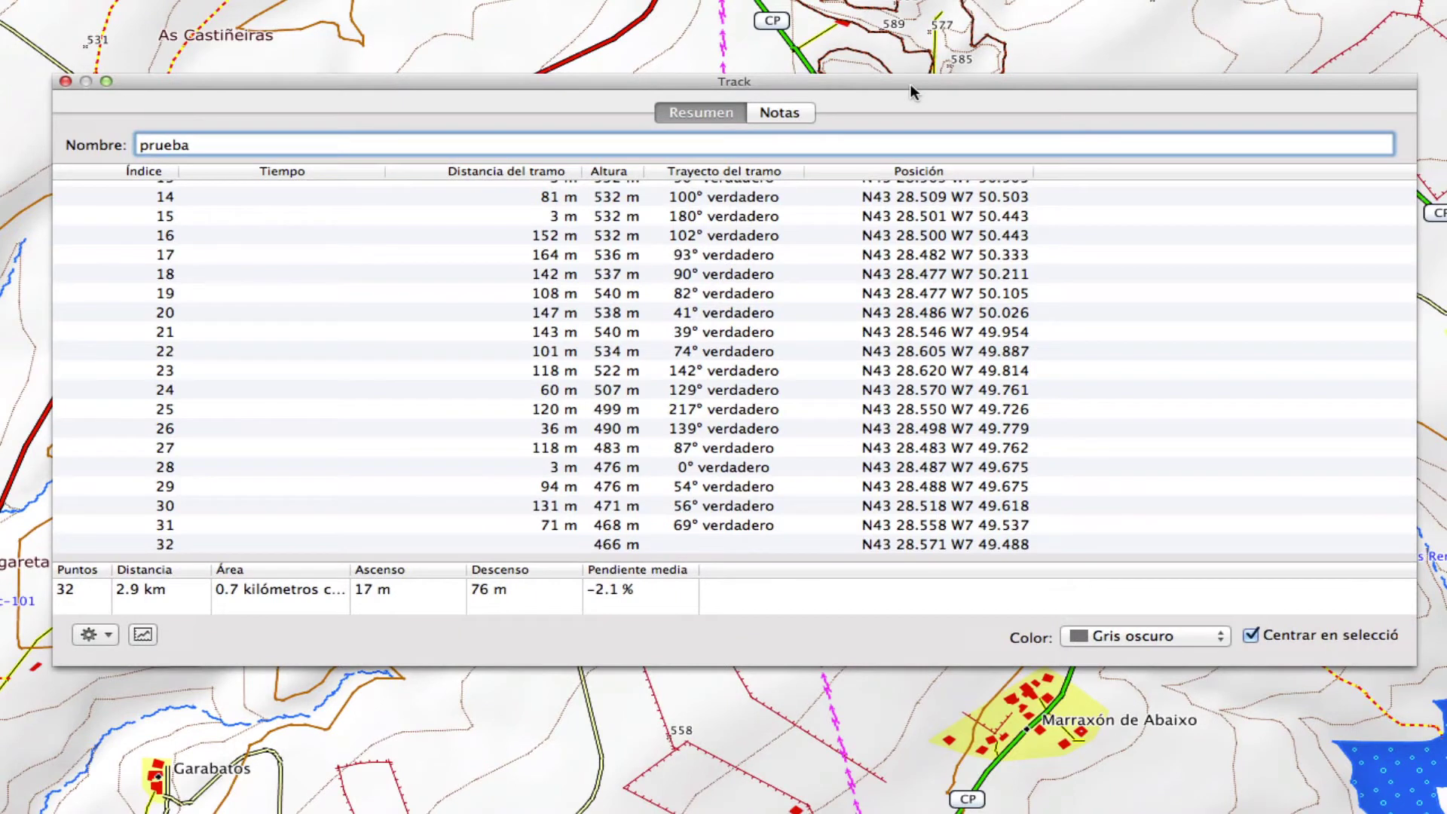
{"action": "left_click", "coordinate": [202, 145]}
{"action": "left_click_drag", "start_coordinate": [288, 84], "coordinate": [290, 90]}
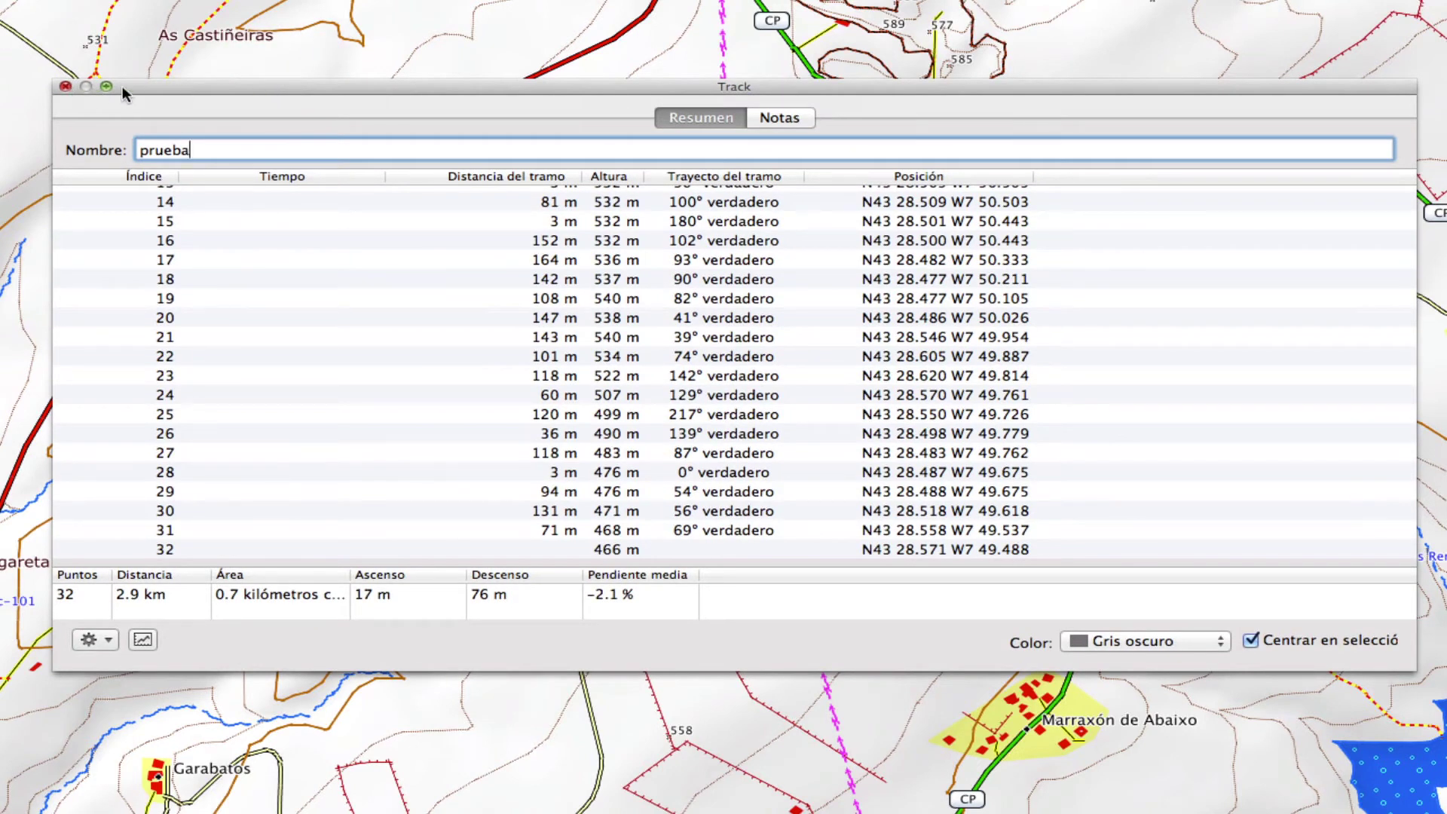
{"action": "left_click_drag", "start_coordinate": [201, 85], "coordinate": [198, 123]}
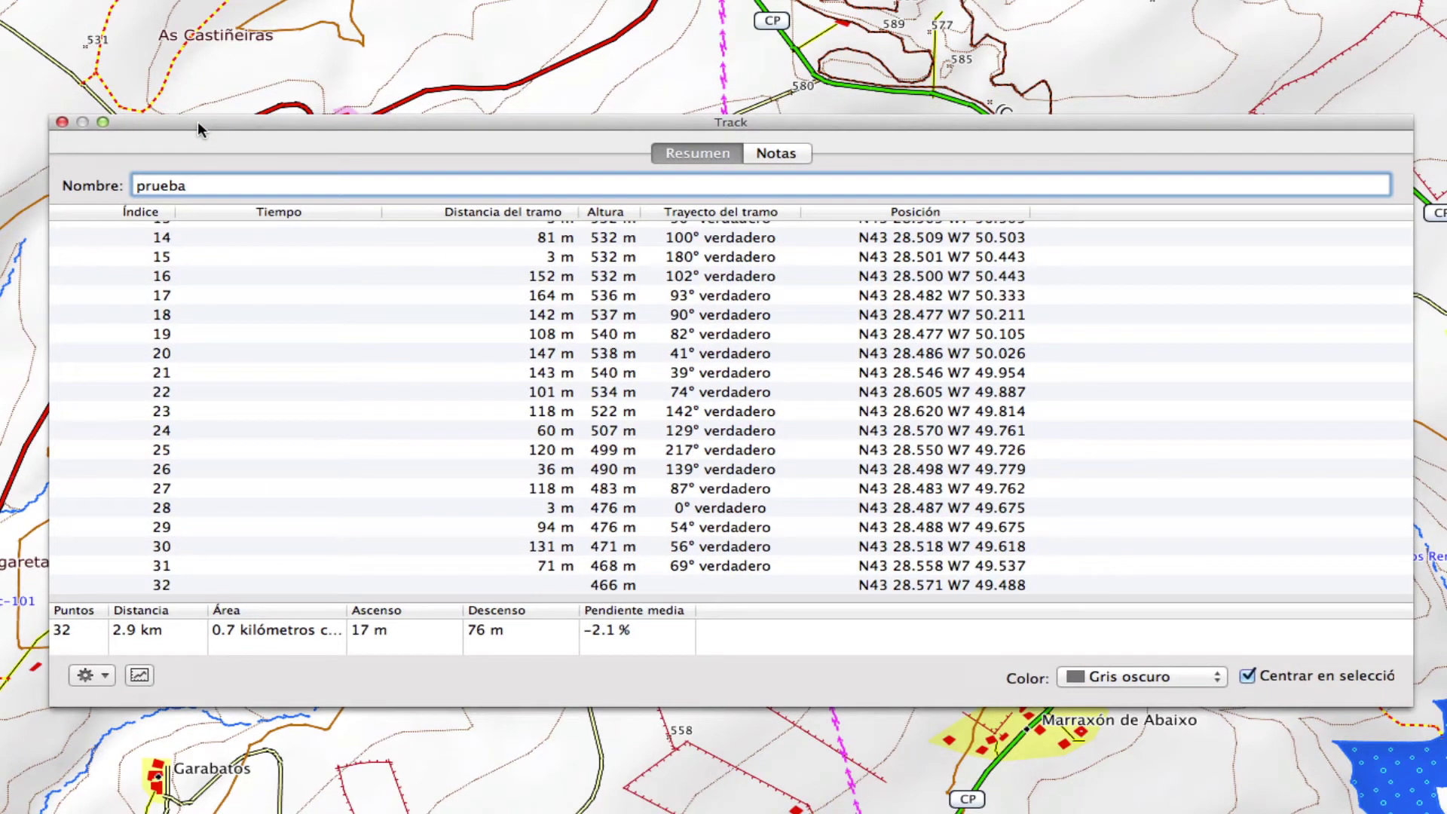
{"action": "left_click", "coordinate": [62, 121]}
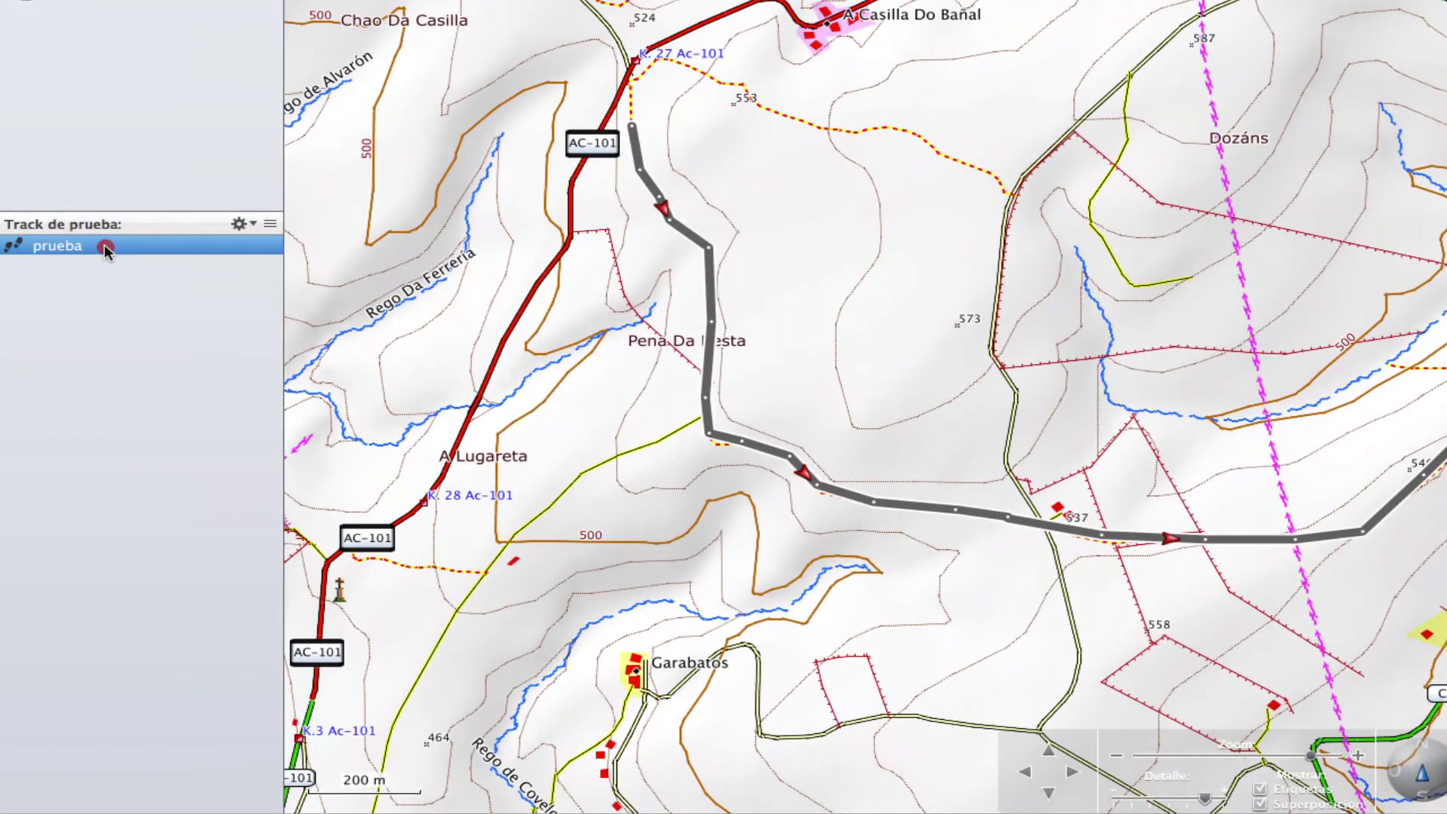
- Reopen the prueba track's properties and enlarge the window to show more of its point table, starting from the first point
{"action": "double_click", "coordinate": [104, 245]}
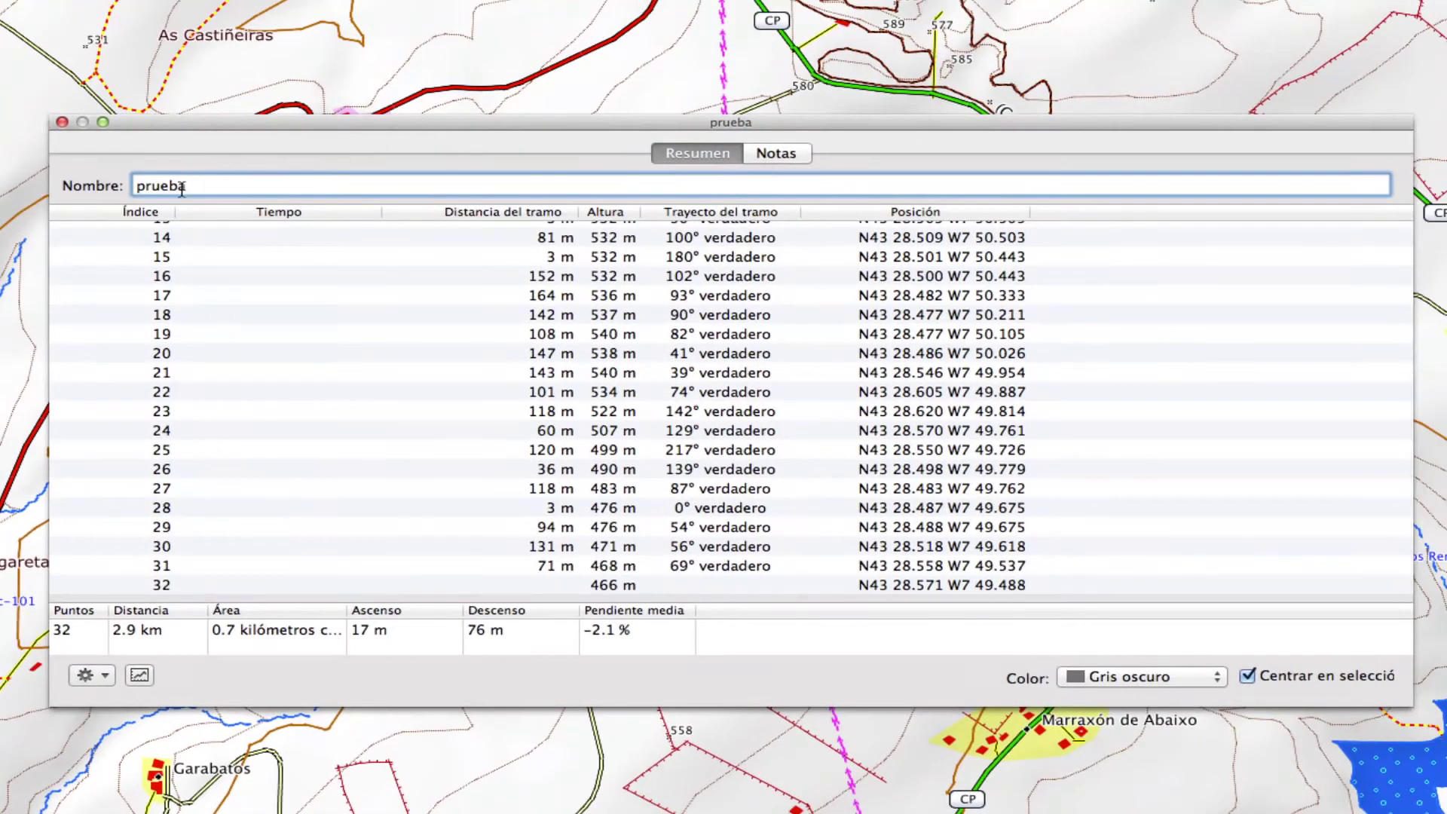
{"action": "left_click", "coordinate": [184, 186]}
{"action": "left_click", "coordinate": [194, 185]}
{"action": "left_click_drag", "start_coordinate": [426, 122], "coordinate": [463, 8]}
{"action": "left_click_drag", "start_coordinate": [1438, 586], "coordinate": [1446, 758]}
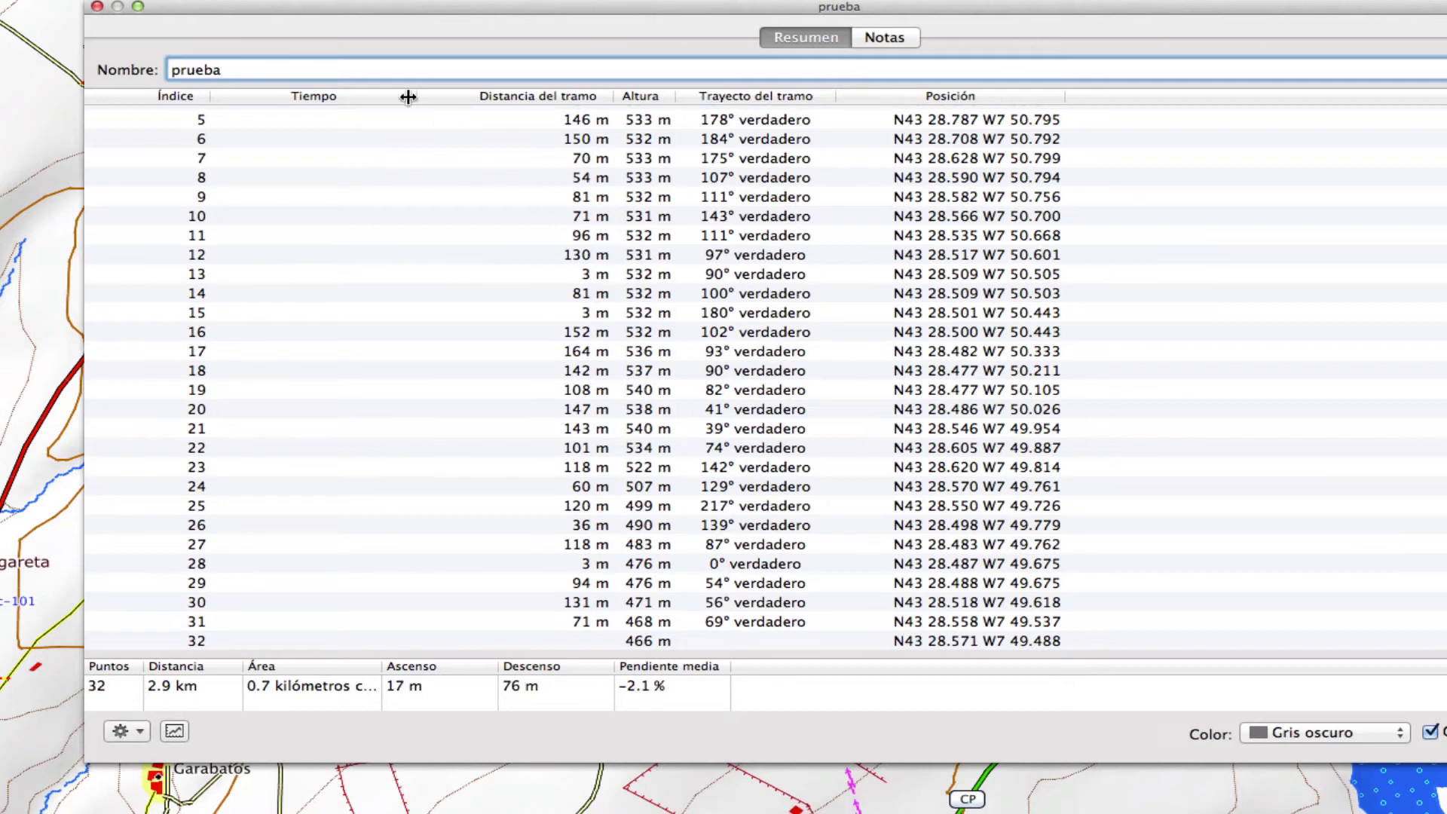
{"action": "left_click", "coordinate": [349, 21]}
{"action": "scroll", "coordinate": [311, 117], "scroll_direction": "up", "scroll_amount": 3}
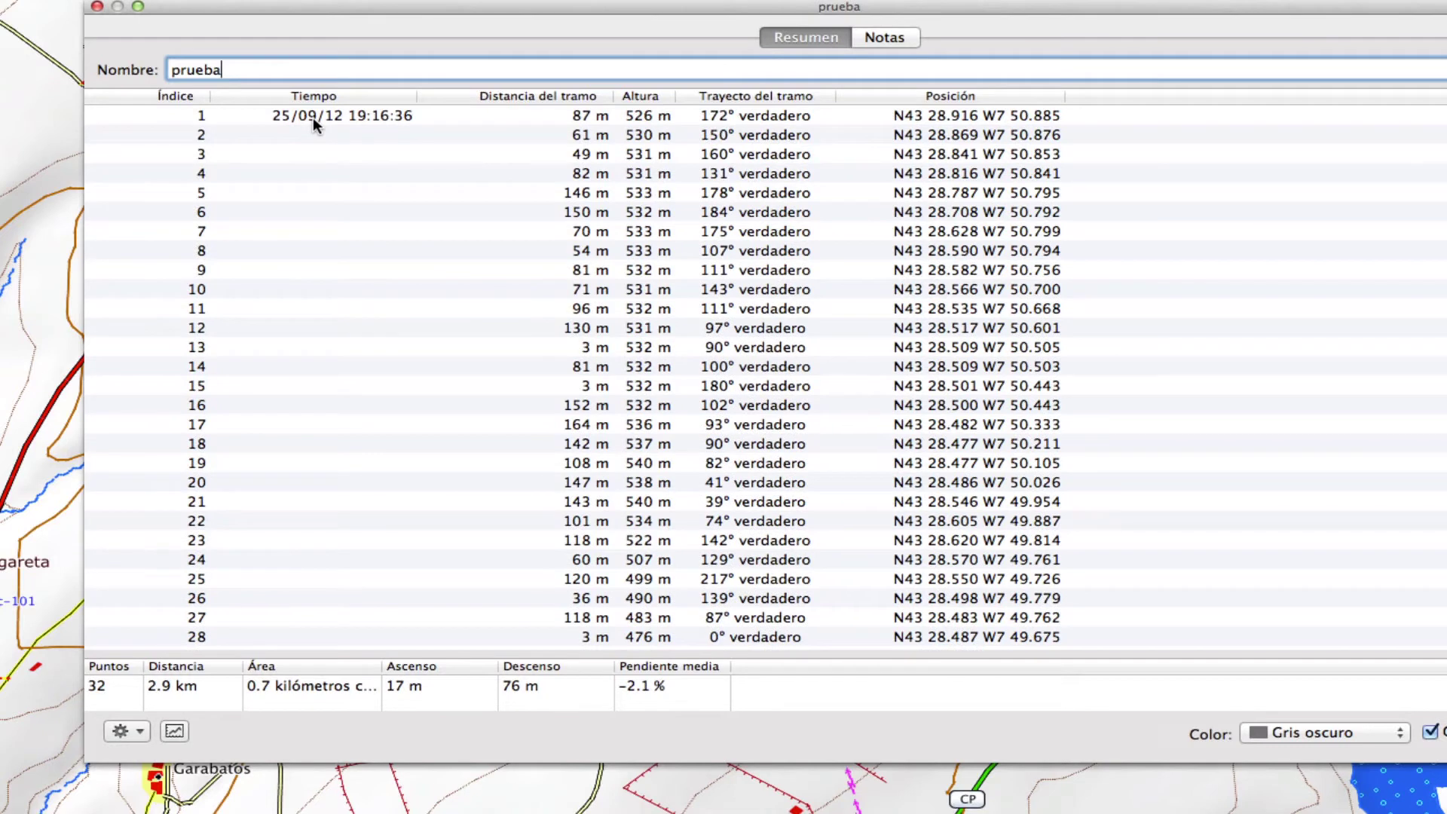
- Step through track points 1 to 6 to locate each on the map, and look over the remaining points in the table
{"action": "left_click", "coordinate": [165, 111]}
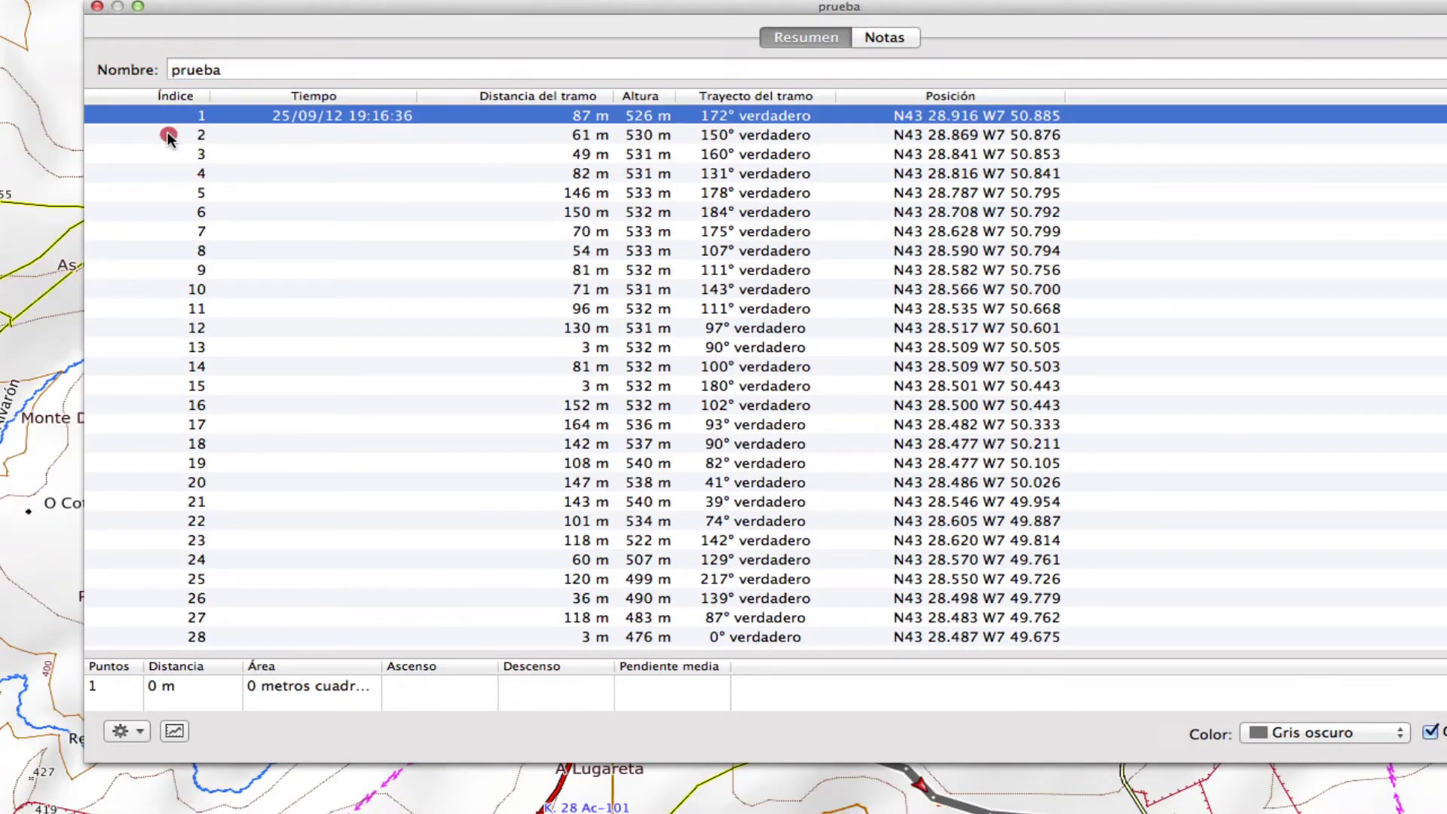
{"action": "left_click", "coordinate": [167, 135]}
{"action": "left_click", "coordinate": [167, 153]}
{"action": "left_click", "coordinate": [168, 175]}
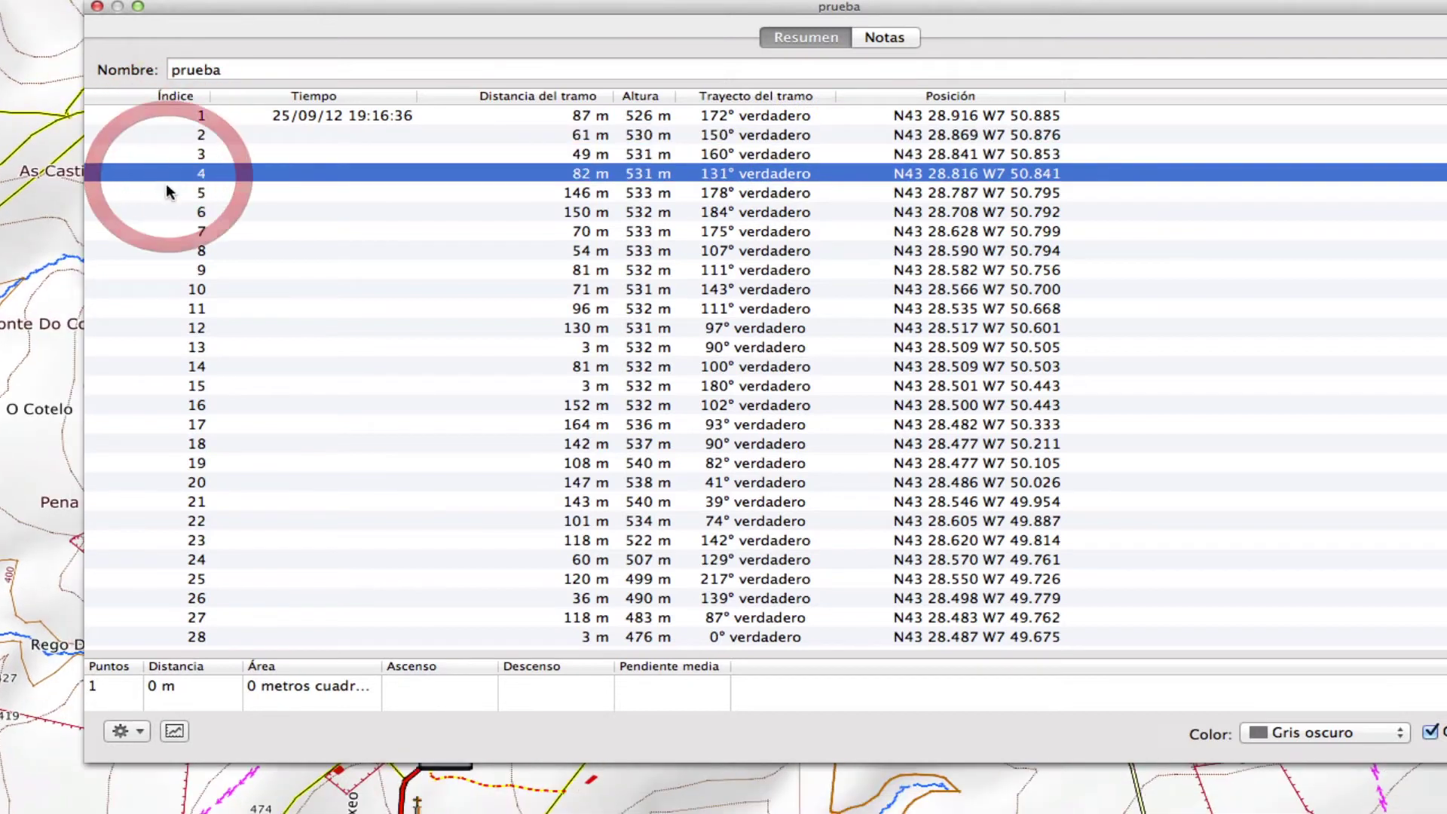
{"action": "left_click", "coordinate": [170, 194]}
{"action": "left_click", "coordinate": [172, 217]}
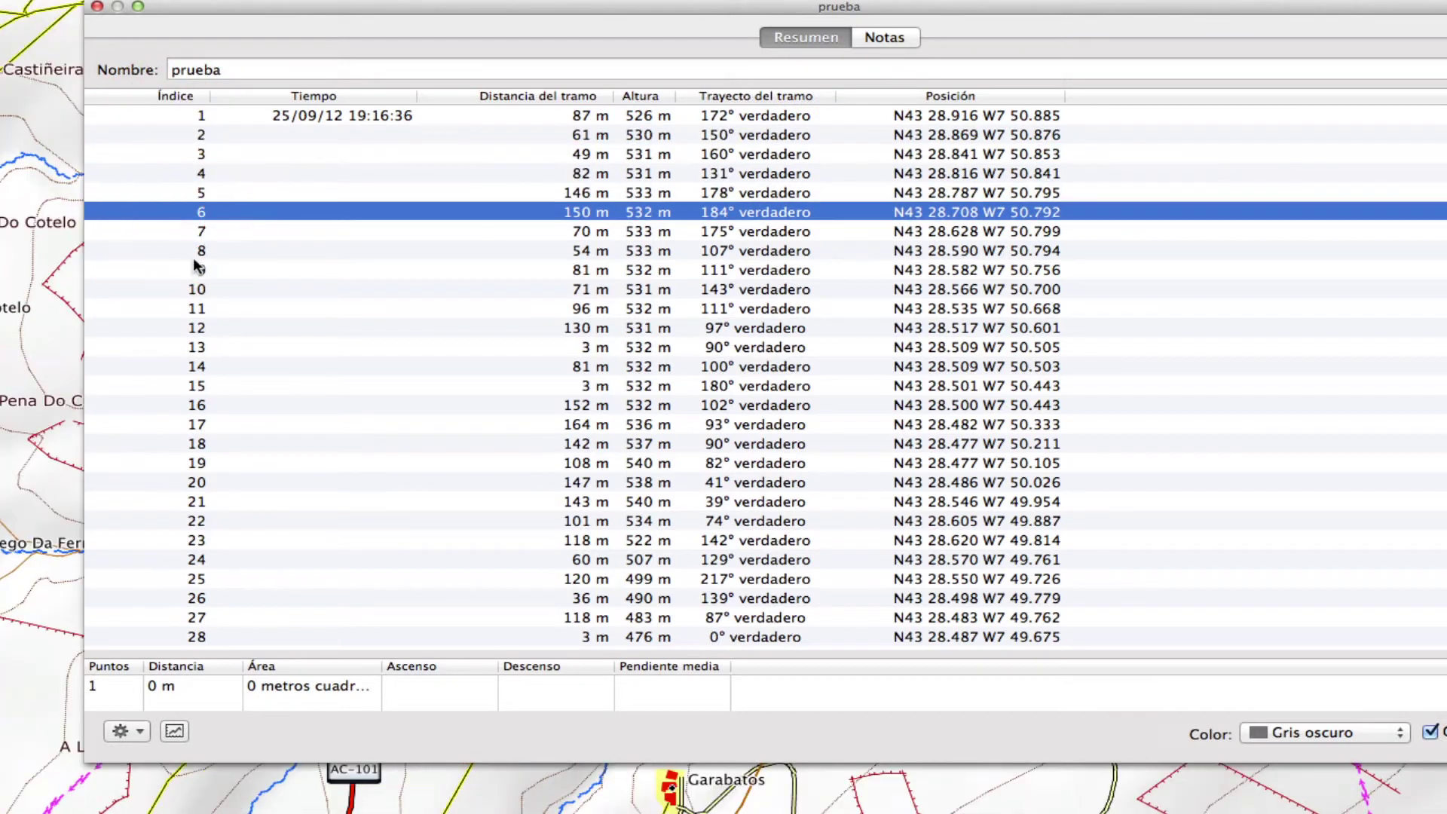
{"action": "scroll", "coordinate": [196, 268], "scroll_direction": "down", "scroll_amount": 4}
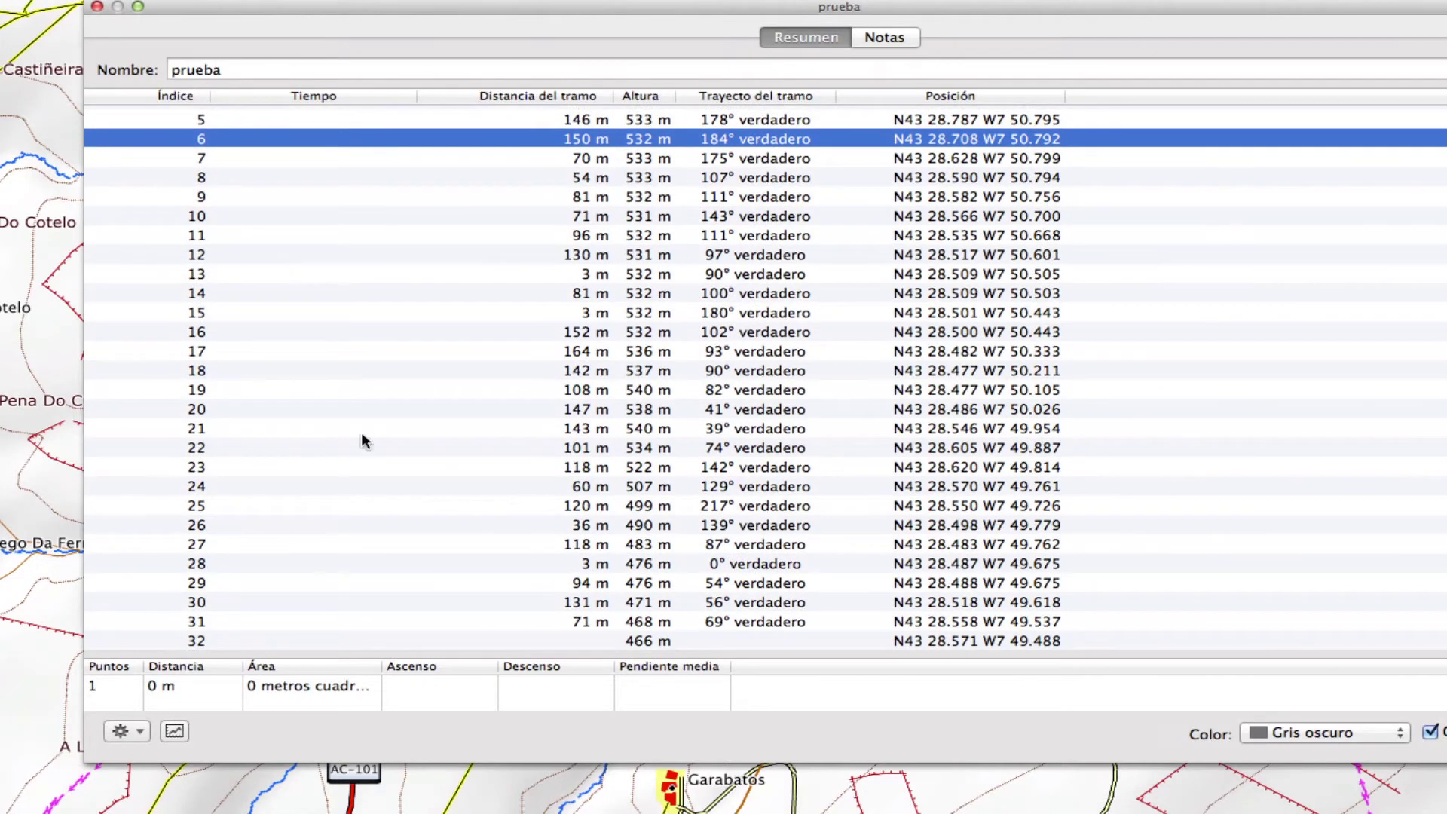
- Select all points of the prueba track from the first one on and examine the summary totals for the whole track
{"action": "scroll", "coordinate": [365, 443], "scroll_direction": "up", "scroll_amount": 4}
{"action": "left_click", "coordinate": [575, 113]}
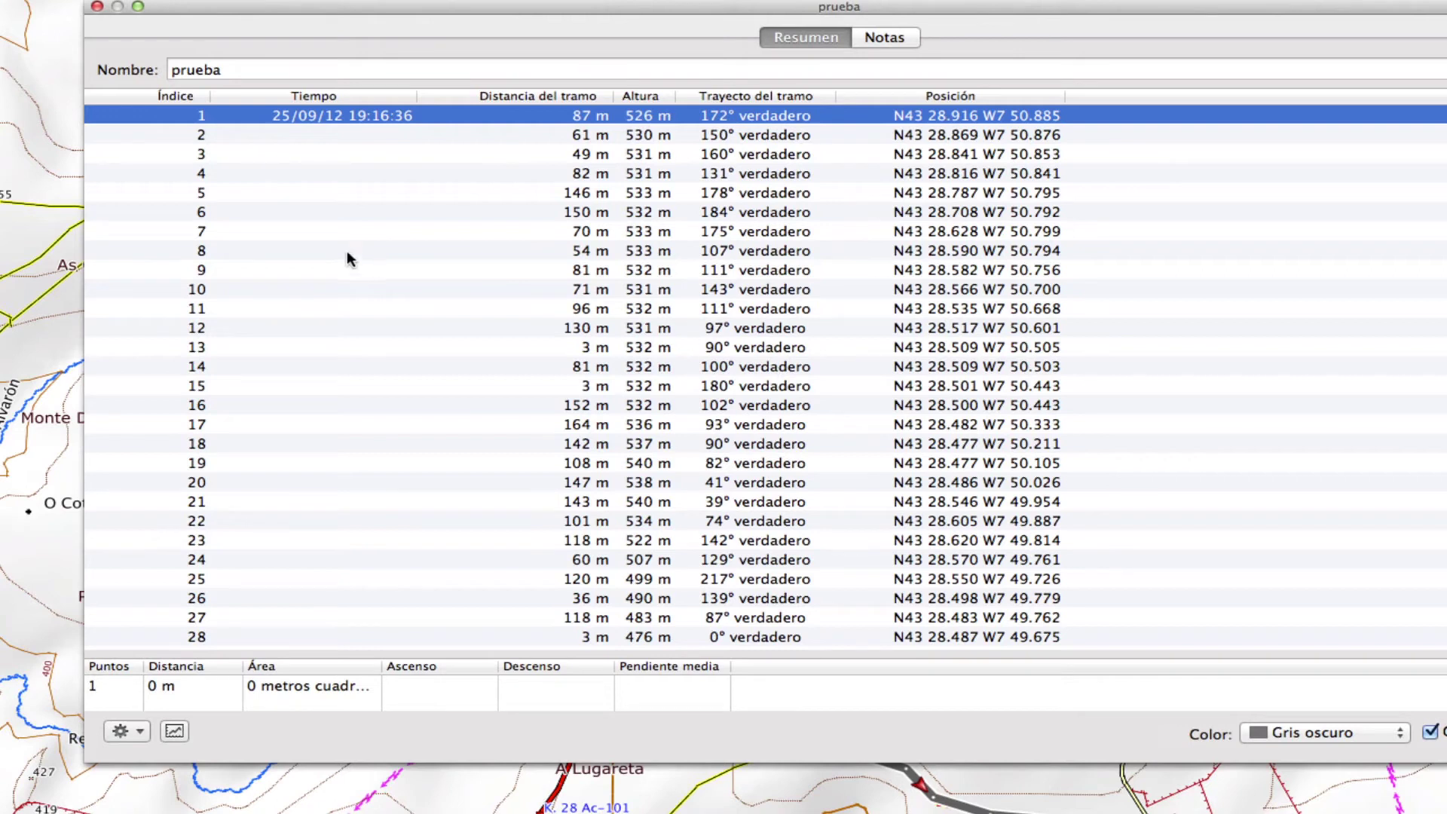
{"action": "key", "text": "super+a"}
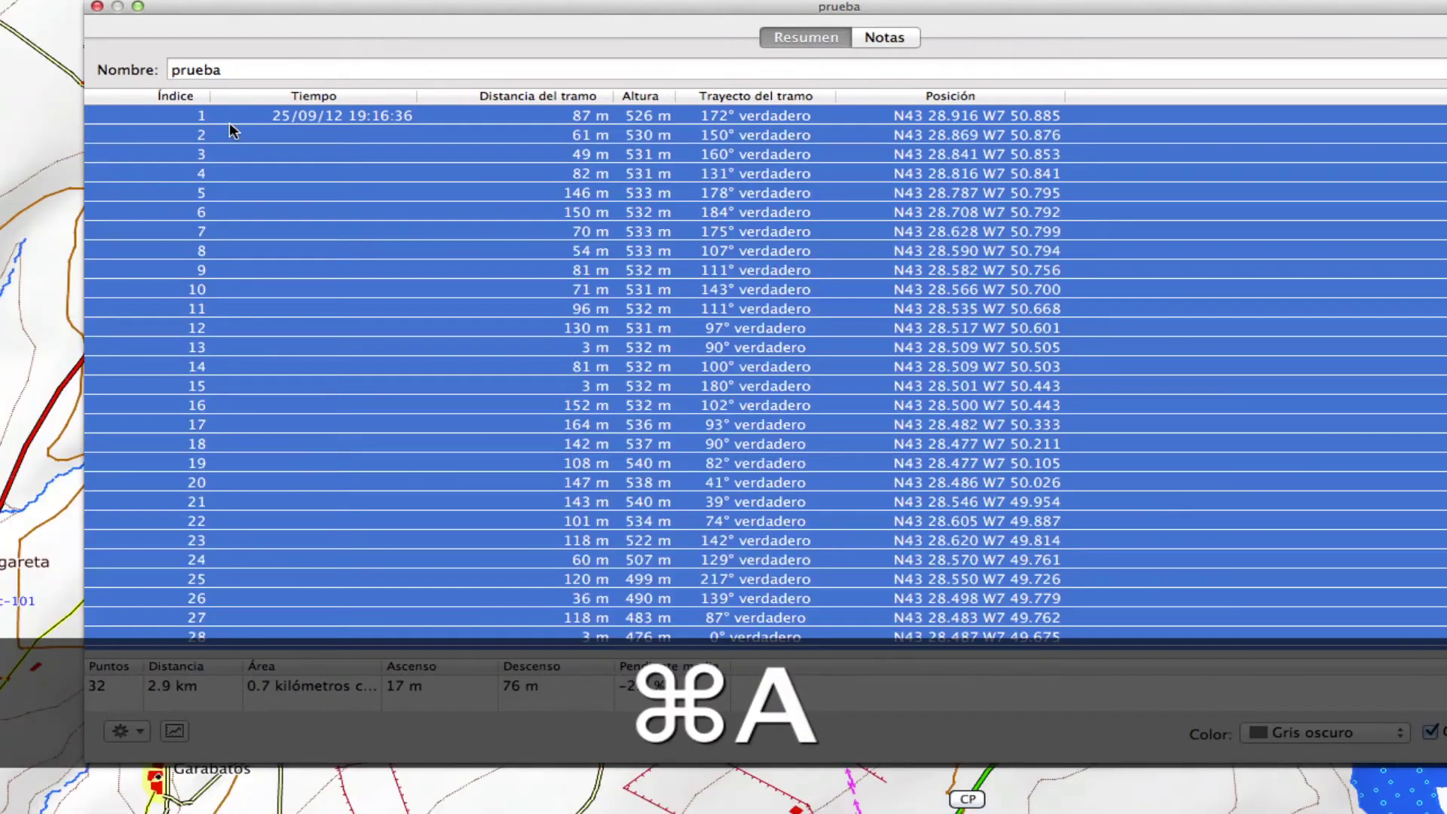
{"action": "left_click", "coordinate": [297, 20]}
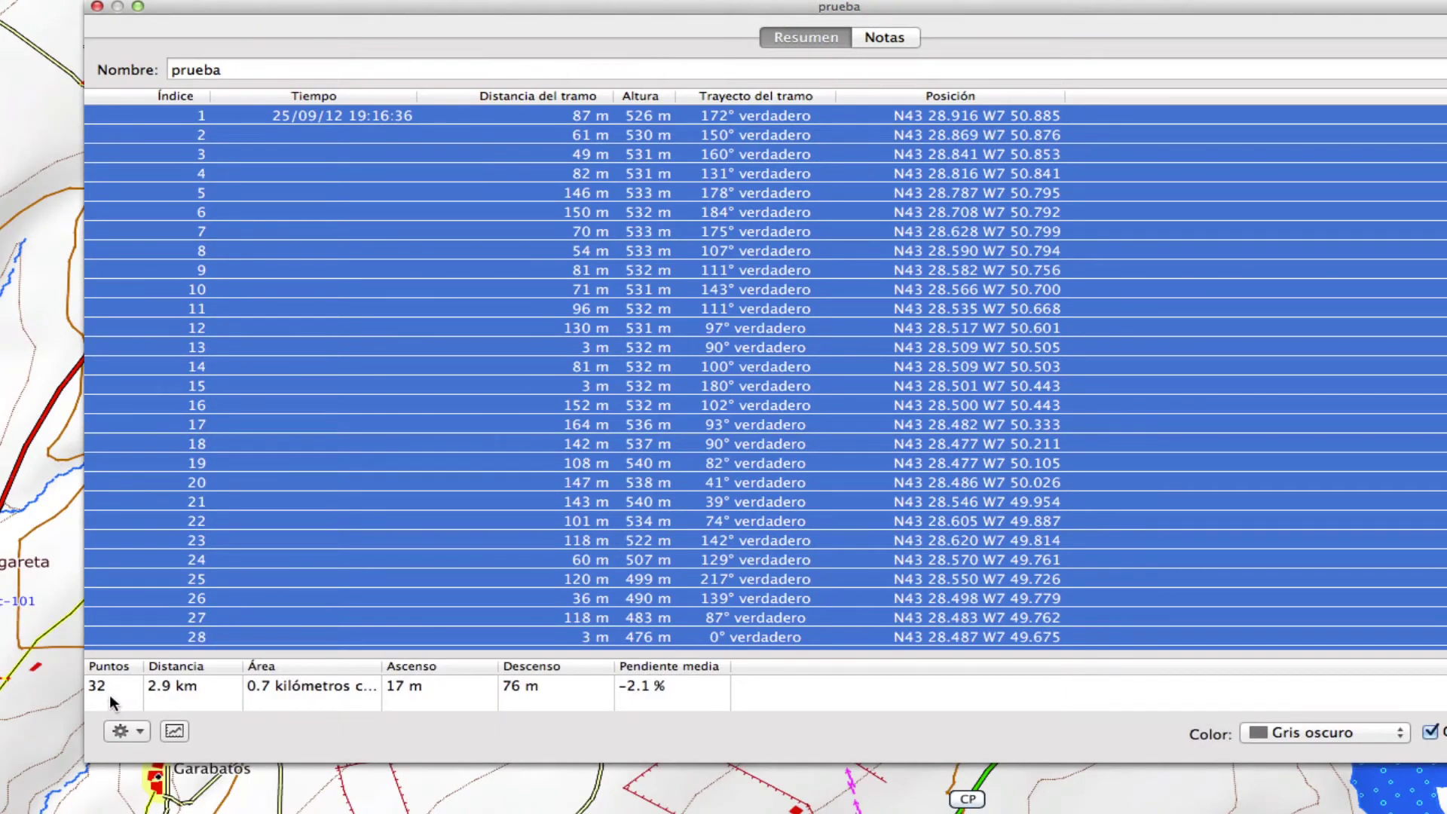
{"action": "mouse_move", "coordinate": [110, 685]}
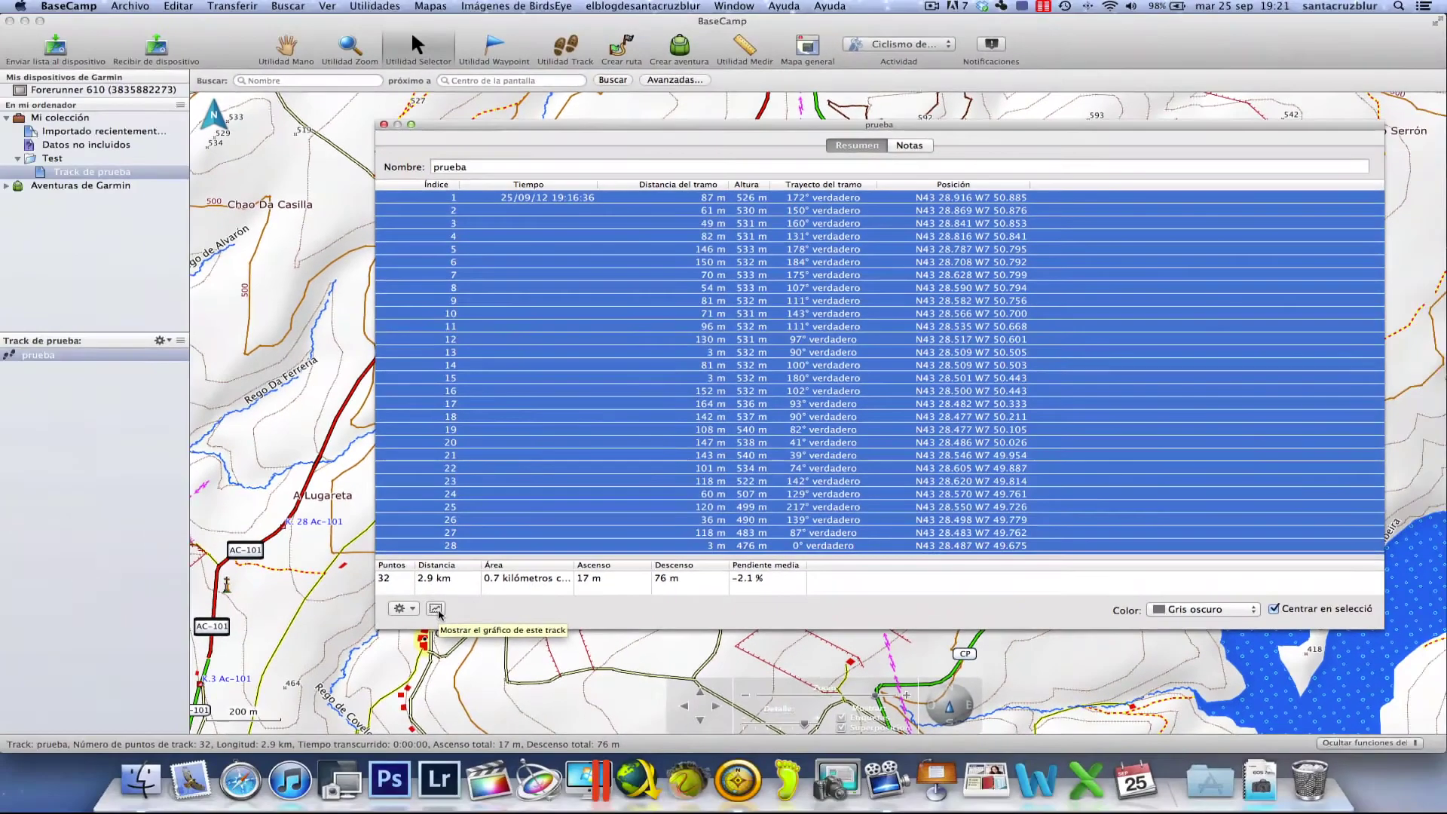
- Open the track's elevation graph, try its horizontal zoom and restore the full view, and return to the track's properties window
{"action": "left_click", "coordinate": [175, 732]}
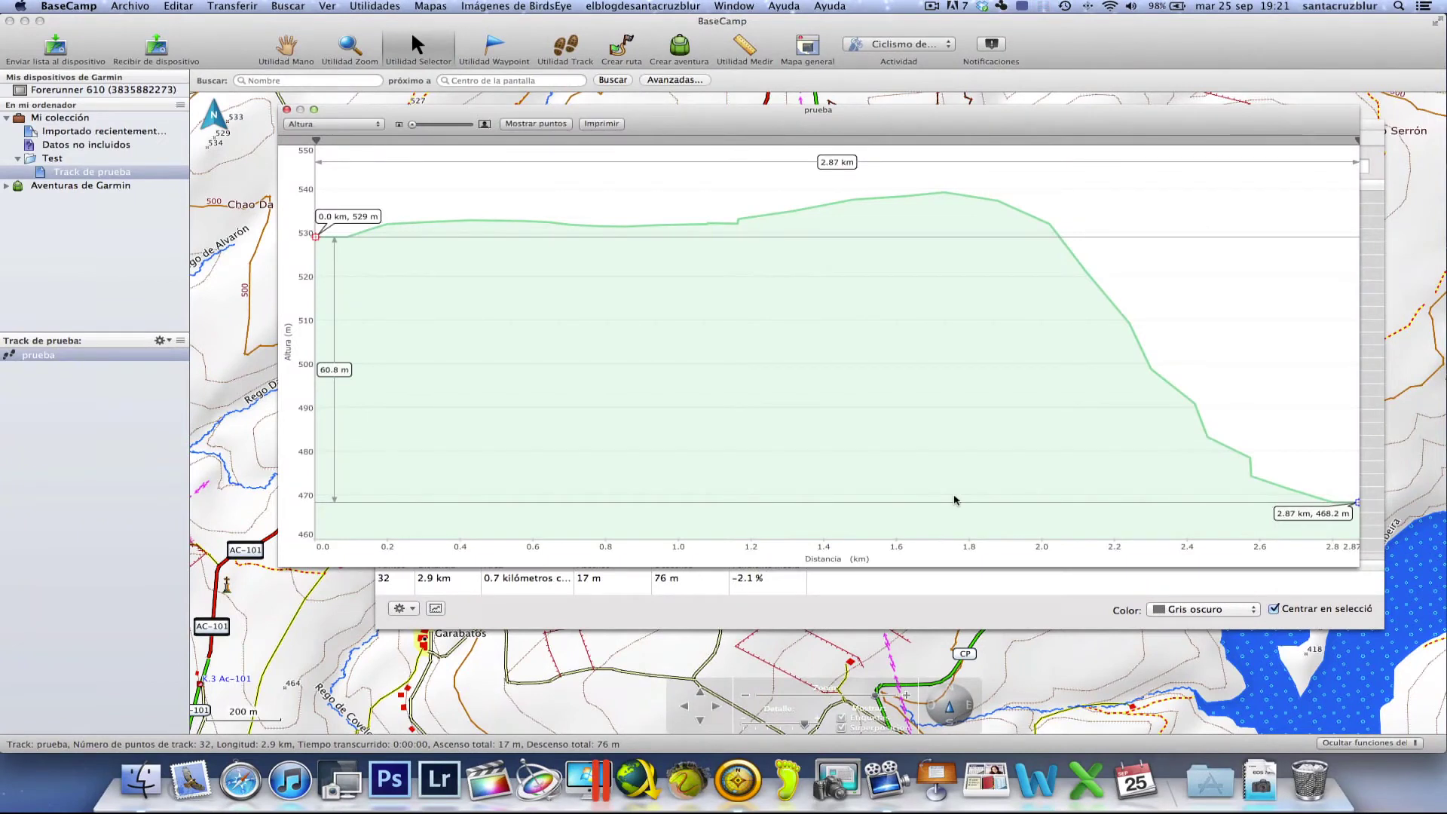
{"action": "left_click", "coordinate": [423, 125]}
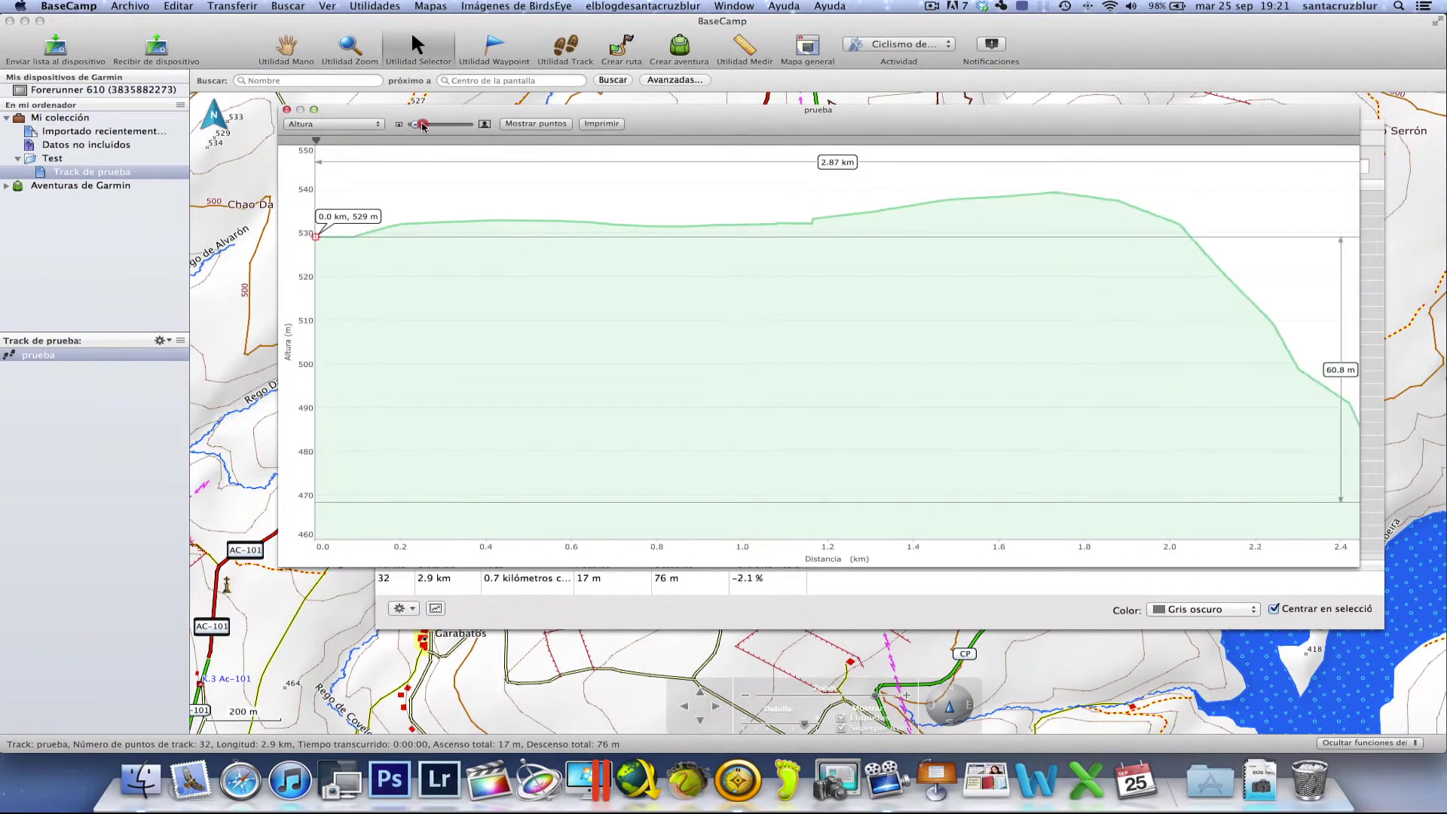
{"action": "left_click_drag", "start_coordinate": [423, 125], "coordinate": [412, 125]}
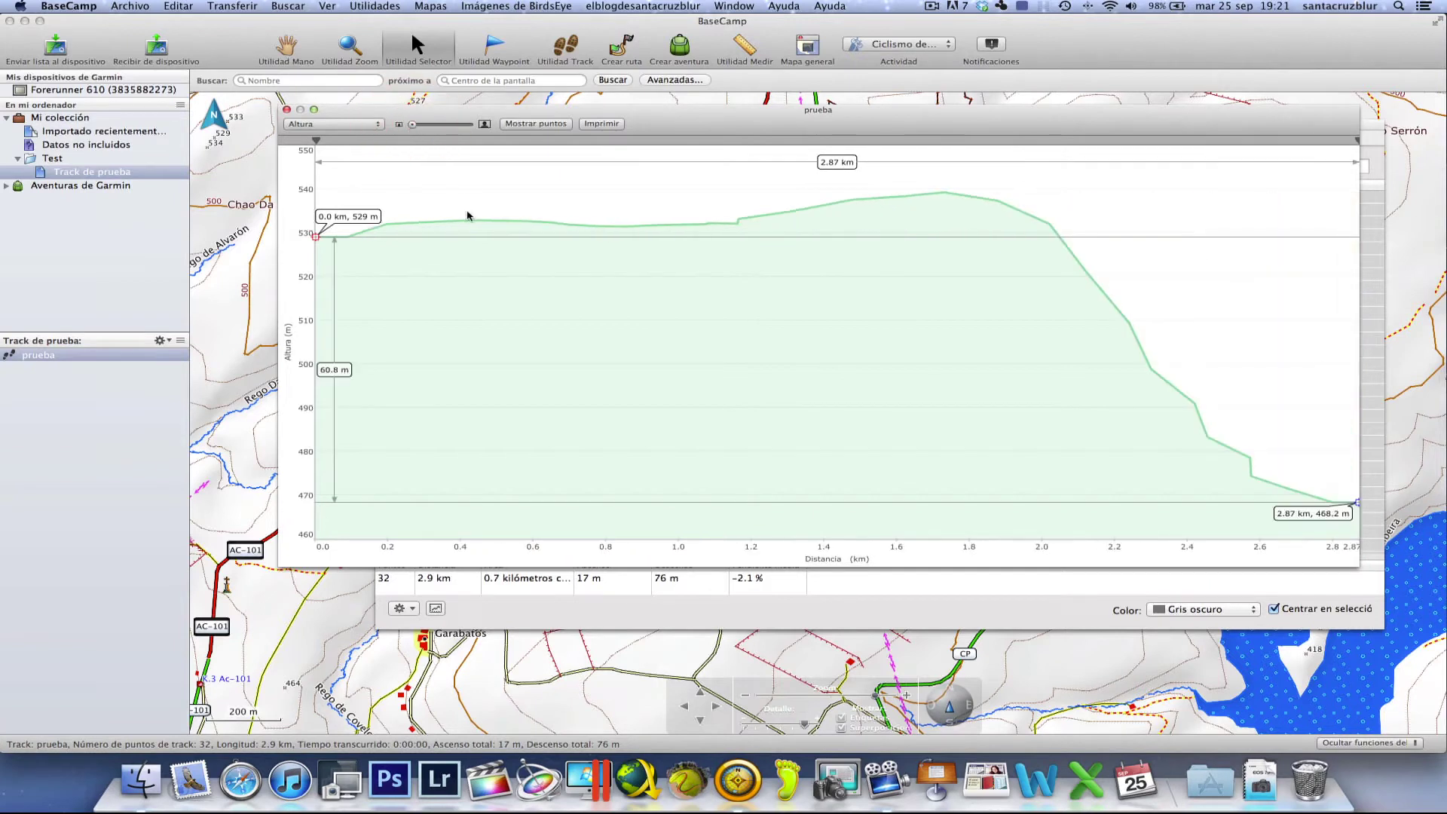
{"action": "left_click", "coordinate": [567, 609]}
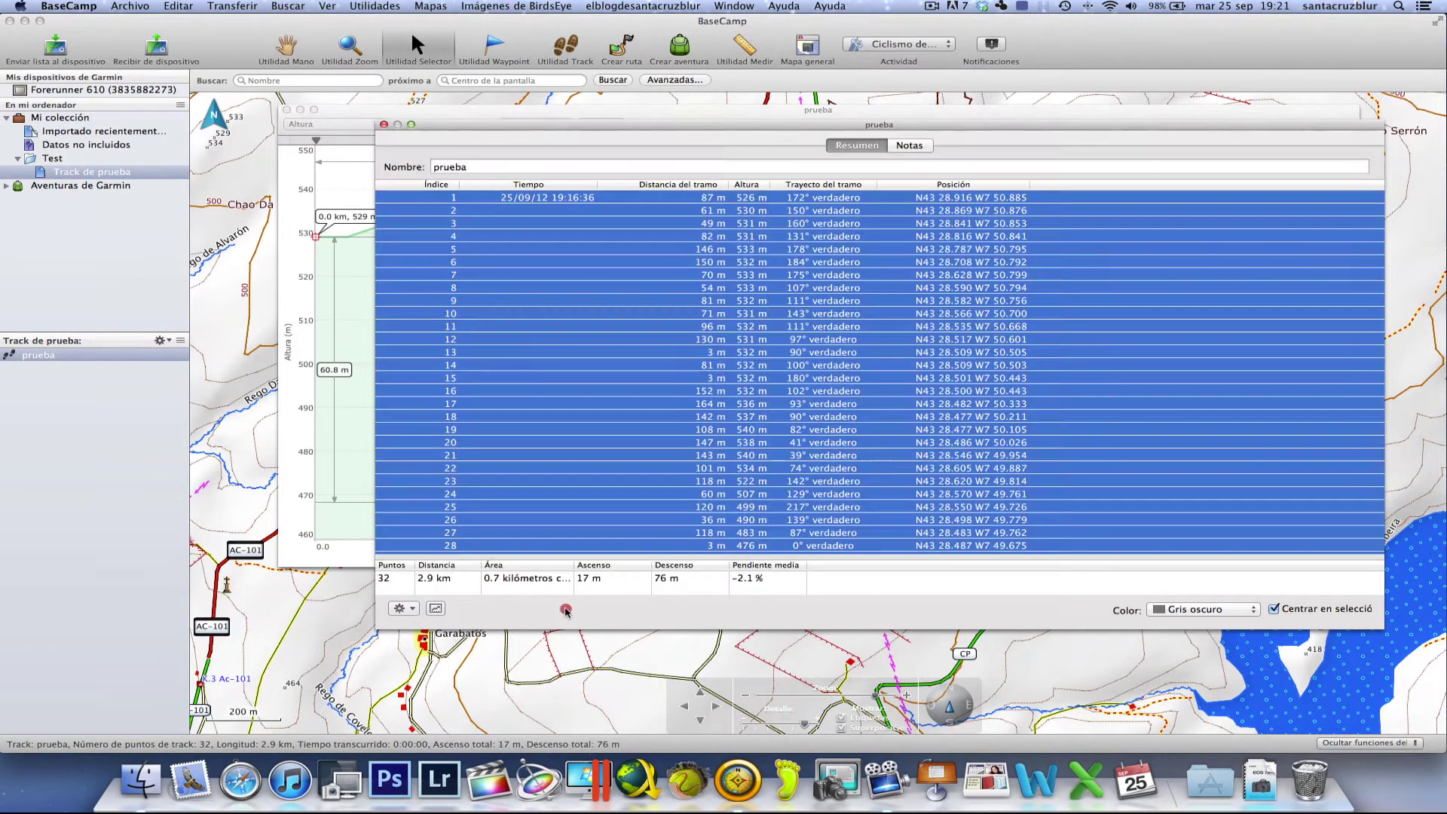
{"action": "left_click", "coordinate": [633, 132]}
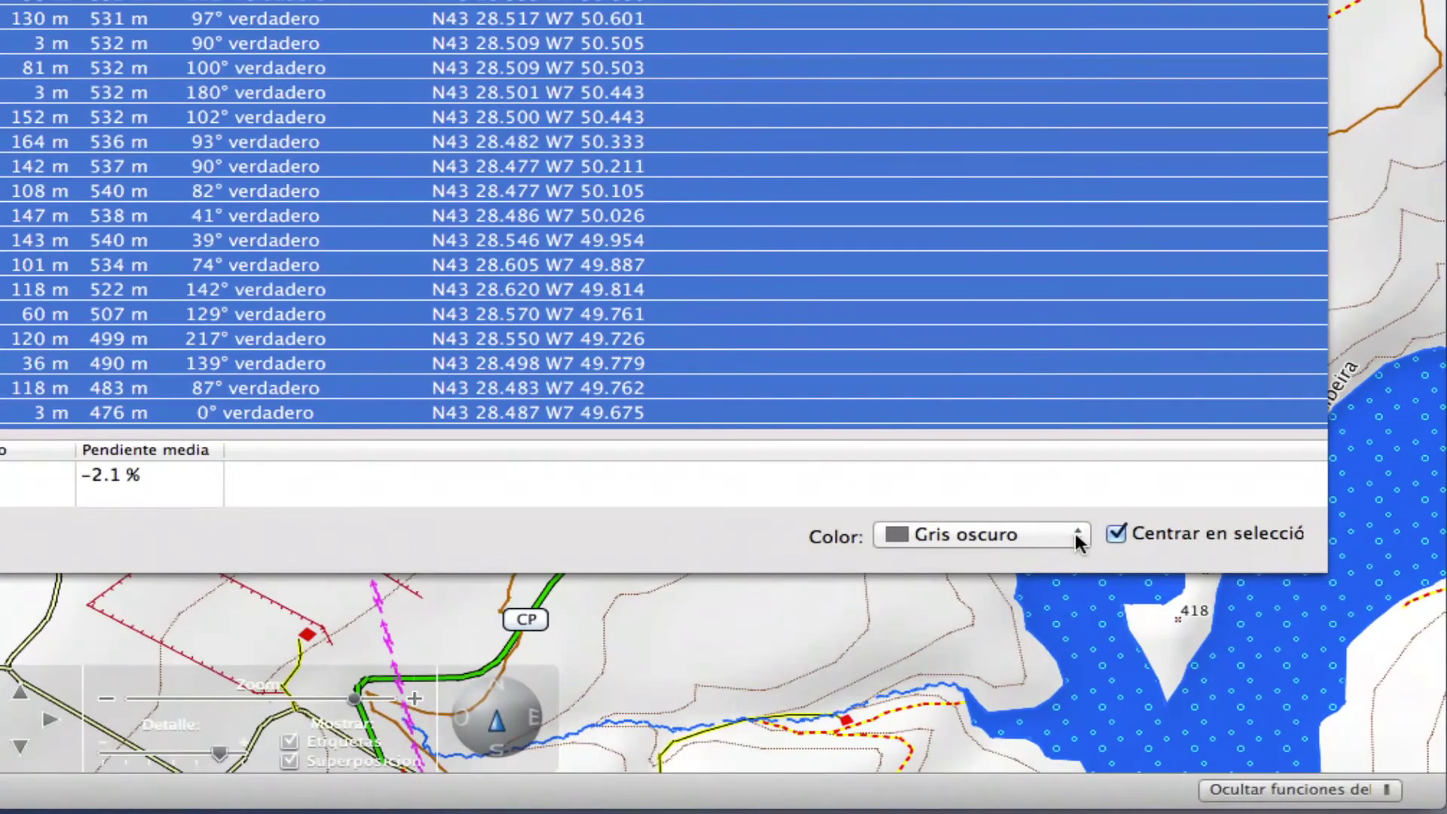
- Set the prueba track's colour to Magenta and close its properties window to view the track on the map
{"action": "left_click", "coordinate": [1254, 611]}
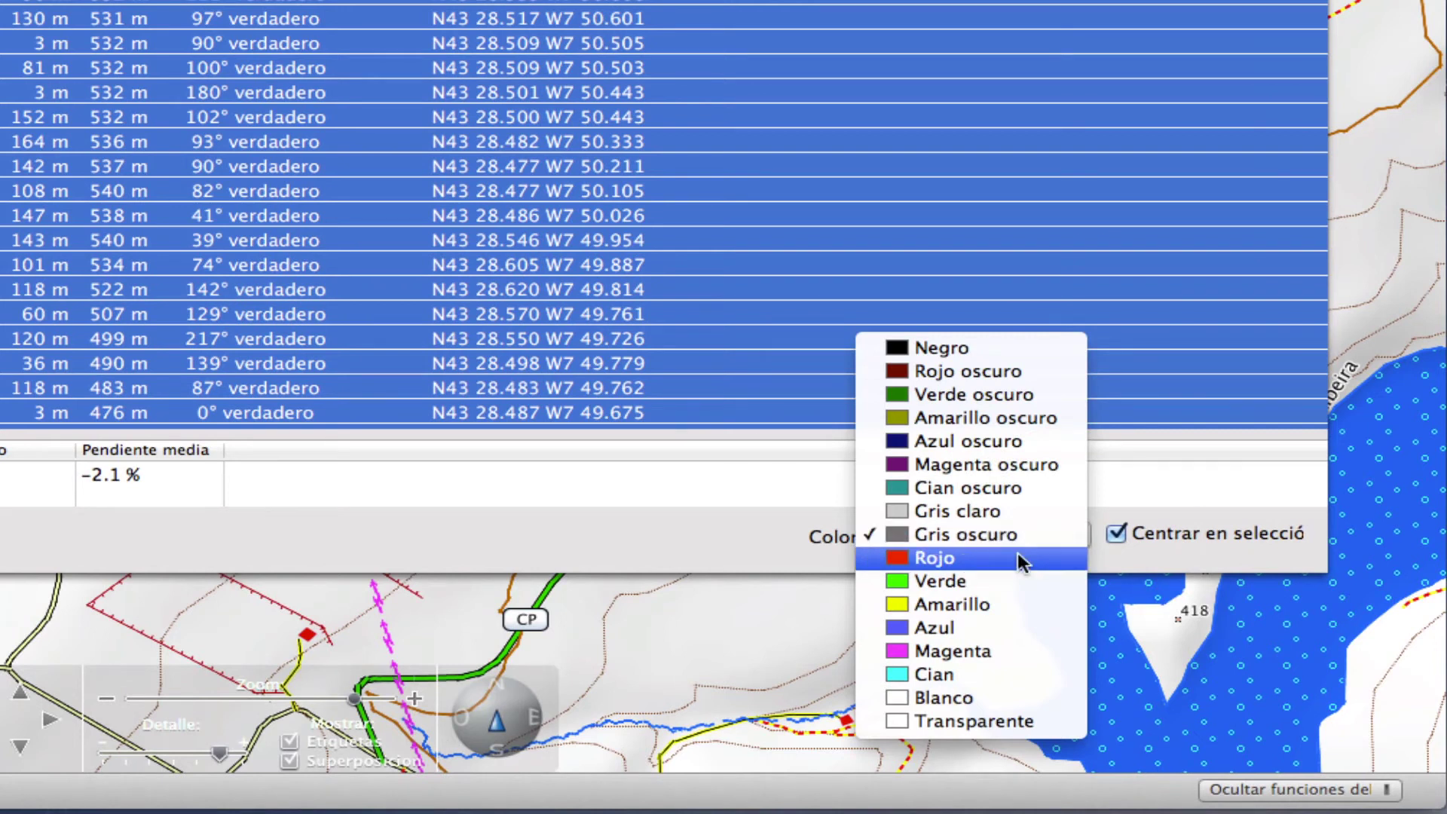
{"action": "left_click", "coordinate": [942, 652]}
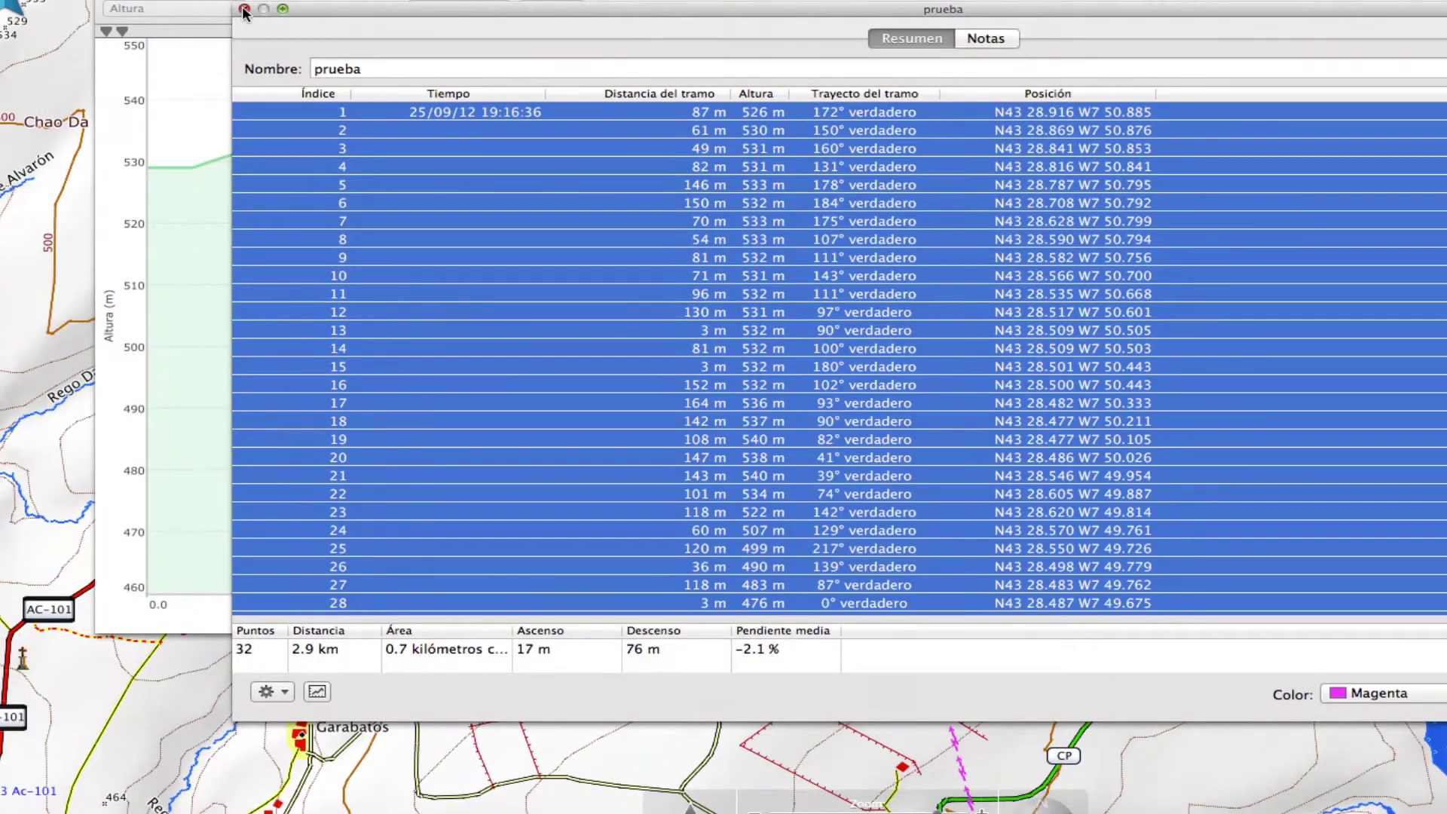
{"action": "left_click", "coordinate": [244, 9]}
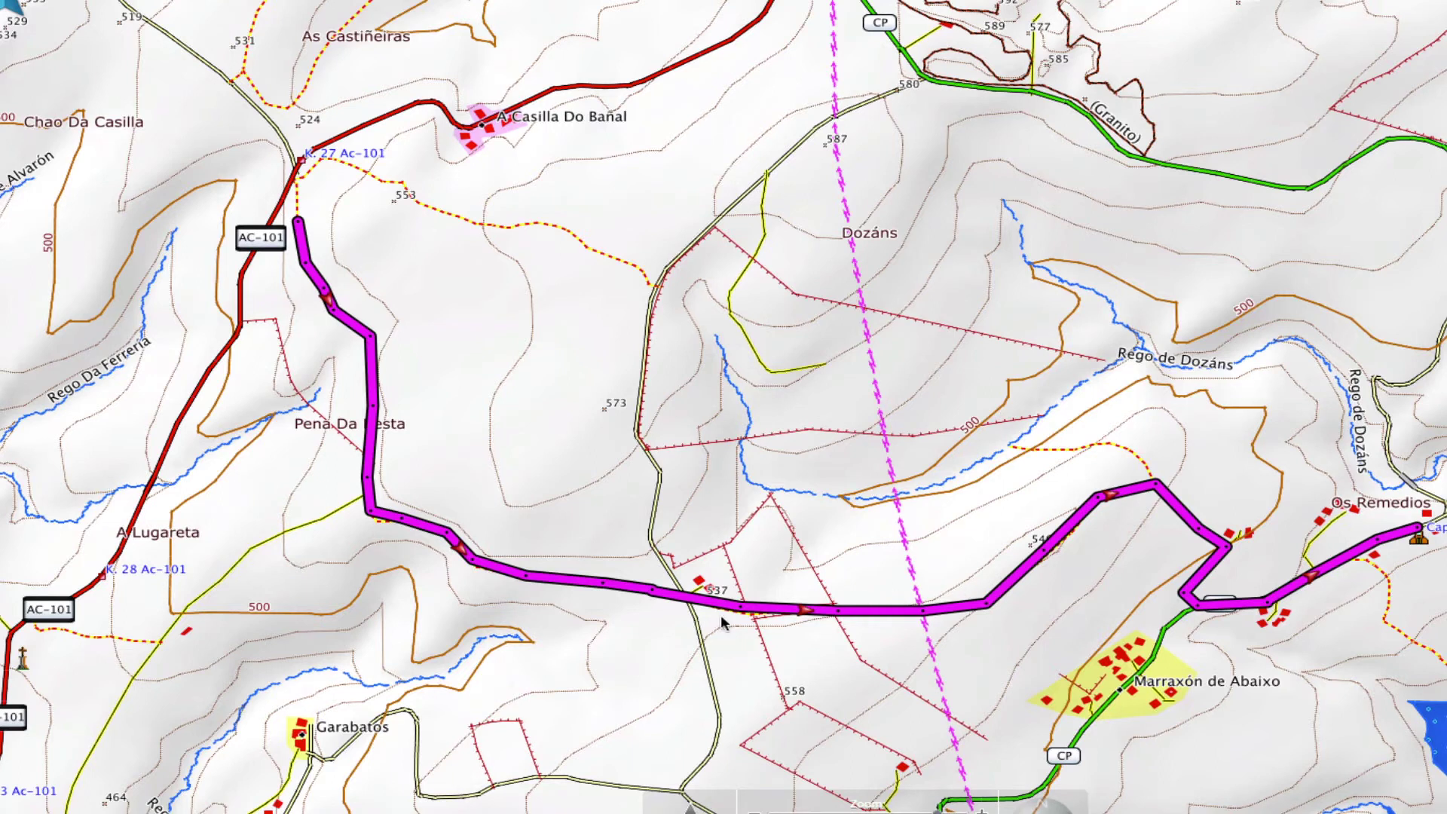
{"action": "mouse_move", "coordinate": [680, 597]}
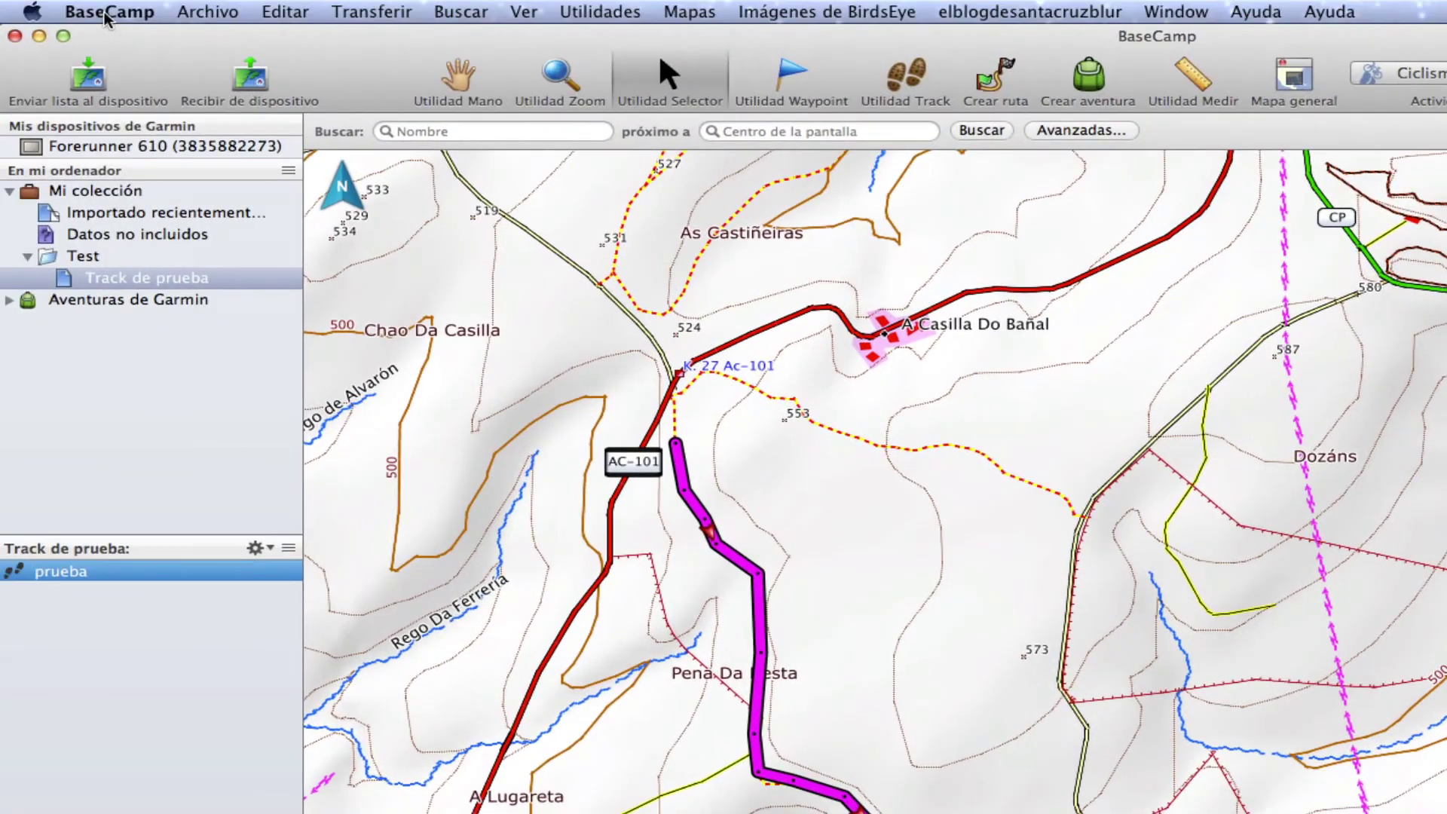
- Set the track width (Anchura del track) to its maximum in the display preferences and close the preferences
{"action": "left_click", "coordinate": [113, 11]}
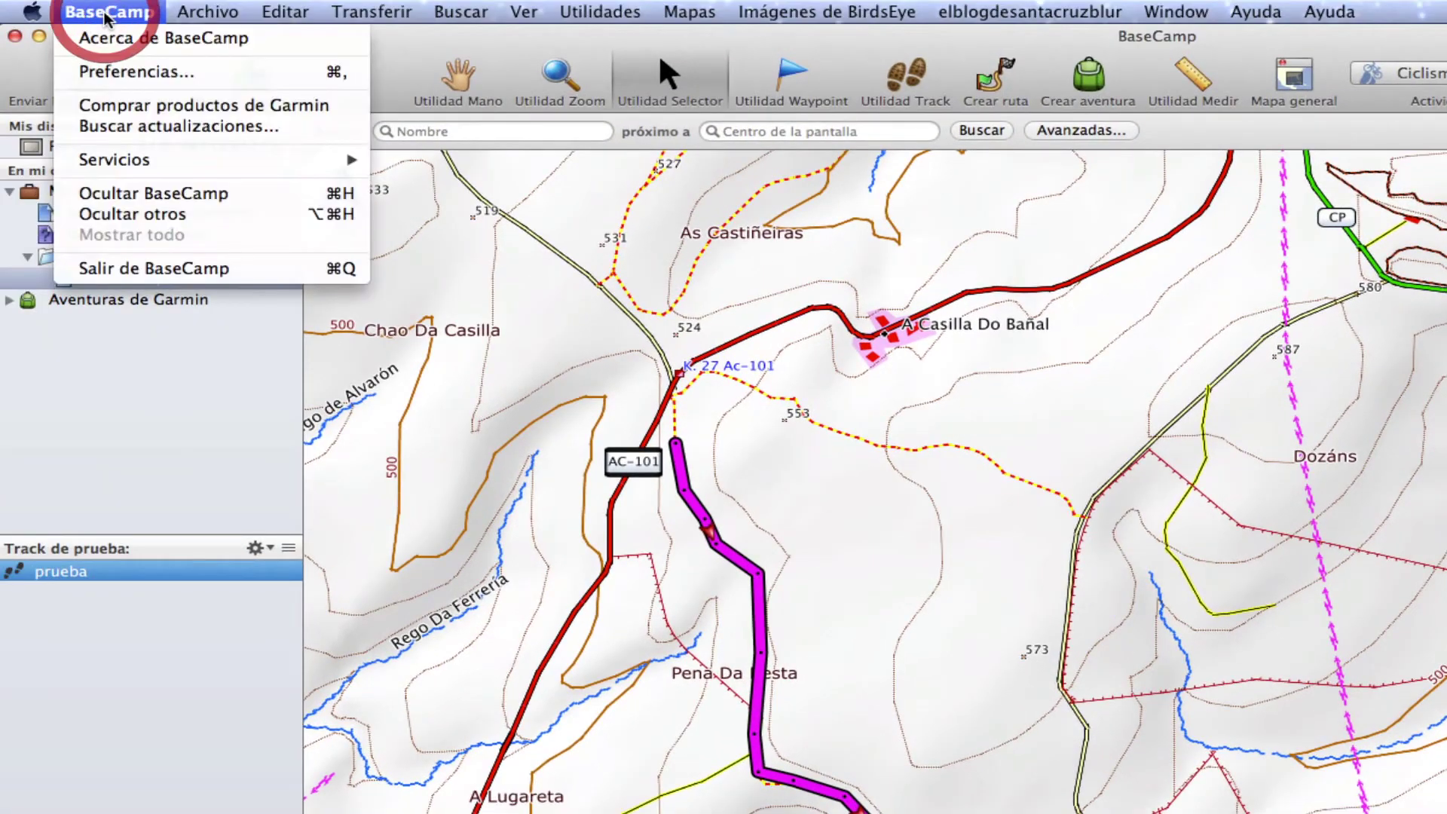
{"action": "left_click", "coordinate": [137, 71]}
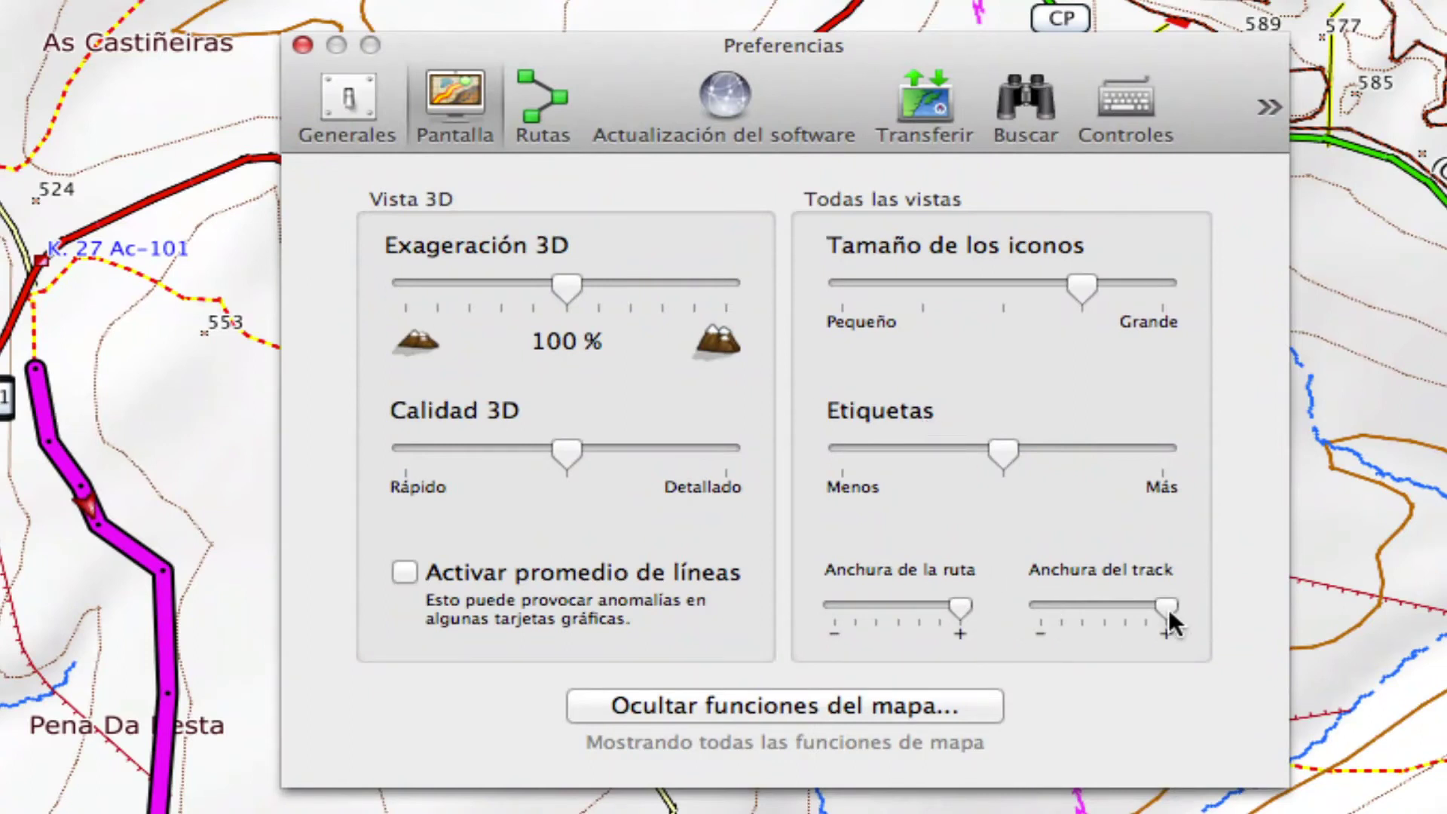
{"action": "mouse_move", "coordinate": [1165, 607]}
{"action": "left_mouse_down"}
{"action": "mouse_move", "coordinate": [1011, 604]}
{"action": "mouse_move", "coordinate": [1187, 605]}
{"action": "left_mouse_up"}
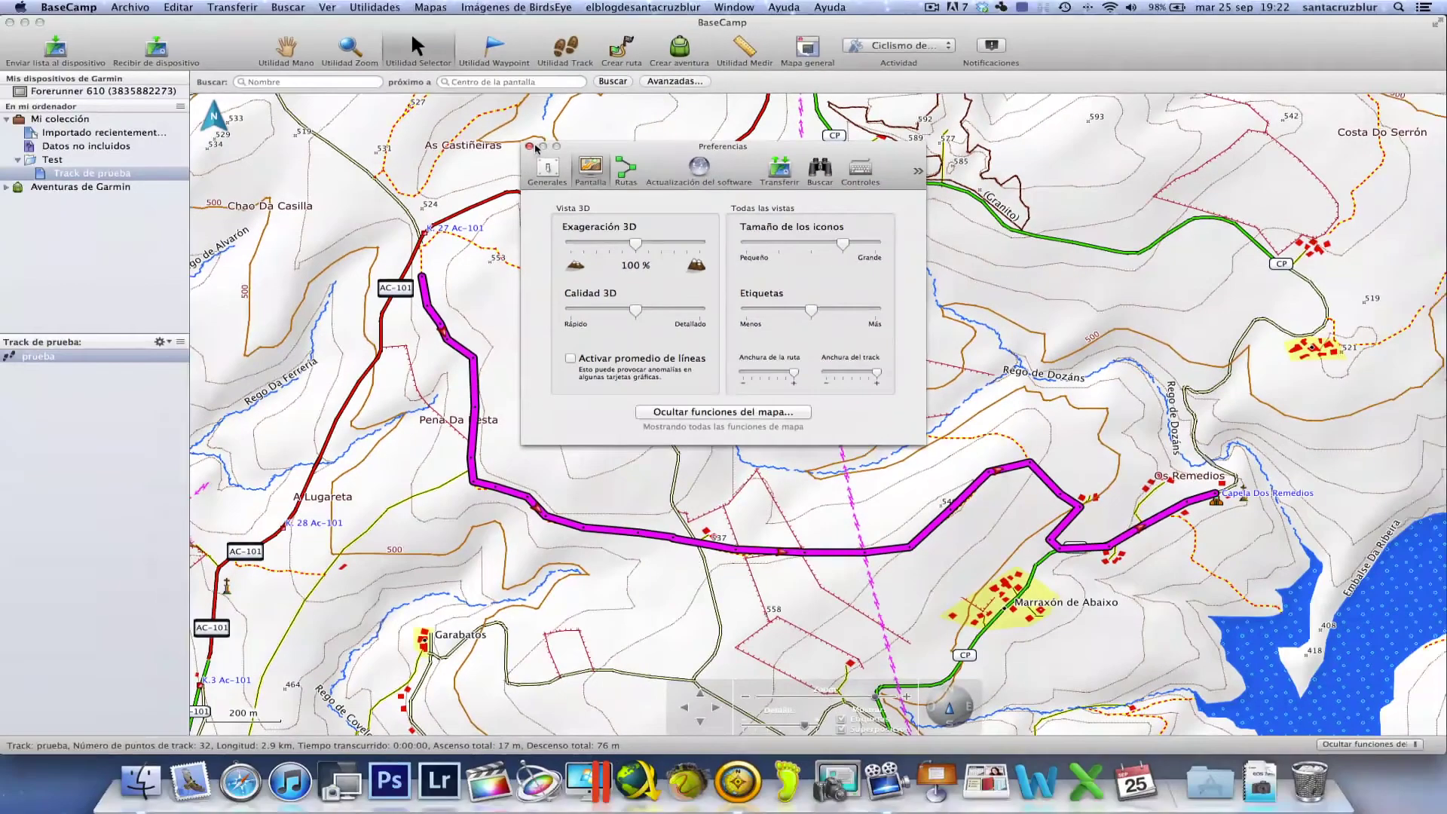
{"action": "left_click", "coordinate": [530, 147]}
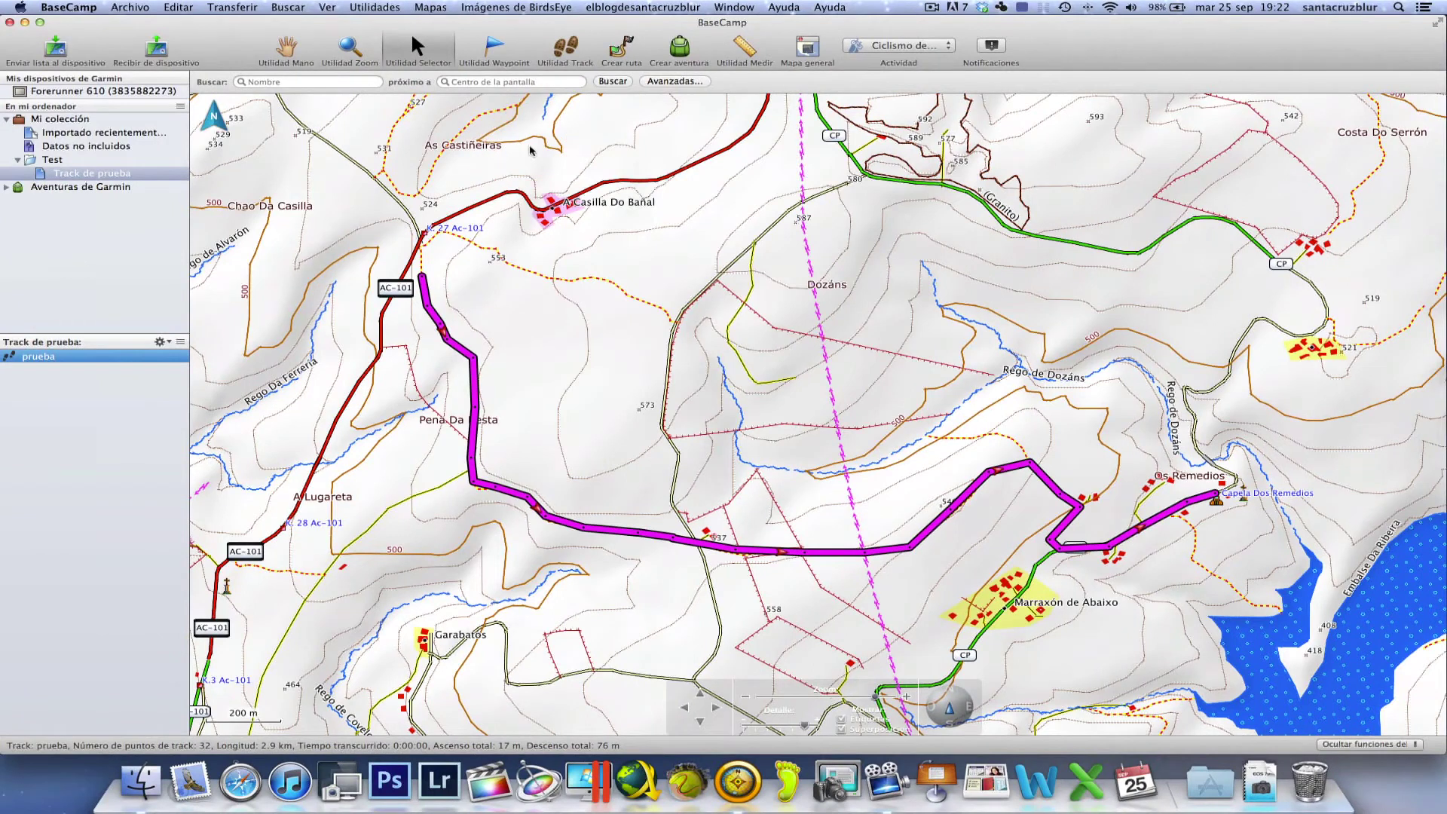
- Reopen the prueba track's properties, reposition the window over the map, and open the track's elevation graph
{"action": "double_click", "coordinate": [37, 357]}
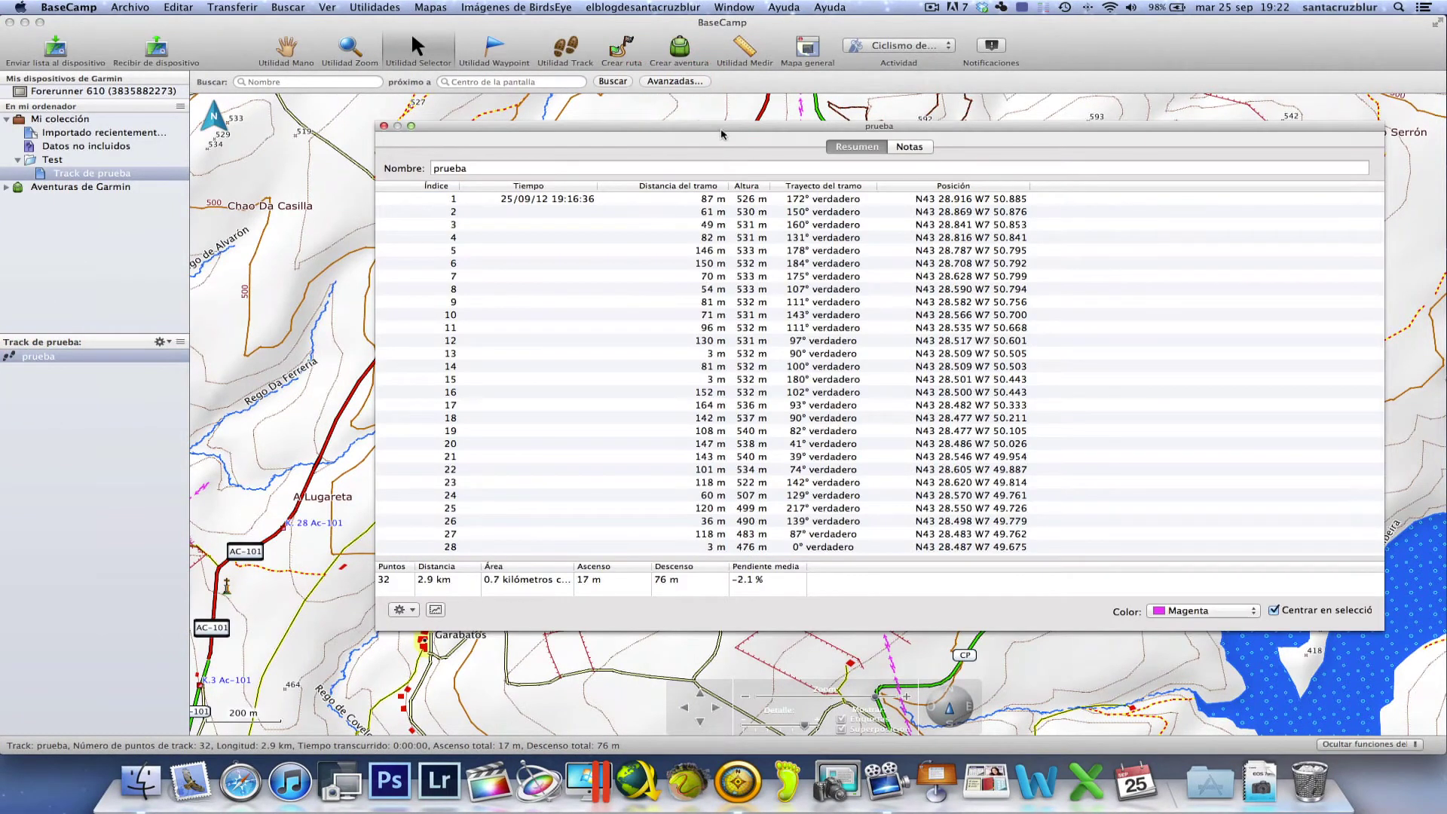
{"action": "left_click_drag", "start_coordinate": [717, 129], "coordinate": [660, 81]}
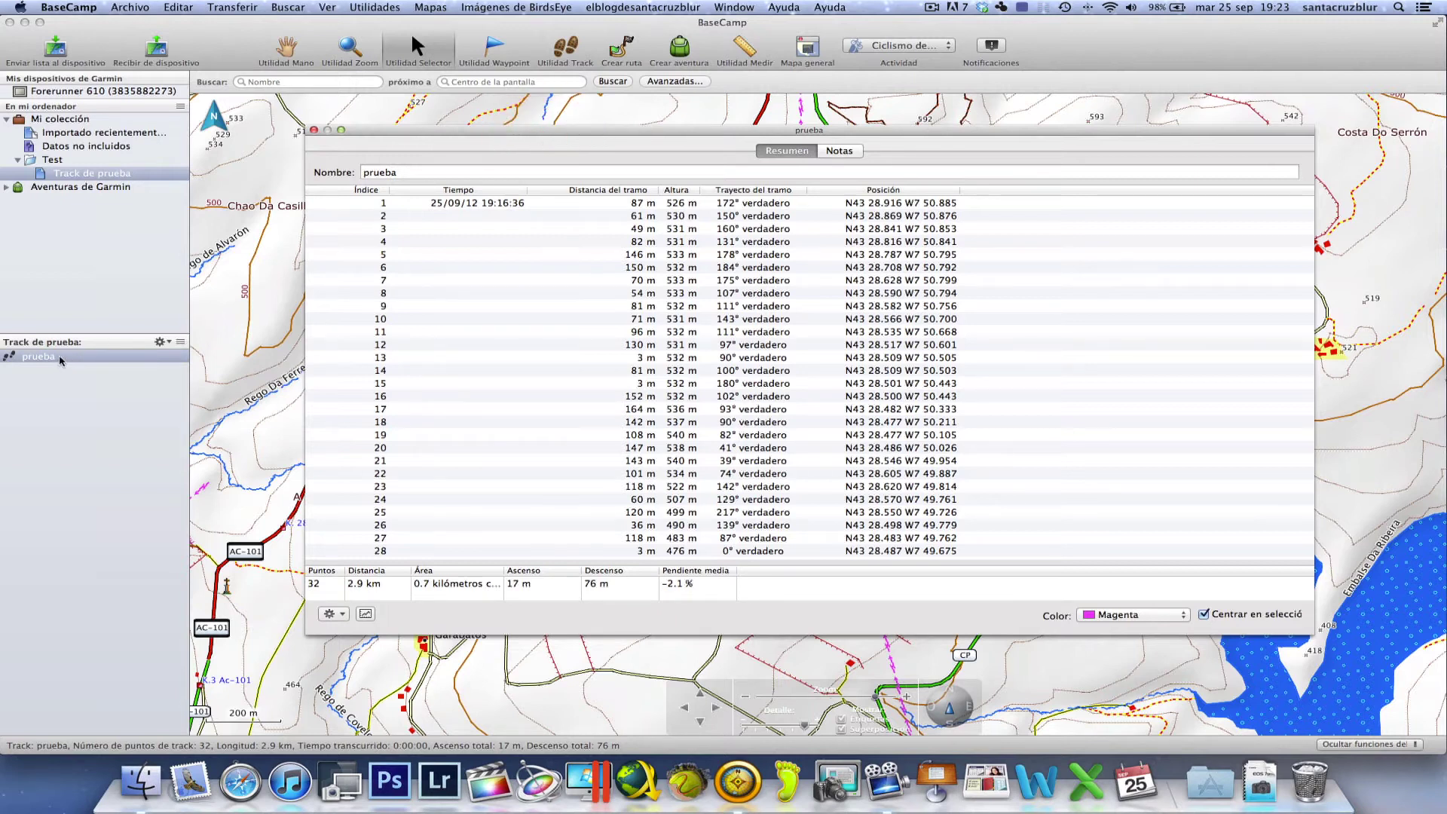
{"action": "left_click", "coordinate": [365, 615]}
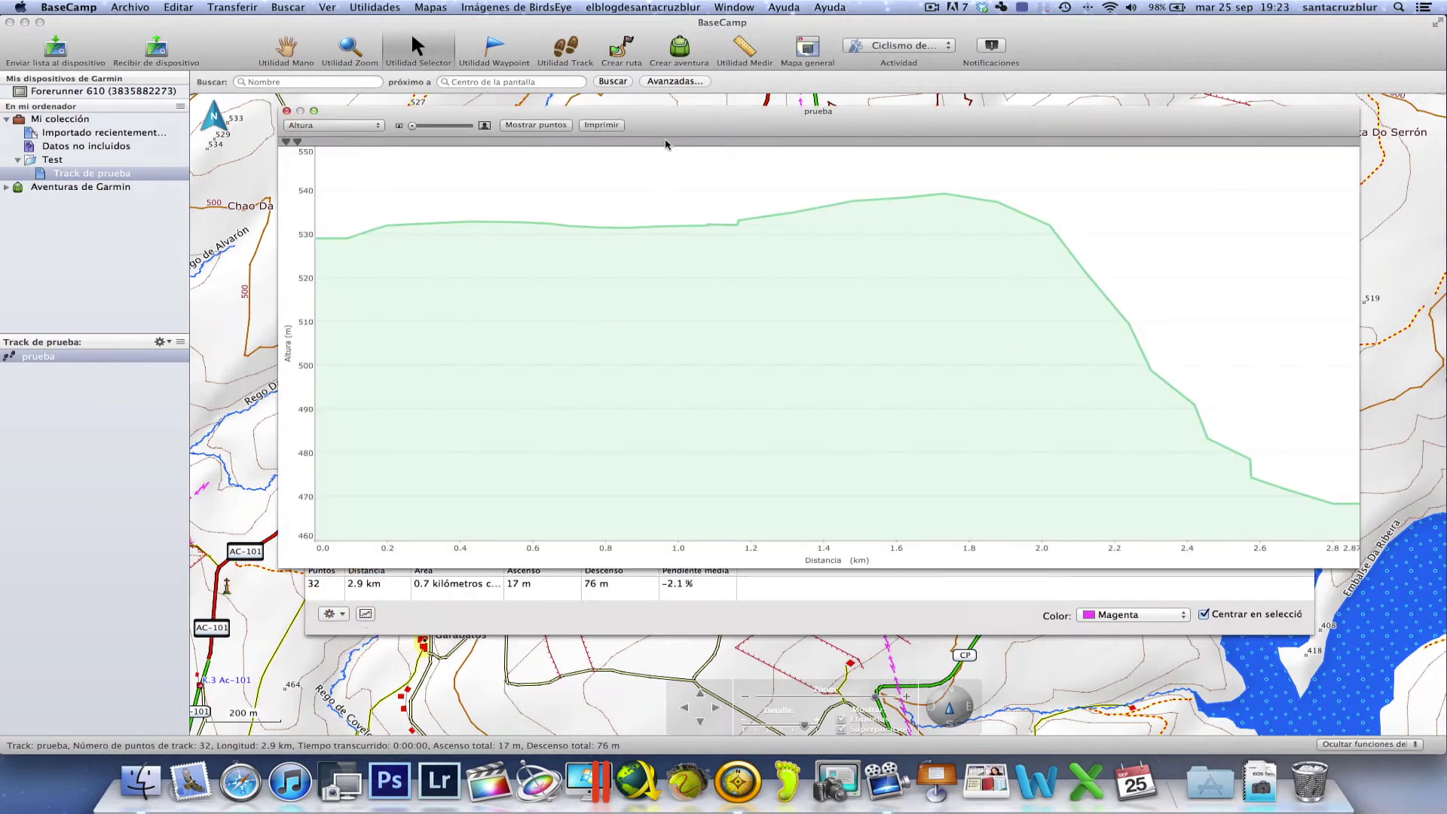
- Reposition the elevation graph and mark the descent on it from the peak at 1.73 km to the point at 2.8 km
{"action": "left_click_drag", "start_coordinate": [675, 123], "coordinate": [560, 256]}
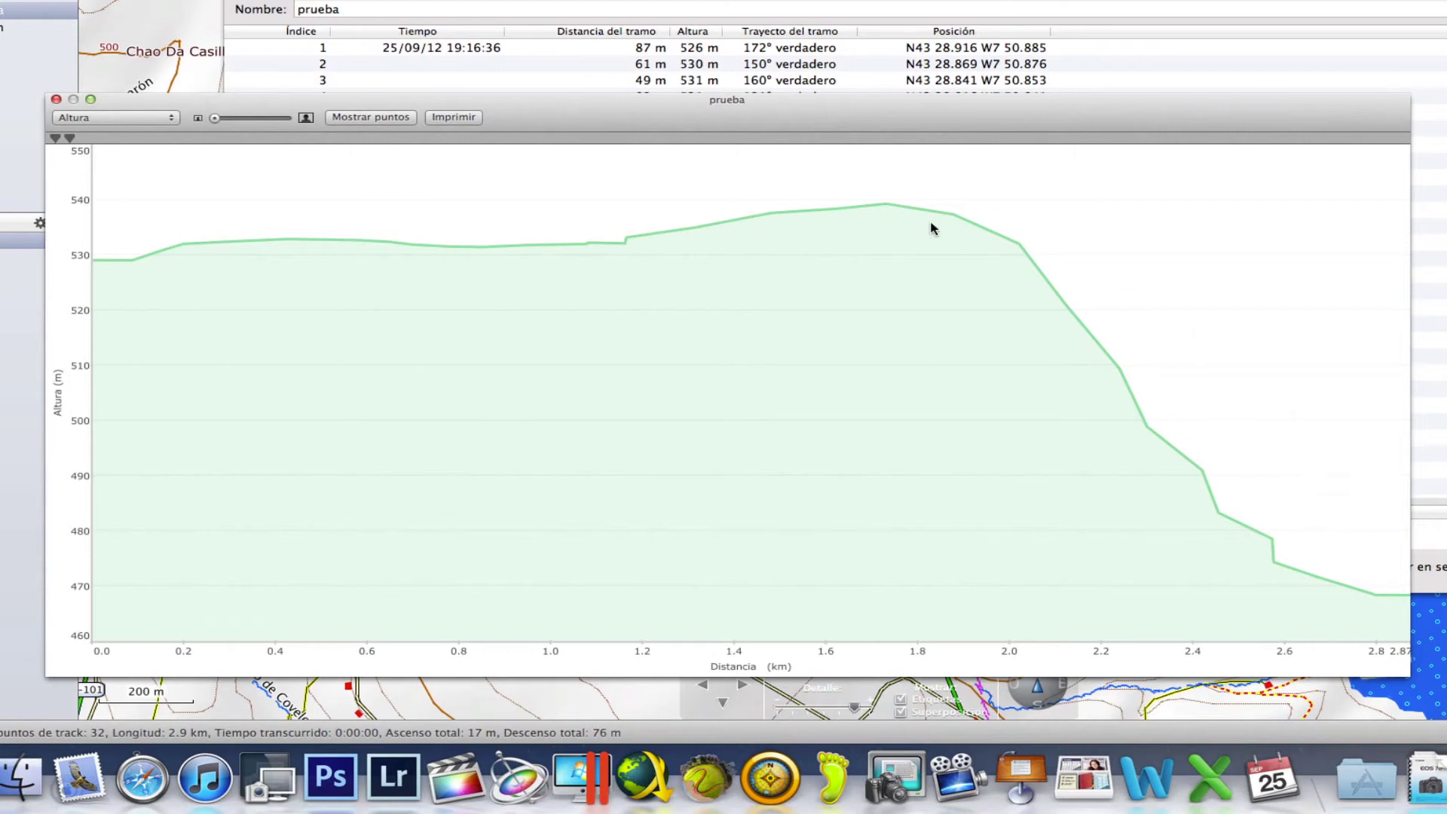
{"action": "left_click", "coordinate": [886, 208]}
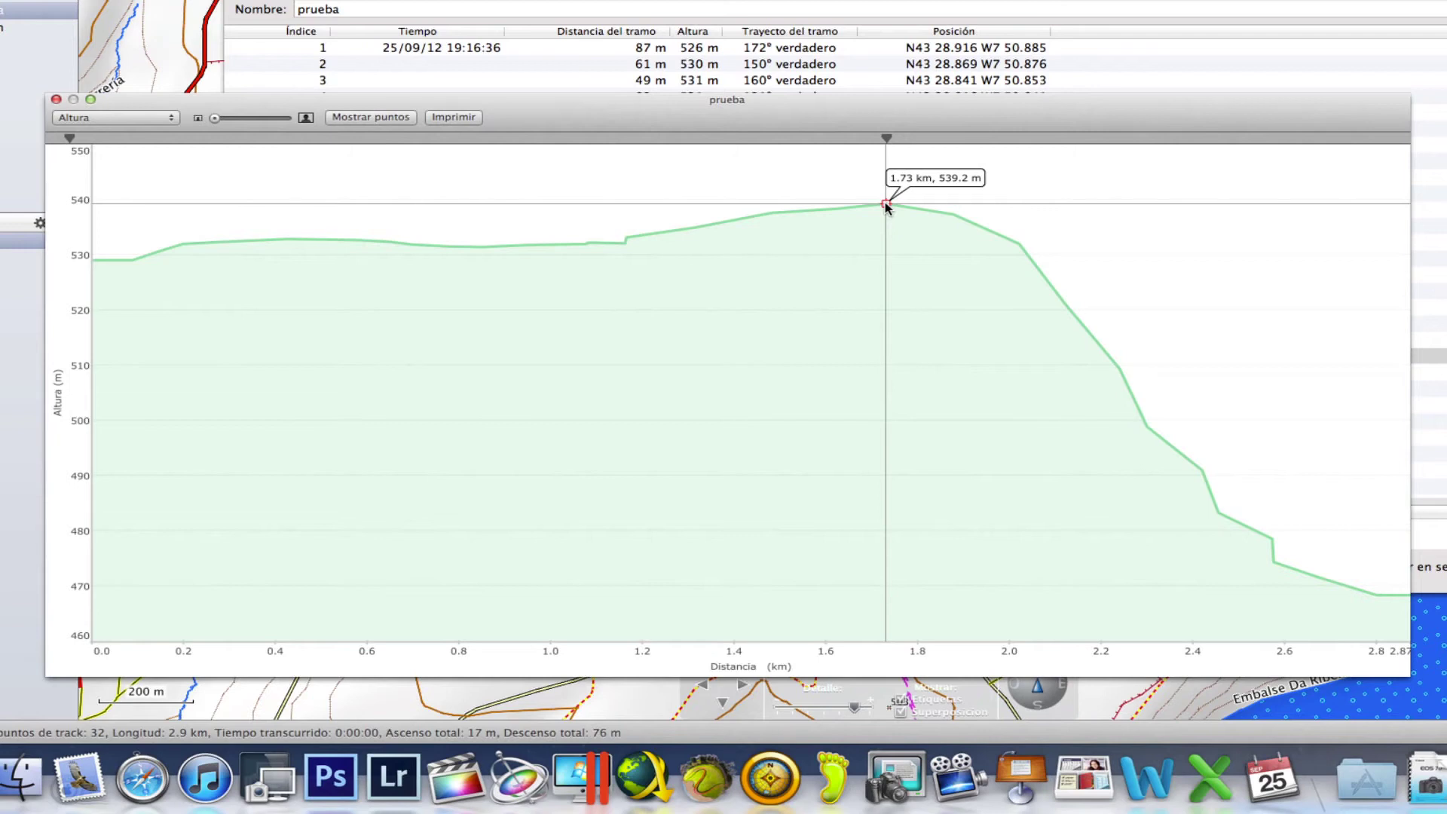
{"action": "left_click", "coordinate": [1379, 597]}
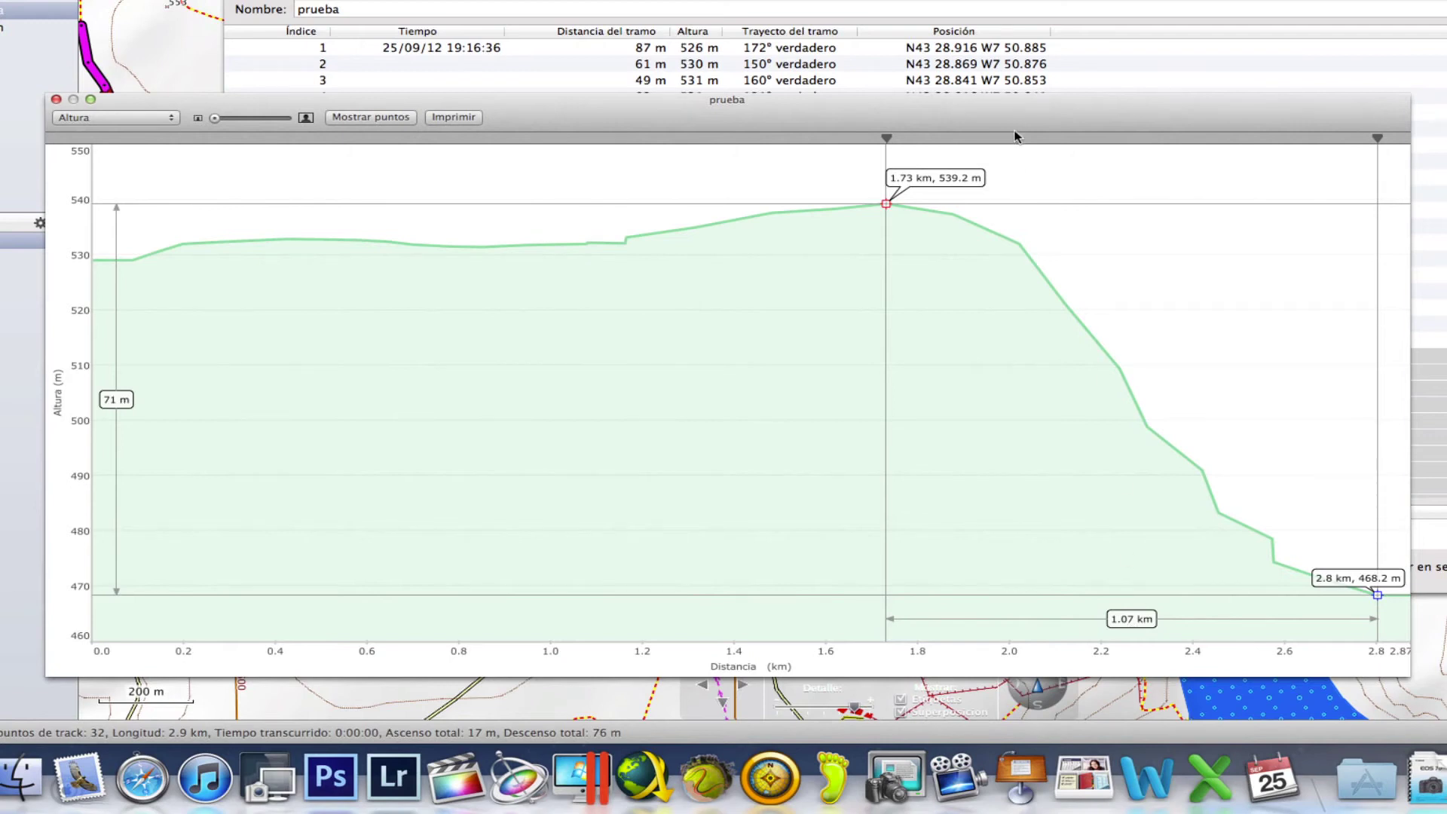
- Move the elevation graph aside, bring the point table forward and examine the highlighted points of the marked descent
{"action": "left_click_drag", "start_coordinate": [1002, 114], "coordinate": [856, 0]}
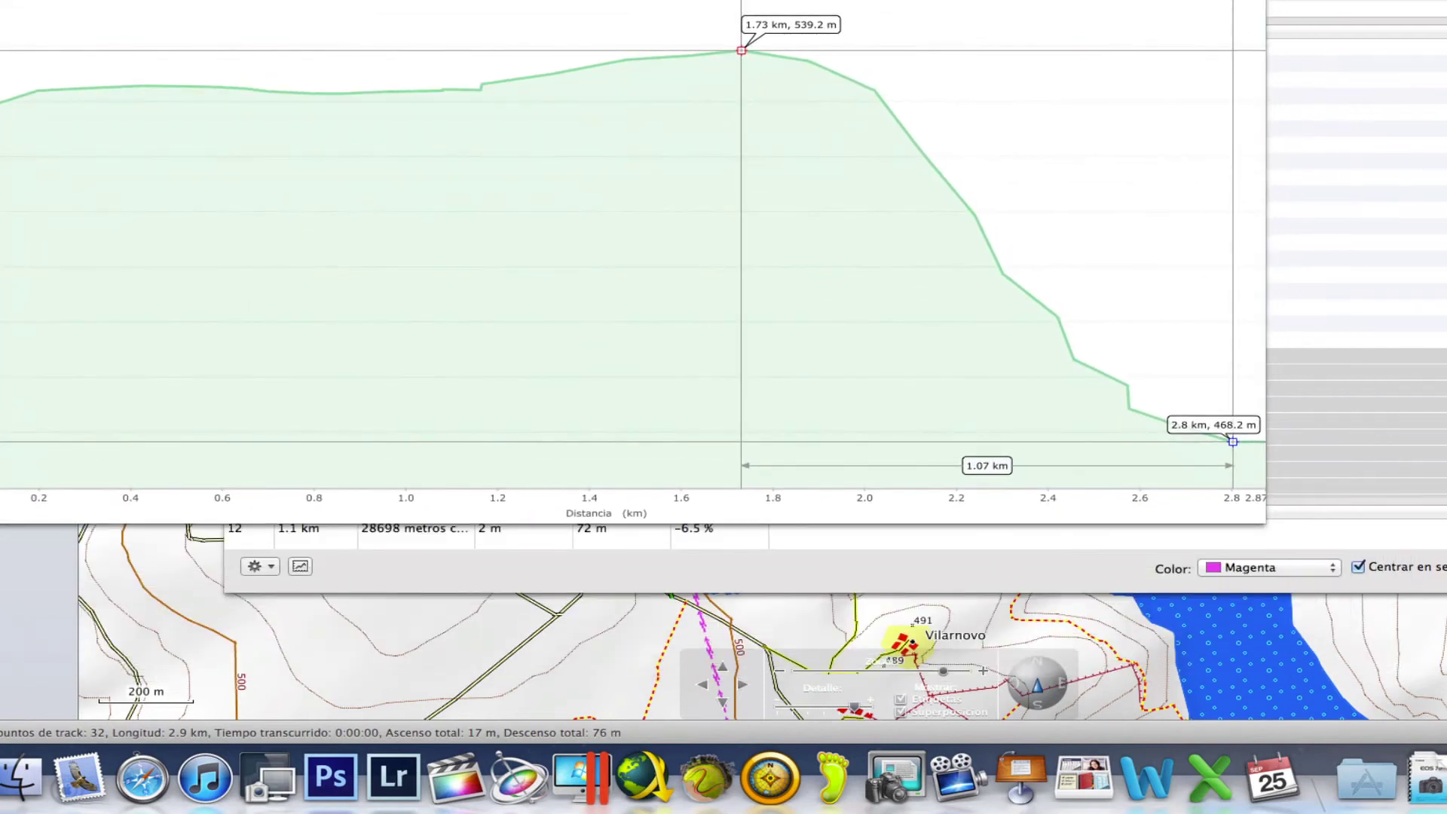
{"action": "left_click", "coordinate": [856, 1]}
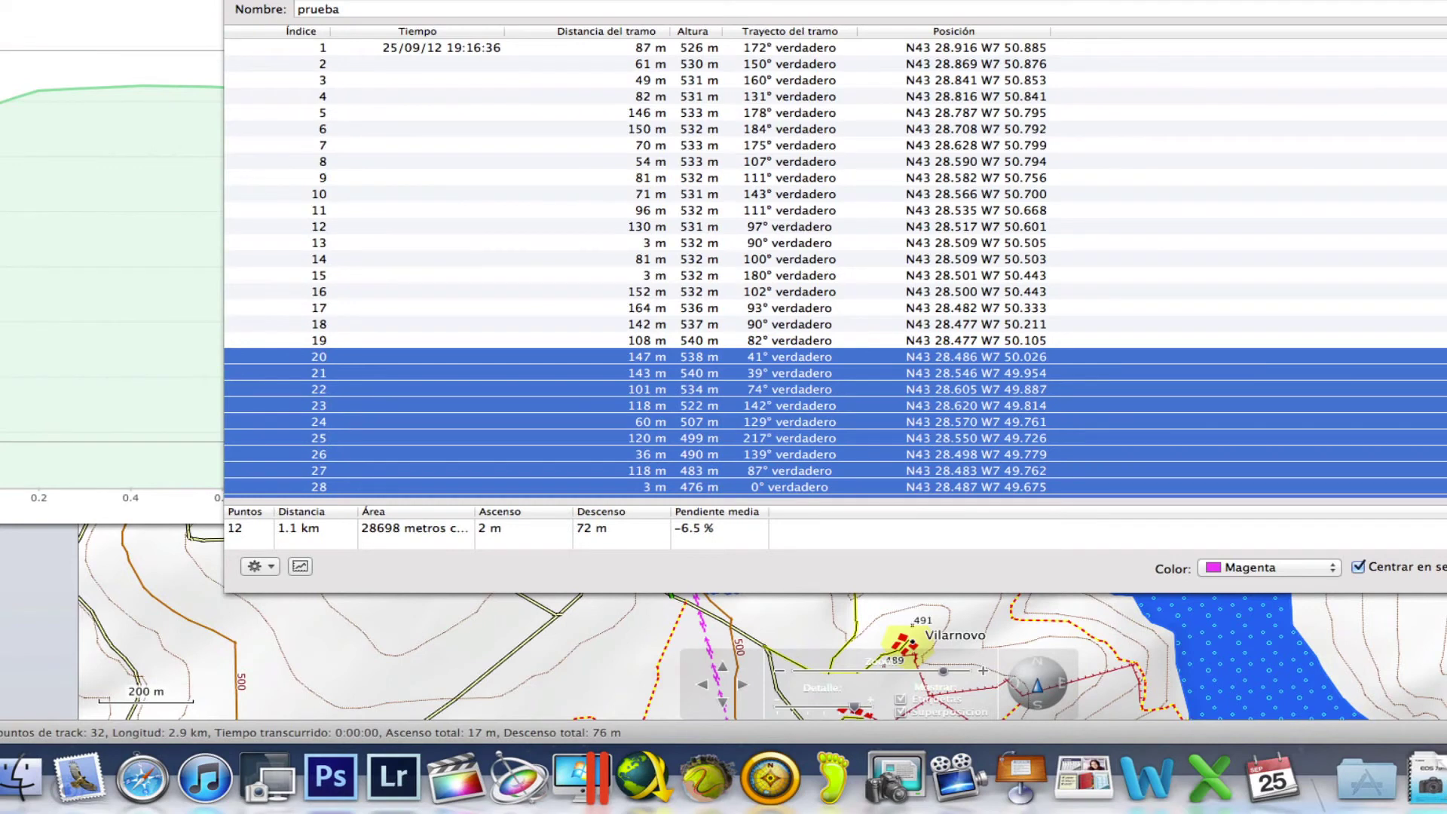
{"action": "left_click_drag", "start_coordinate": [1026, 1], "coordinate": [1429, 57]}
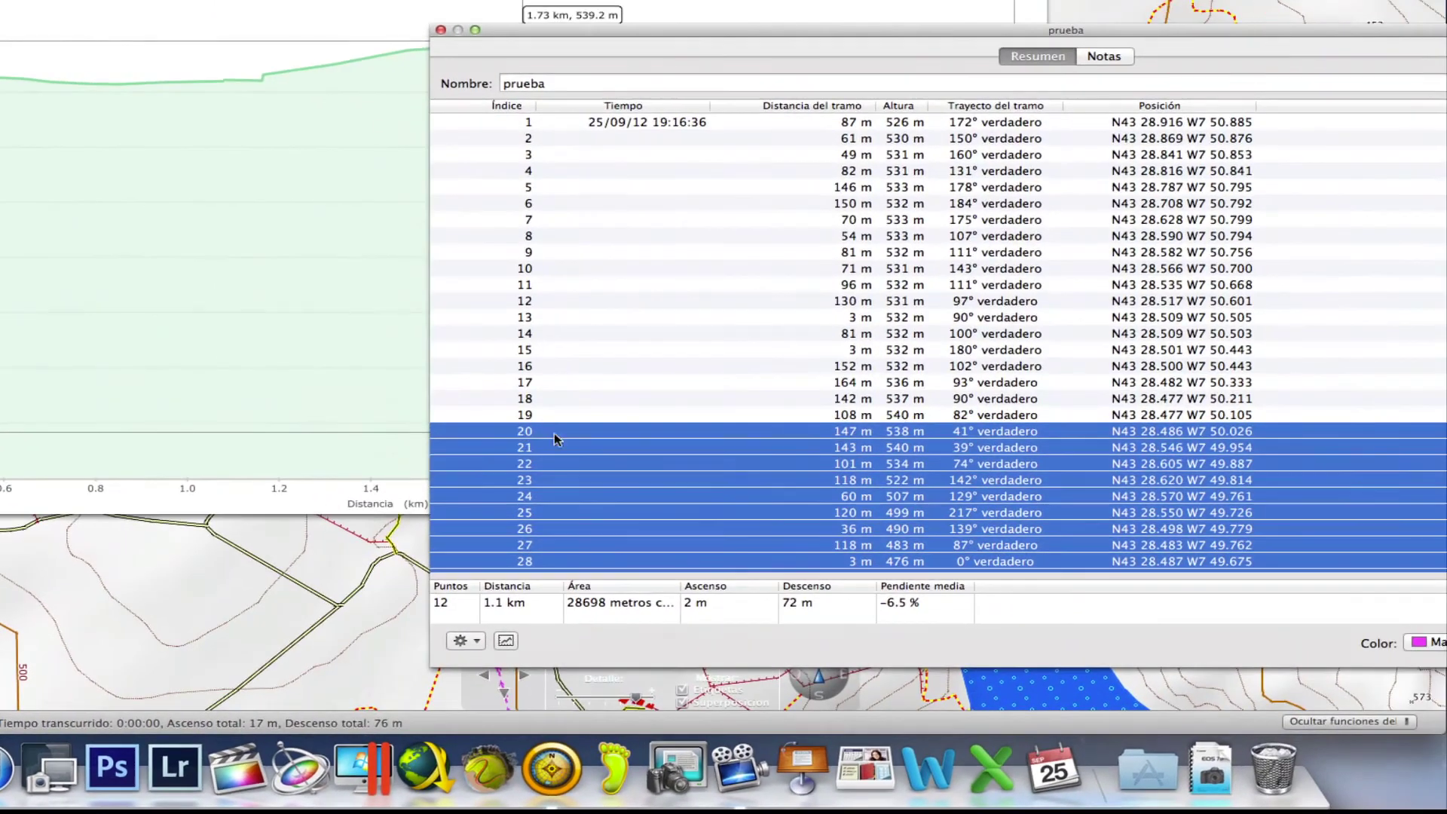
{"action": "scroll", "coordinate": [688, 378], "scroll_direction": "down", "scroll_amount": 1}
{"action": "scroll", "coordinate": [688, 382], "scroll_direction": "down", "scroll_amount": 3}
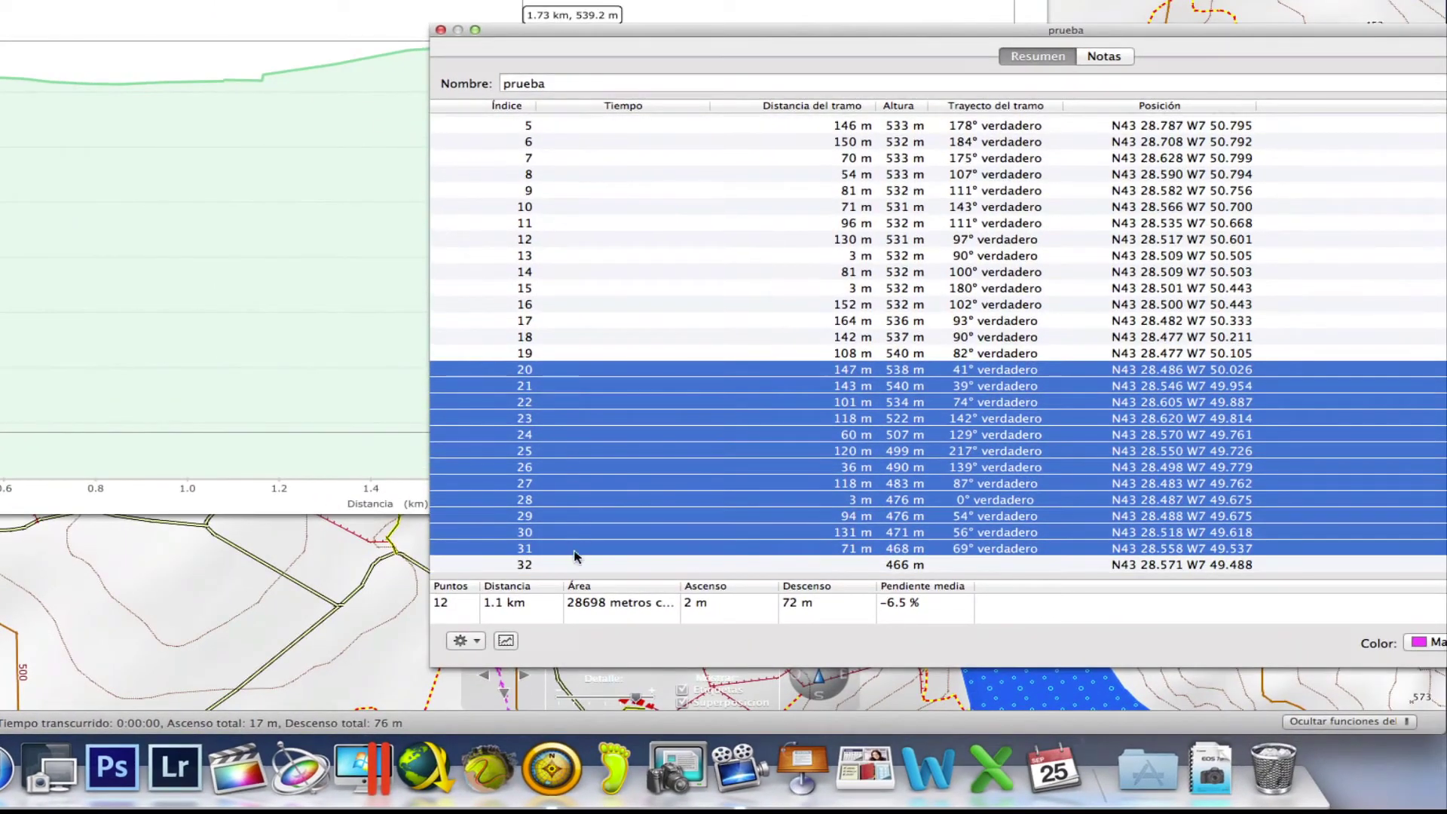
- Move the properties window clear of the graph and back to compare the marked descent with its distance, area and slope summary
{"action": "left_click_drag", "start_coordinate": [765, 62], "coordinate": [604, 40]}
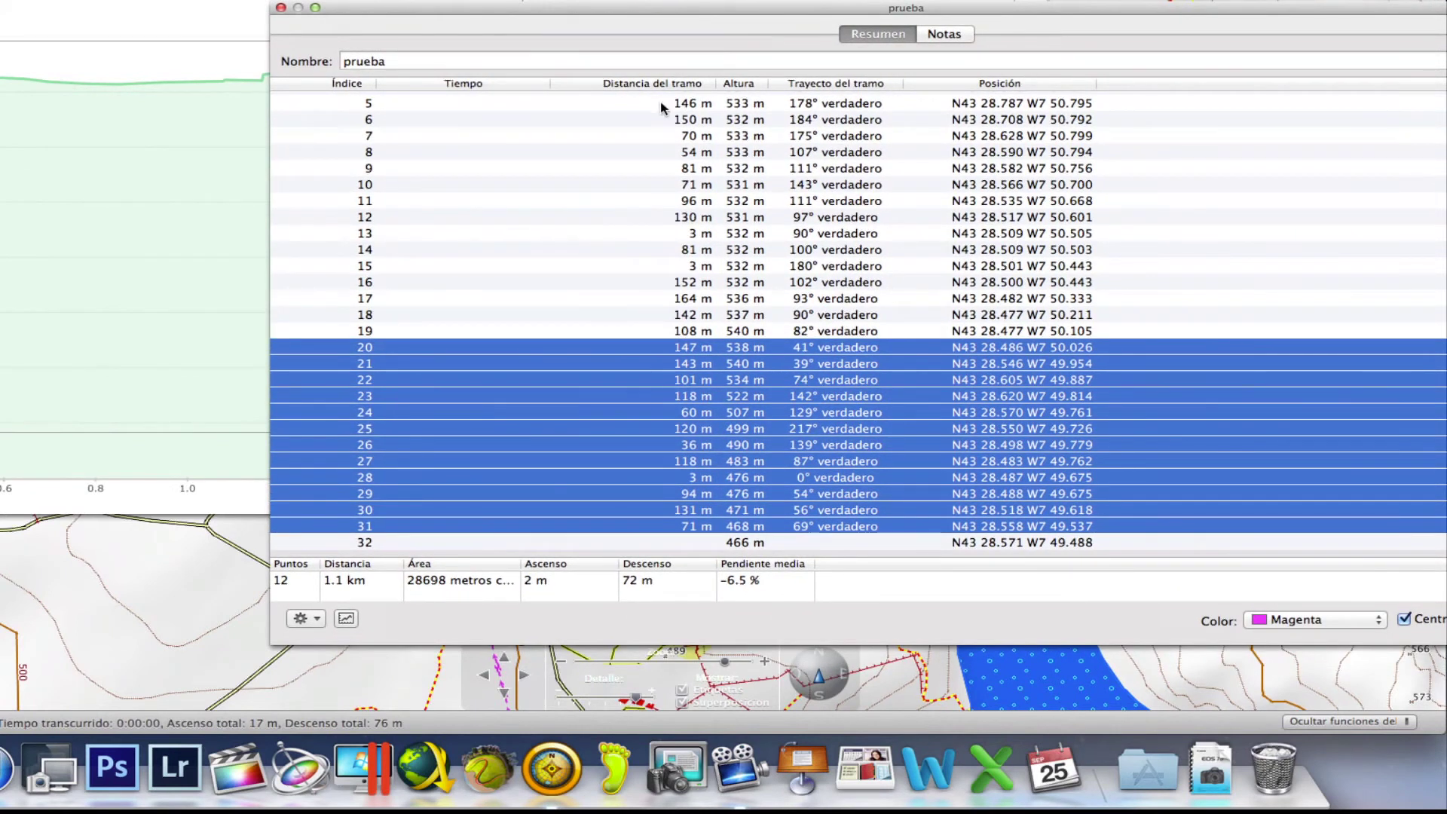
{"action": "left_click_drag", "start_coordinate": [642, 18], "coordinate": [852, 528]}
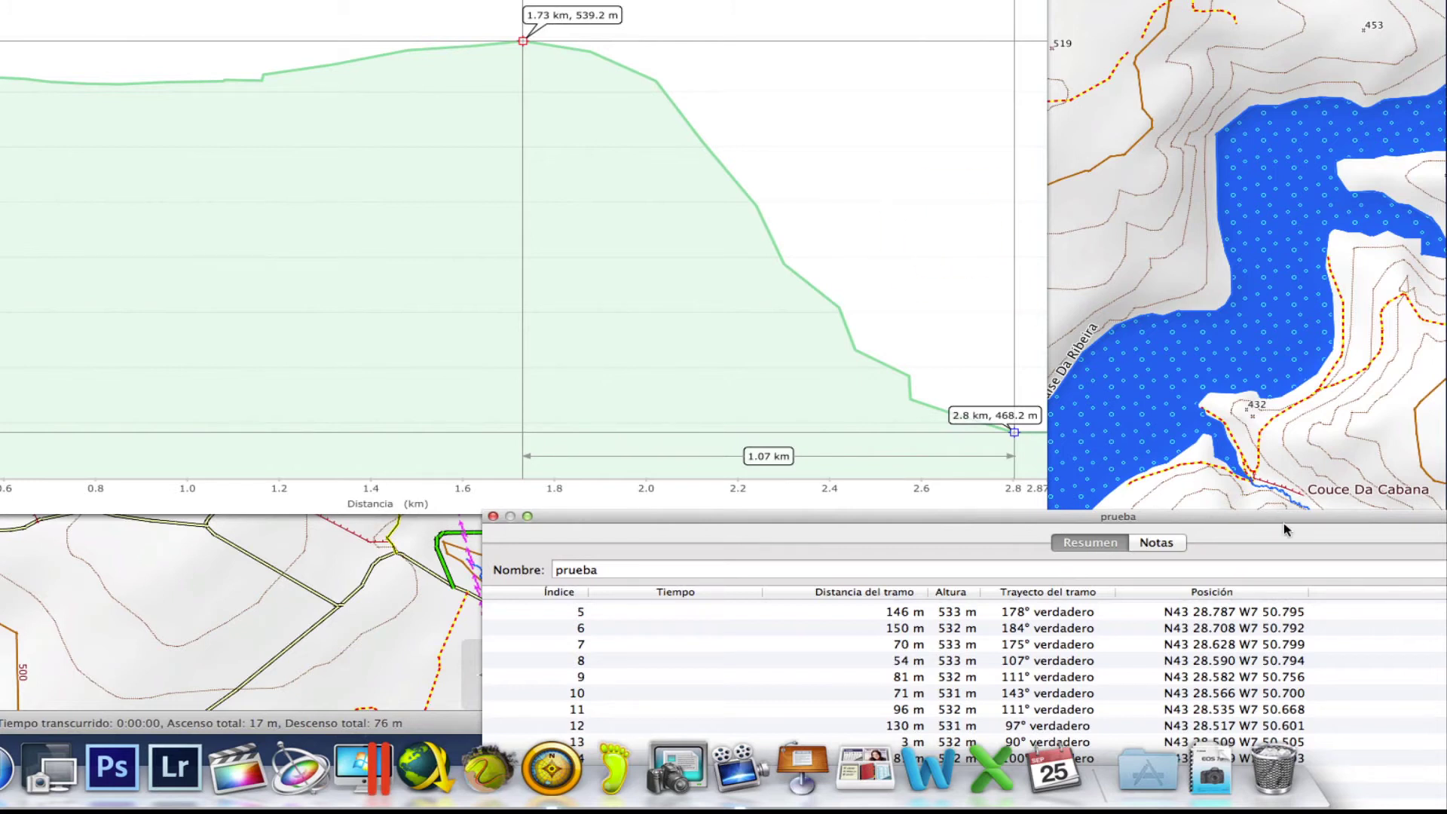
{"action": "left_click_drag", "start_coordinate": [1289, 516], "coordinate": [777, 0]}
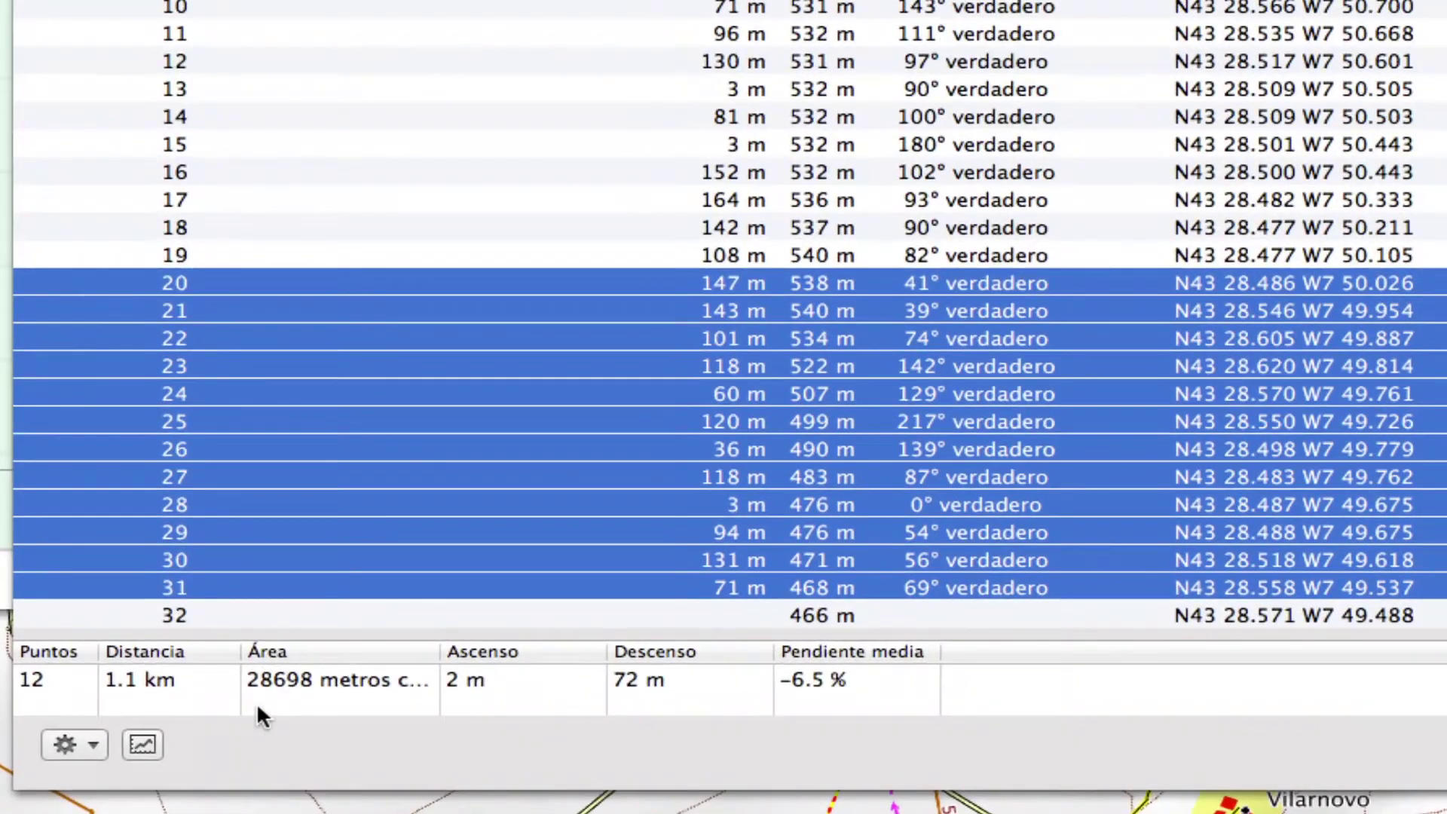
{"action": "mouse_move", "coordinate": [424, 702]}
{"action": "mouse_move", "coordinate": [135, 692]}
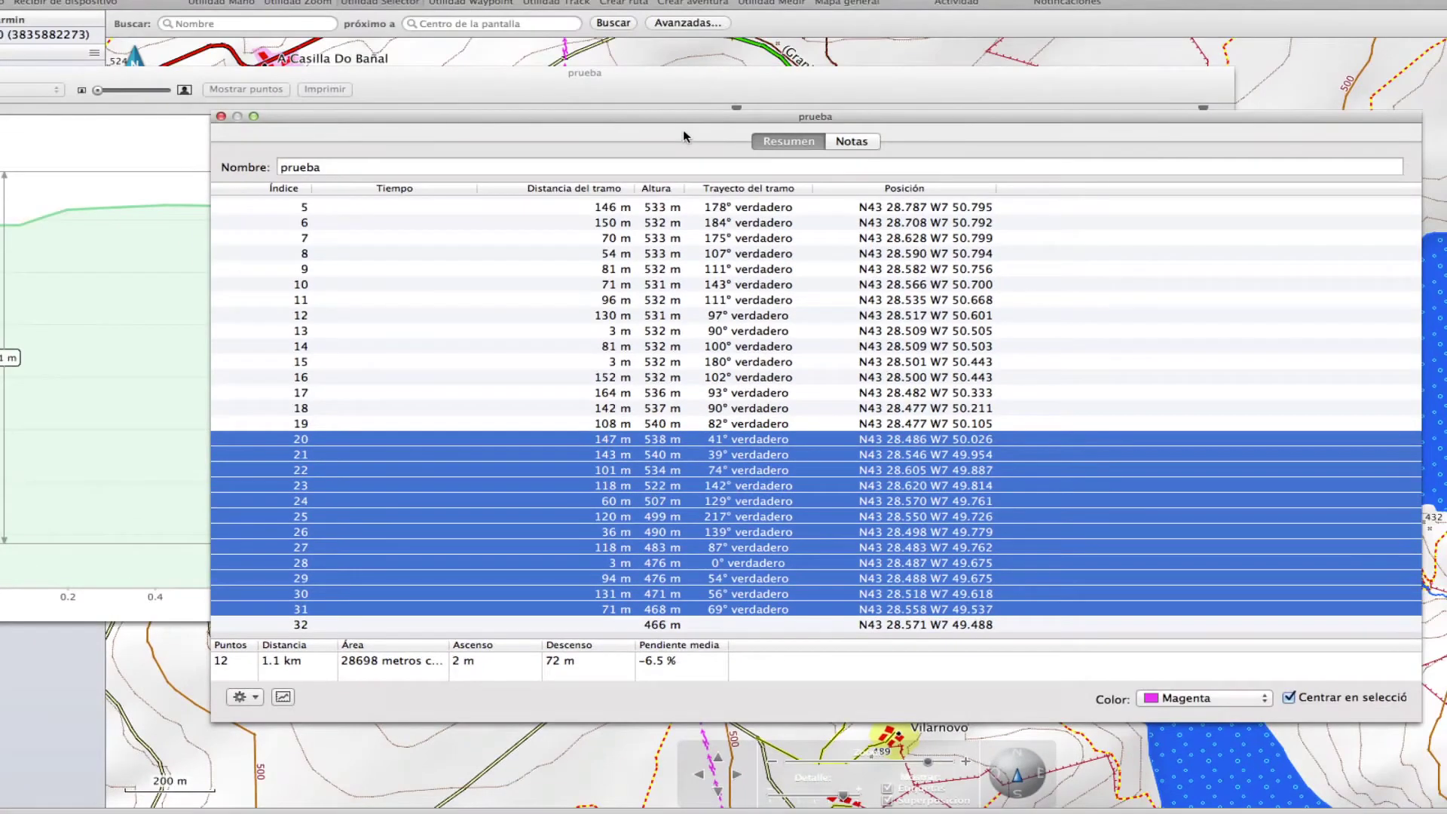
- Alternate again between the elevation graph and the point table to check the summary between the first and last selected points
{"action": "left_click_drag", "start_coordinate": [686, 124], "coordinate": [685, 674]}
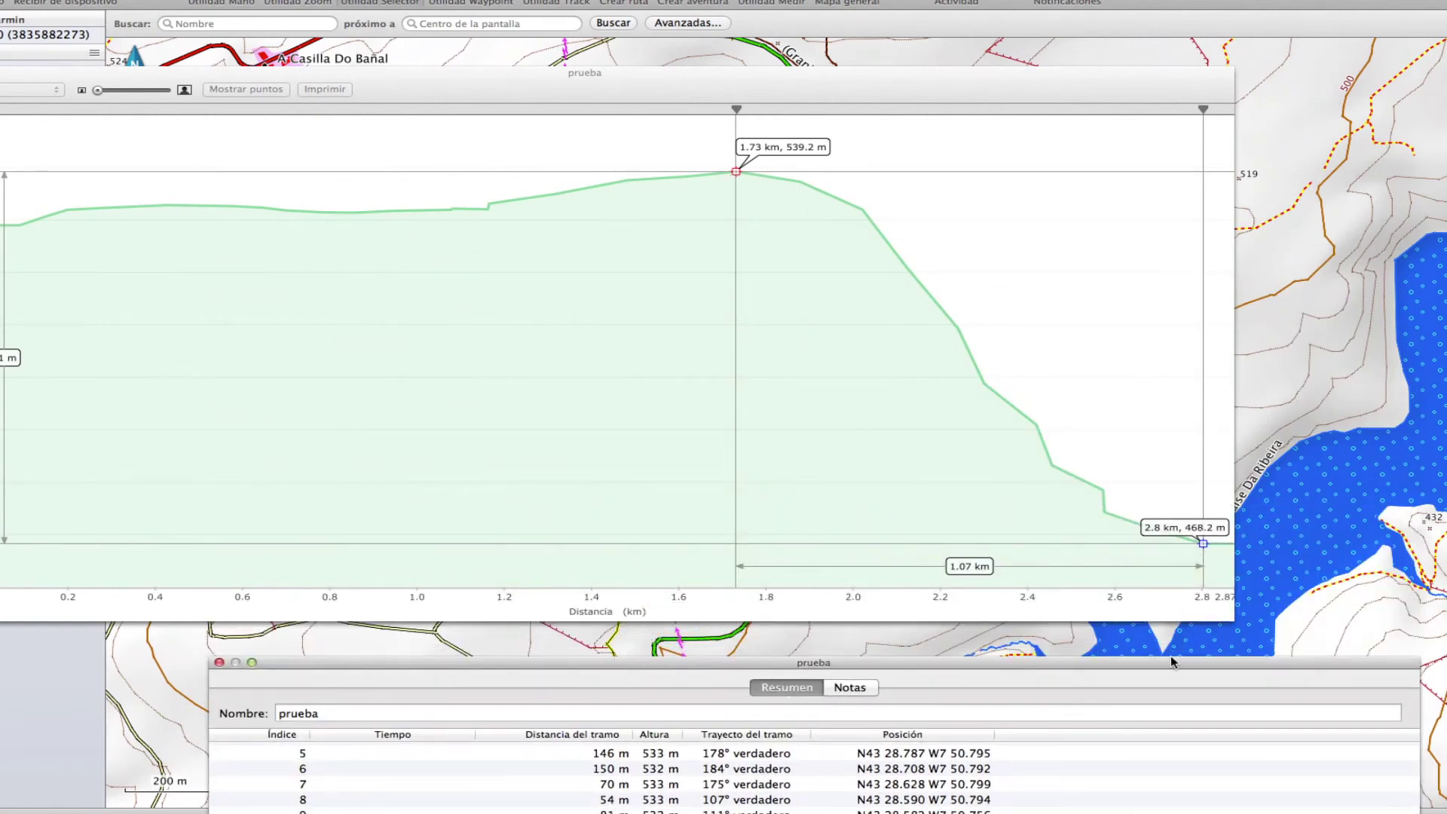
{"action": "left_click_drag", "start_coordinate": [1142, 684], "coordinate": [1059, 114]}
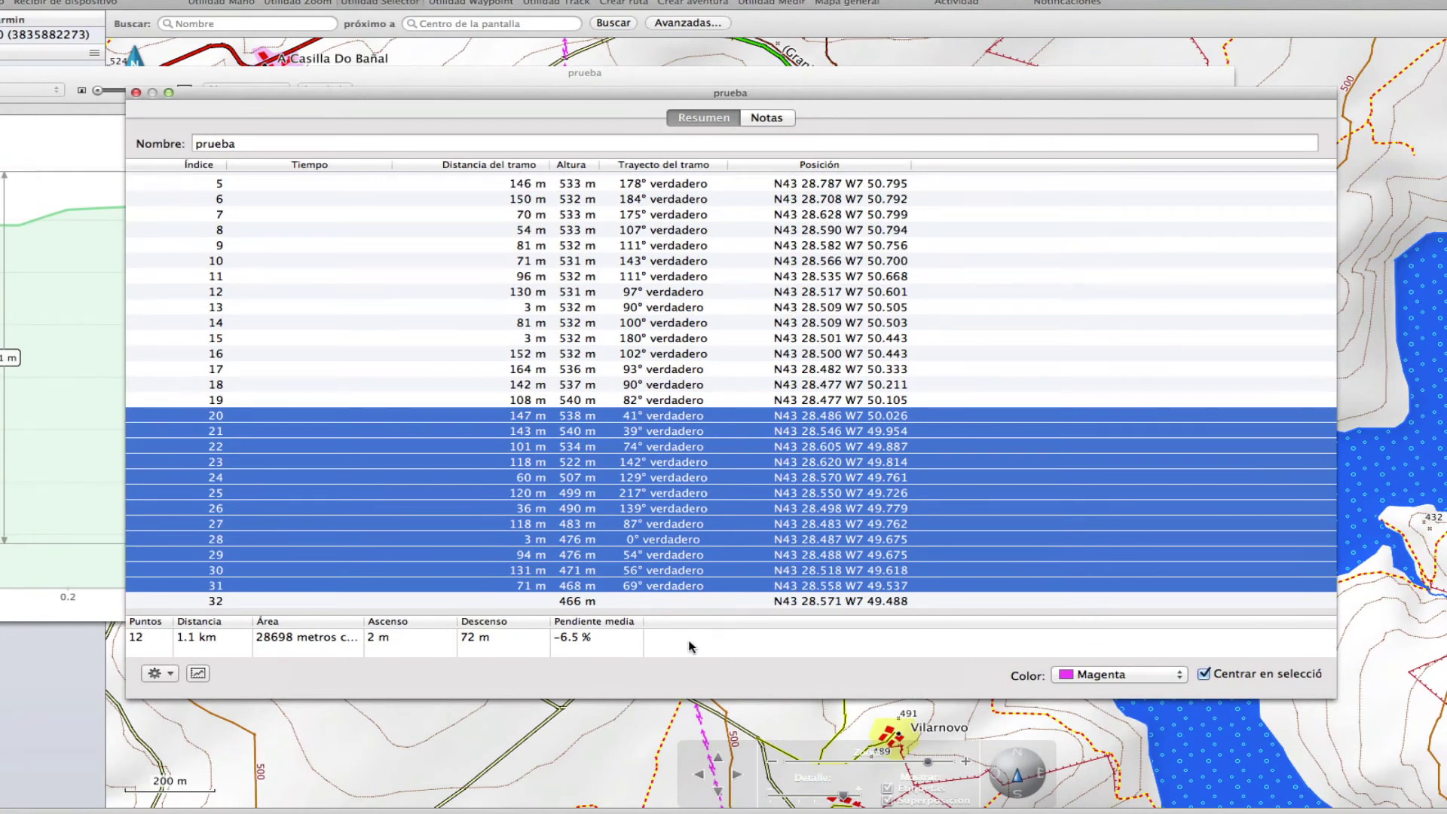
{"action": "mouse_move", "coordinate": [689, 646]}
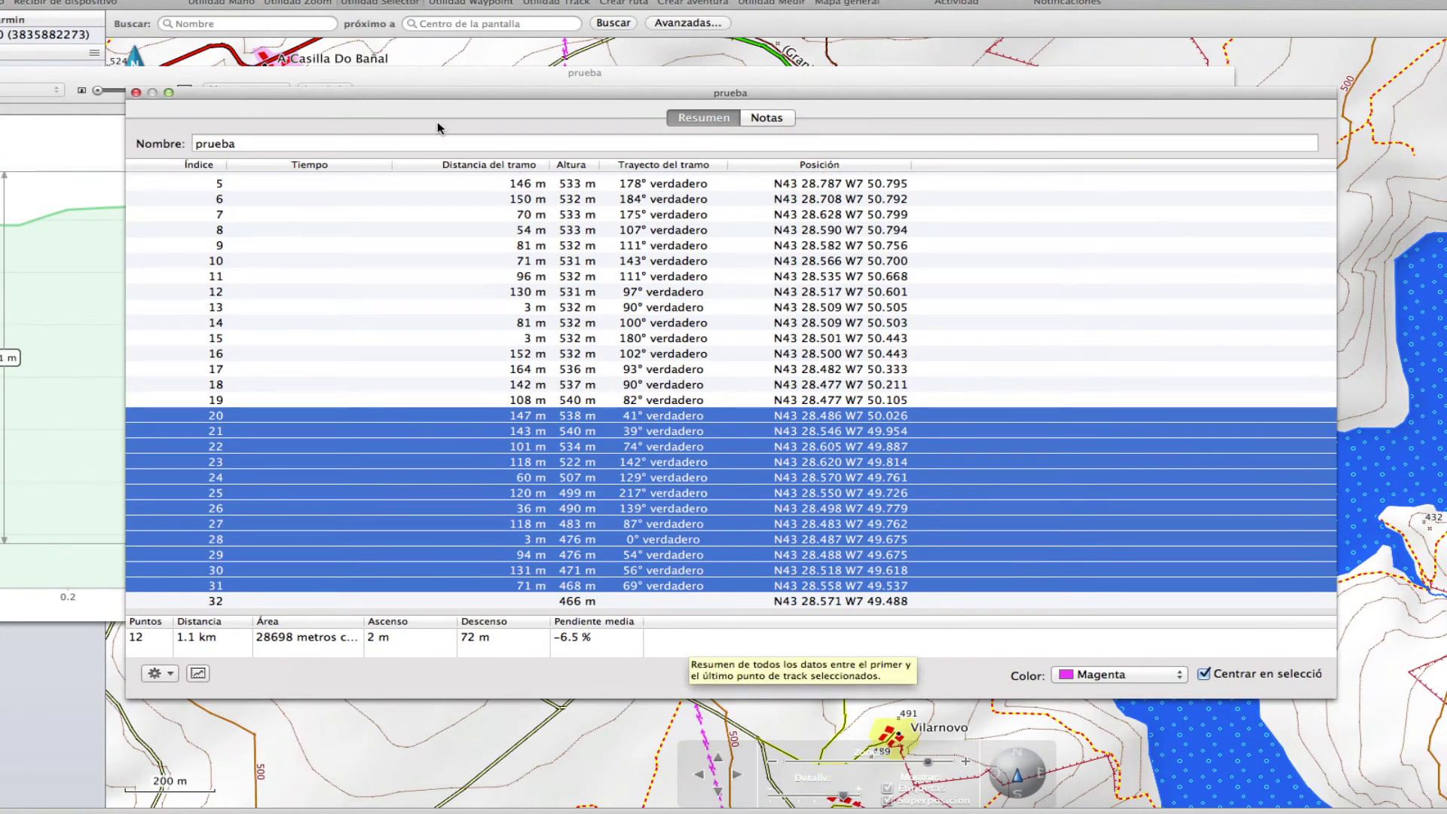
{"action": "left_click_drag", "start_coordinate": [444, 116], "coordinate": [497, 590]}
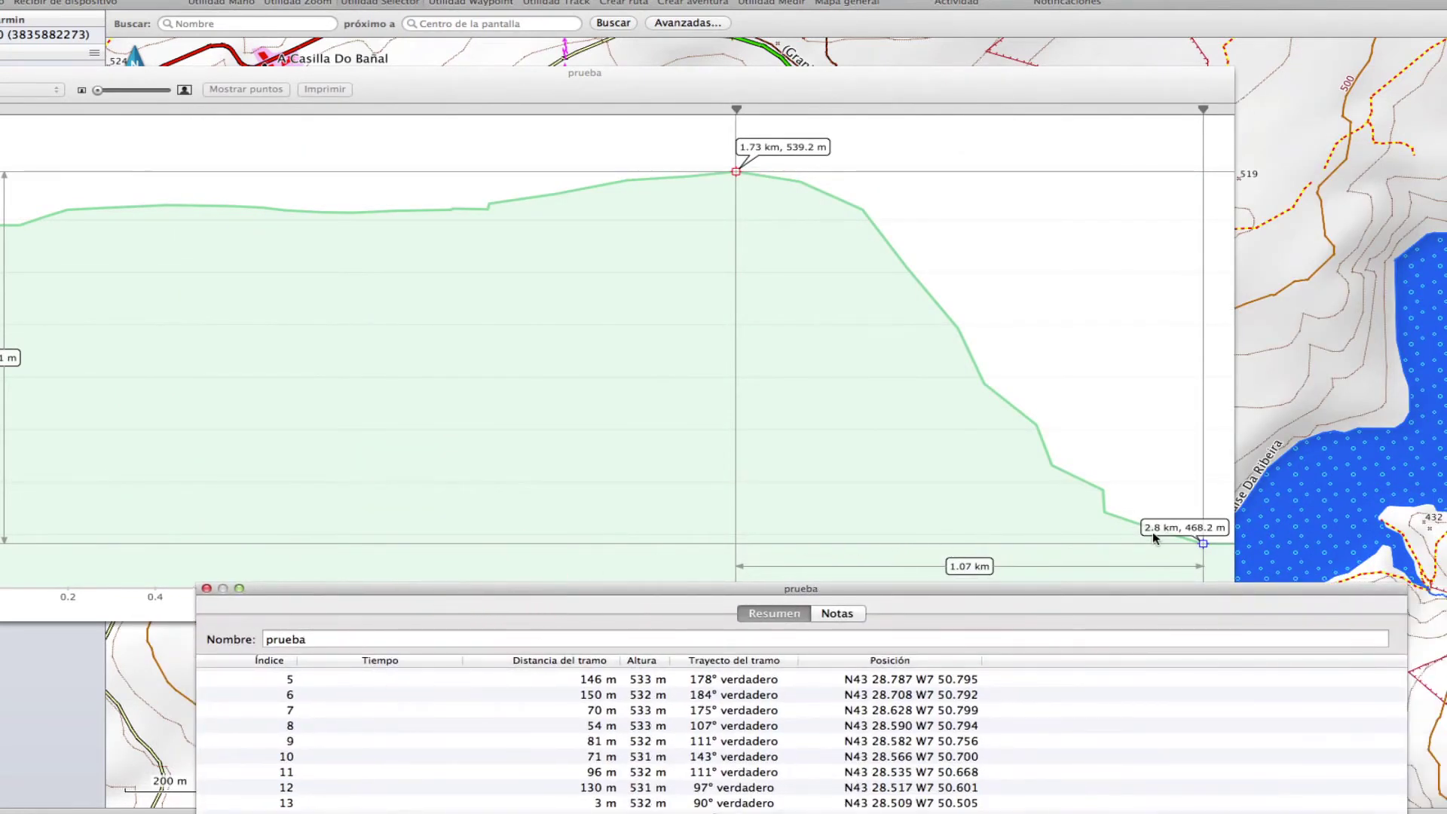
- Close the elevation graph and move the track's properties window aside to uncover the highlighted descent on the map
{"action": "mouse_move", "coordinate": [1155, 594]}
{"action": "left_mouse_down"}
{"action": "mouse_move", "coordinate": [1067, 507]}
{"action": "mouse_move", "coordinate": [836, 179]}
{"action": "left_mouse_up"}
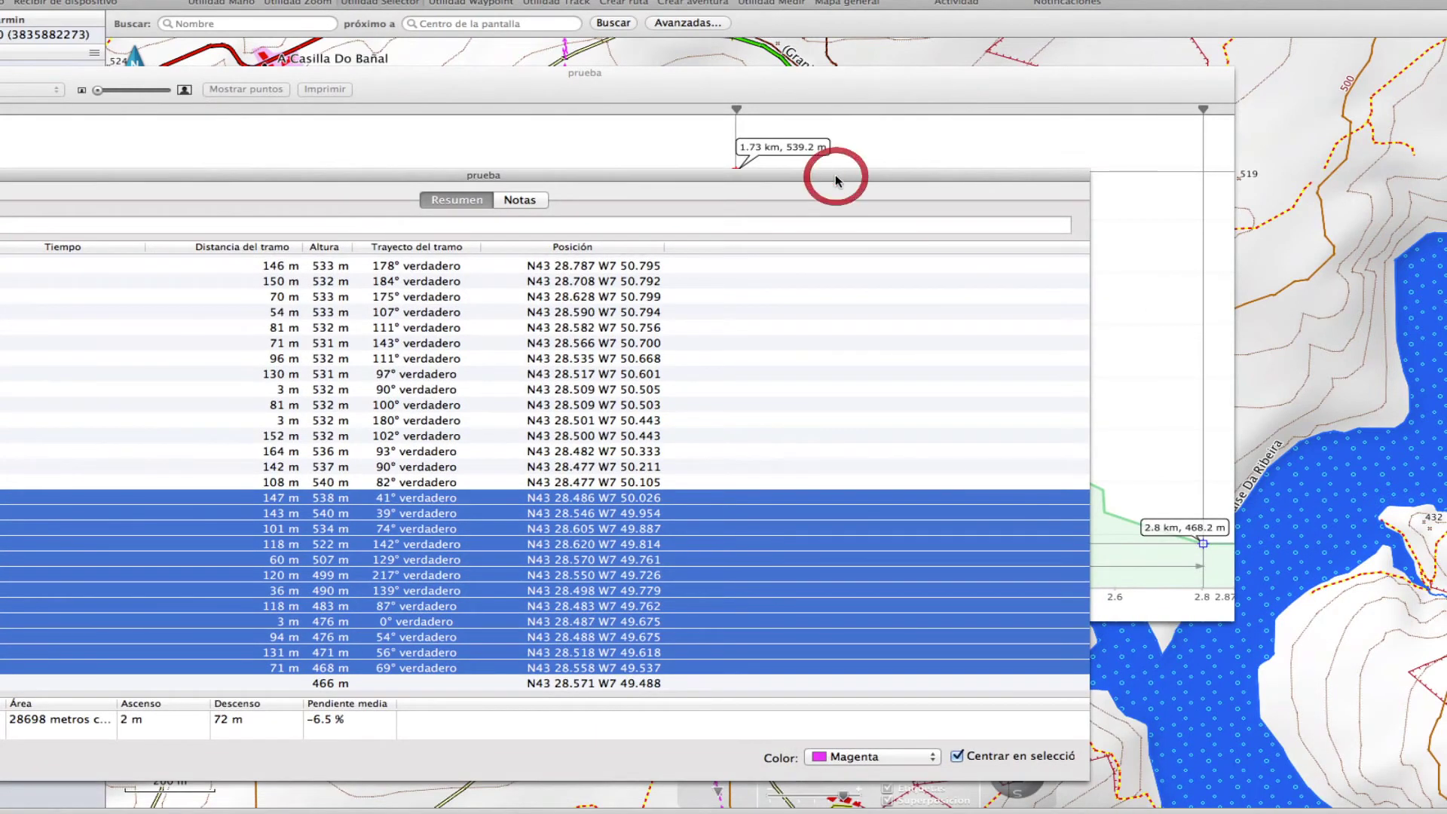
{"action": "left_click_drag", "start_coordinate": [664, 178], "coordinate": [991, 179]}
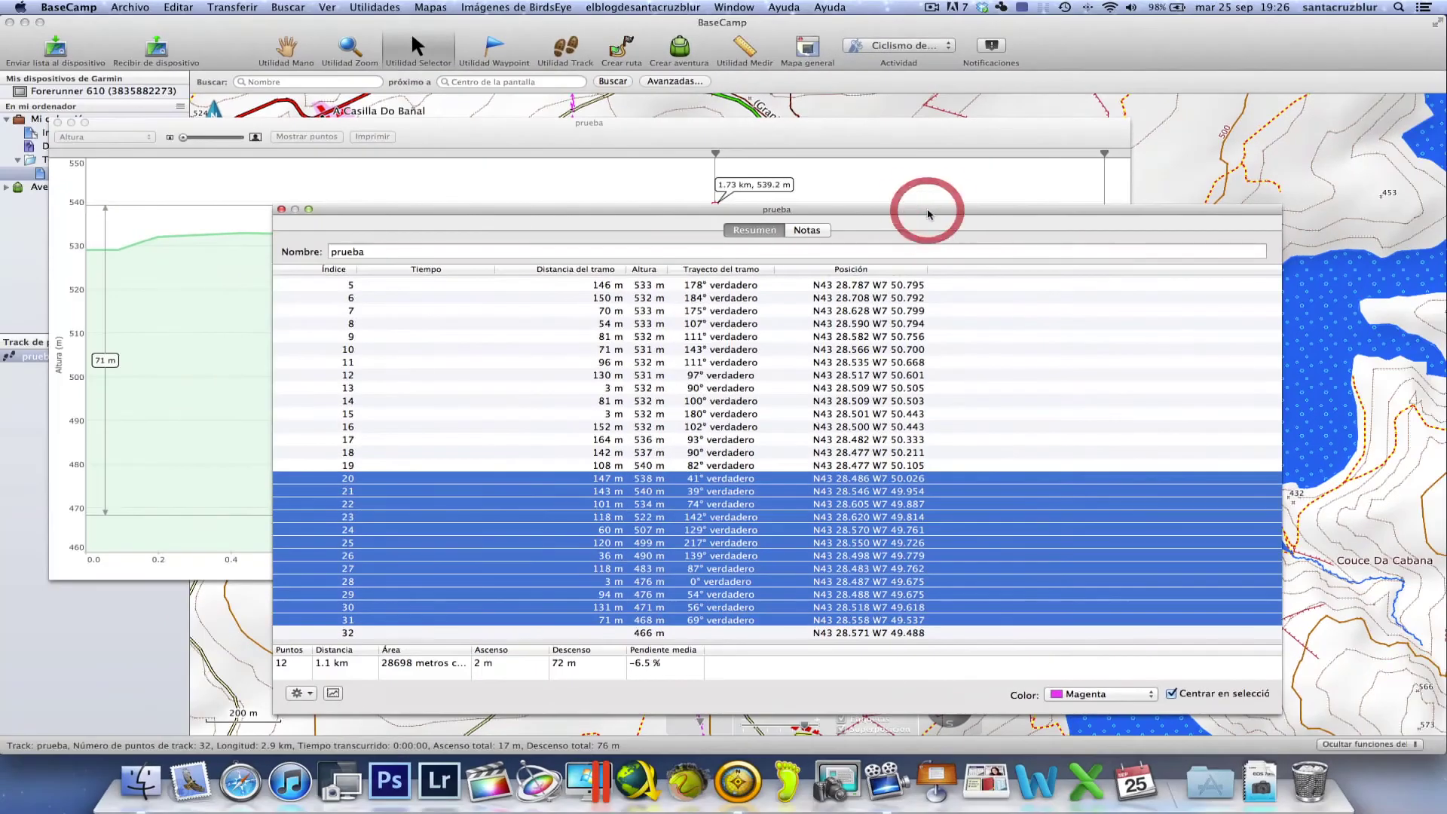
{"action": "left_click", "coordinate": [58, 122]}
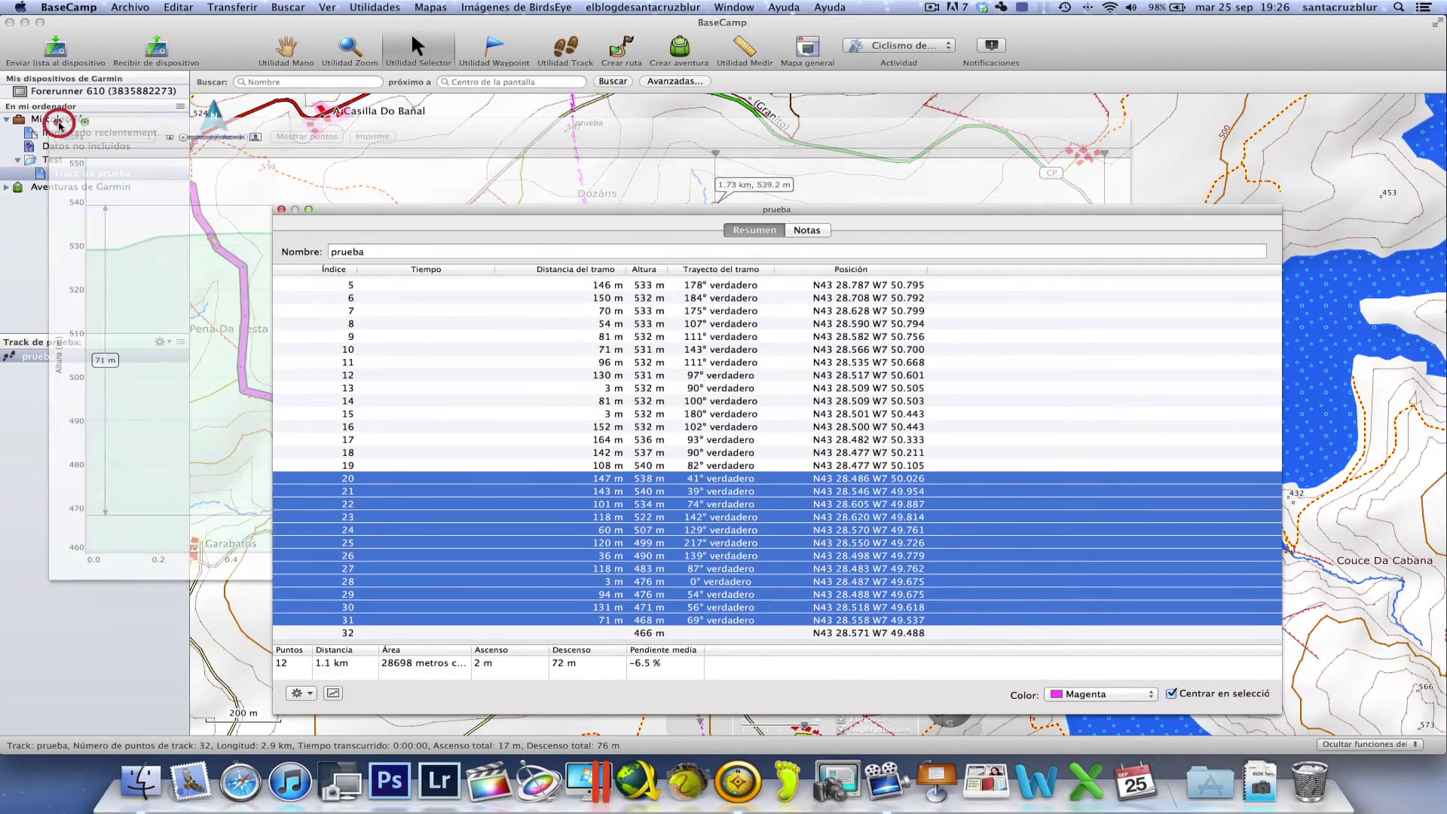
{"action": "left_click", "coordinate": [980, 373]}
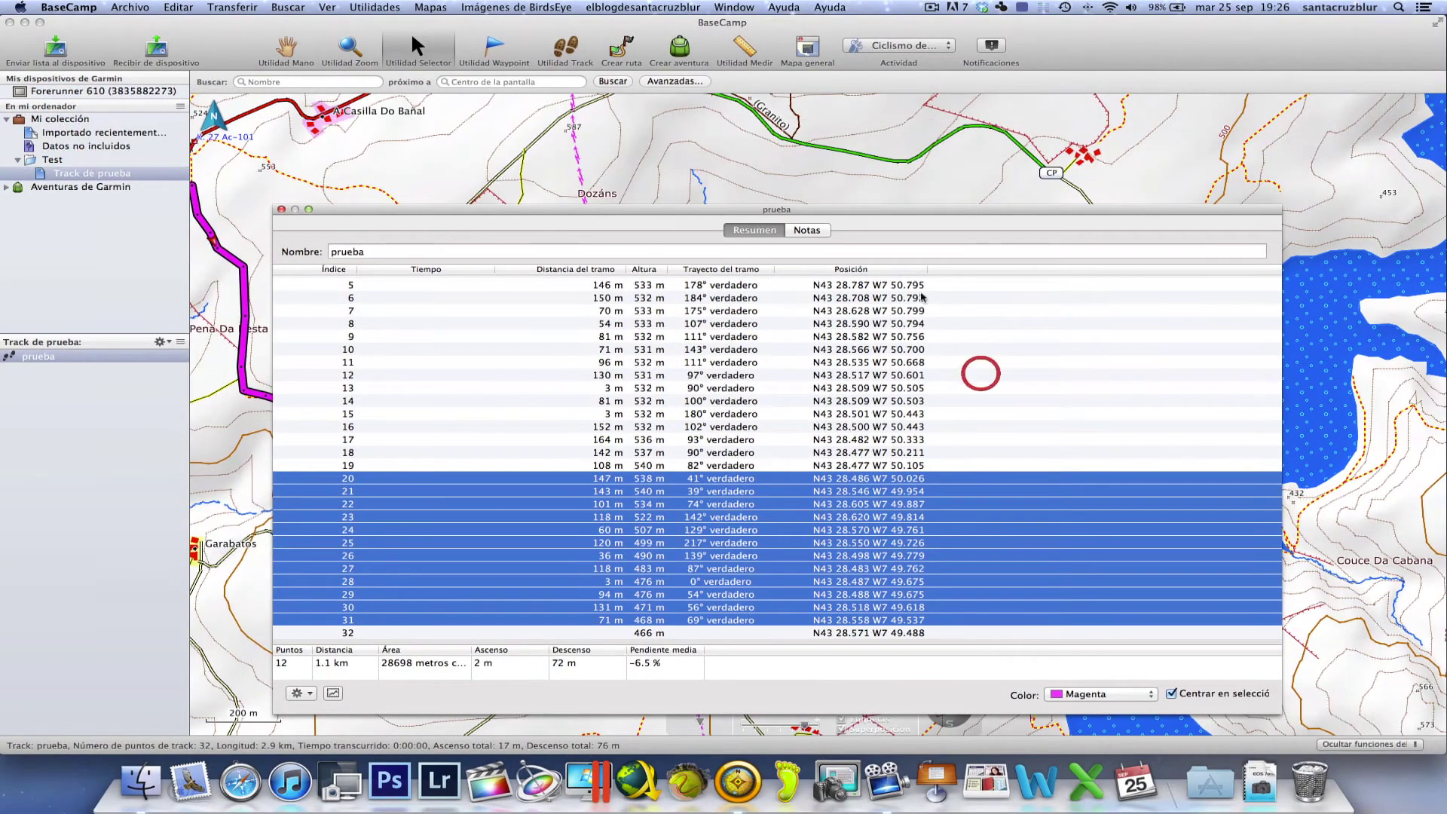
{"action": "left_click_drag", "start_coordinate": [810, 209], "coordinate": [1173, 575]}
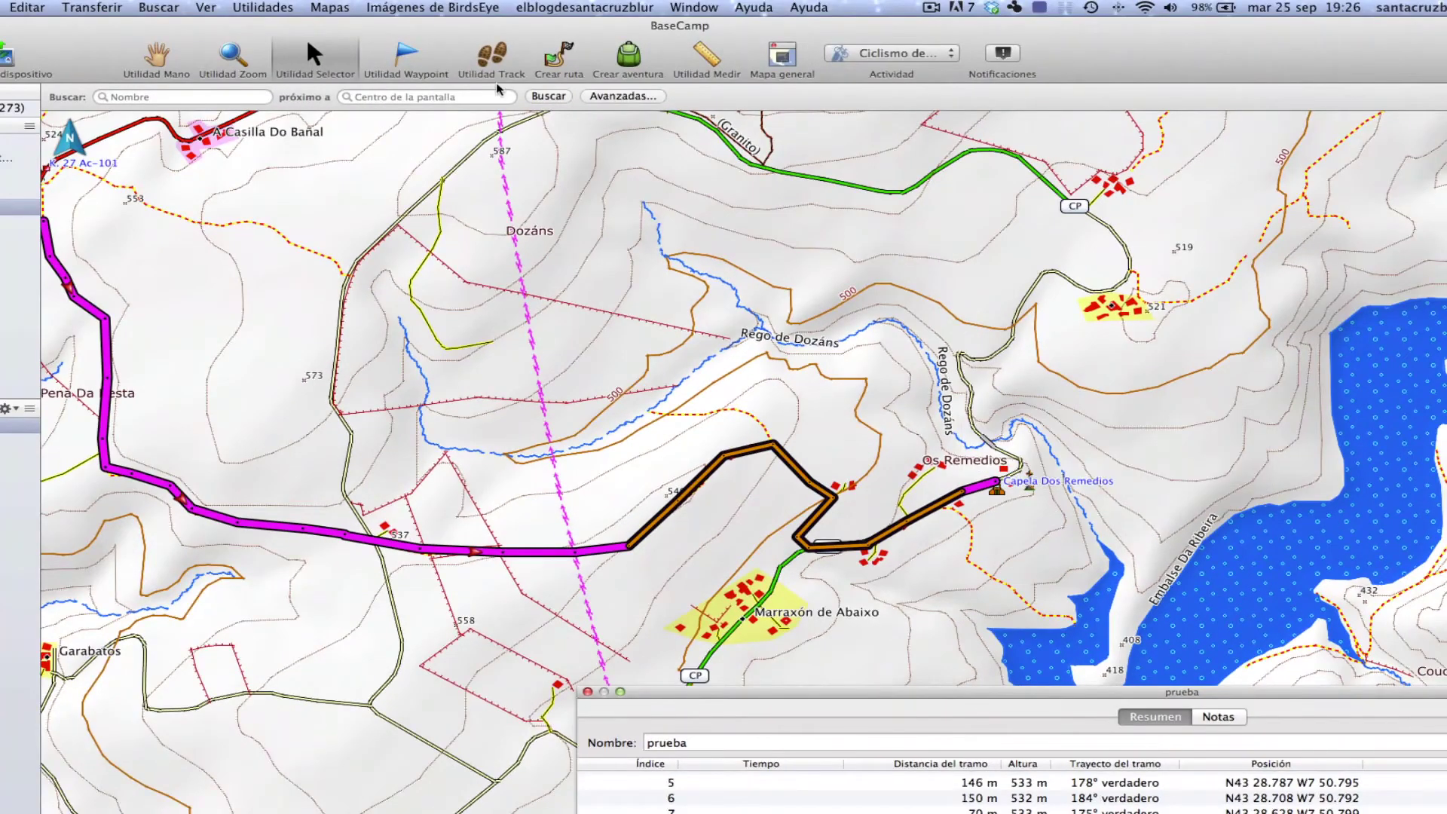
- Place a waypoint on the track where the highlighted descent begins and name it Descenso
{"action": "left_click", "coordinate": [400, 57]}
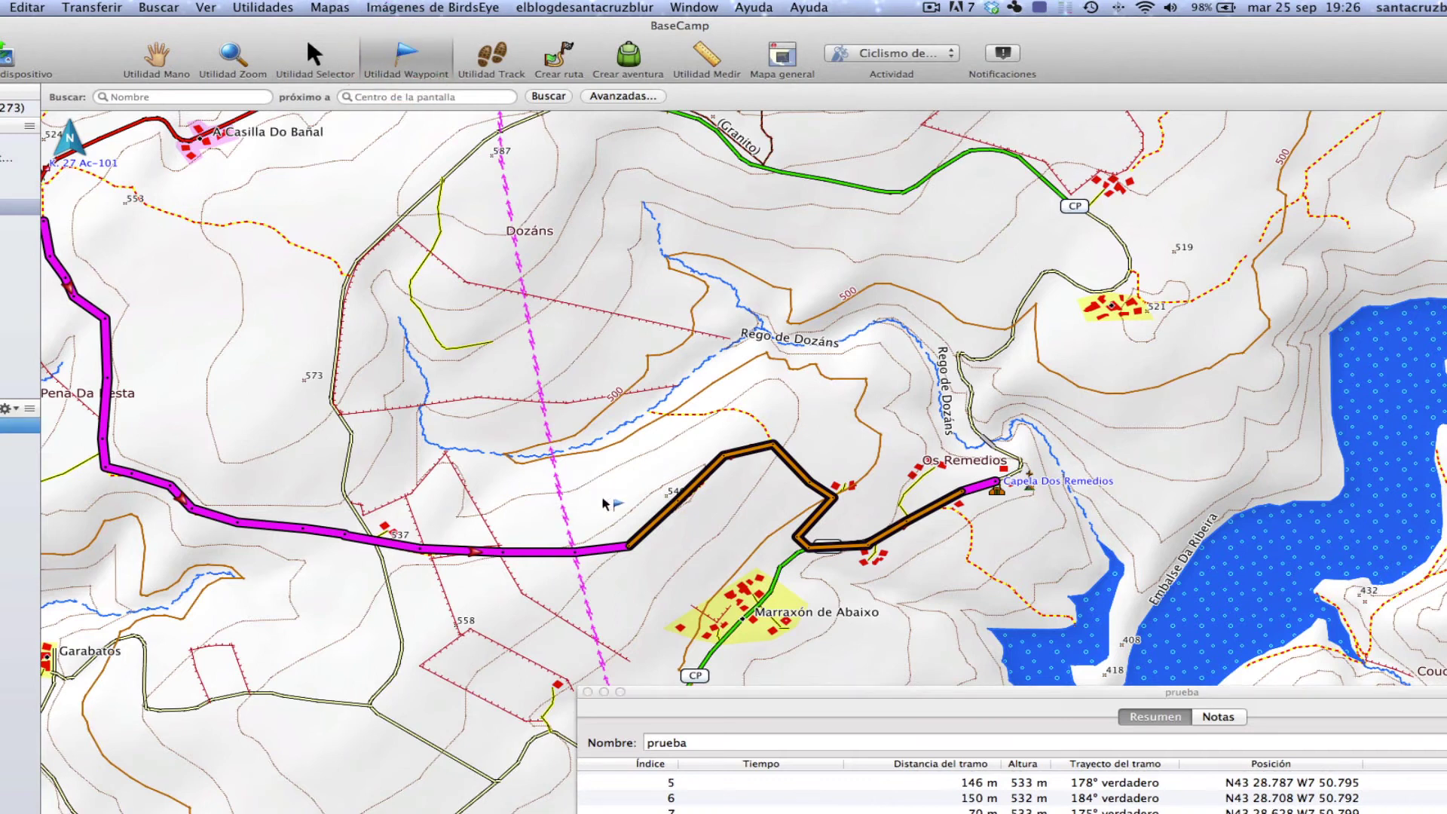
{"action": "left_click", "coordinate": [632, 551]}
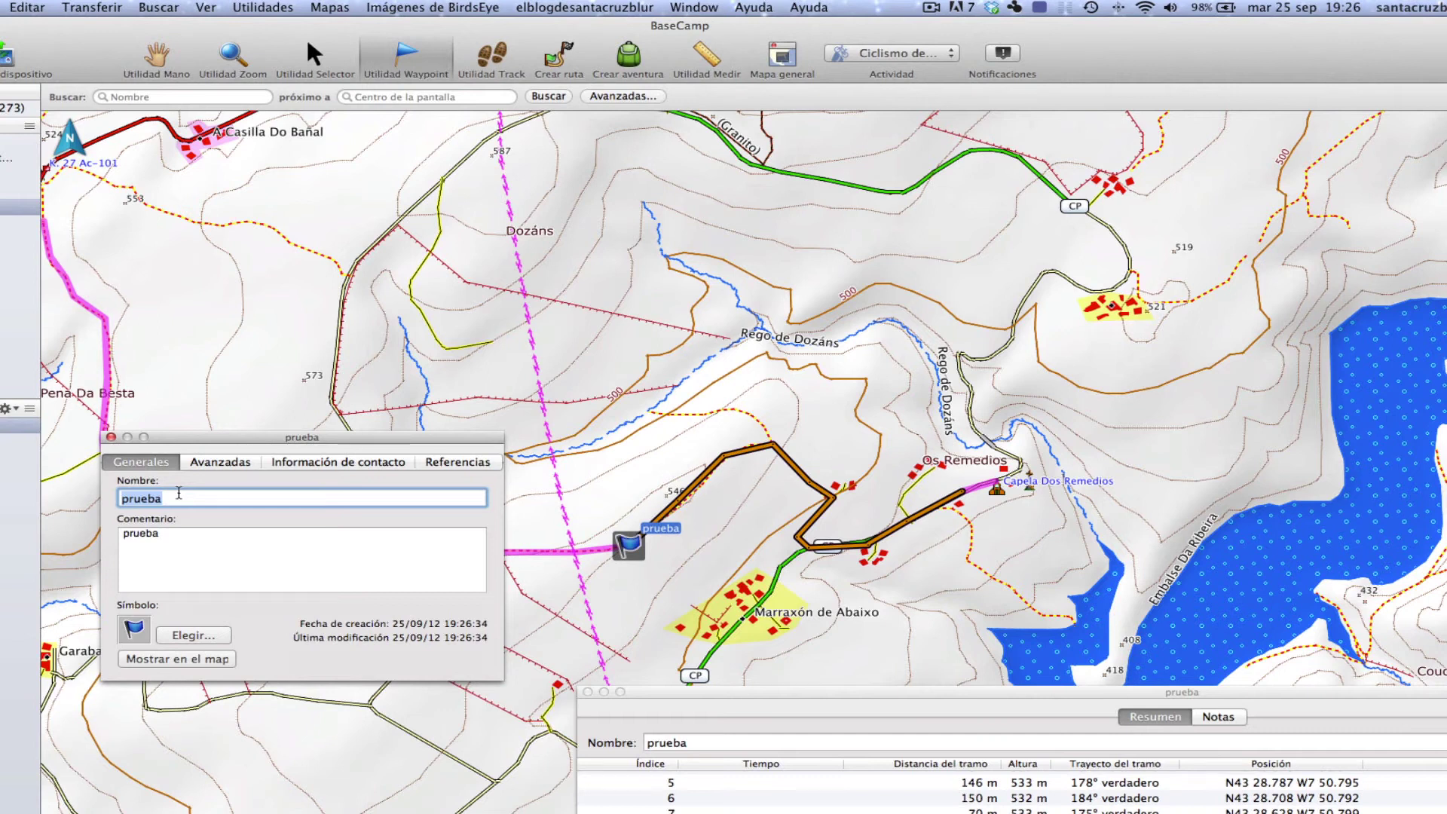
{"action": "type", "text": "Descenso"}
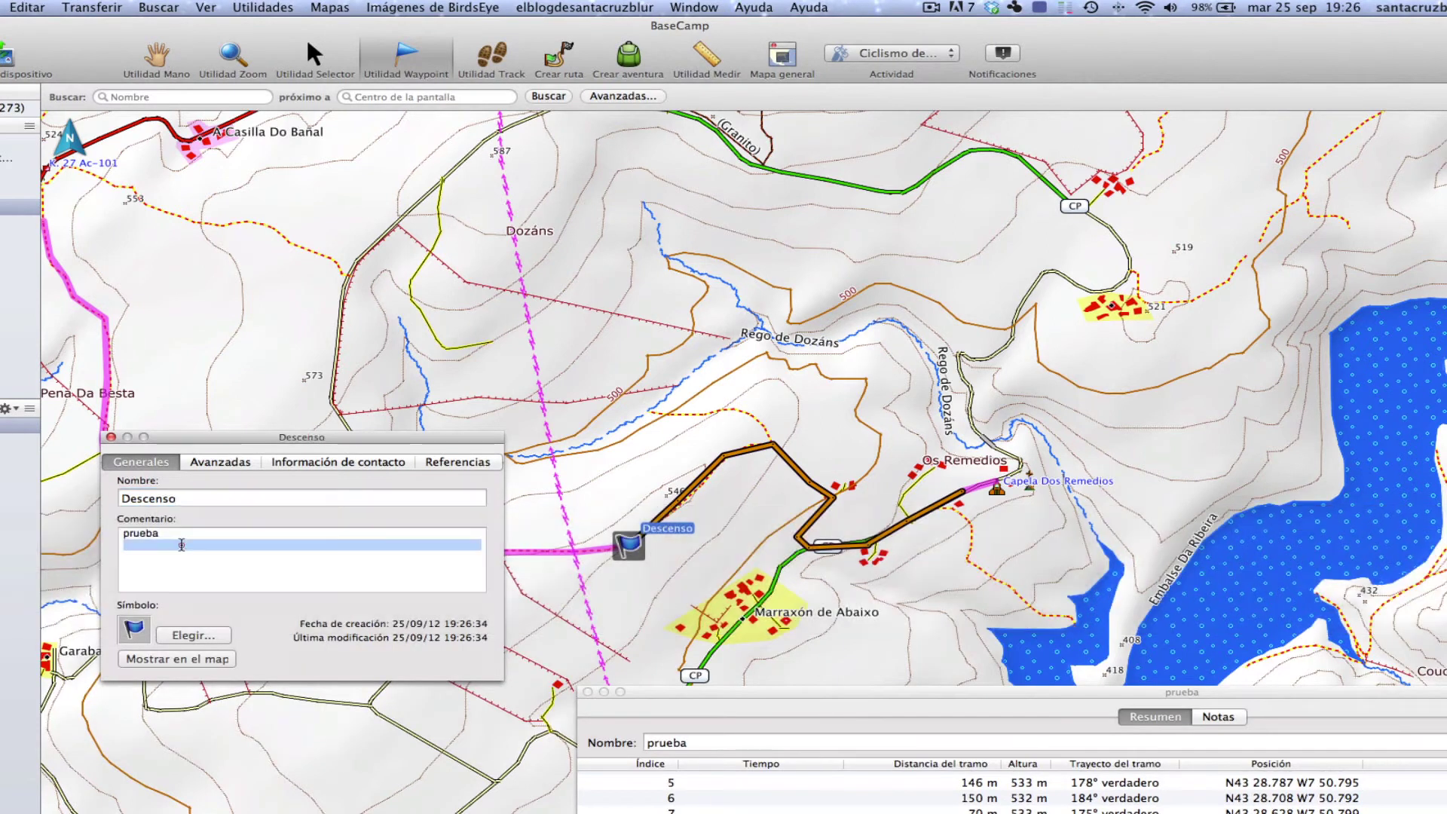
- Replace the Descenso waypoint's comment with the text "Comienzo de un descenso de"
{"action": "double_click", "coordinate": [176, 530]}
{"action": "left_click_drag", "start_coordinate": [175, 529], "coordinate": [100, 535]}
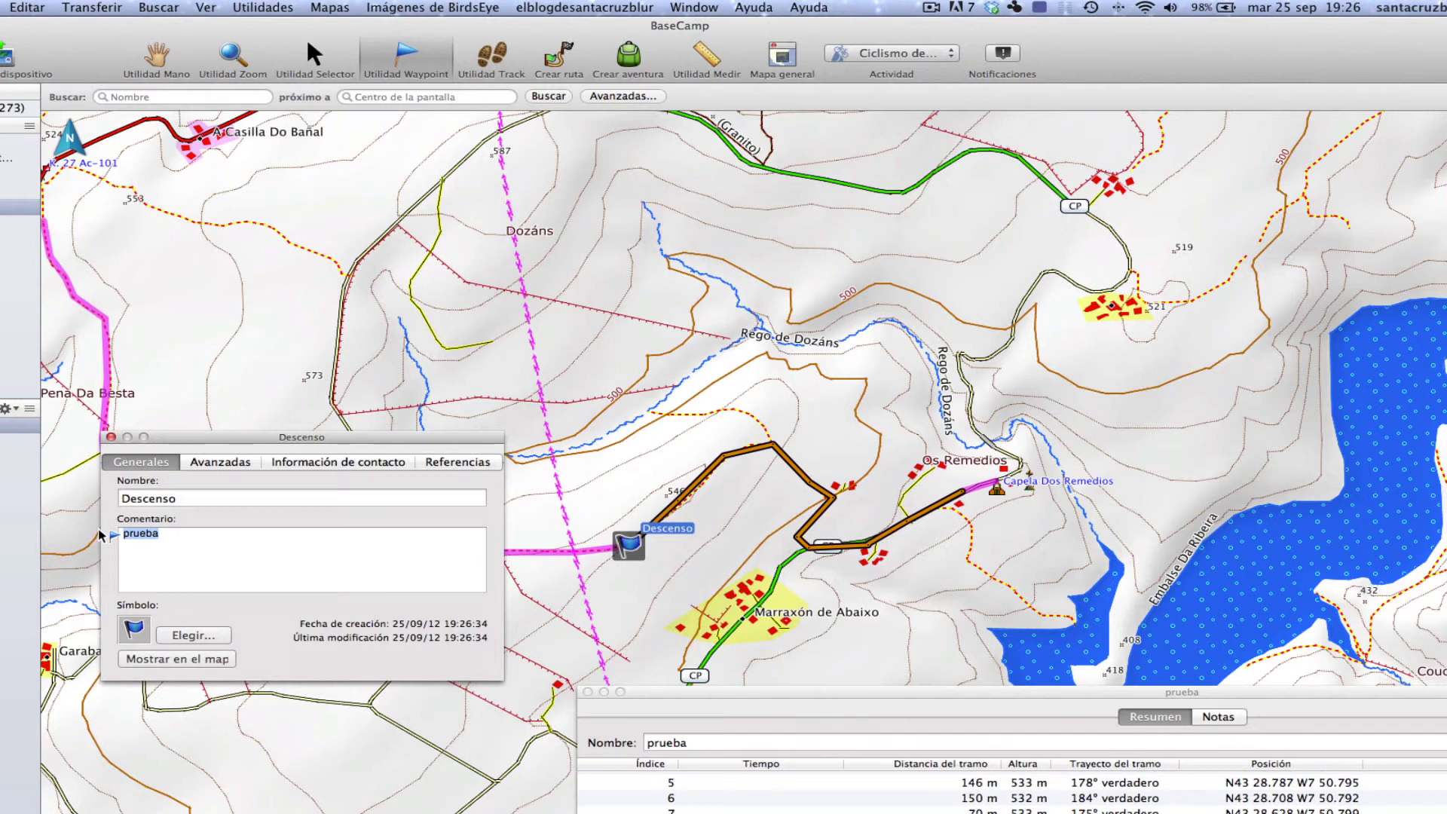
{"action": "type", "text": "Comienx"}
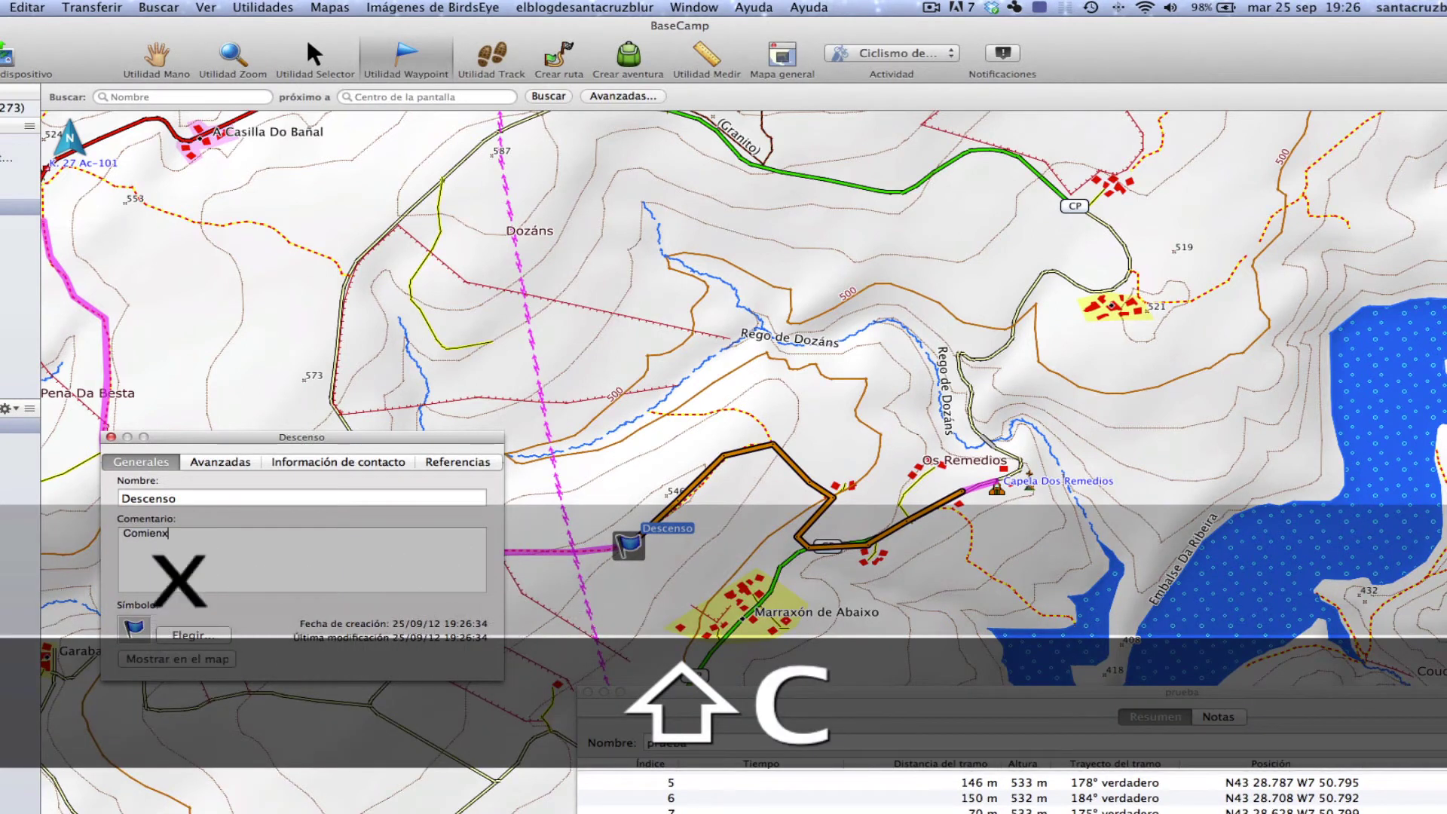
{"action": "type", "text": "o"}
{"action": "key", "text": "BackSpace"}
{"action": "key", "text": "BackSpace"}
{"action": "type", "text": "zo de u"}
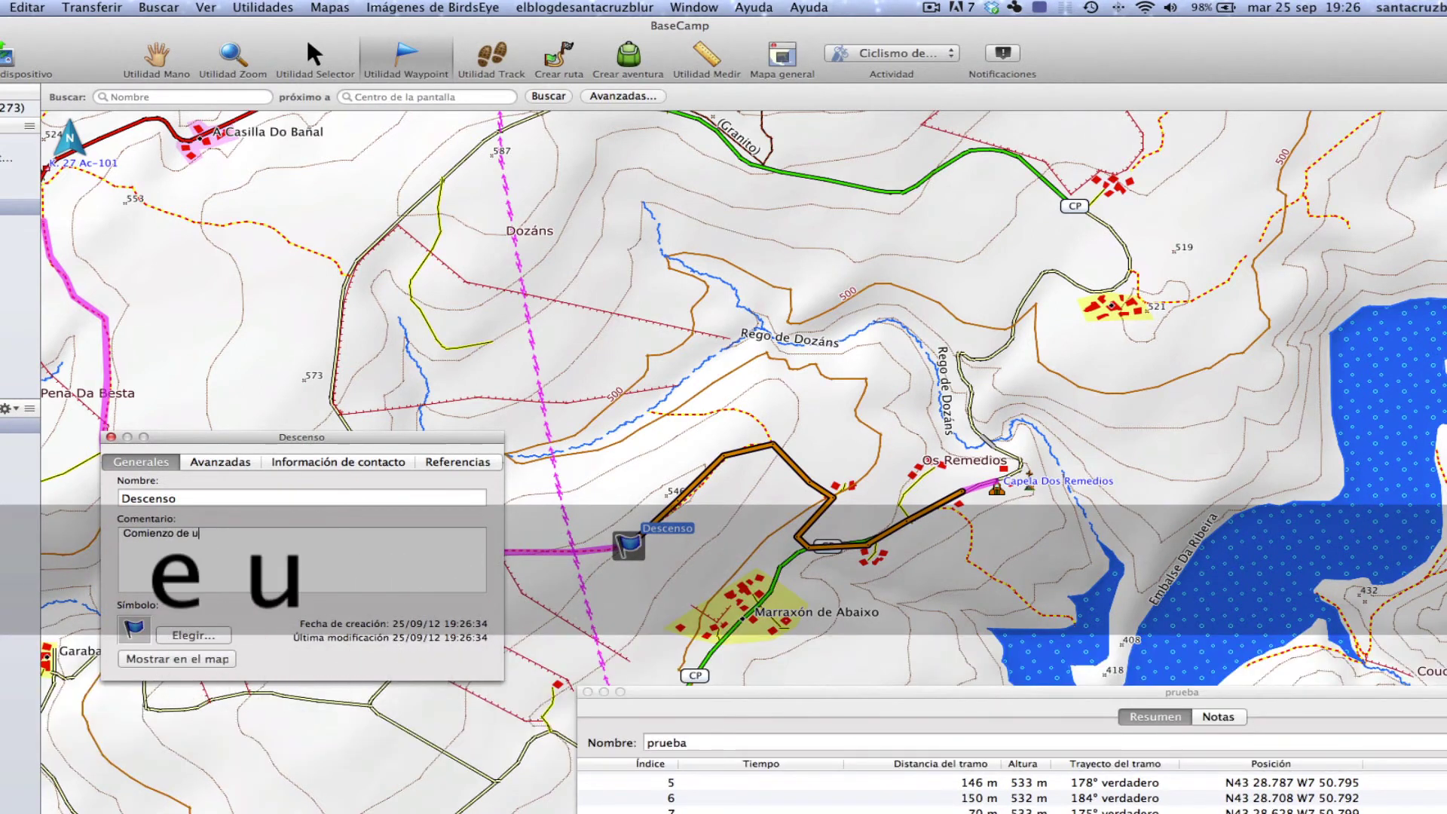
{"action": "type", "text": "n descenso "}
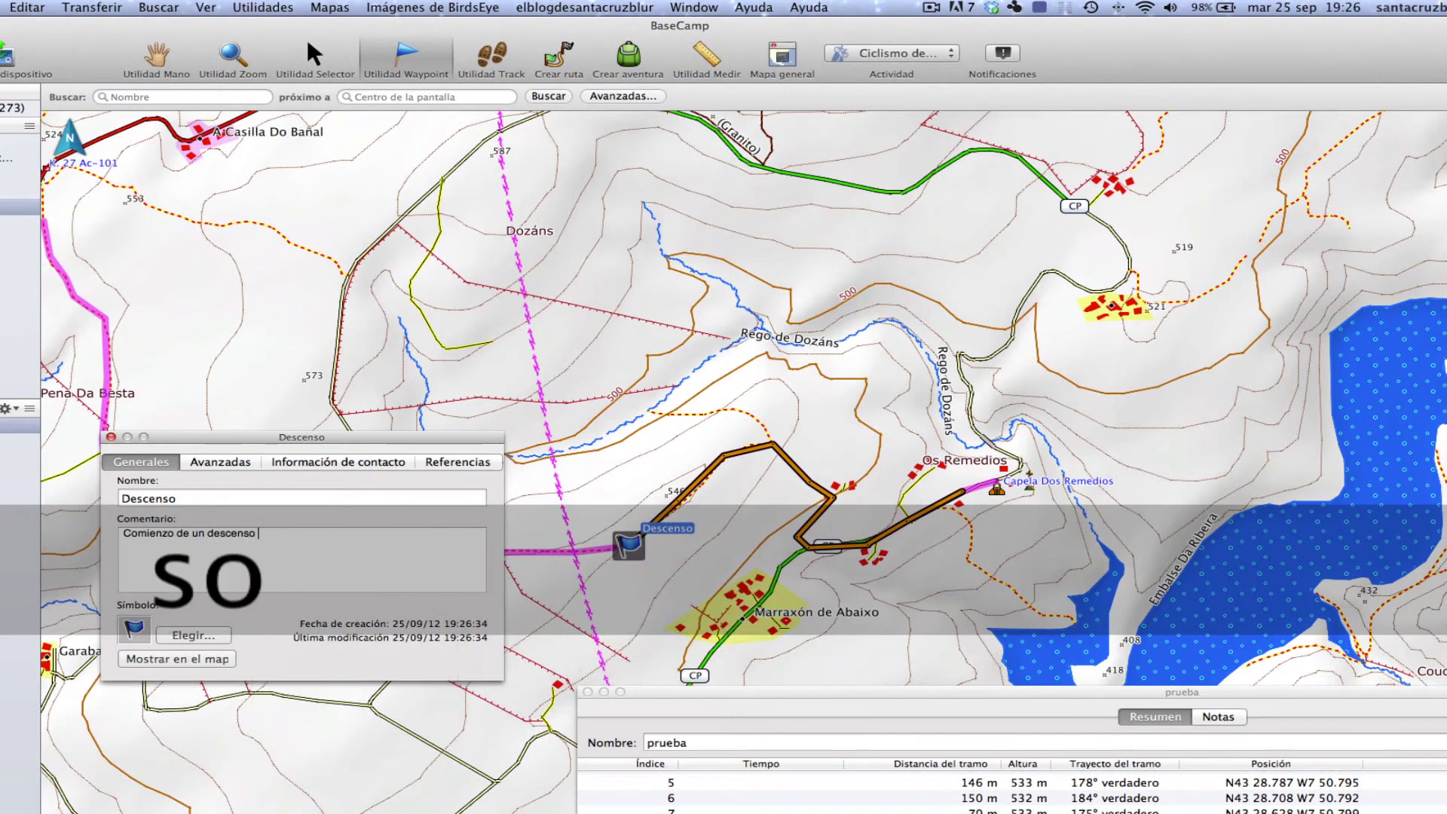
{"action": "type", "text": "de"}
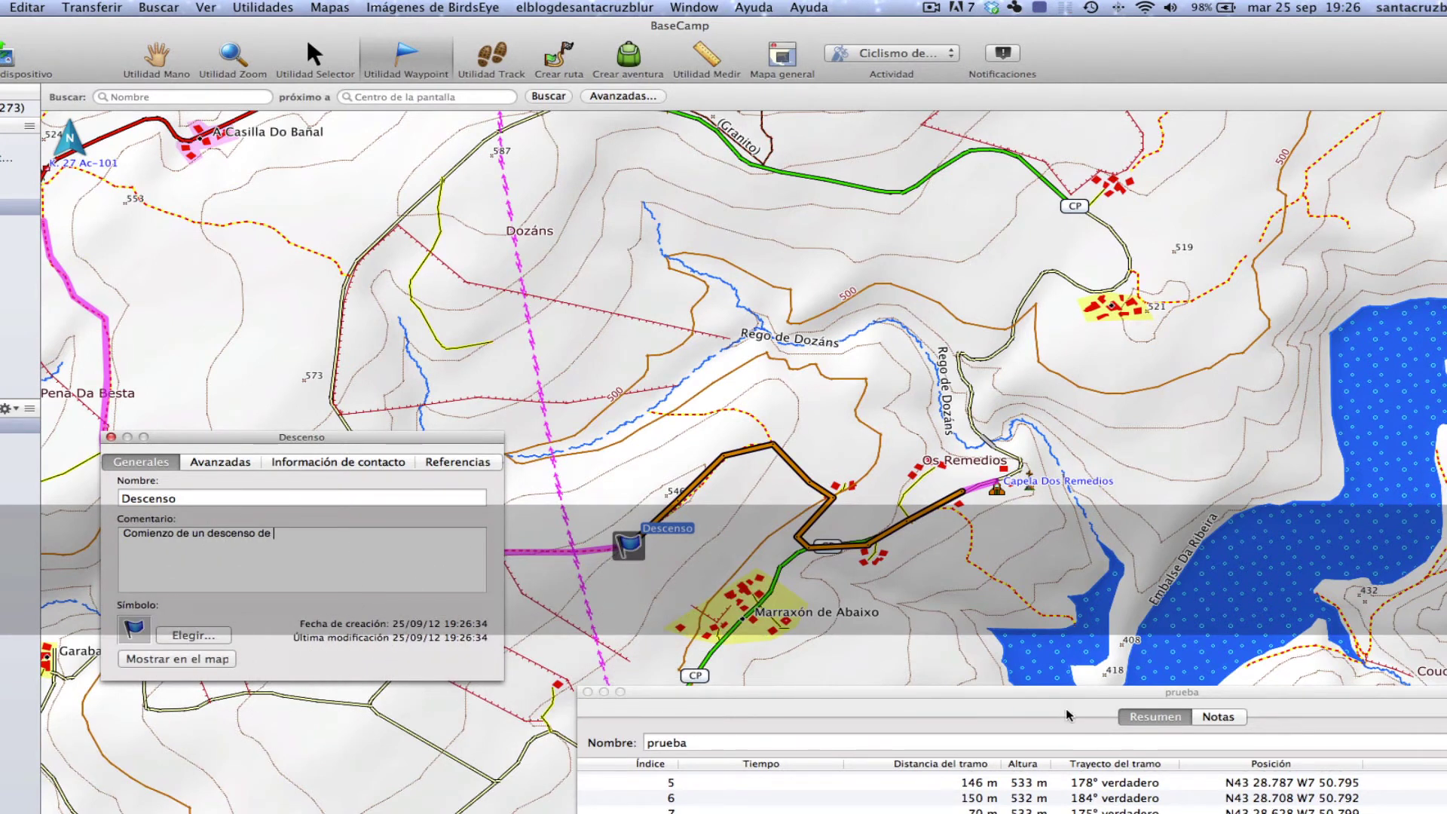
- Move the track's properties window off the map and continue the waypoint comment with "1,1 kms, y con una pendiente del"
{"action": "left_click_drag", "start_coordinate": [1059, 695], "coordinate": [1142, 810]}
{"action": "left_click", "coordinate": [318, 533]}
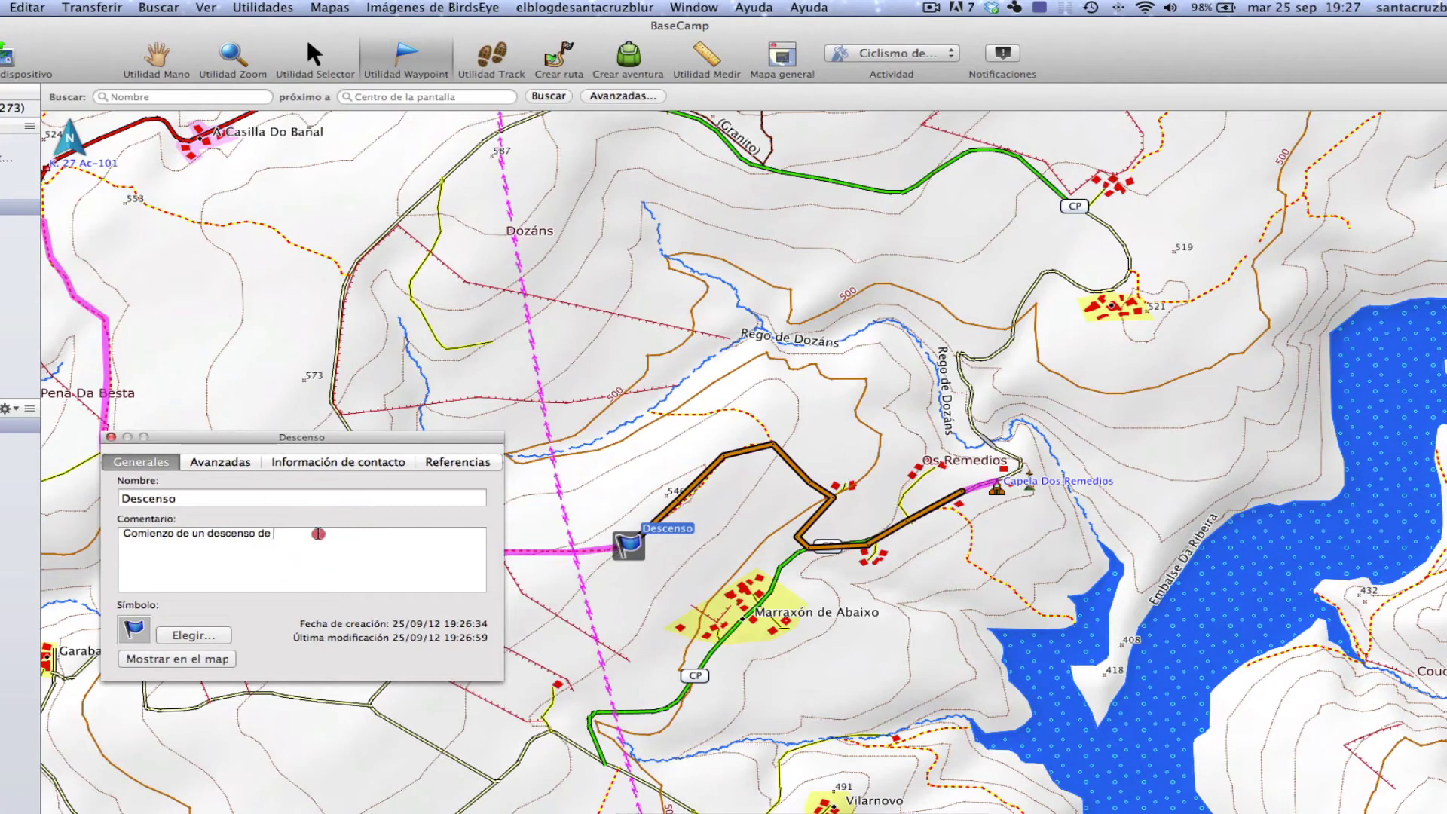
{"action": "type", "text": "1,1"}
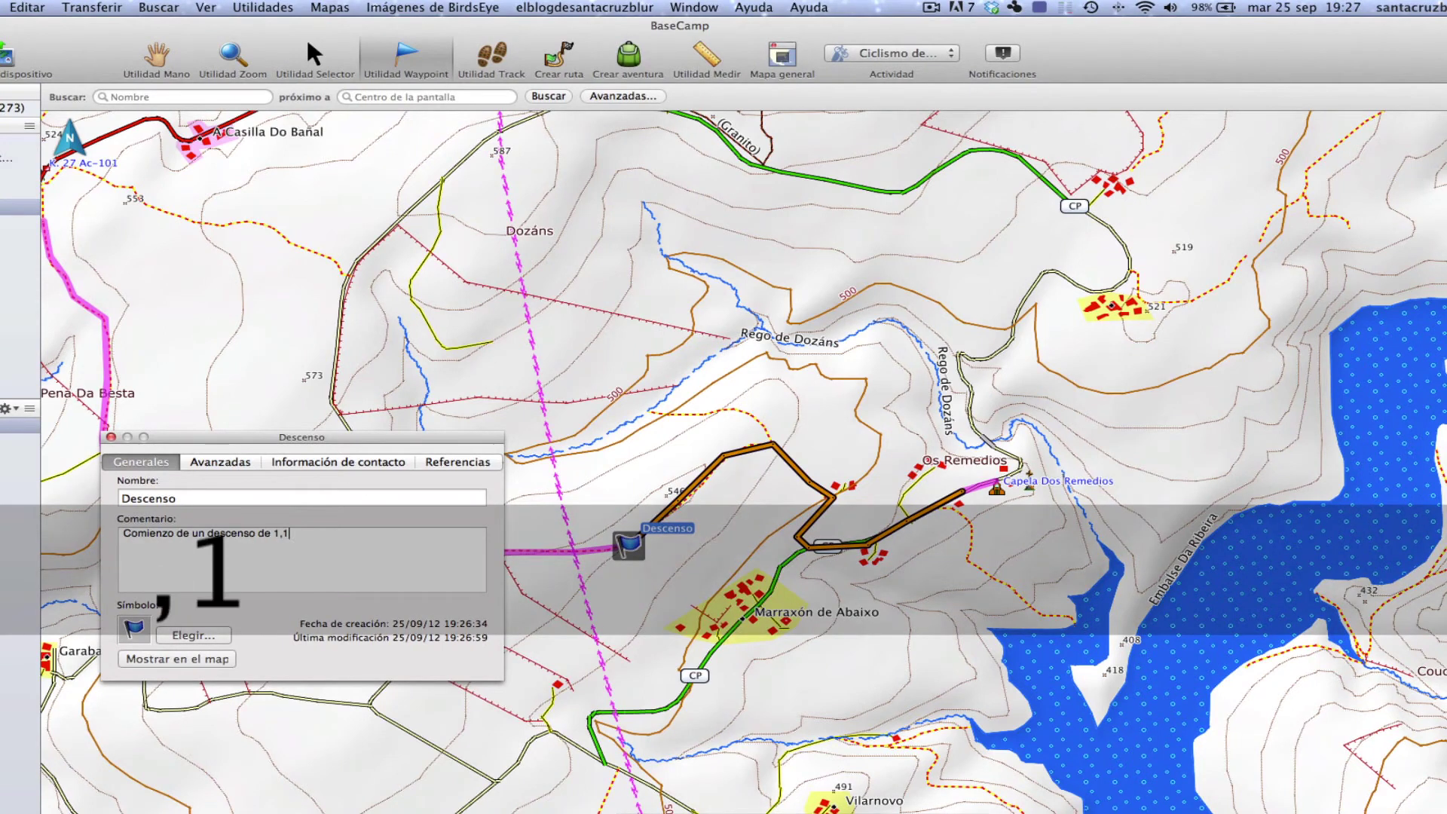
{"action": "type", "text": " k"}
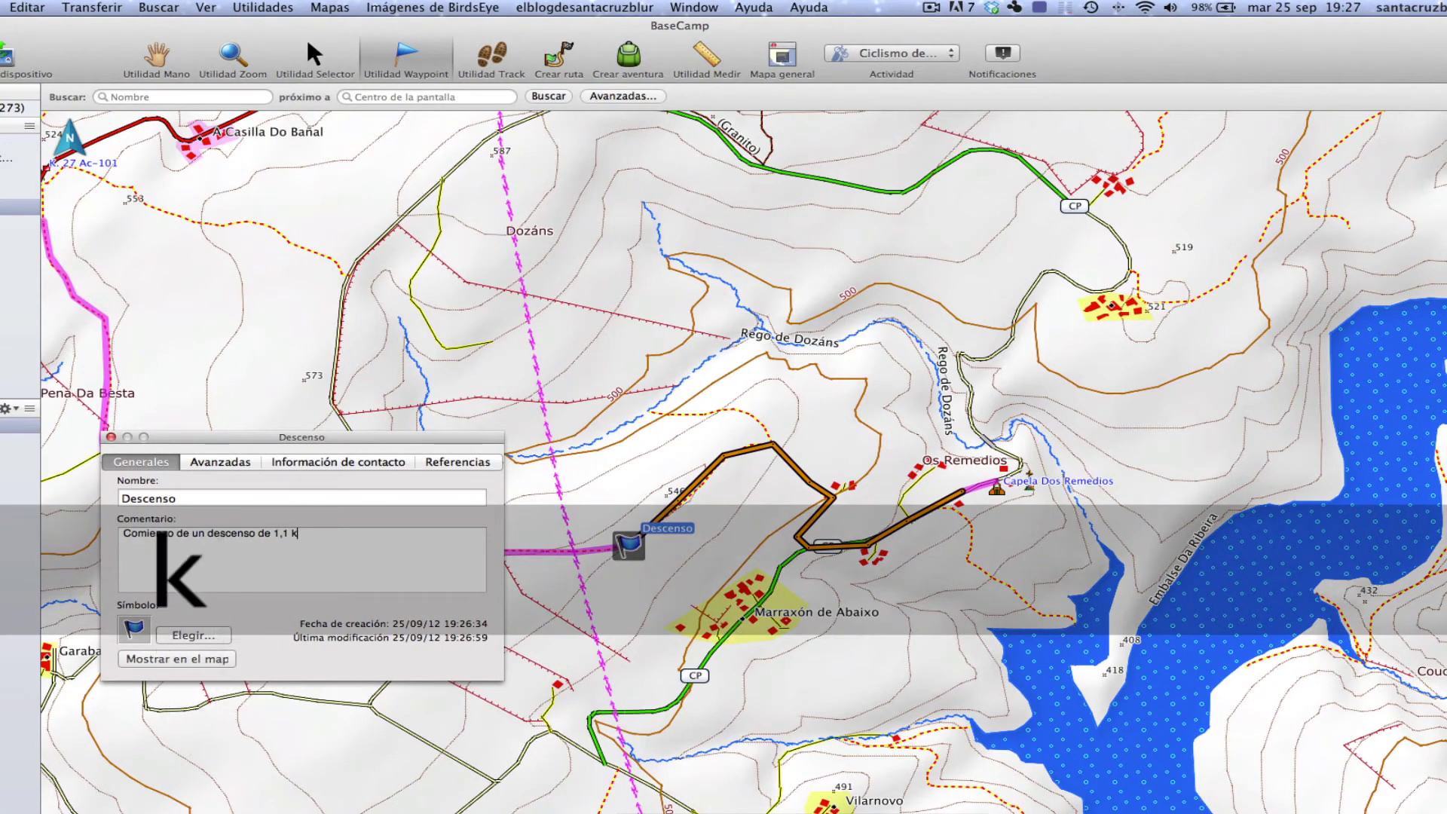
{"action": "type", "text": "ms, y "}
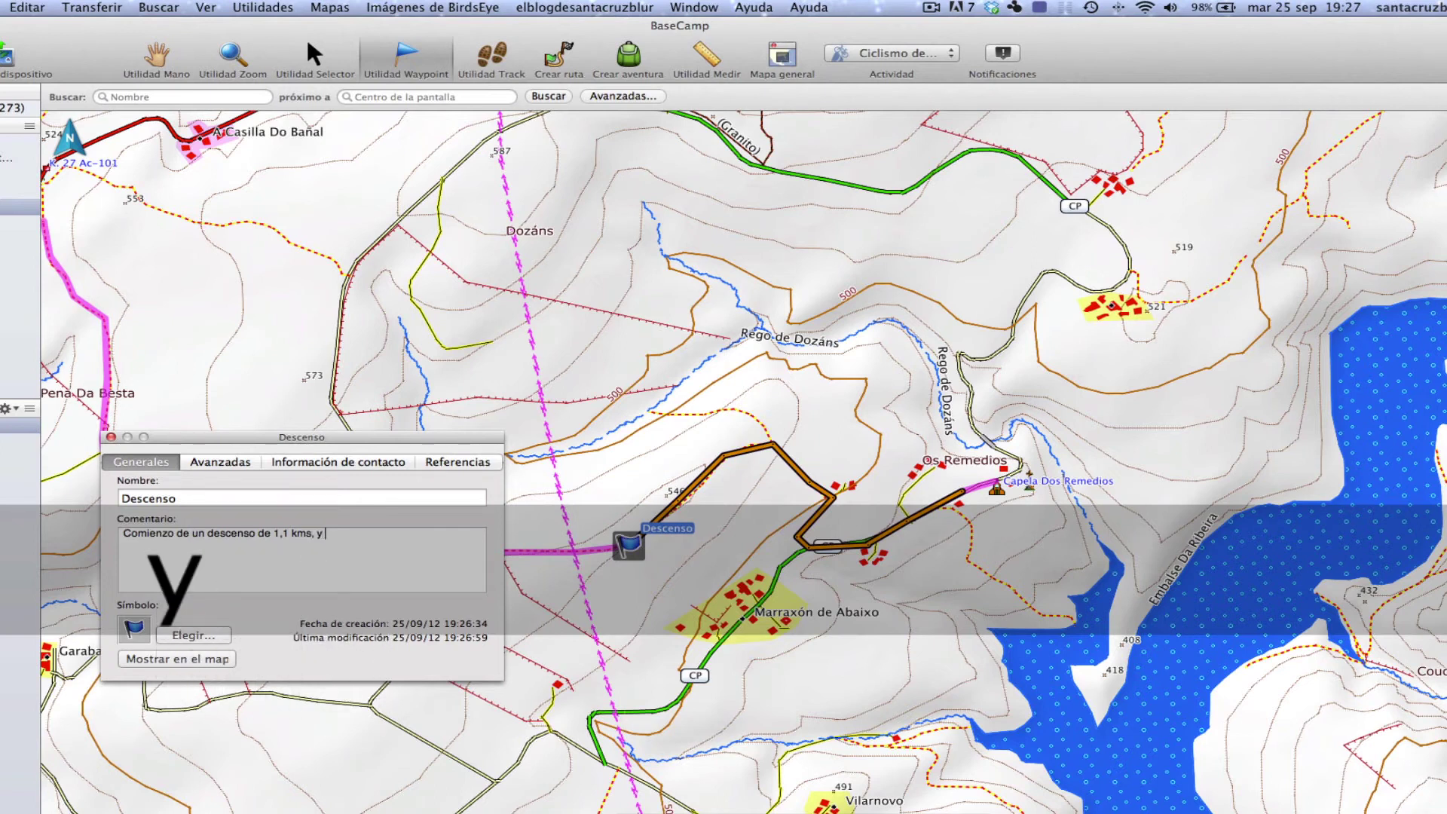
{"action": "type", "text": "con una pendiente"}
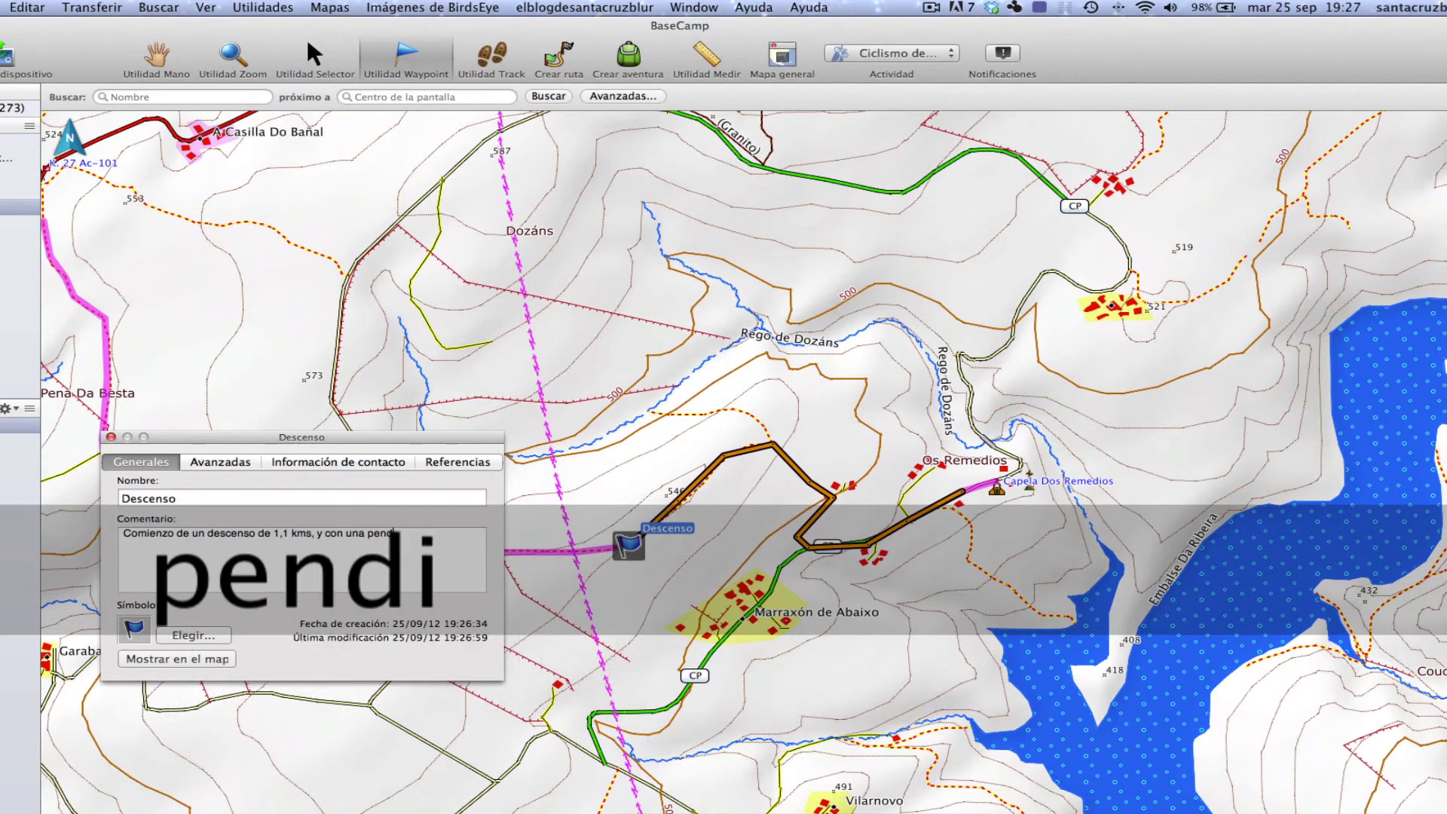
{"action": "type", "text": " del"}
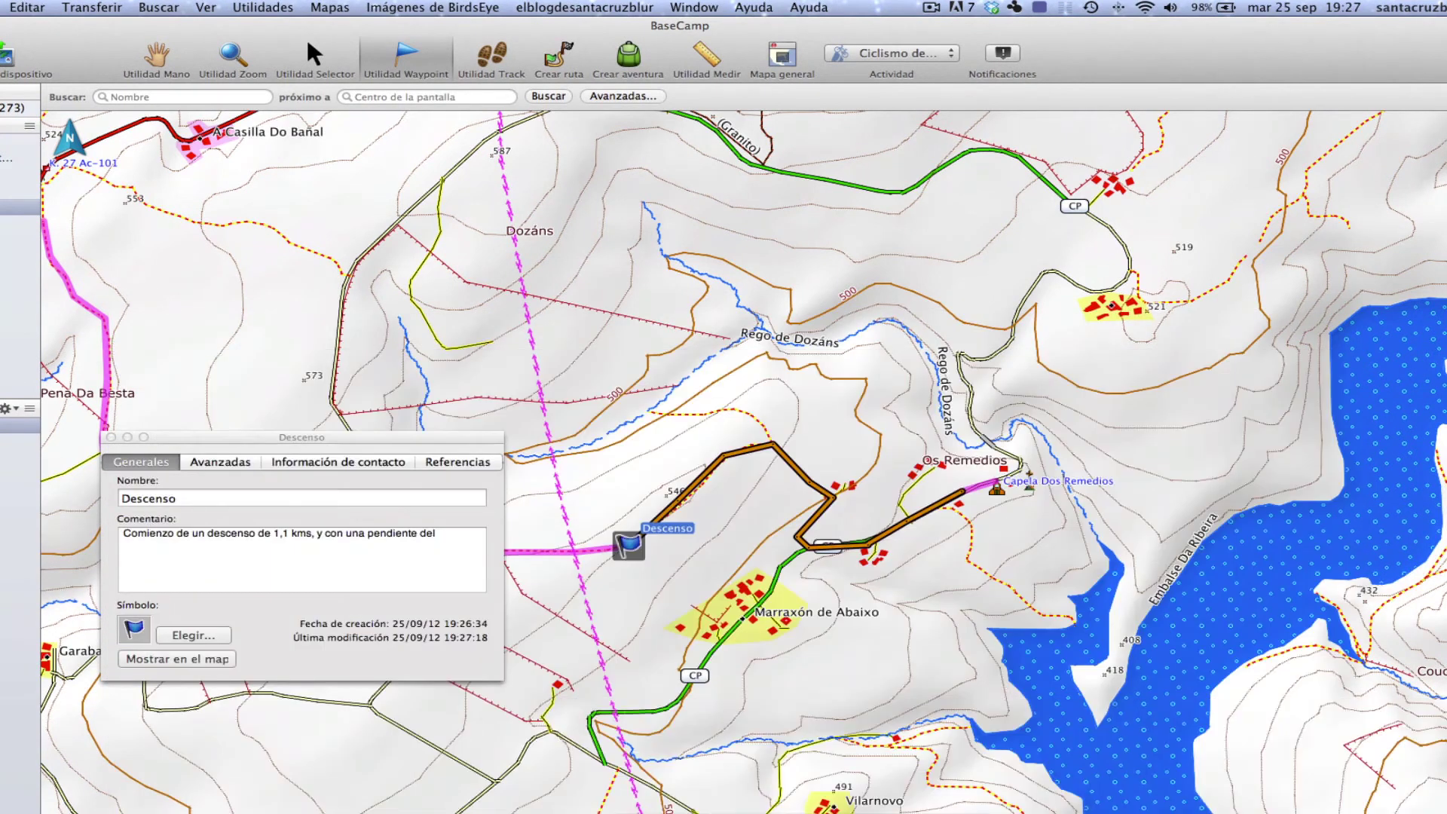
- Finish the Descenso comment with the slope "-6,5%" below the text, separated by a blank line
{"action": "left_click", "coordinate": [445, 534]}
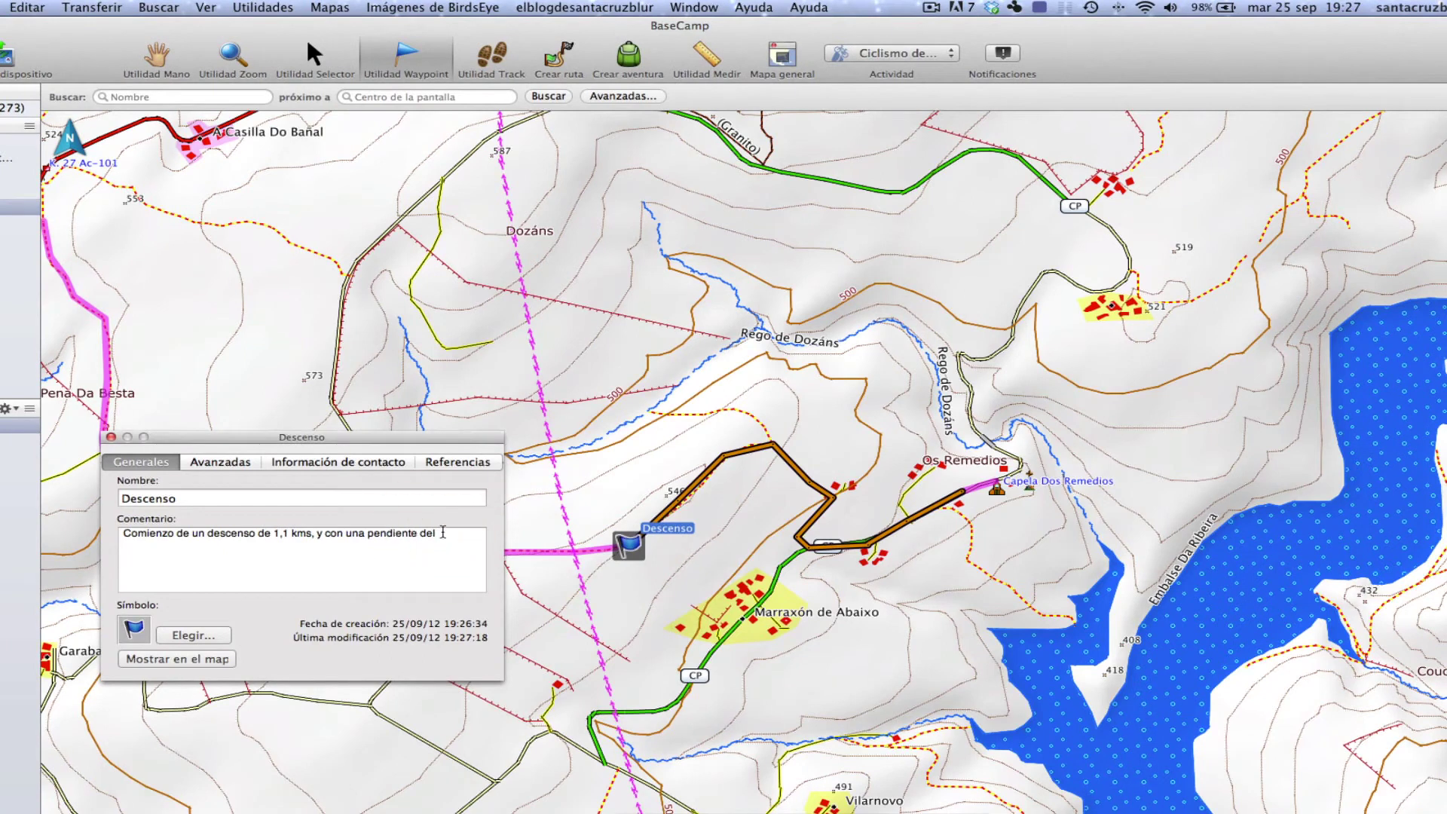
{"action": "key", "text": "Return"}
{"action": "key", "text": "Return"}
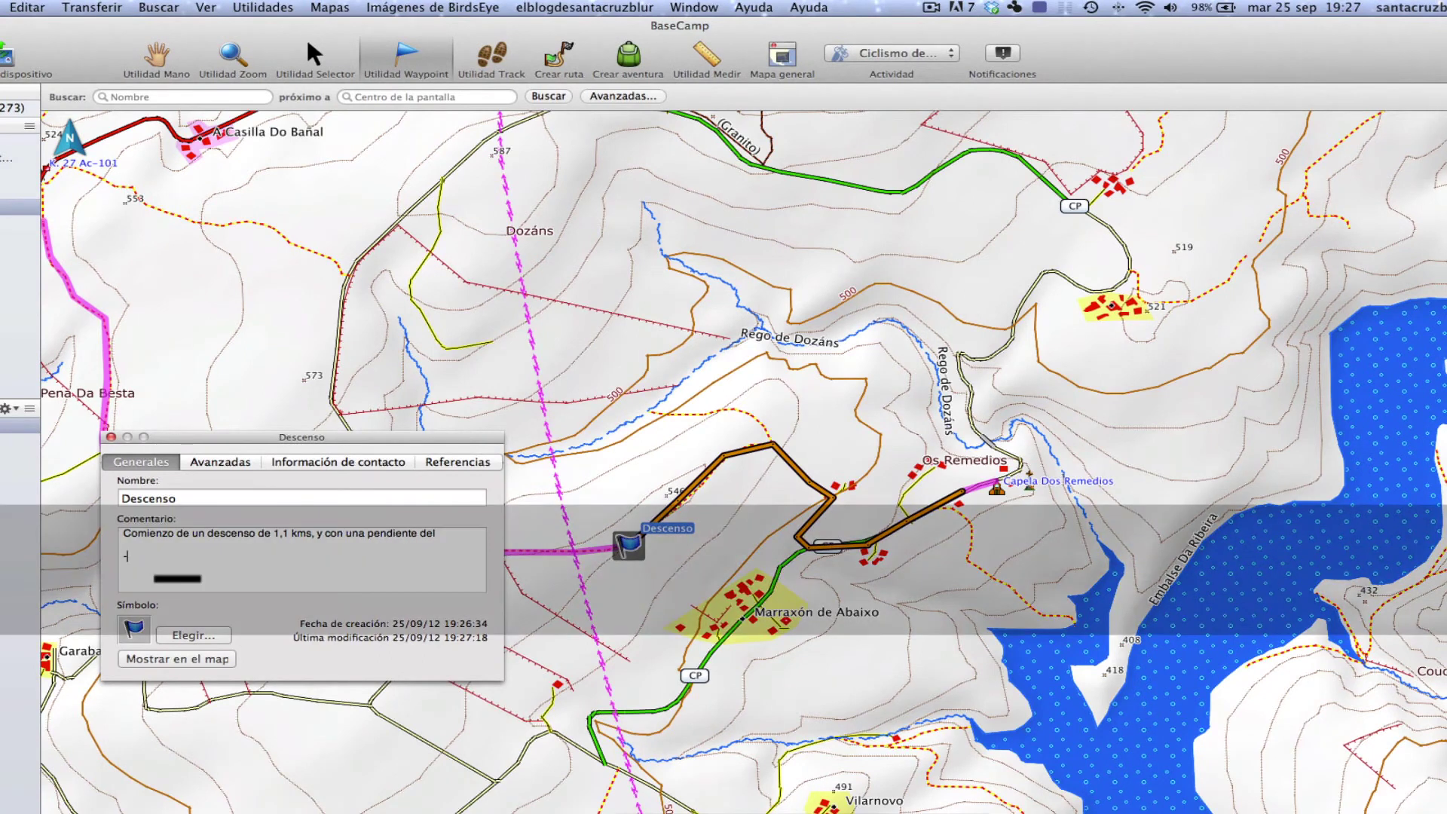
{"action": "type", "text": "-6,5%"}
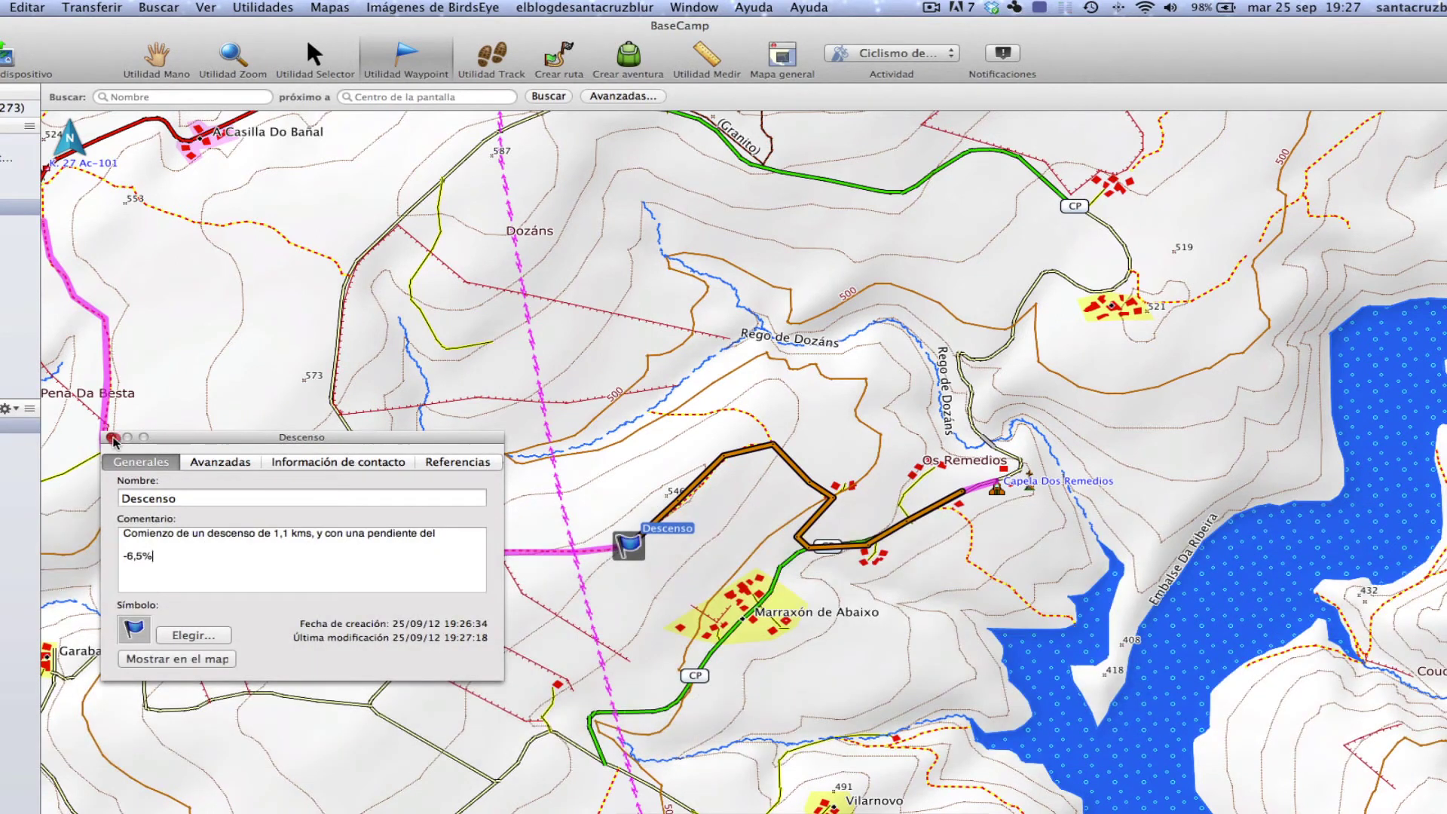
{"action": "left_click", "coordinate": [112, 438]}
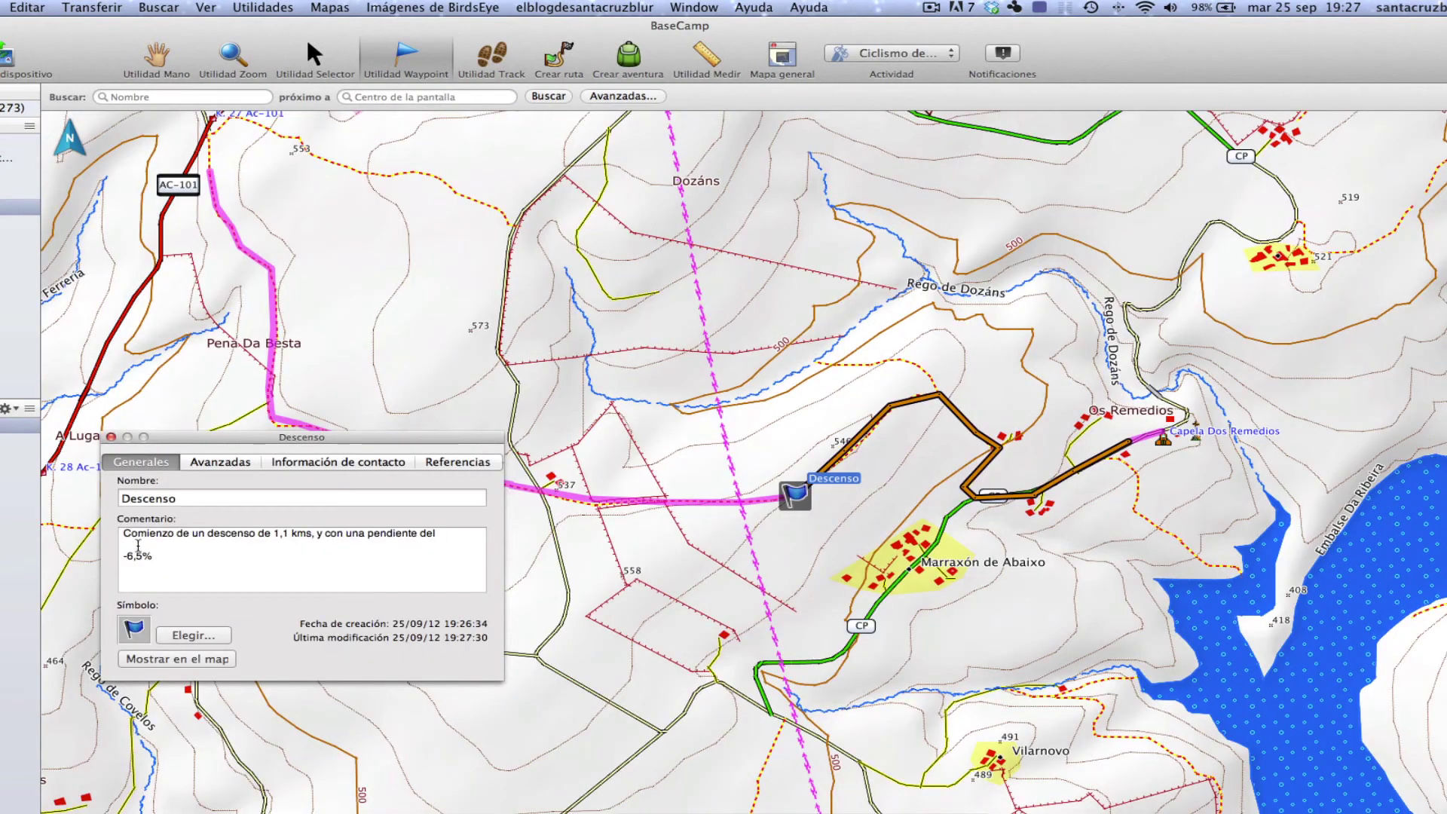
- Change the Descenso waypoint's symbol to a red flag and close its properties
{"action": "left_click", "coordinate": [188, 635]}
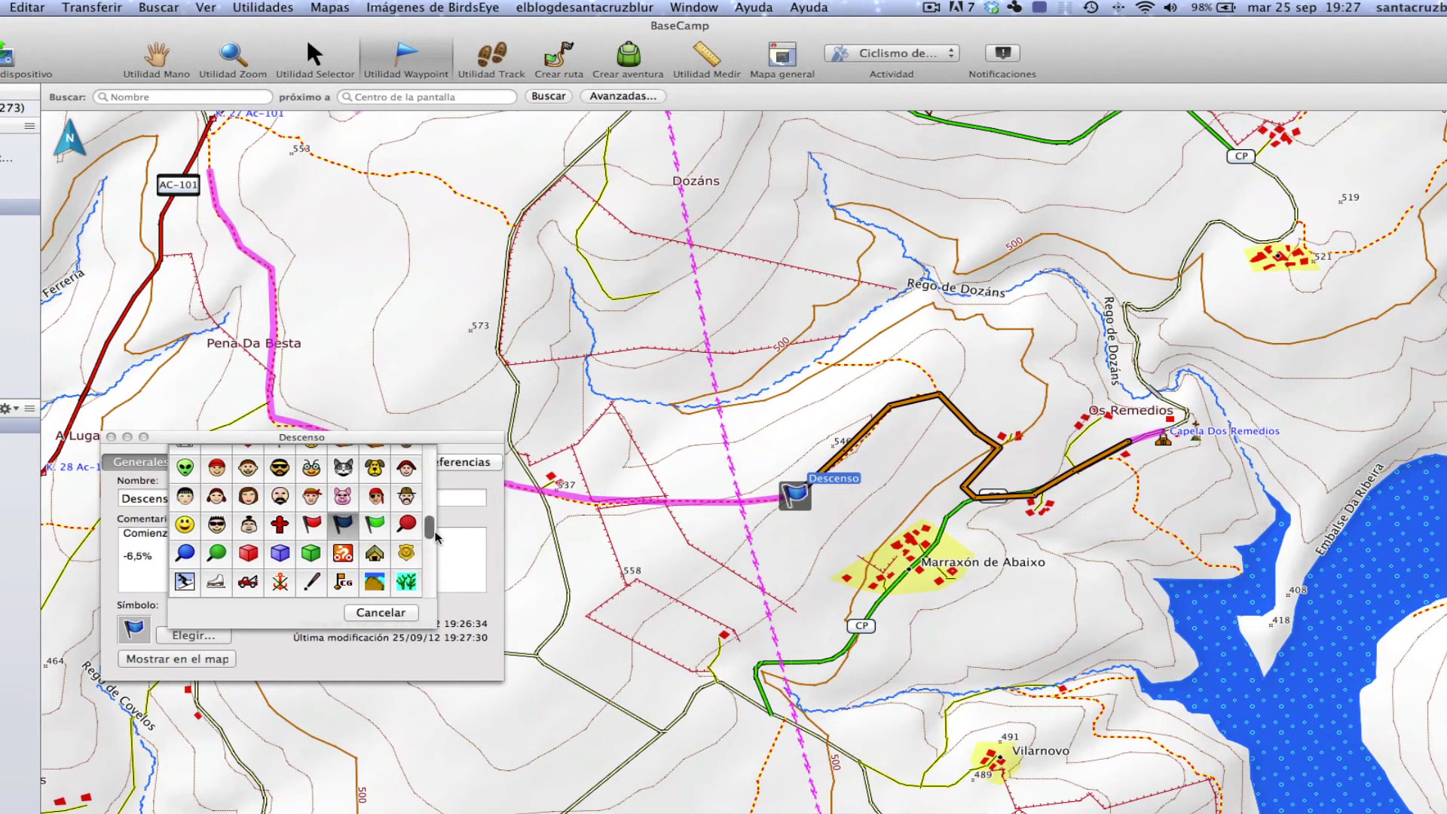
{"action": "left_click_drag", "start_coordinate": [431, 530], "coordinate": [439, 495]}
{"action": "left_click", "coordinate": [185, 469]}
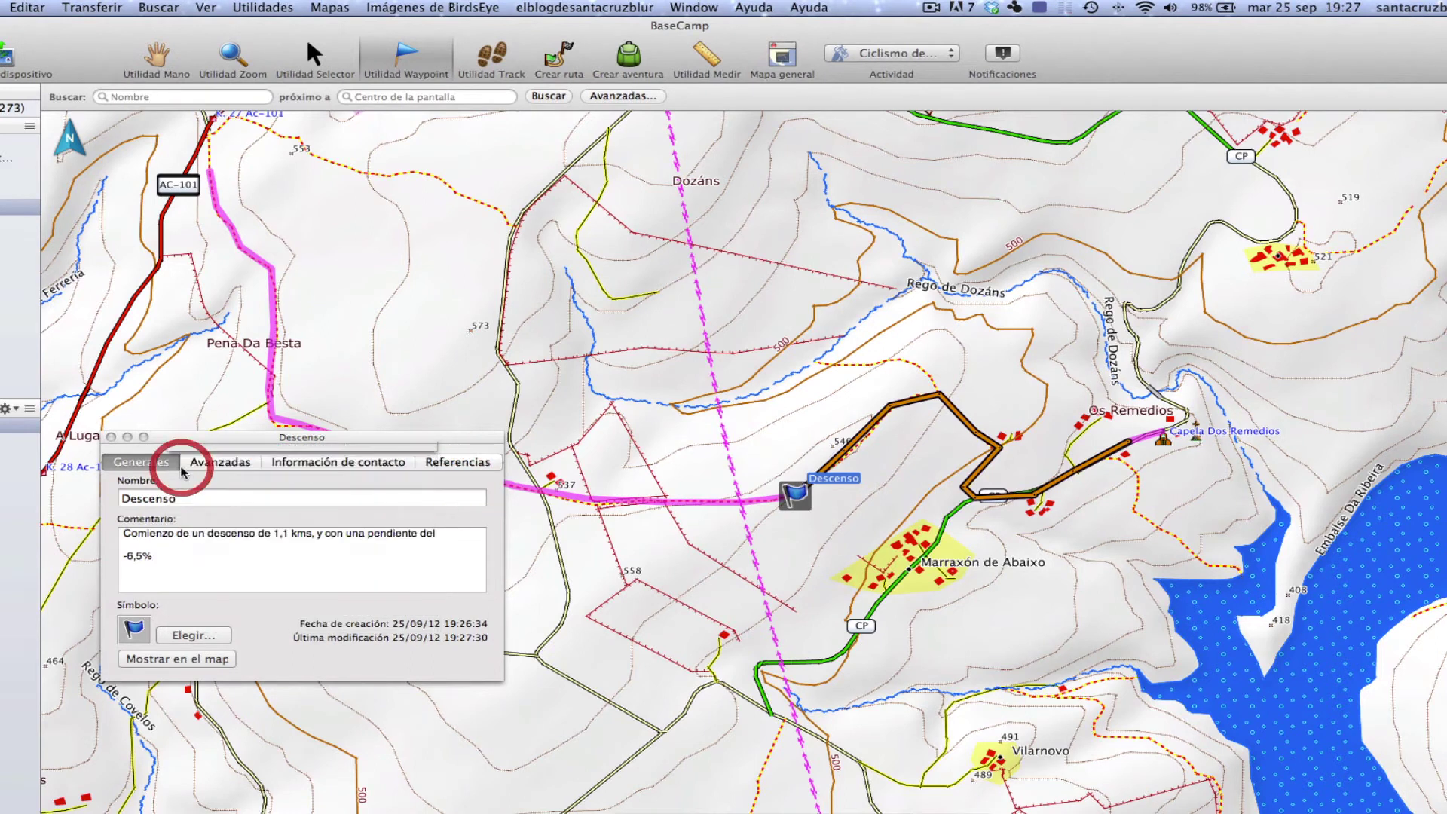
{"action": "left_click", "coordinate": [112, 437]}
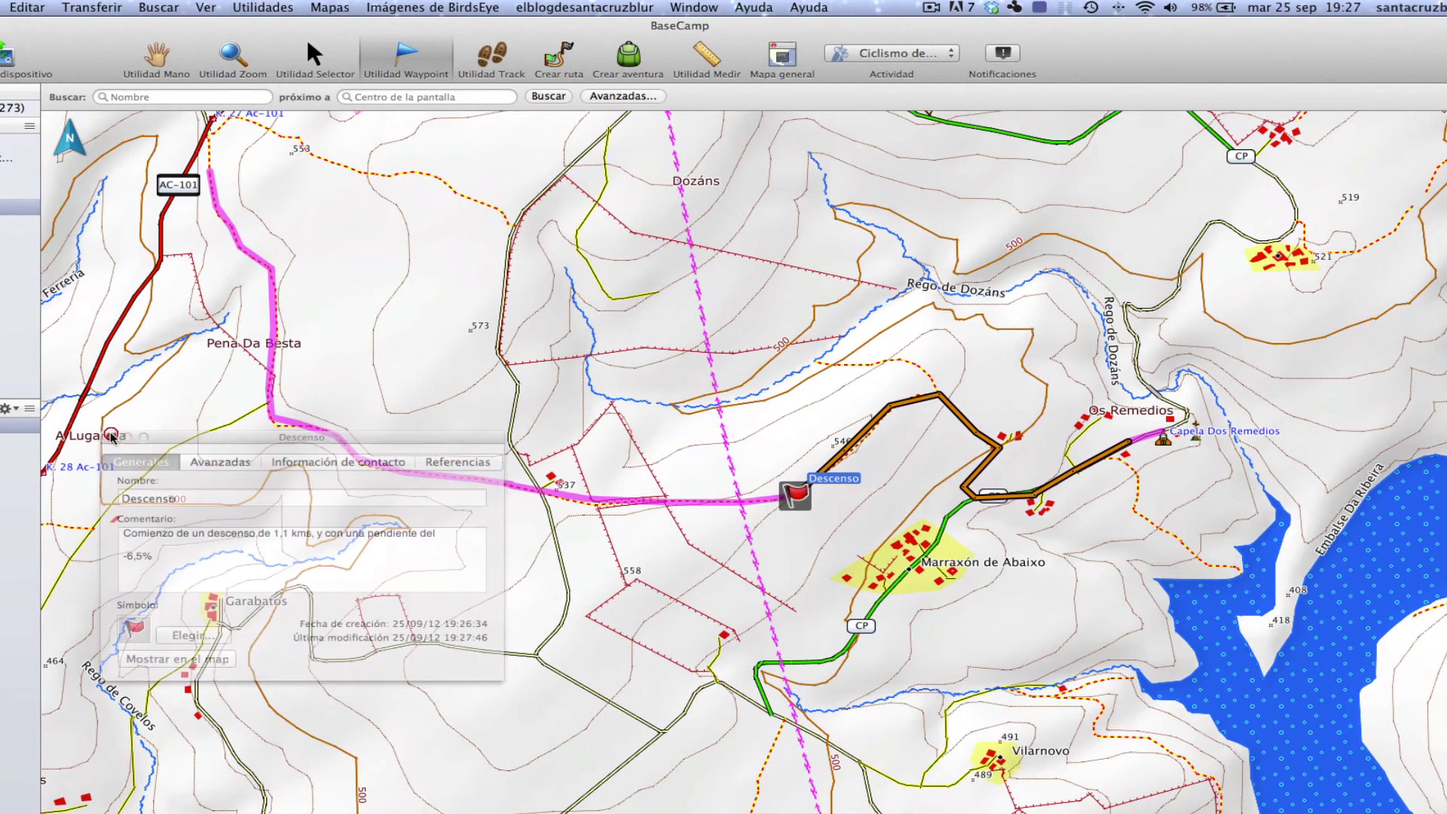
- Place a second waypoint where the highlighted descent ends near Os Remedios and name it "Fin de descenso."
{"action": "left_click", "coordinate": [1131, 446]}
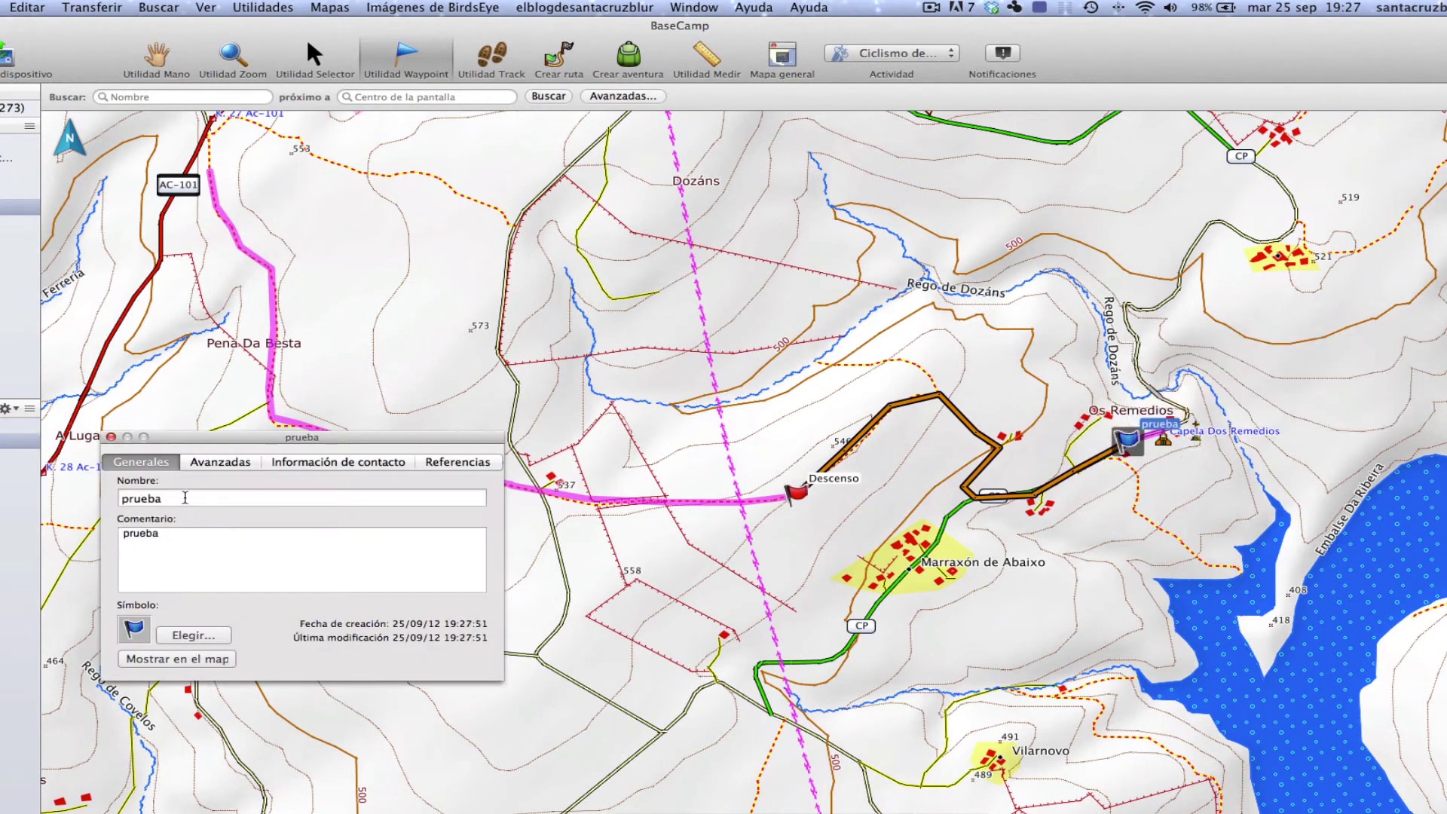
{"action": "double_click", "coordinate": [184, 498]}
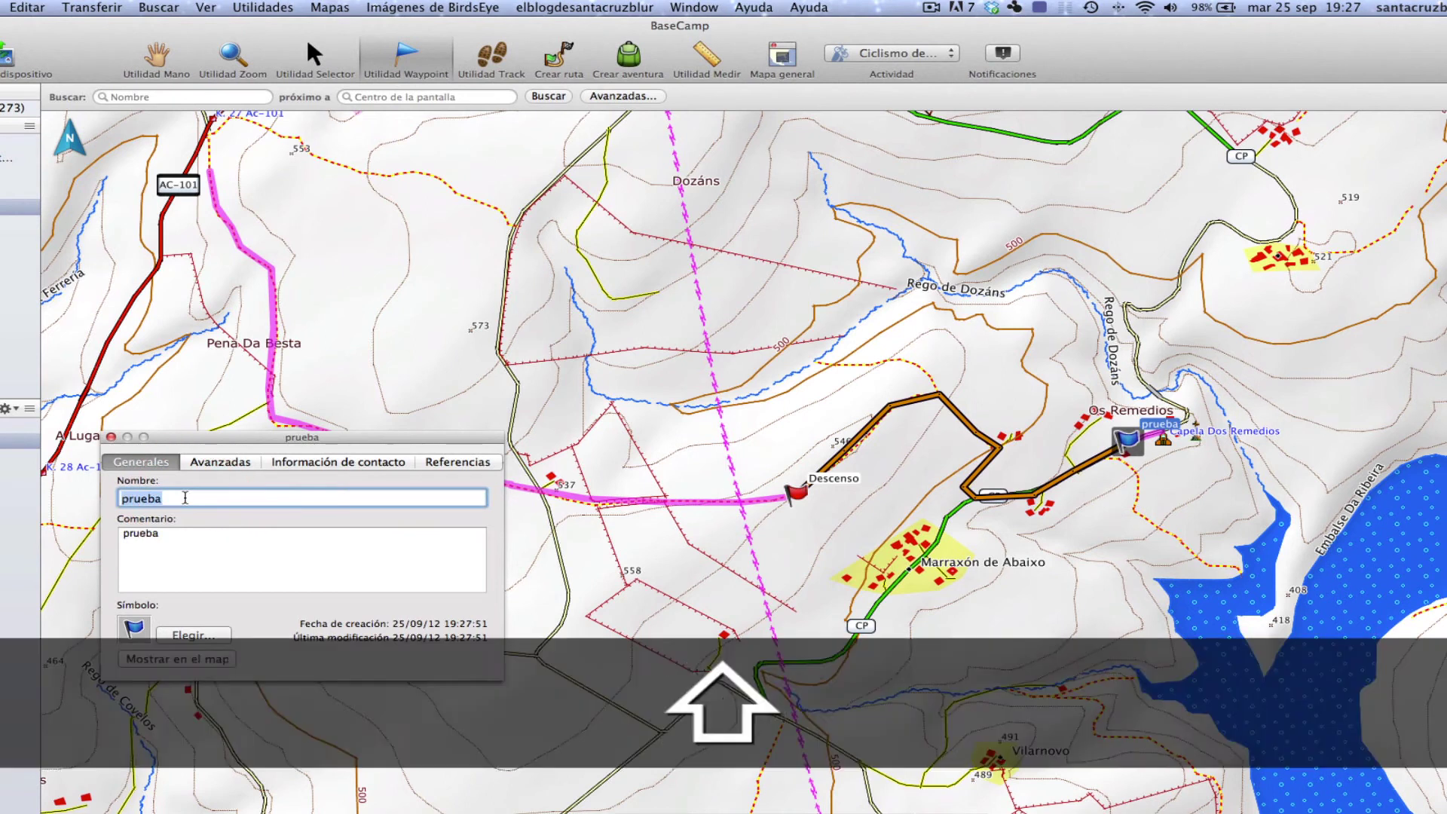
{"action": "type", "text": "Fin de des"}
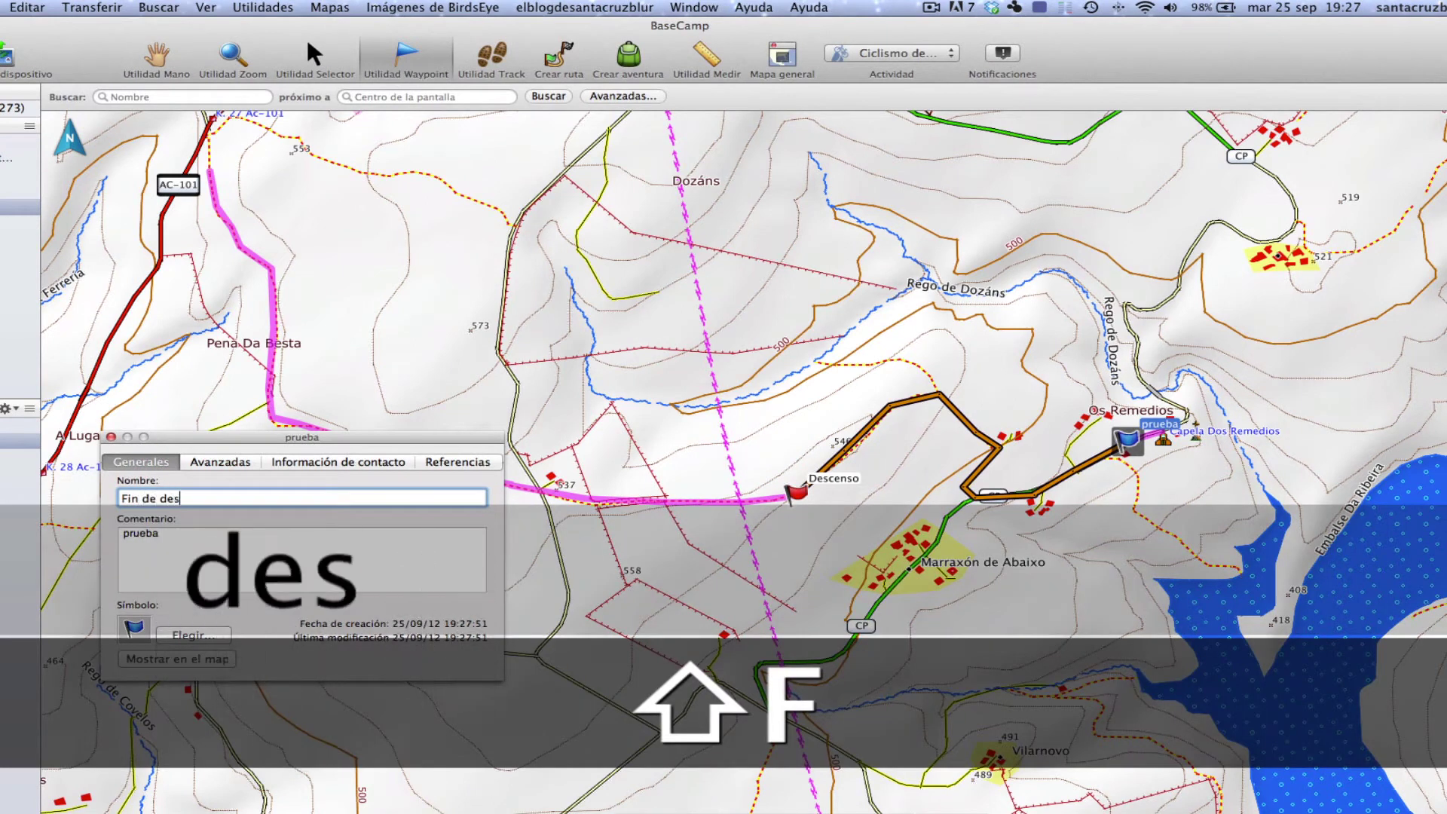
{"action": "type", "text": "censo."}
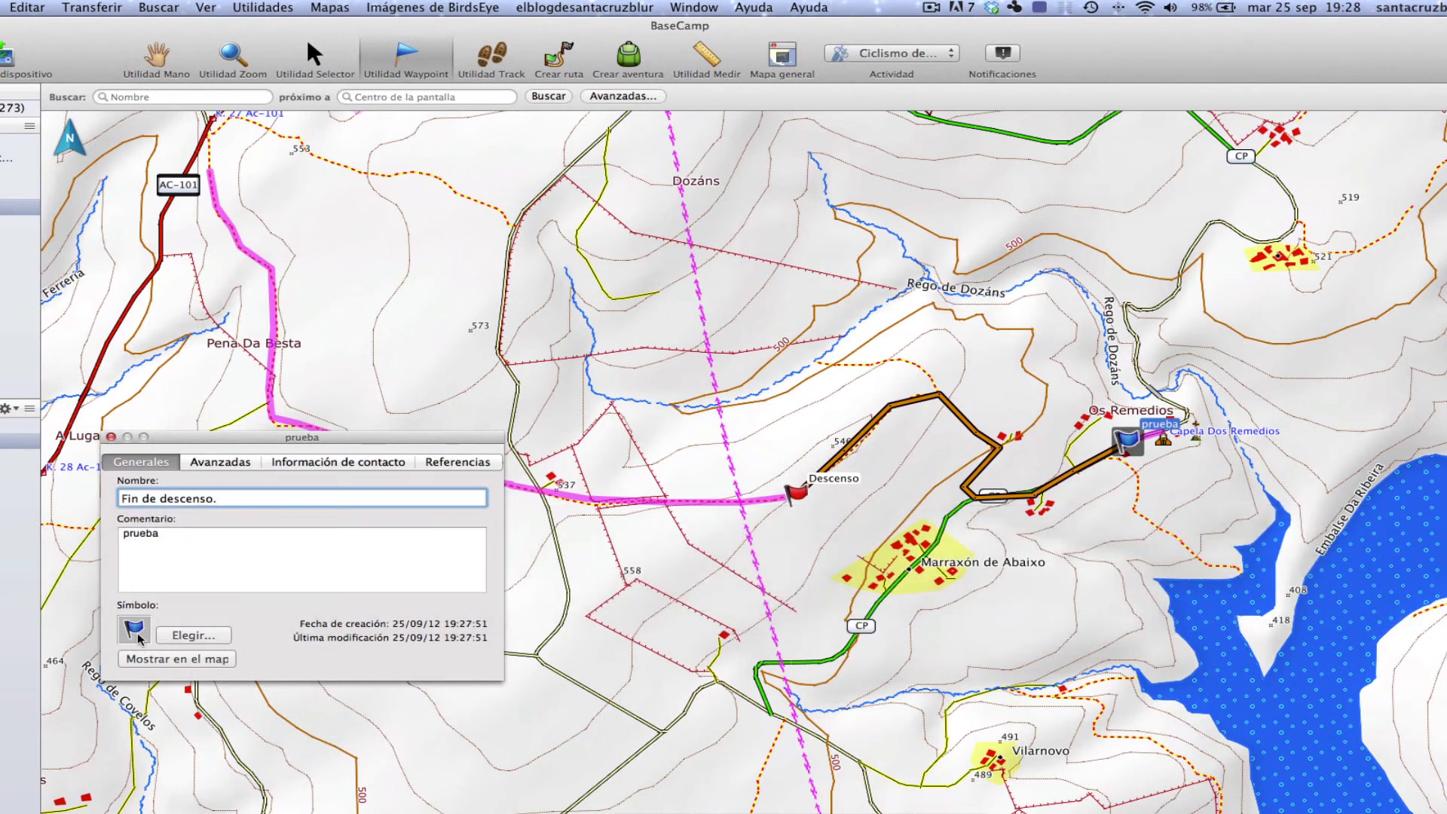
- Change the end-of-descent waypoint's symbol to a green flag and close its properties
{"action": "left_click", "coordinate": [193, 633]}
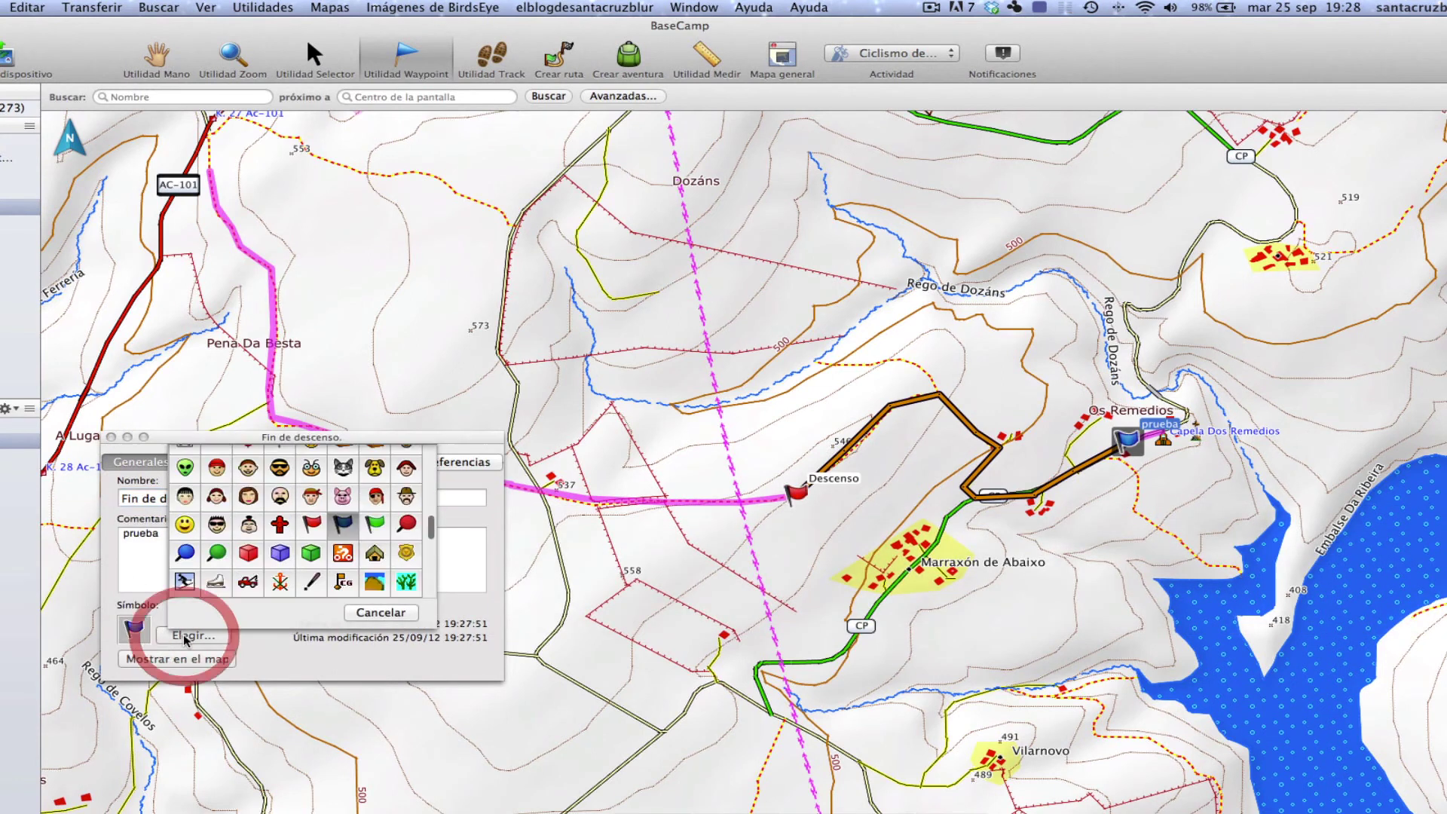
{"action": "left_click", "coordinate": [377, 521]}
{"action": "left_click", "coordinate": [110, 437]}
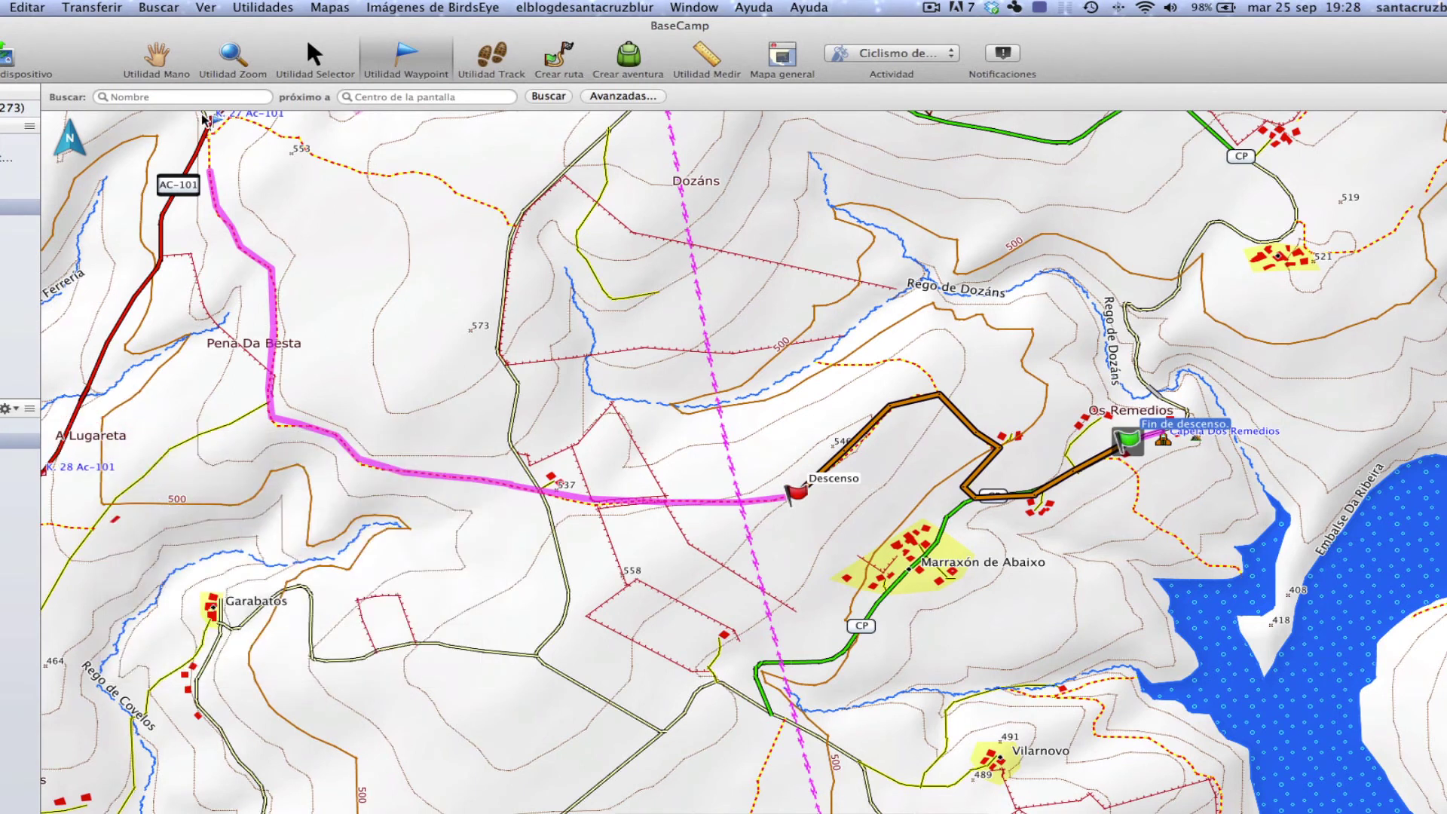
- Examine the descent between the red and green flags with the Selector tool, and switch to the Hand tool
{"action": "left_click", "coordinate": [310, 52]}
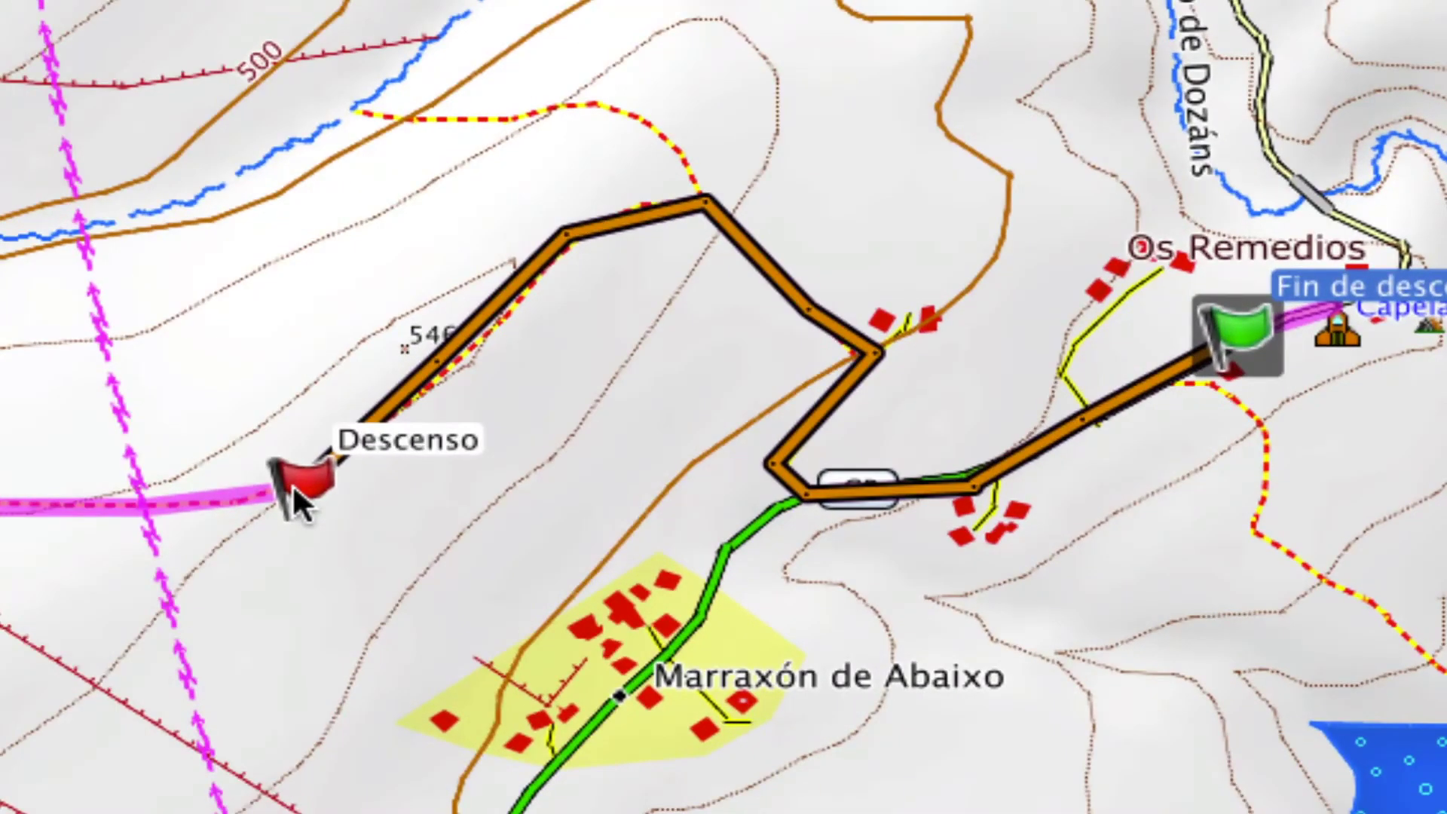
{"action": "mouse_move", "coordinate": [293, 488]}
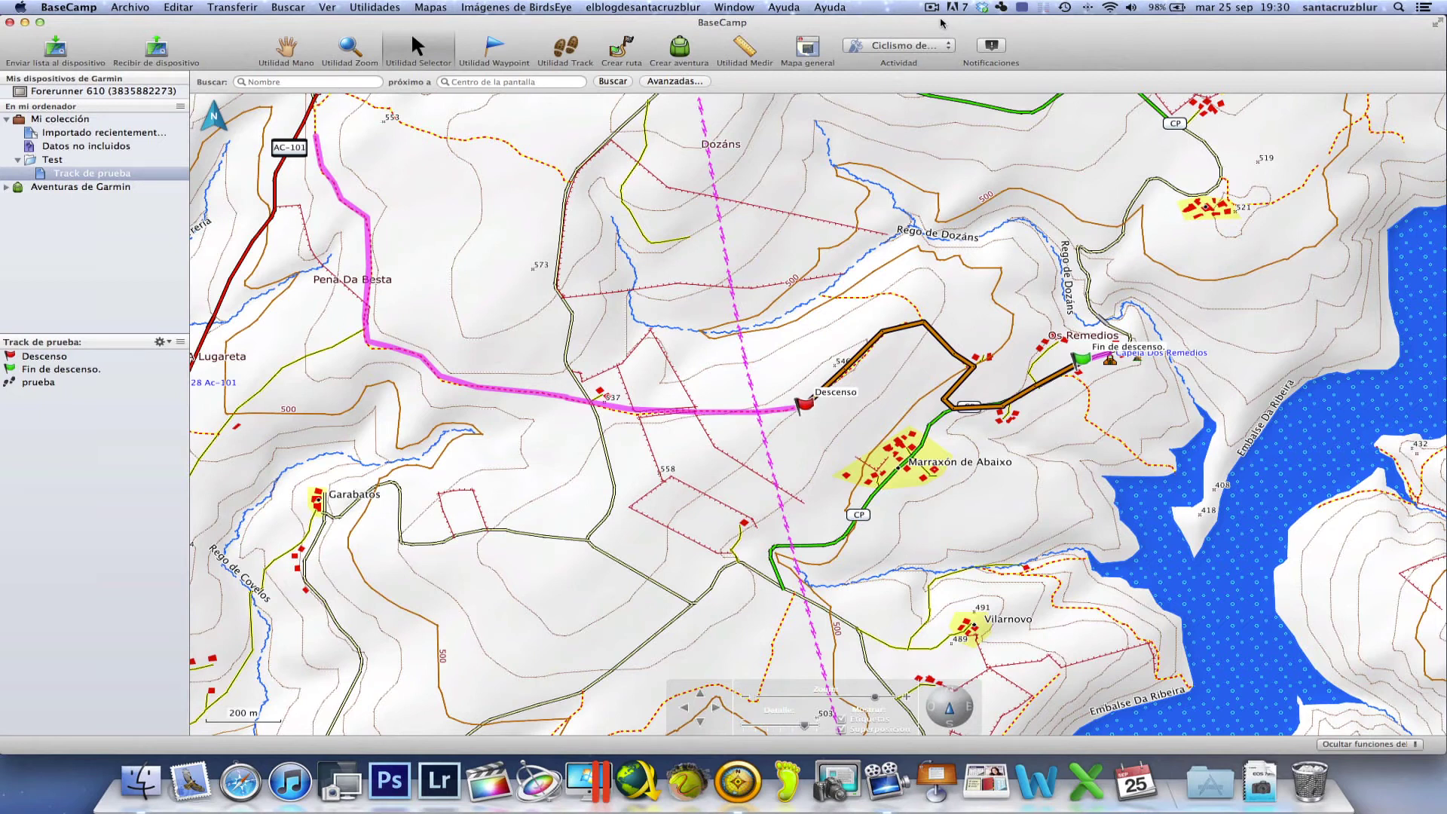
{"action": "left_click", "coordinate": [293, 54]}
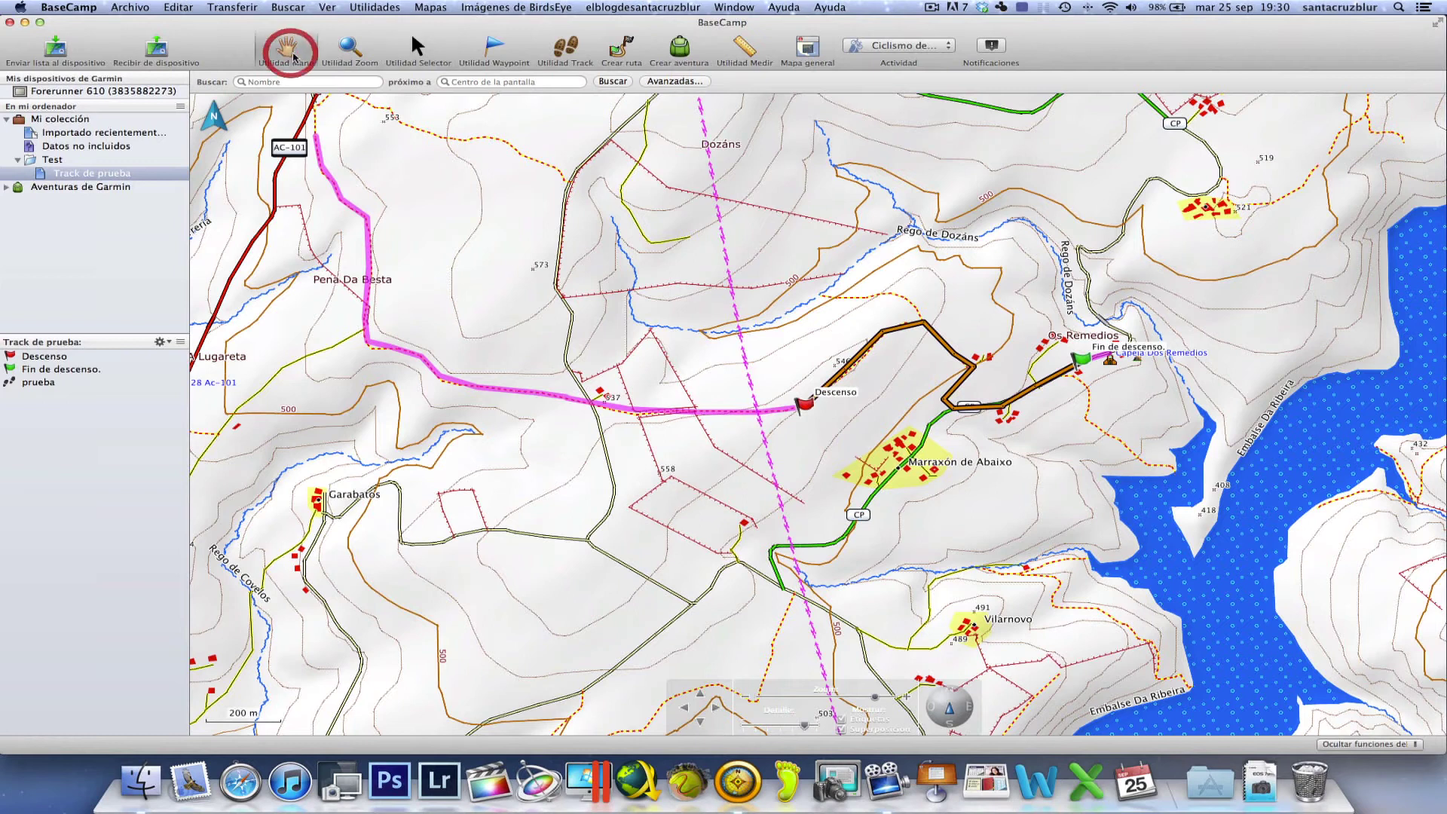
- Place a waypoint on the track where it crosses the minor road west of the Descenso flag
{"action": "left_click_drag", "start_coordinate": [484, 197], "coordinate": [602, 267]}
{"action": "left_click_drag", "start_coordinate": [889, 286], "coordinate": [719, 251]}
{"action": "left_click_drag", "start_coordinate": [570, 328], "coordinate": [679, 262]}
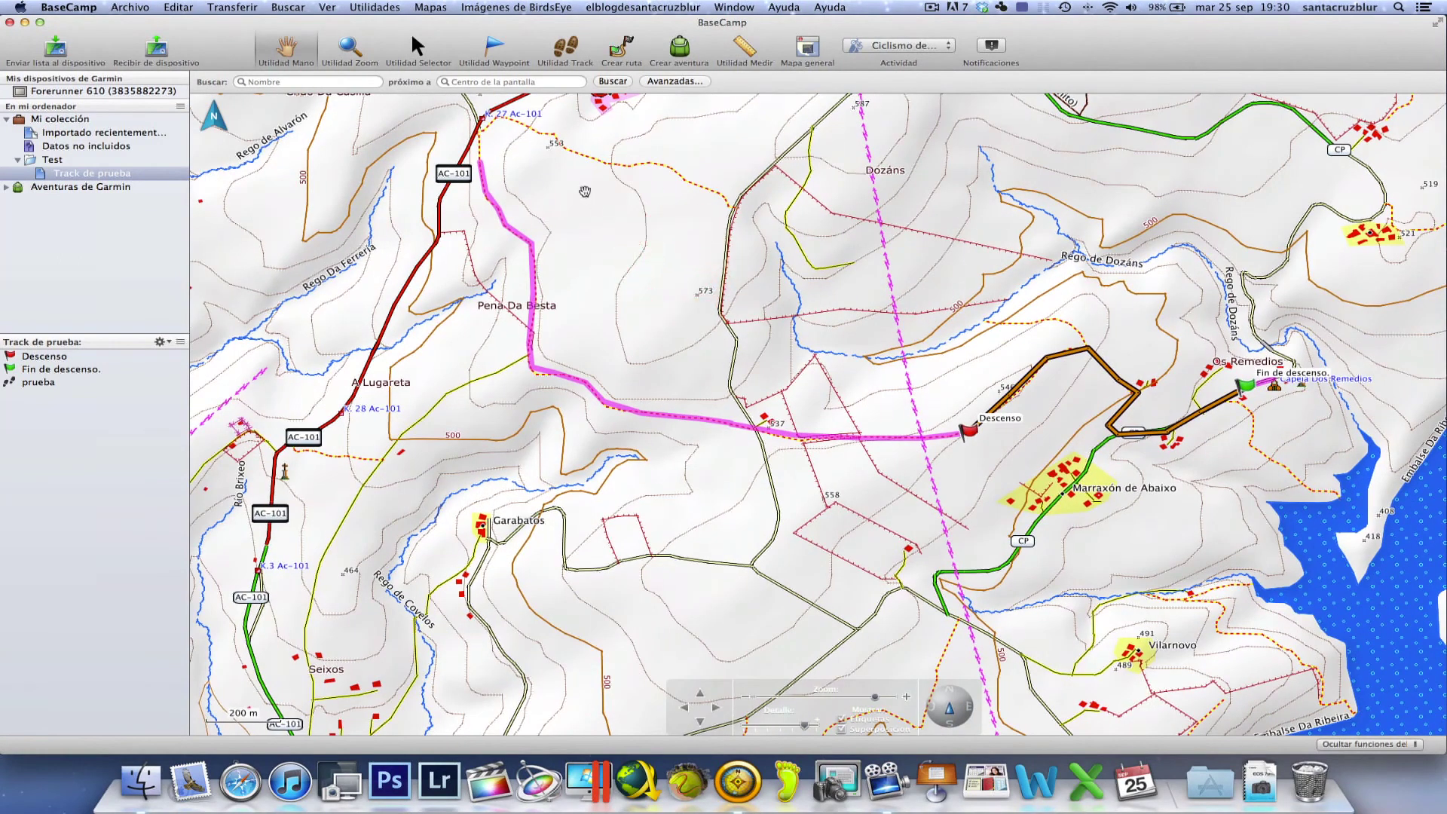
{"action": "scroll", "coordinate": [654, 285], "scroll_direction": "down", "scroll_amount": 2}
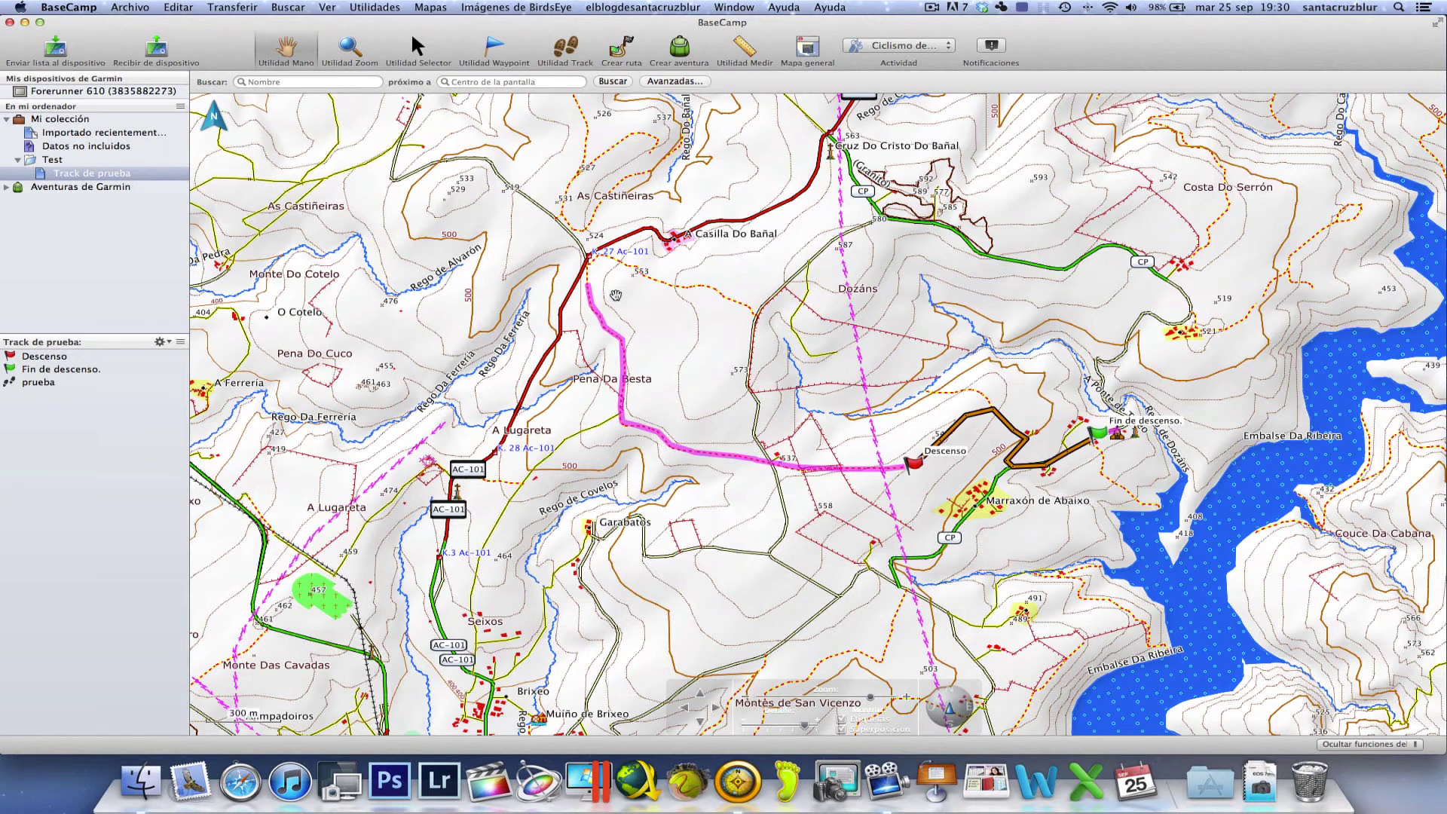
{"action": "scroll", "coordinate": [616, 295], "scroll_direction": "up", "scroll_amount": 2}
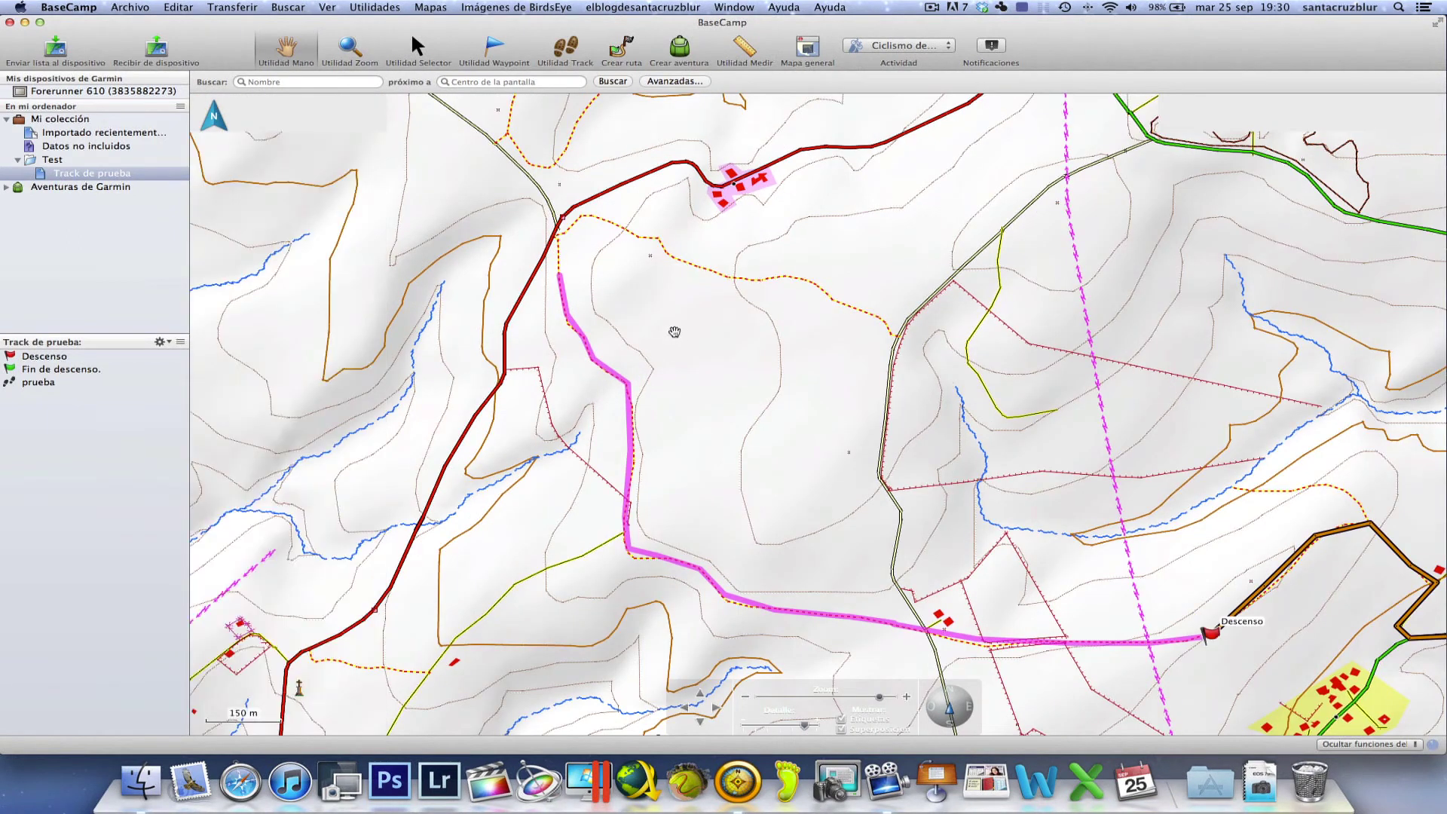
{"action": "left_click_drag", "start_coordinate": [675, 331], "coordinate": [657, 309]}
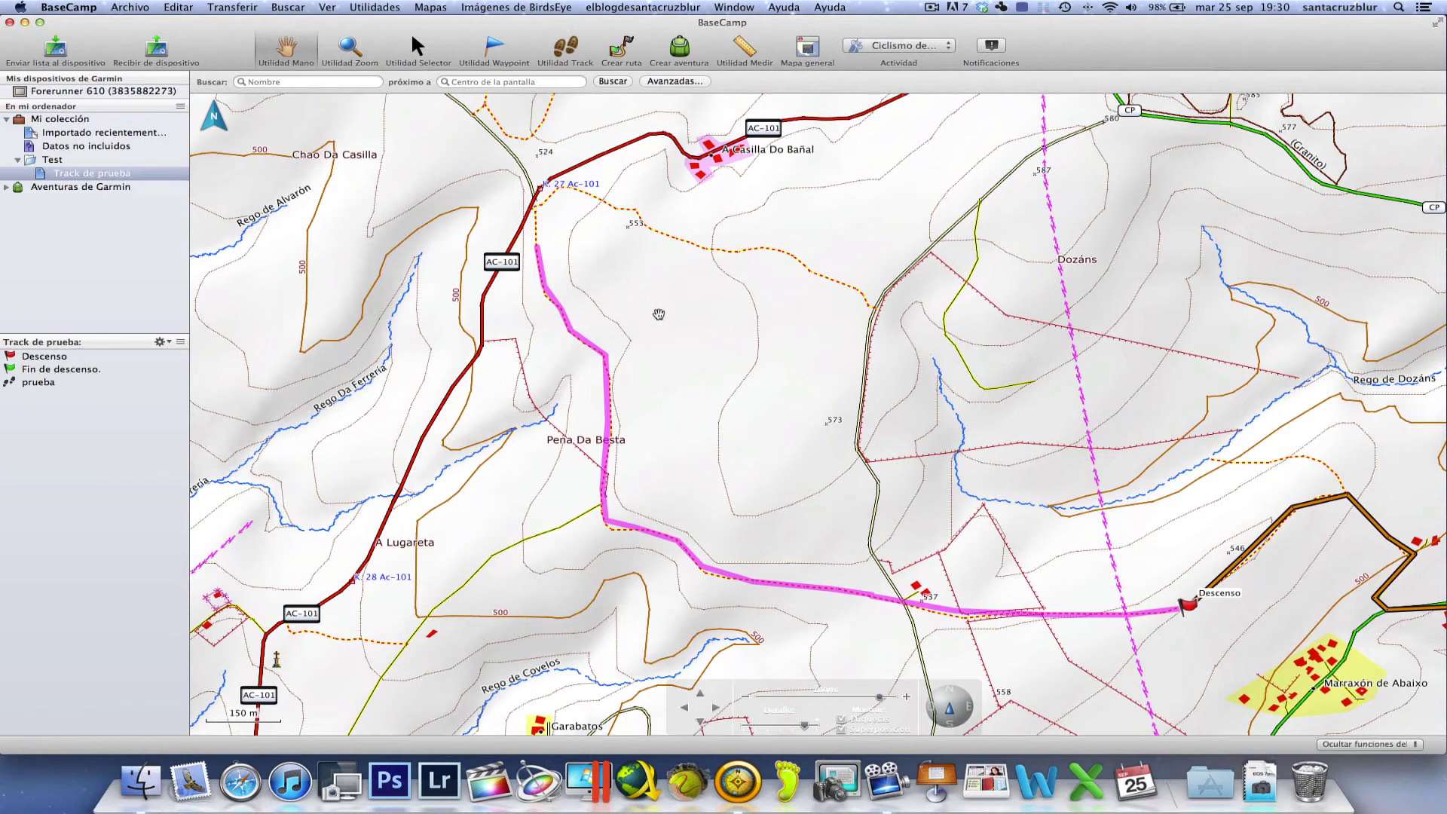
{"action": "left_click", "coordinate": [492, 47]}
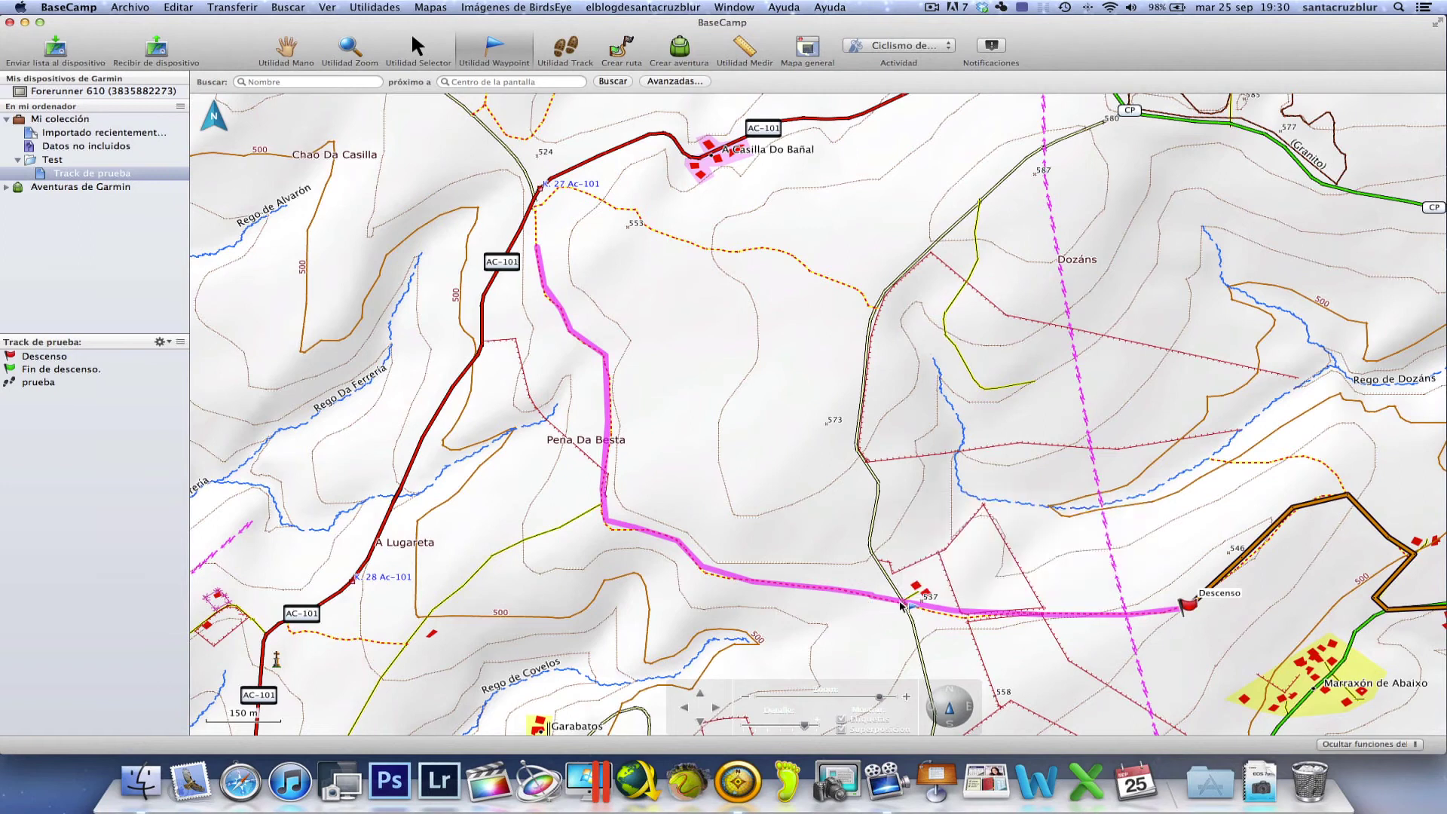
{"action": "mouse_move", "coordinate": [899, 606]}
{"action": "left_click", "coordinate": [893, 603]}
- Rename the new crossing waypoint as "Ojo Desvío a la izquierdza" and close its properties
{"action": "double_click", "coordinate": [307, 413]}
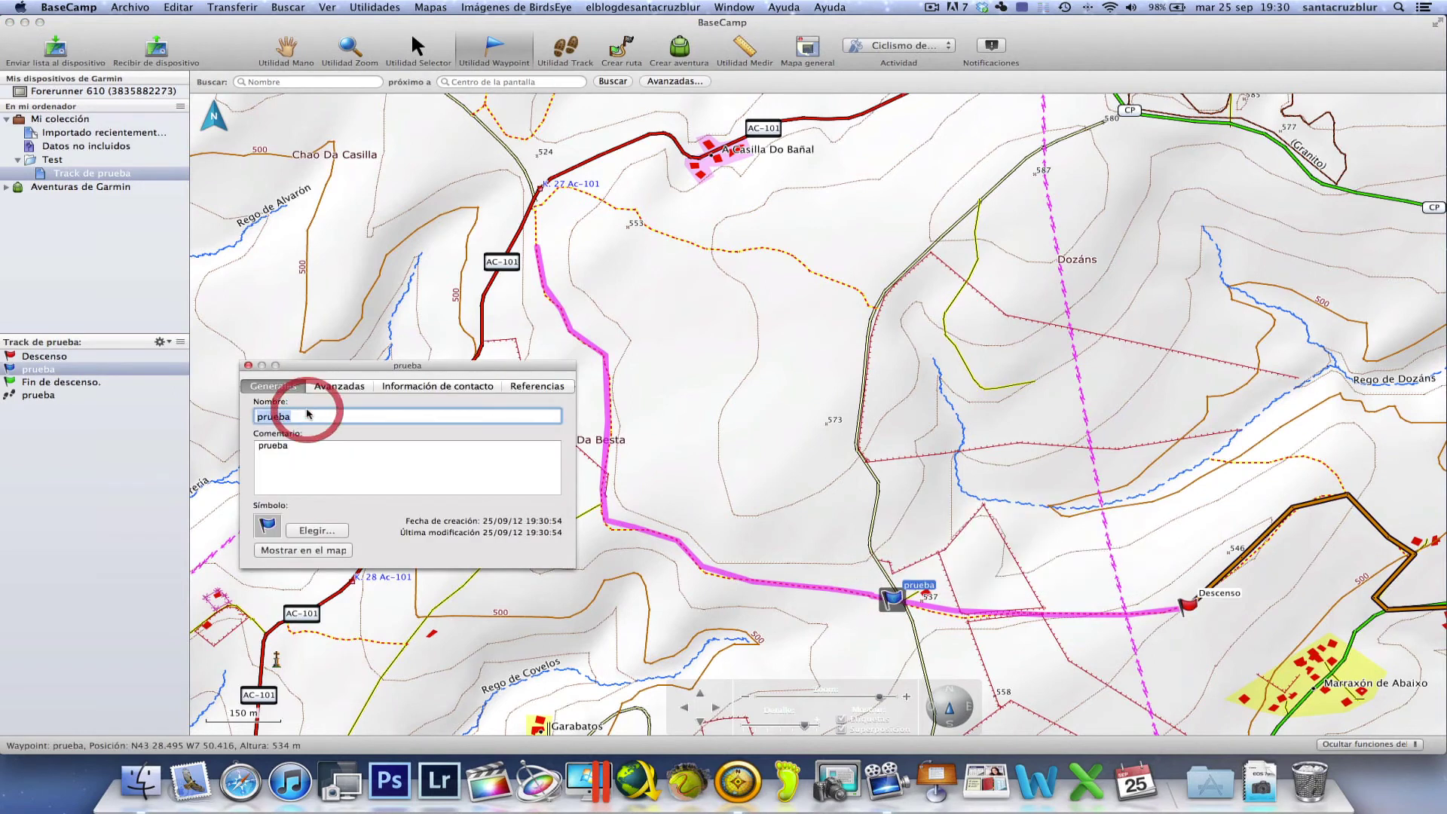
{"action": "double_click", "coordinate": [306, 413]}
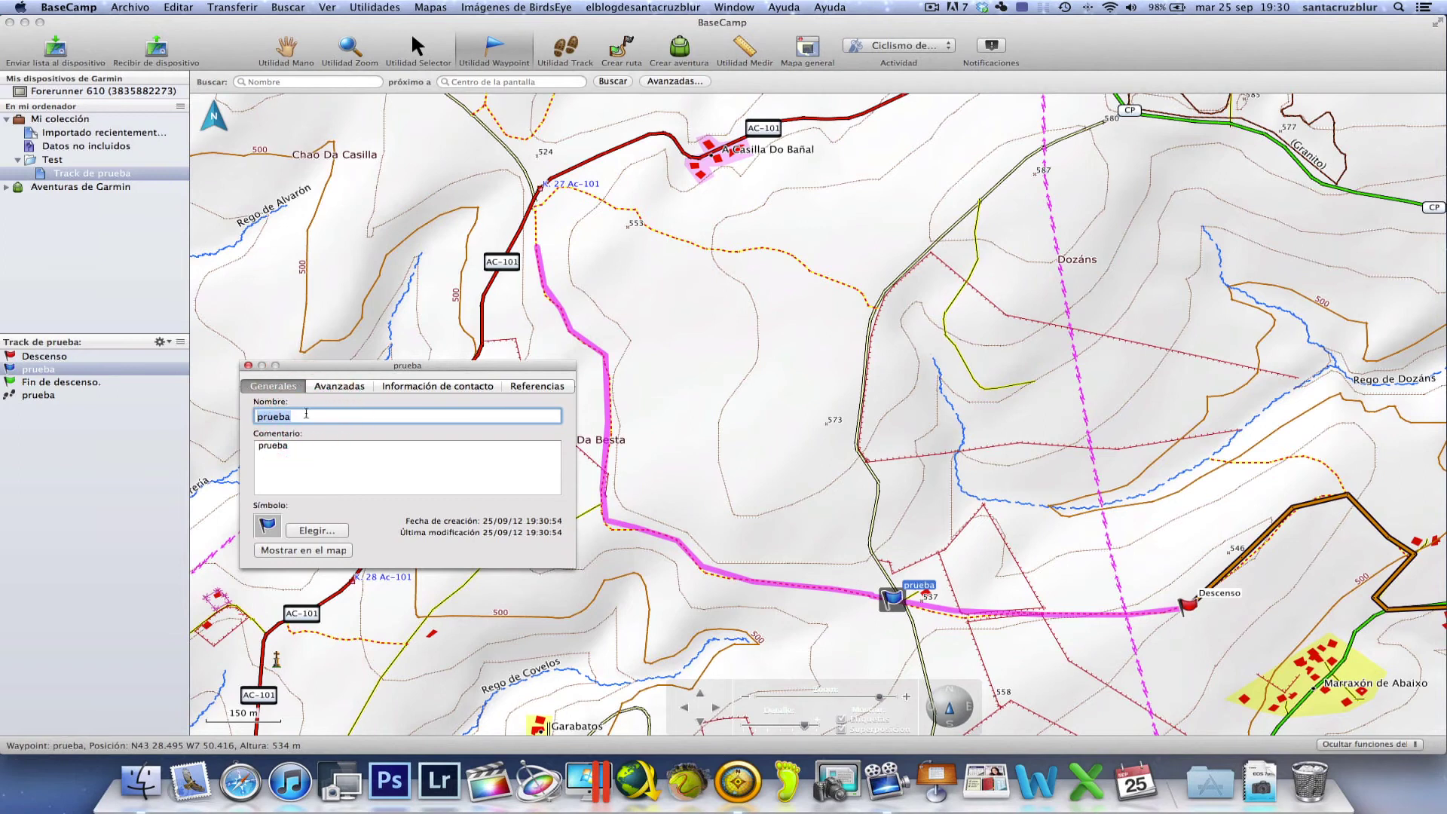
{"action": "type", "text": "Ojo"}
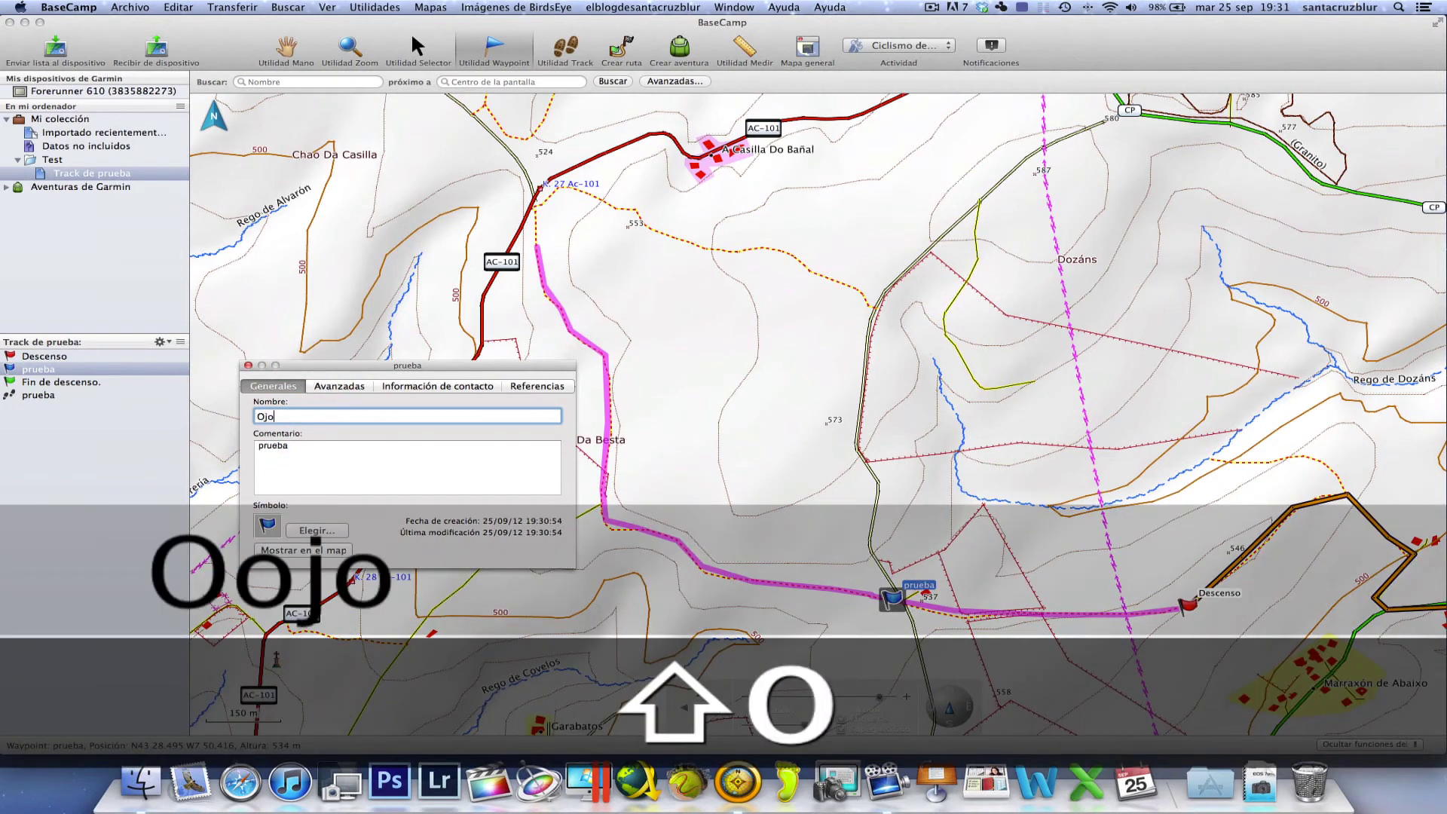
{"action": "type", "text": " Desvío a"}
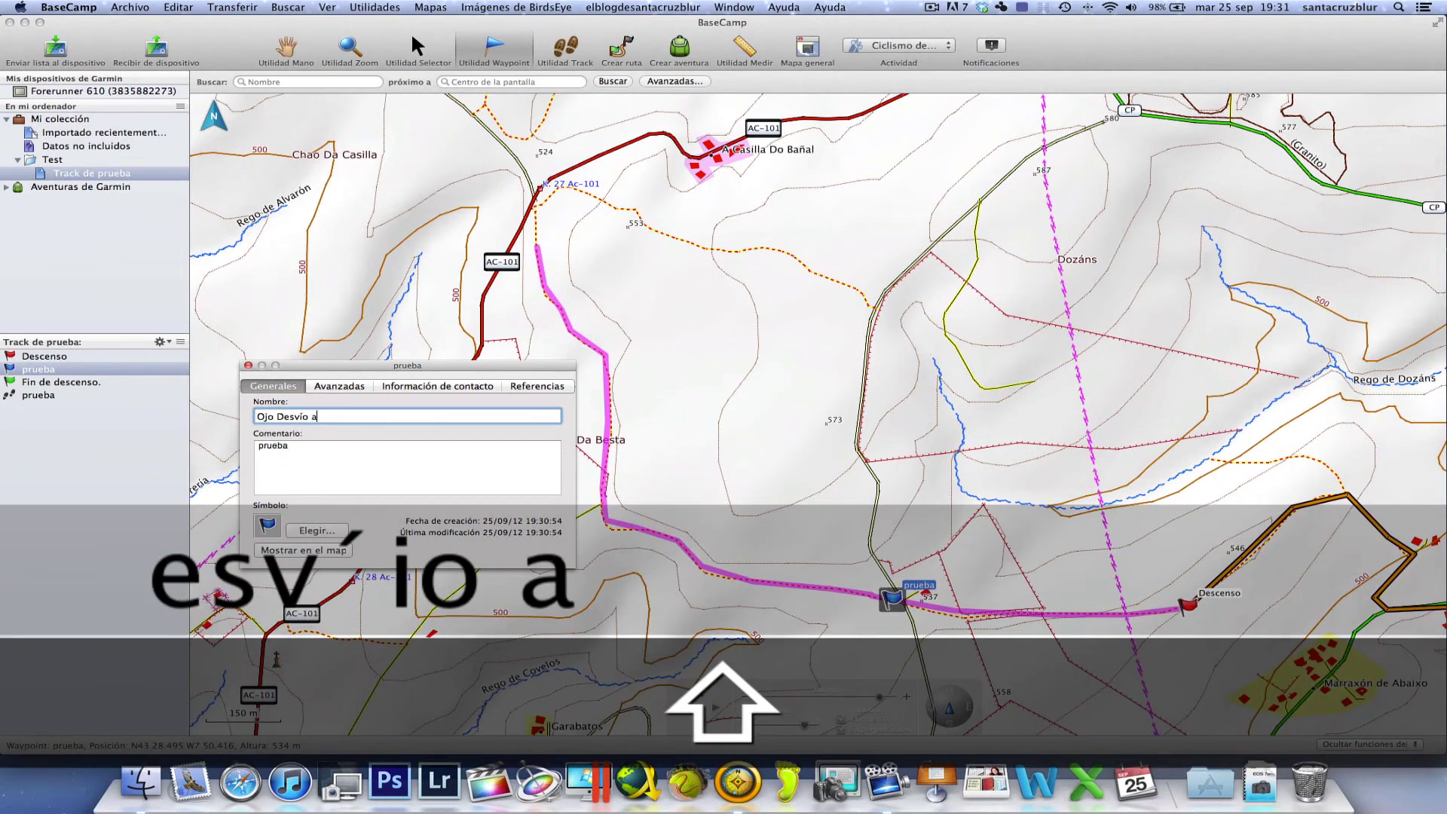
{"action": "type", "text": " la izquierda"}
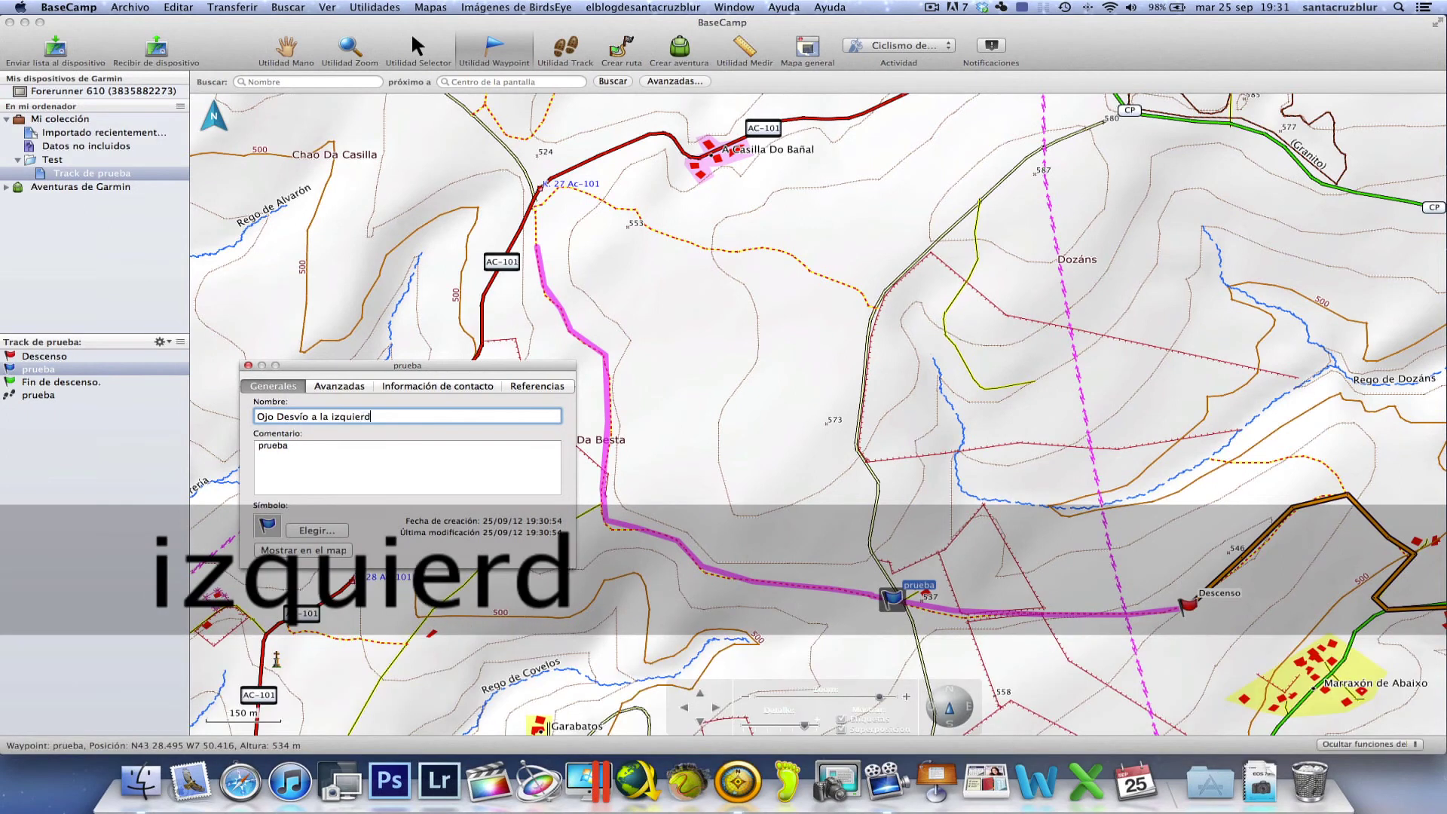
{"action": "key", "text": "Return"}
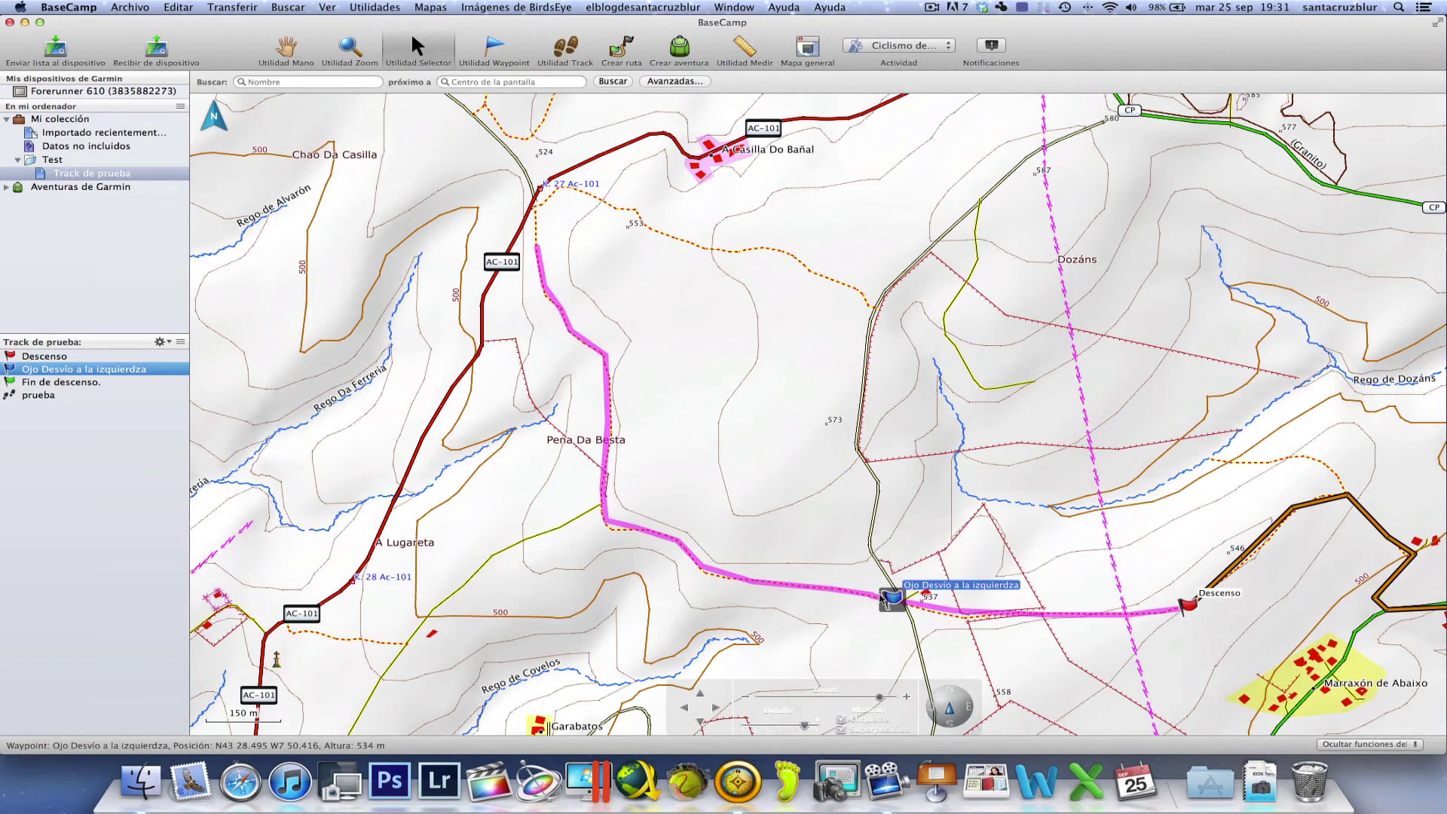
{"action": "mouse_move", "coordinate": [885, 599]}
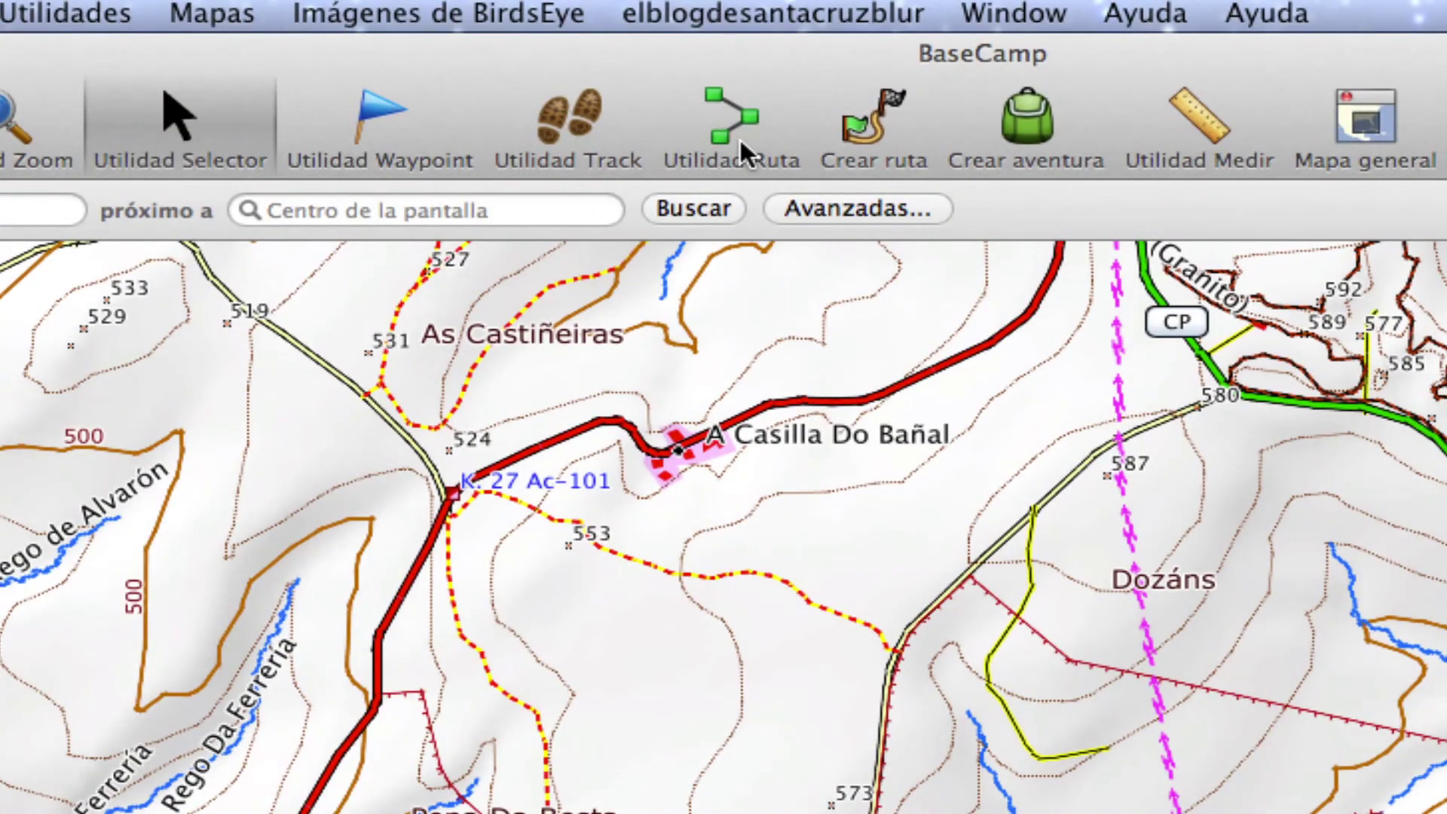
- Draw a four-point route from the path junction below Pena Da Besta, via Marraxón de Abaixo, to the chapel by A Ponte de Tineo
{"action": "left_click", "coordinate": [740, 139]}
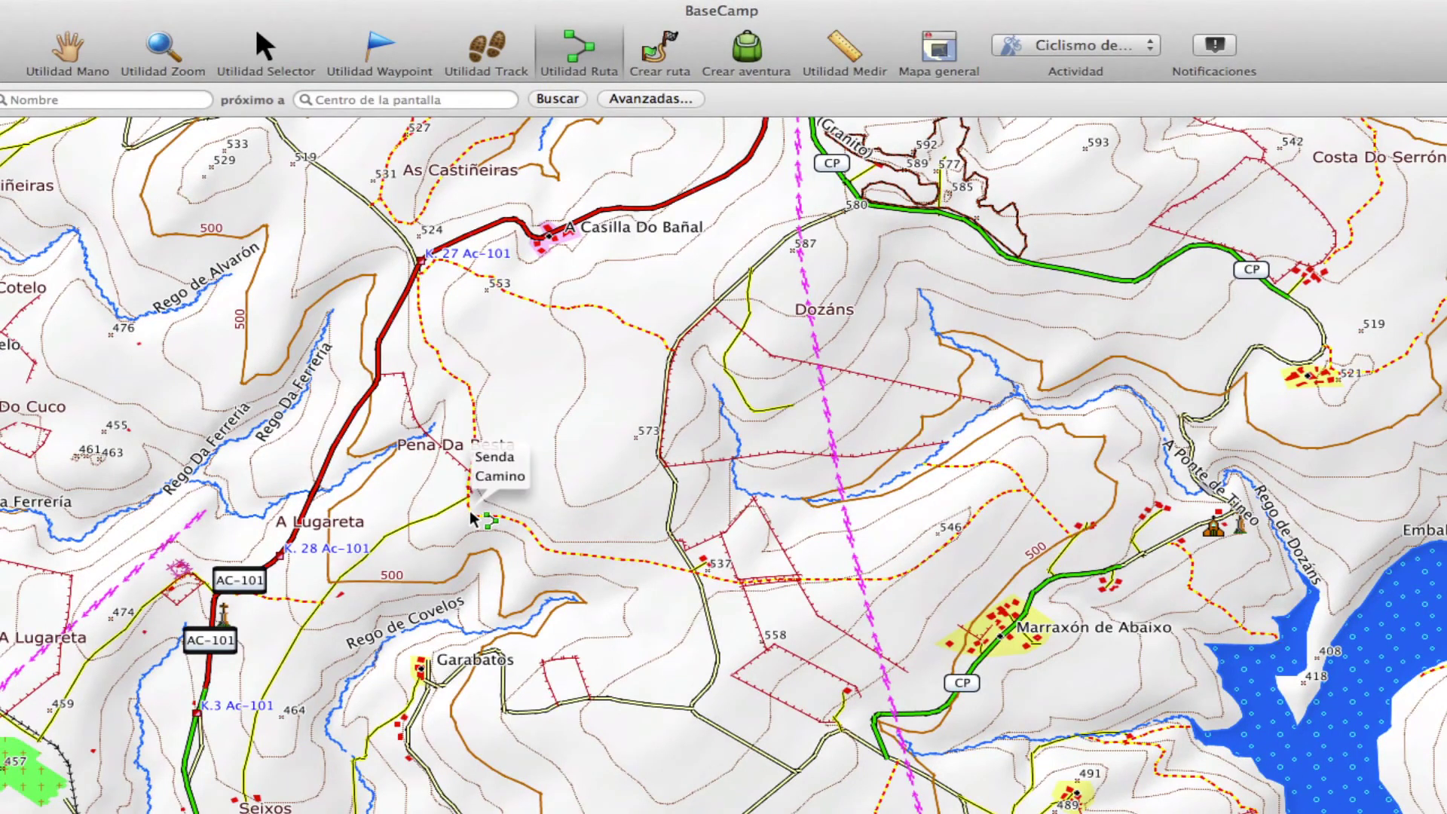
{"action": "left_click", "coordinate": [468, 511]}
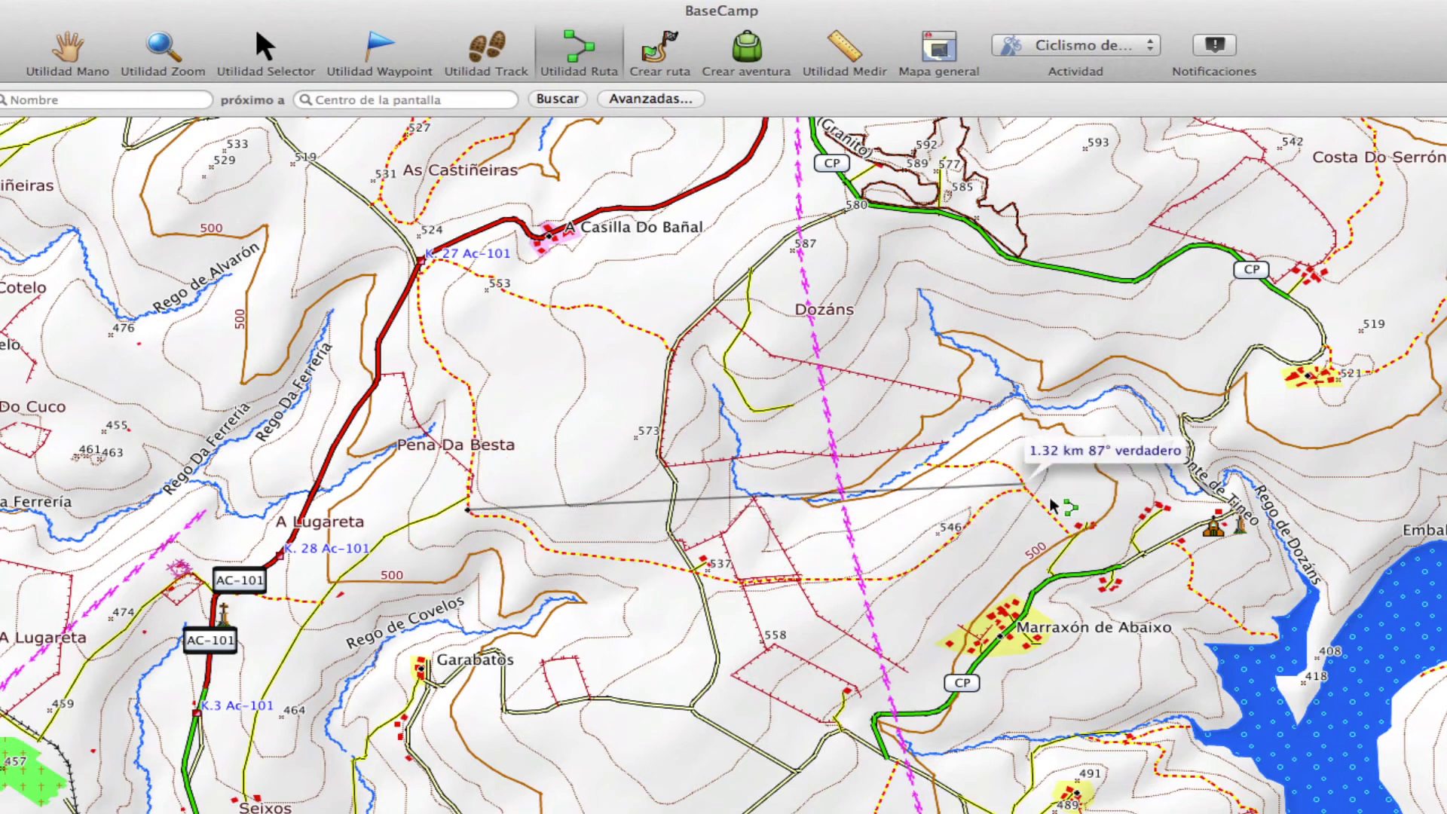
{"action": "left_click", "coordinate": [1069, 532]}
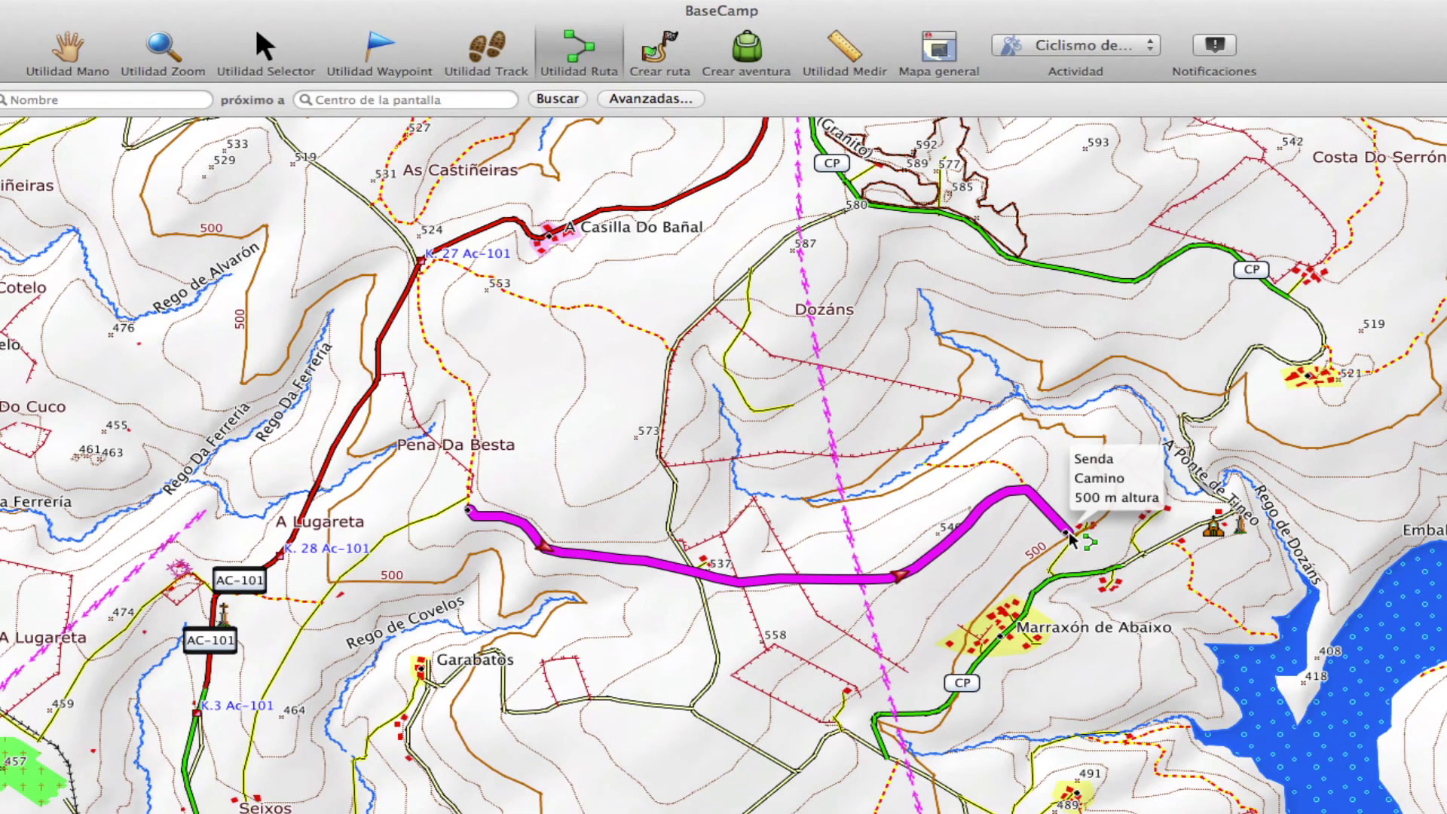
{"action": "left_click", "coordinate": [1125, 565]}
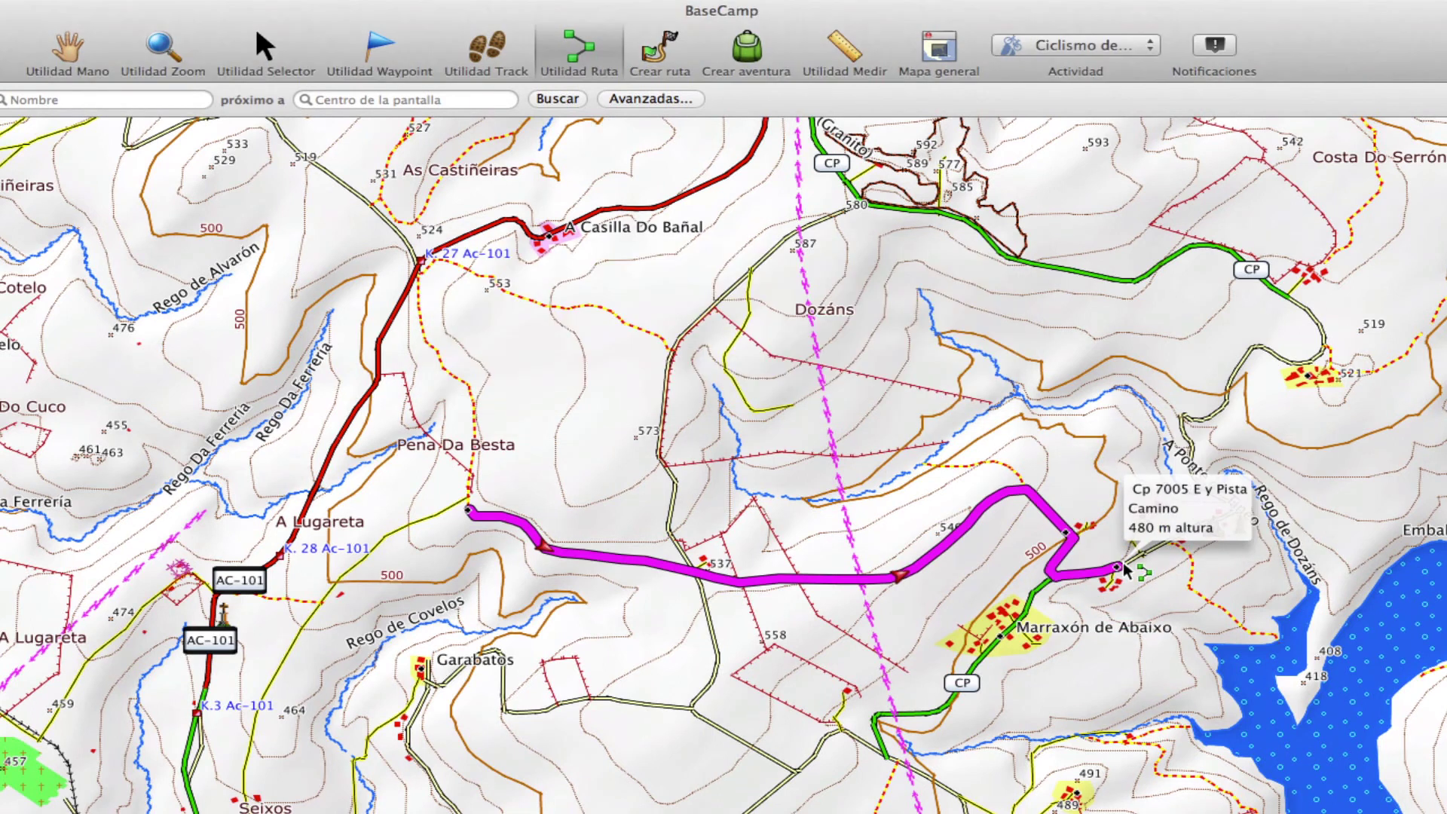
{"action": "left_click", "coordinate": [1200, 528]}
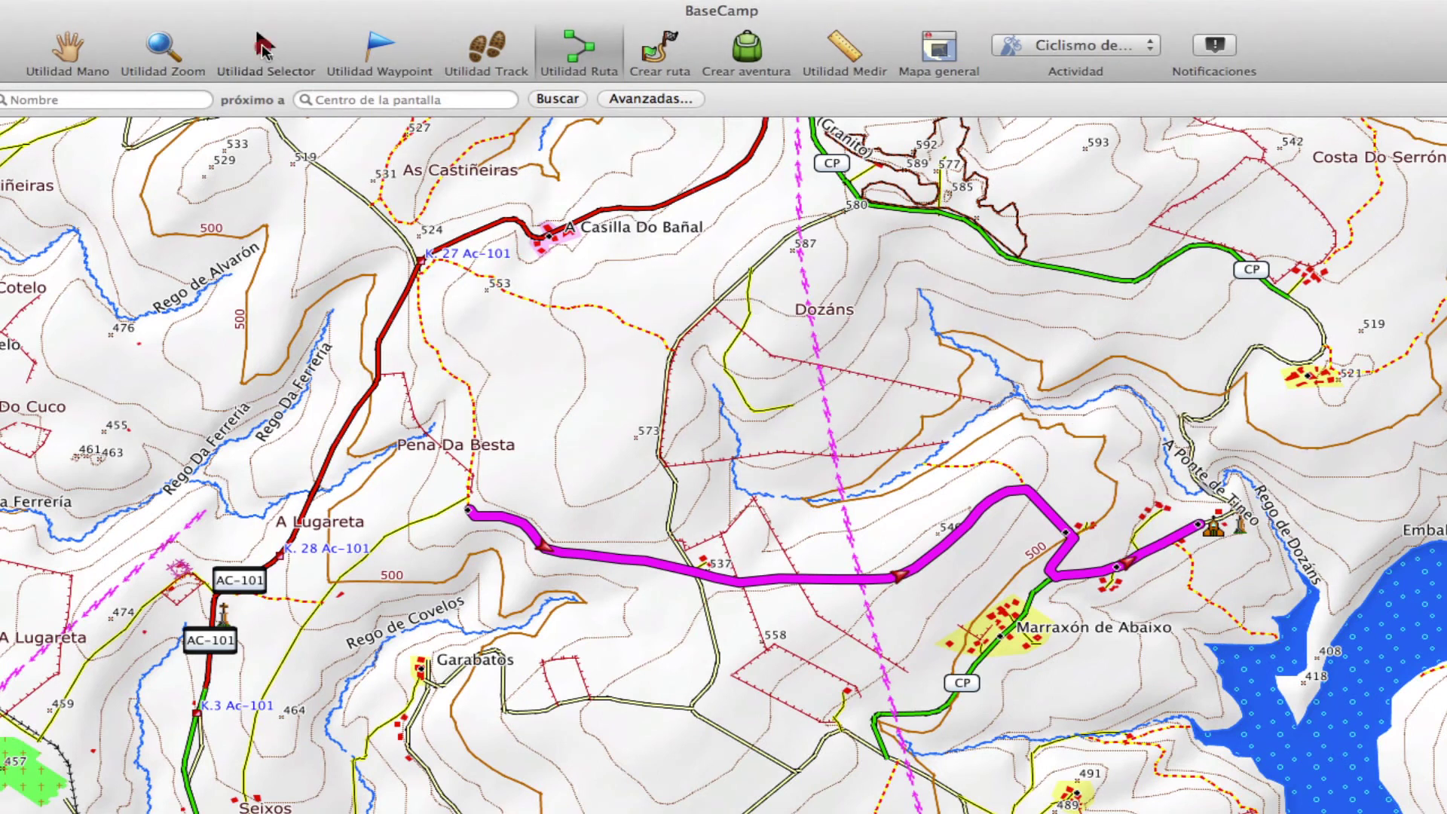
{"action": "left_click", "coordinate": [265, 49]}
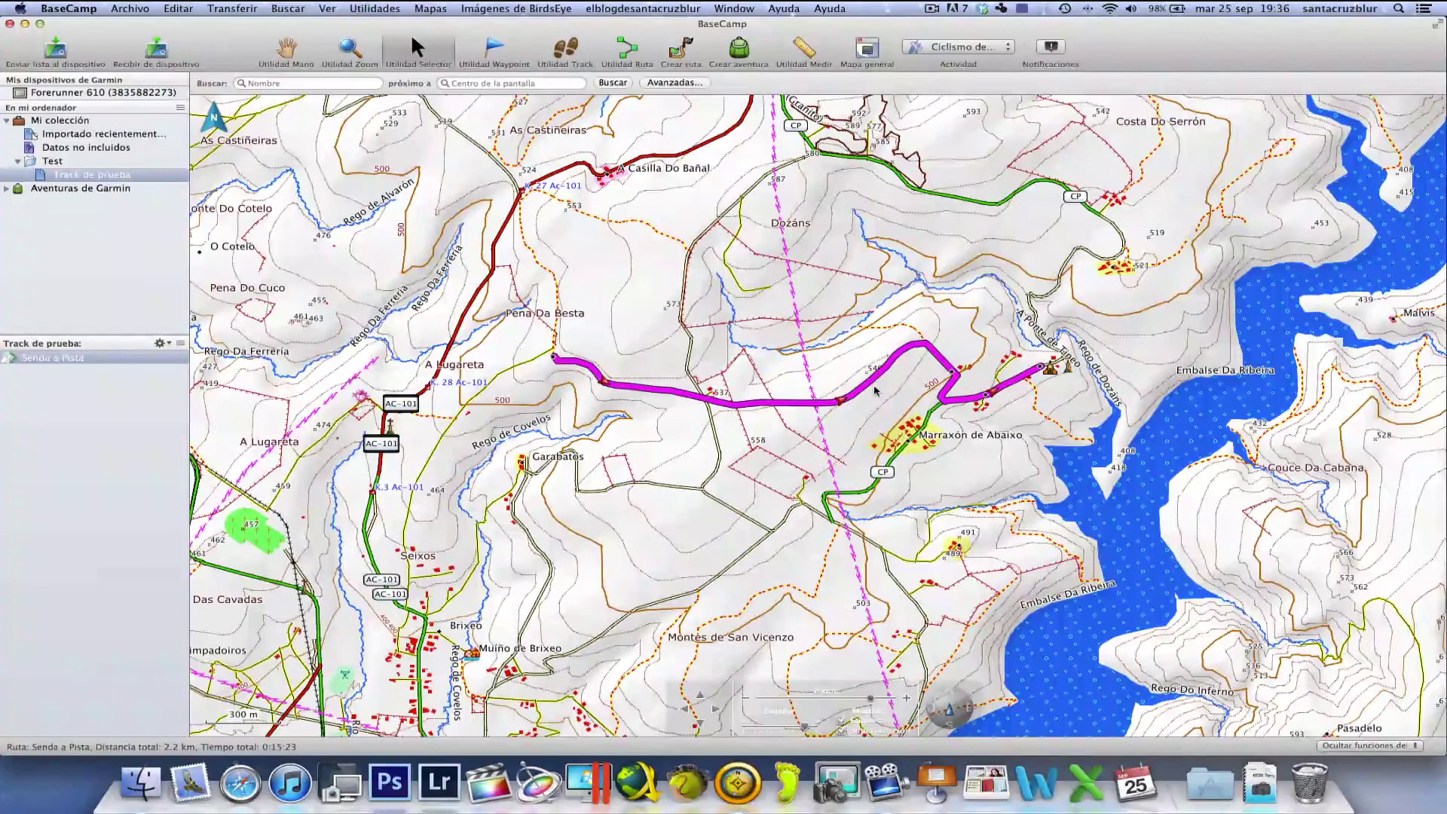
- Create a track from the Senda a Pista route
{"action": "left_click", "coordinate": [87, 355]}
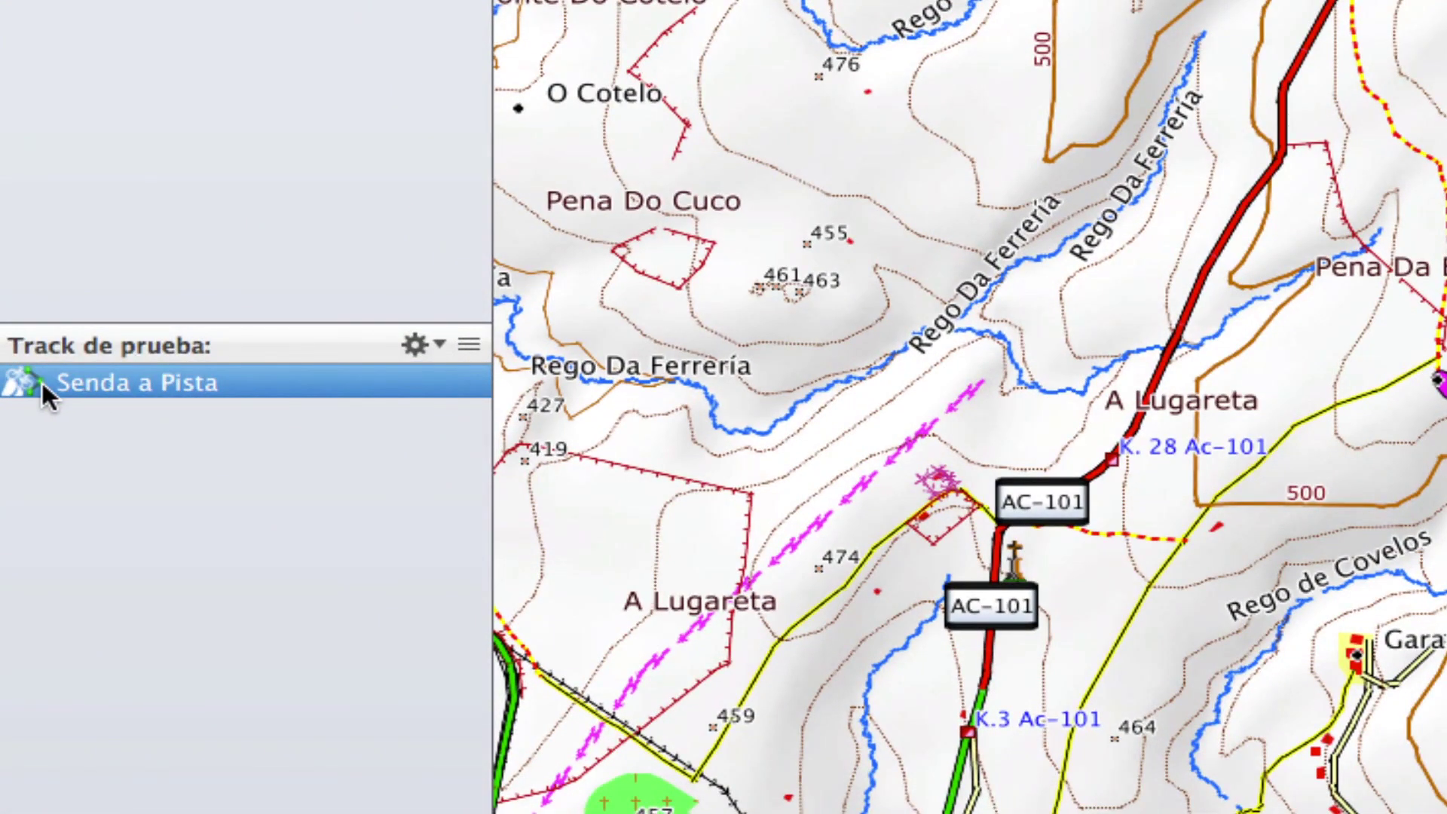
{"action": "right_click", "coordinate": [106, 381]}
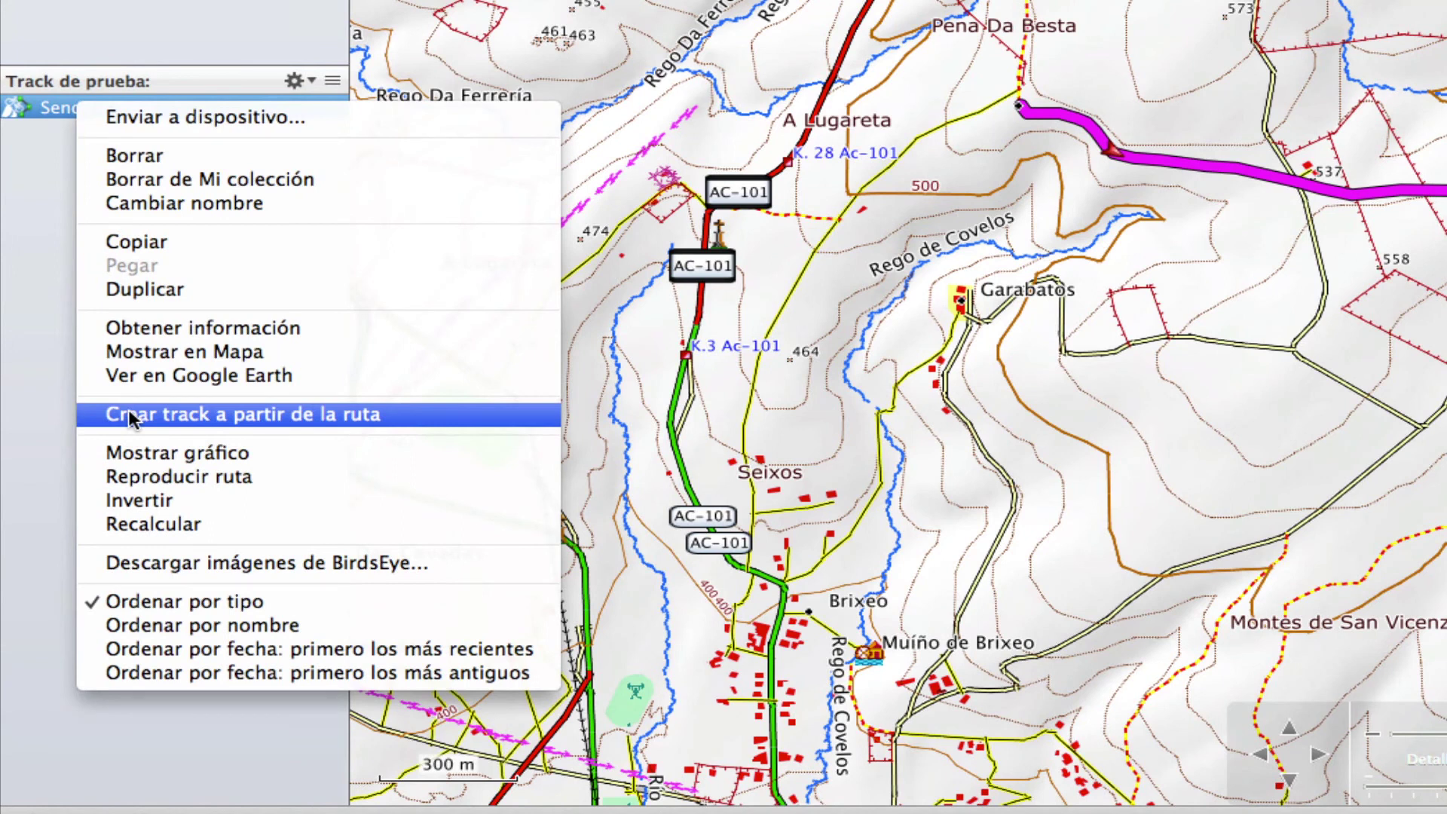
{"action": "left_click", "coordinate": [130, 415]}
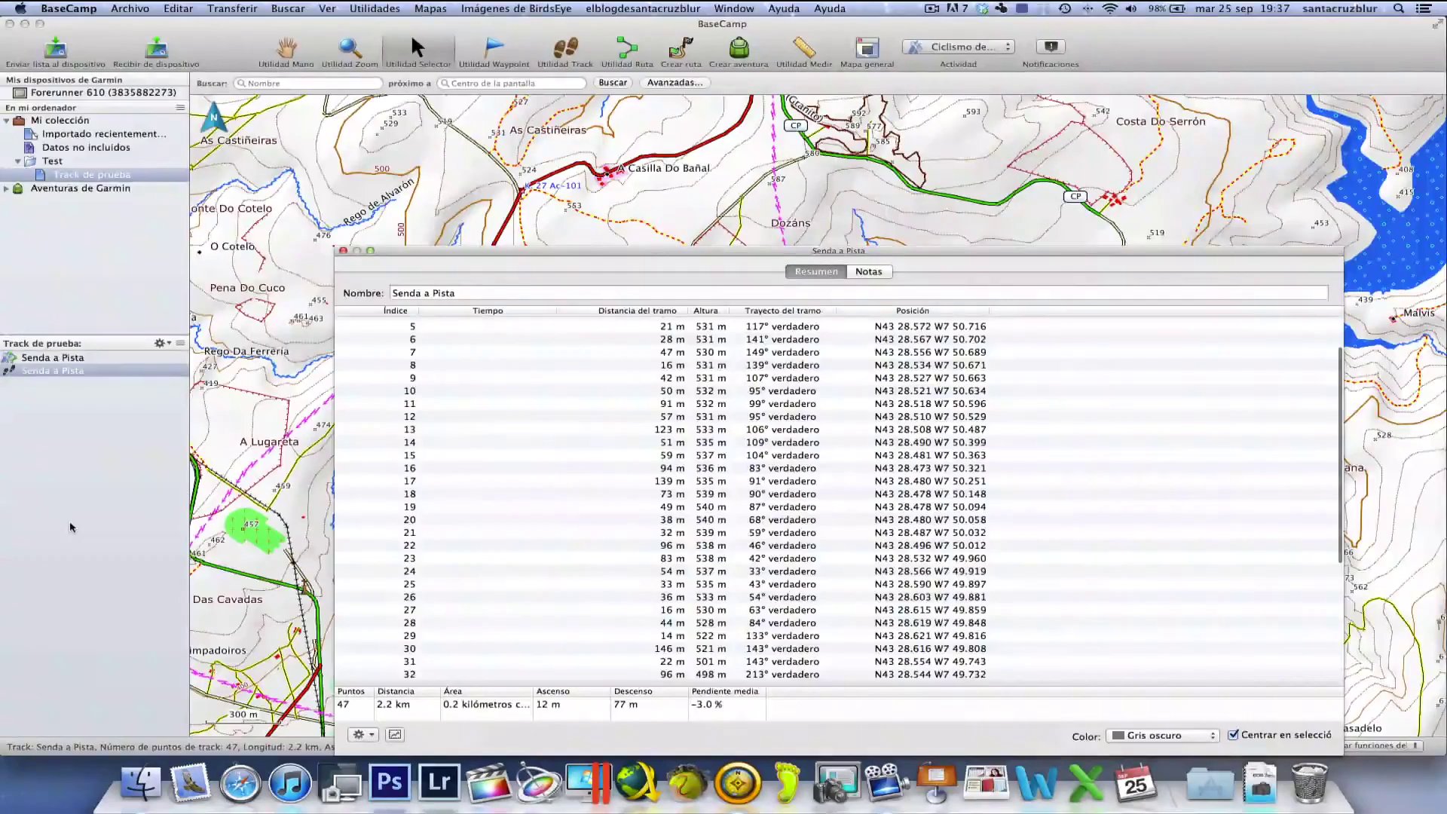
- Rename the new track as "track de prueba", set its color to Azul and close its properties
{"action": "left_click", "coordinate": [465, 294]}
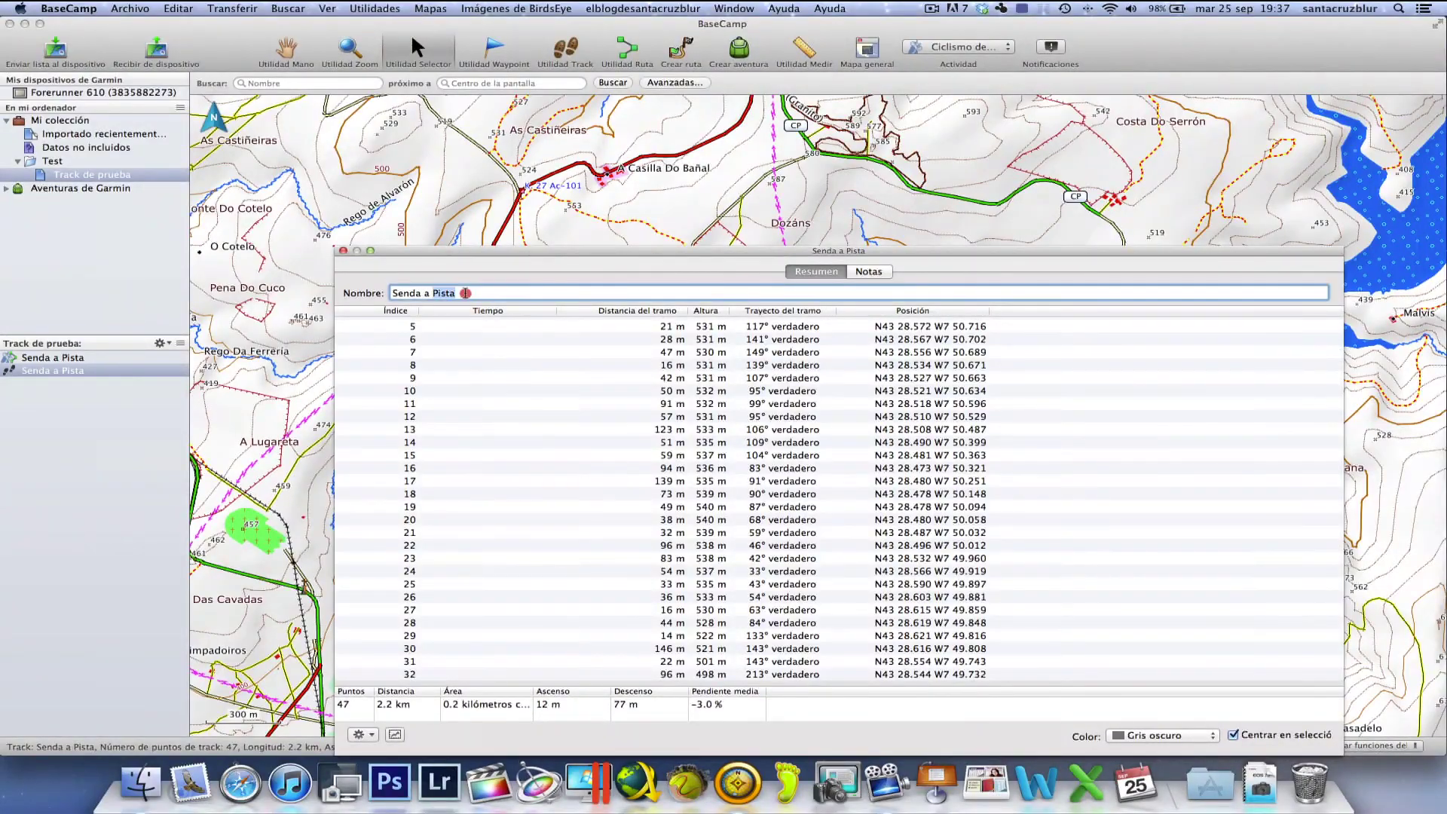
{"action": "triple_click", "coordinate": [466, 293]}
{"action": "type", "text": "track de p"}
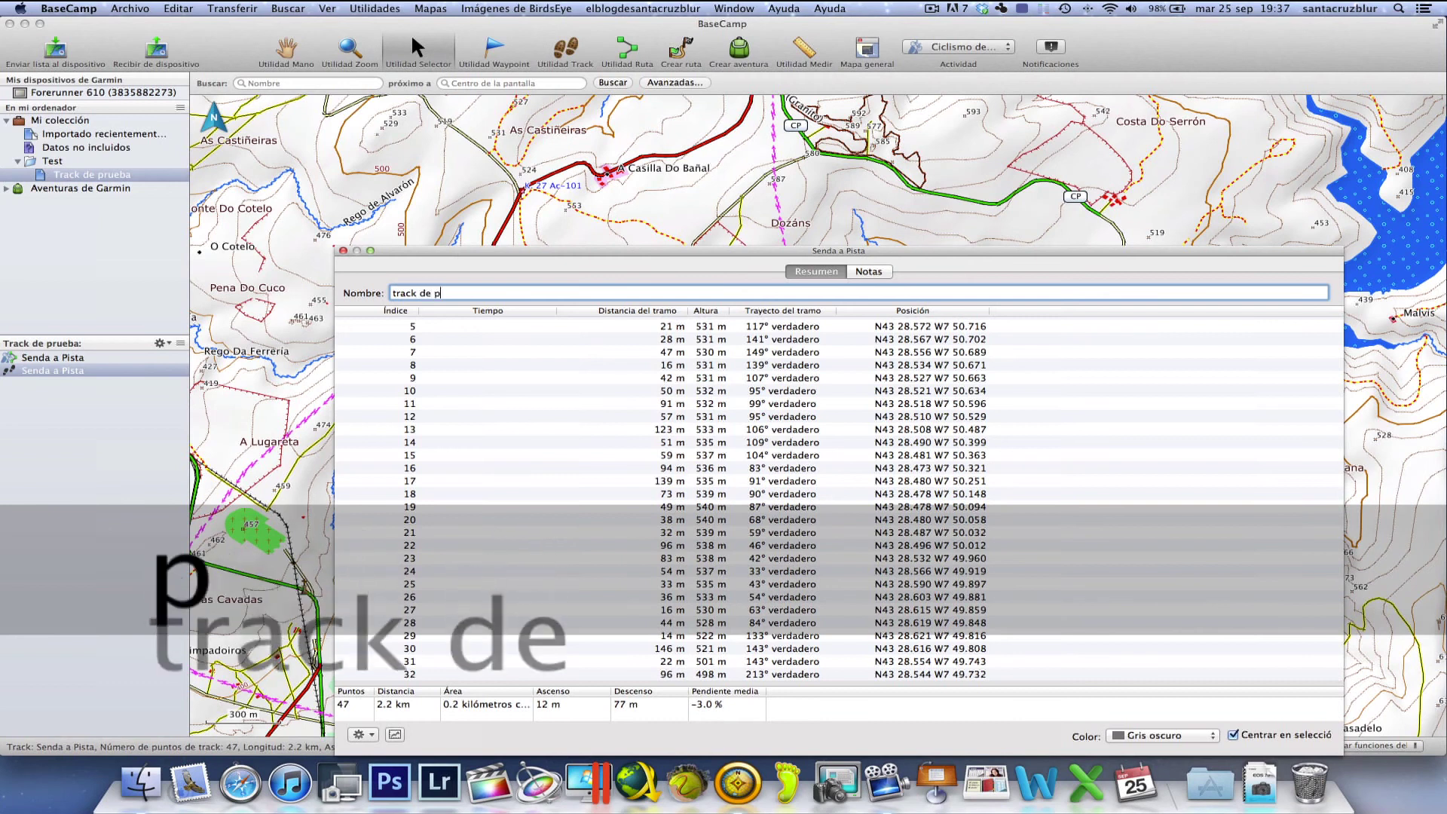
{"action": "type", "text": "rueba"}
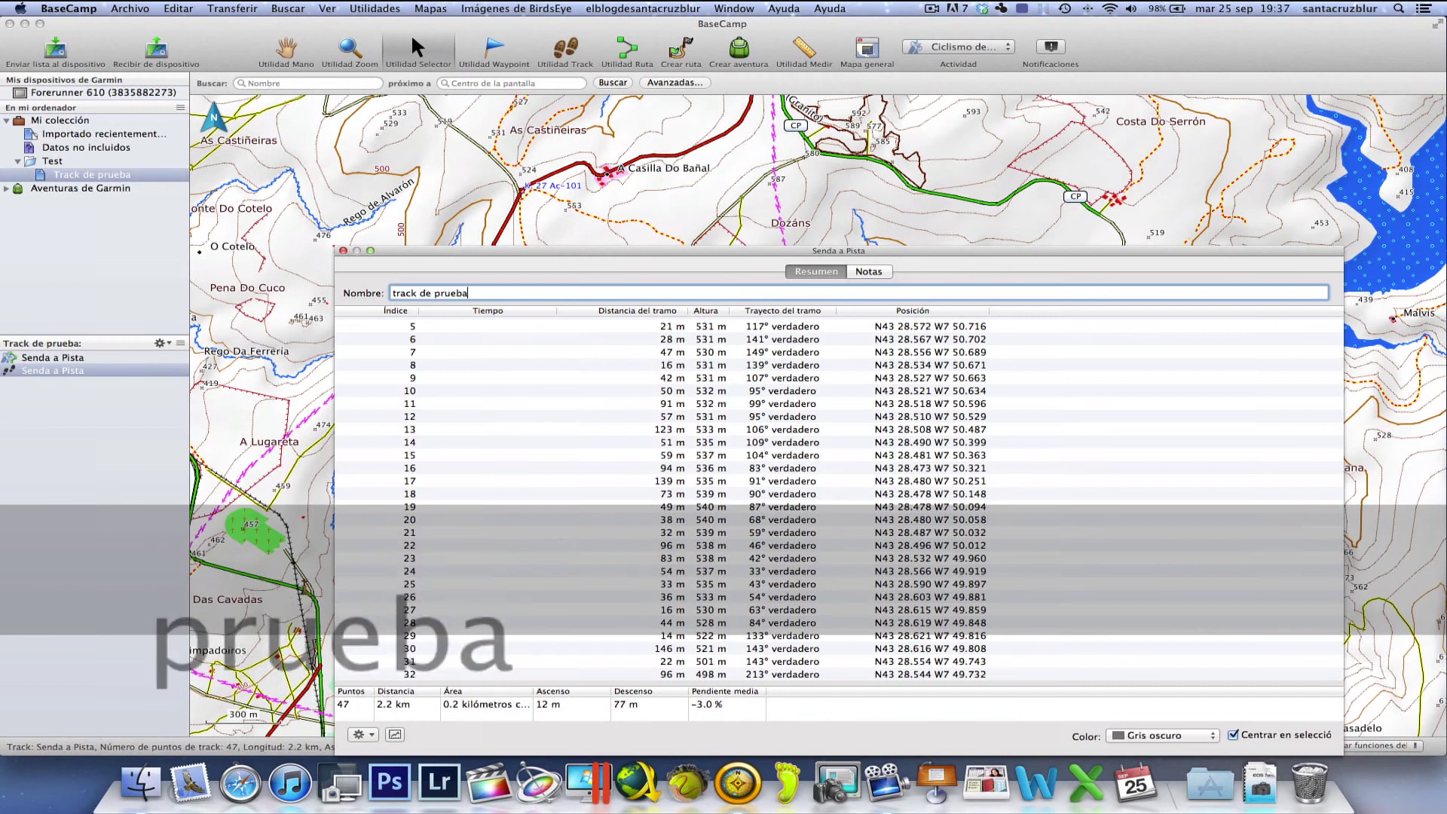
{"action": "left_click", "coordinate": [1208, 737]}
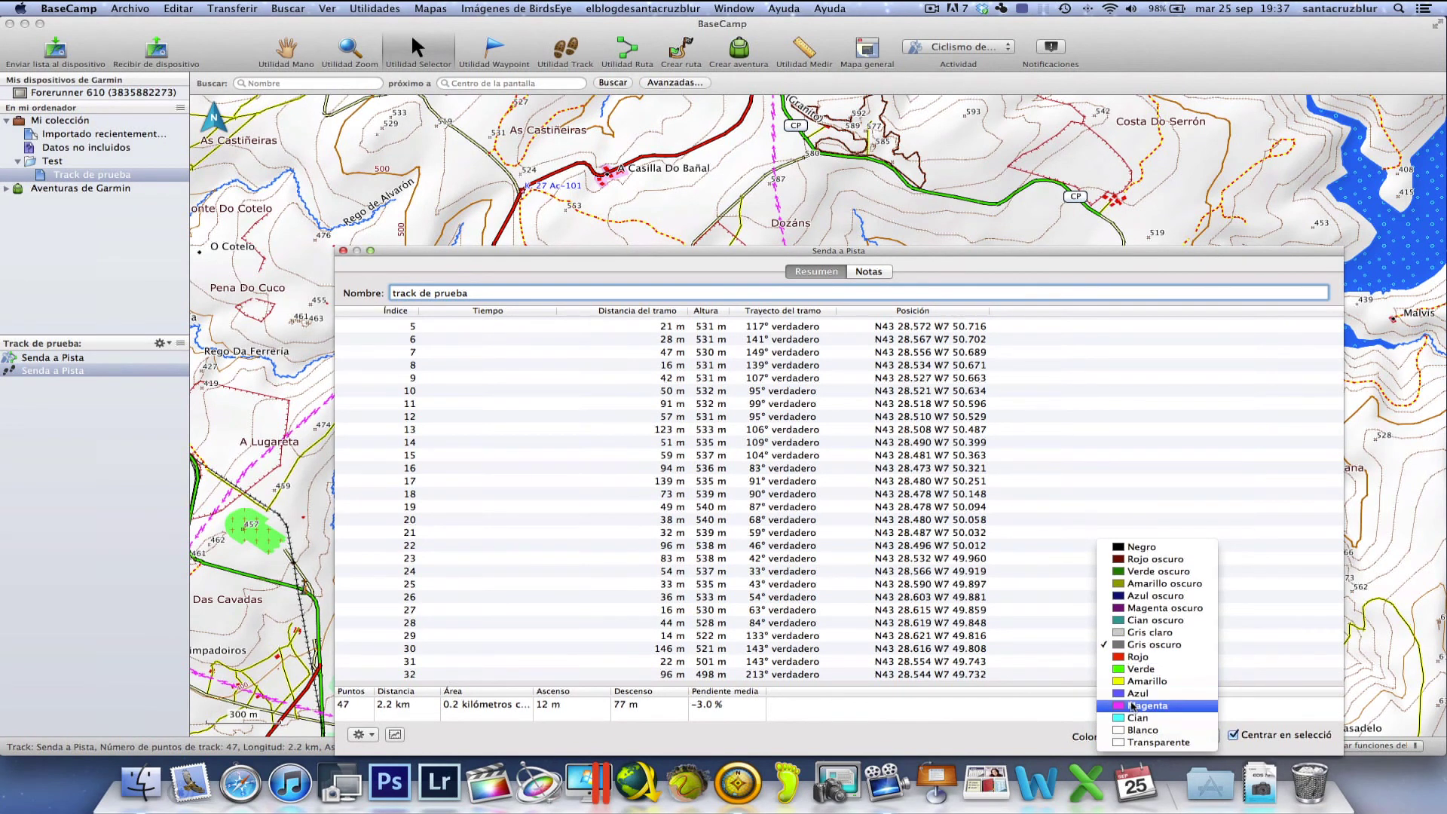
{"action": "left_click", "coordinate": [1130, 693]}
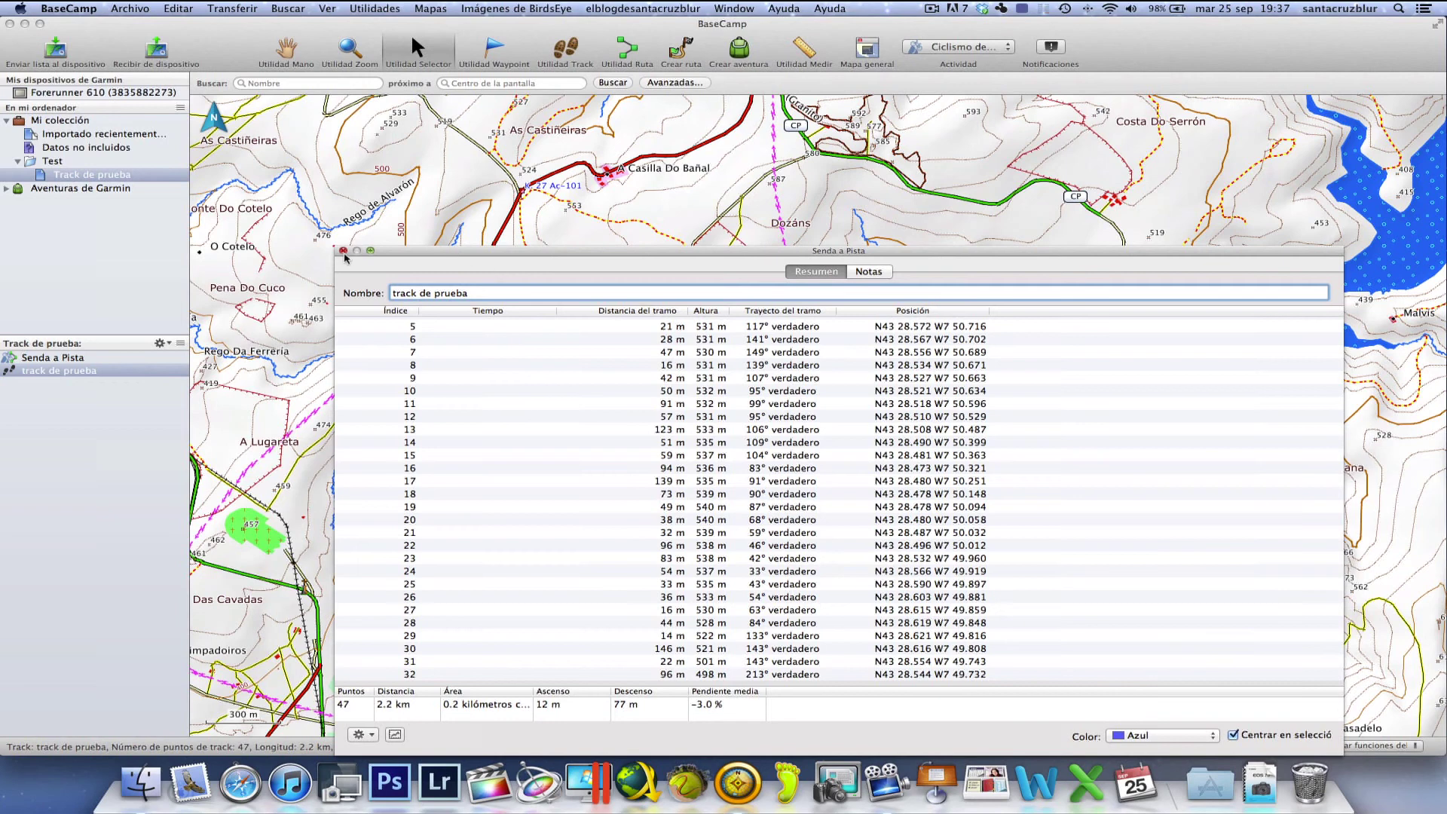
{"action": "left_click", "coordinate": [343, 250]}
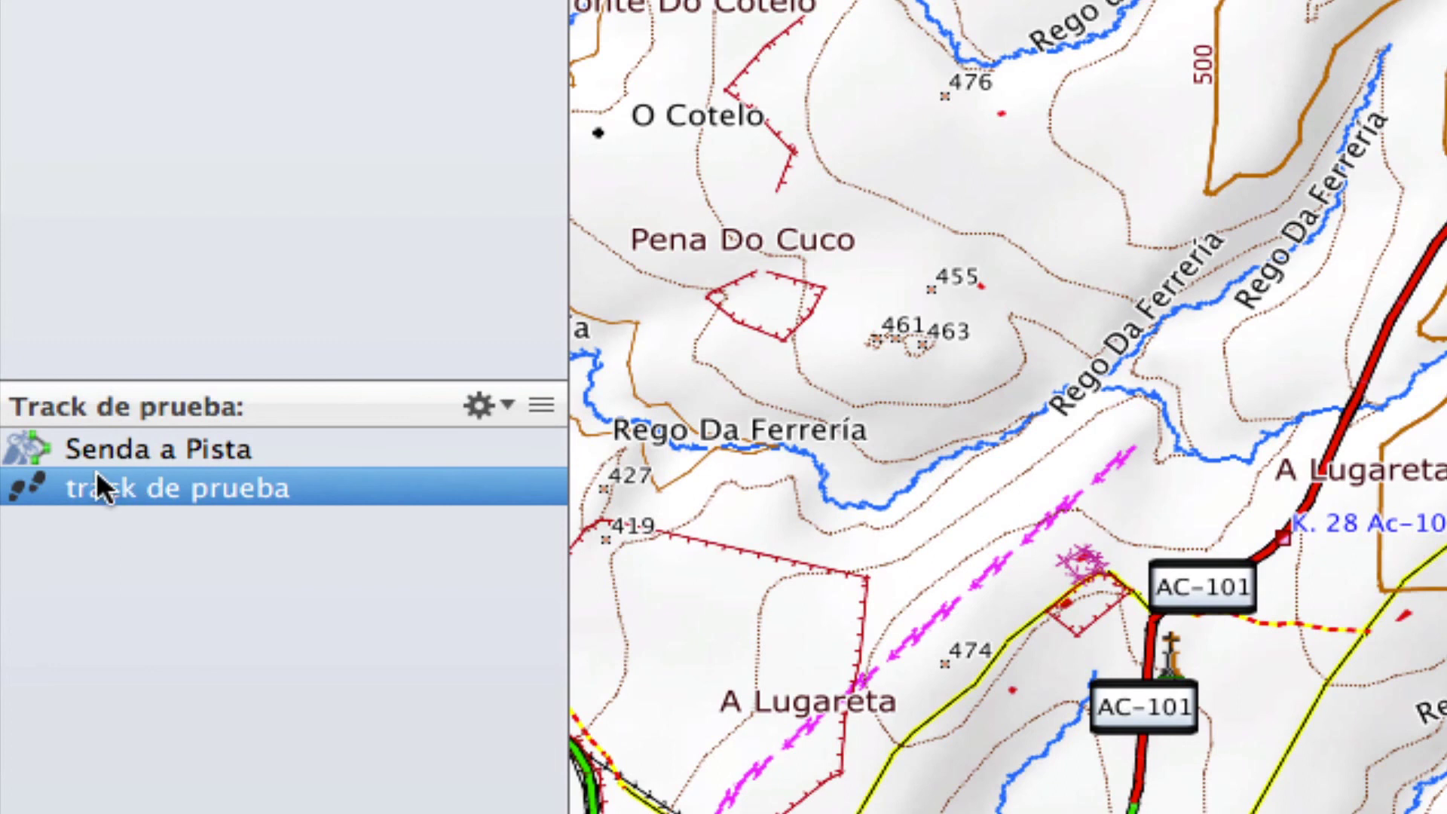
- Delete the Senda a Pista route from Mi colección, keeping the track made from it
{"action": "left_click", "coordinate": [85, 445]}
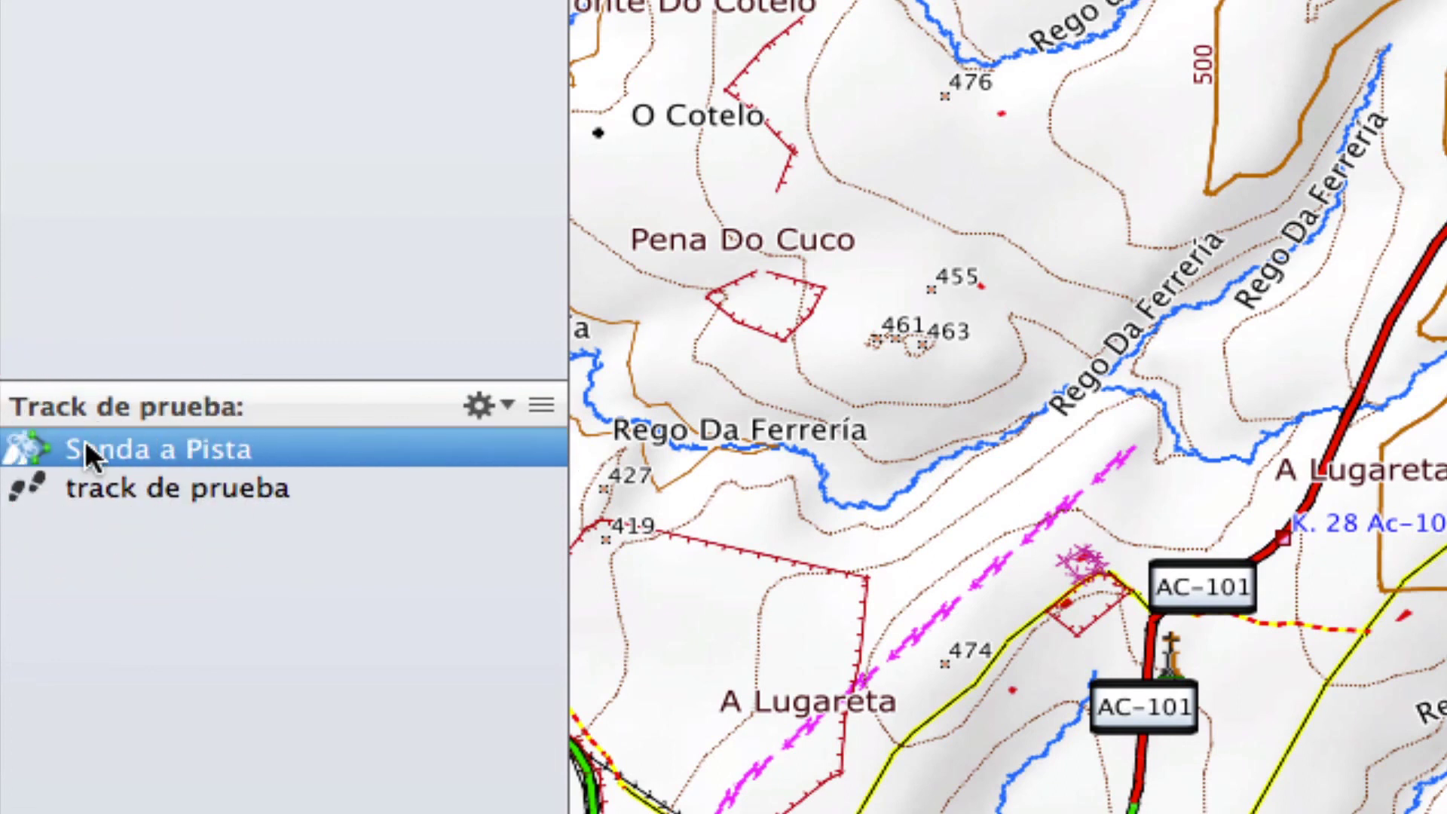
{"action": "left_click", "coordinate": [75, 491]}
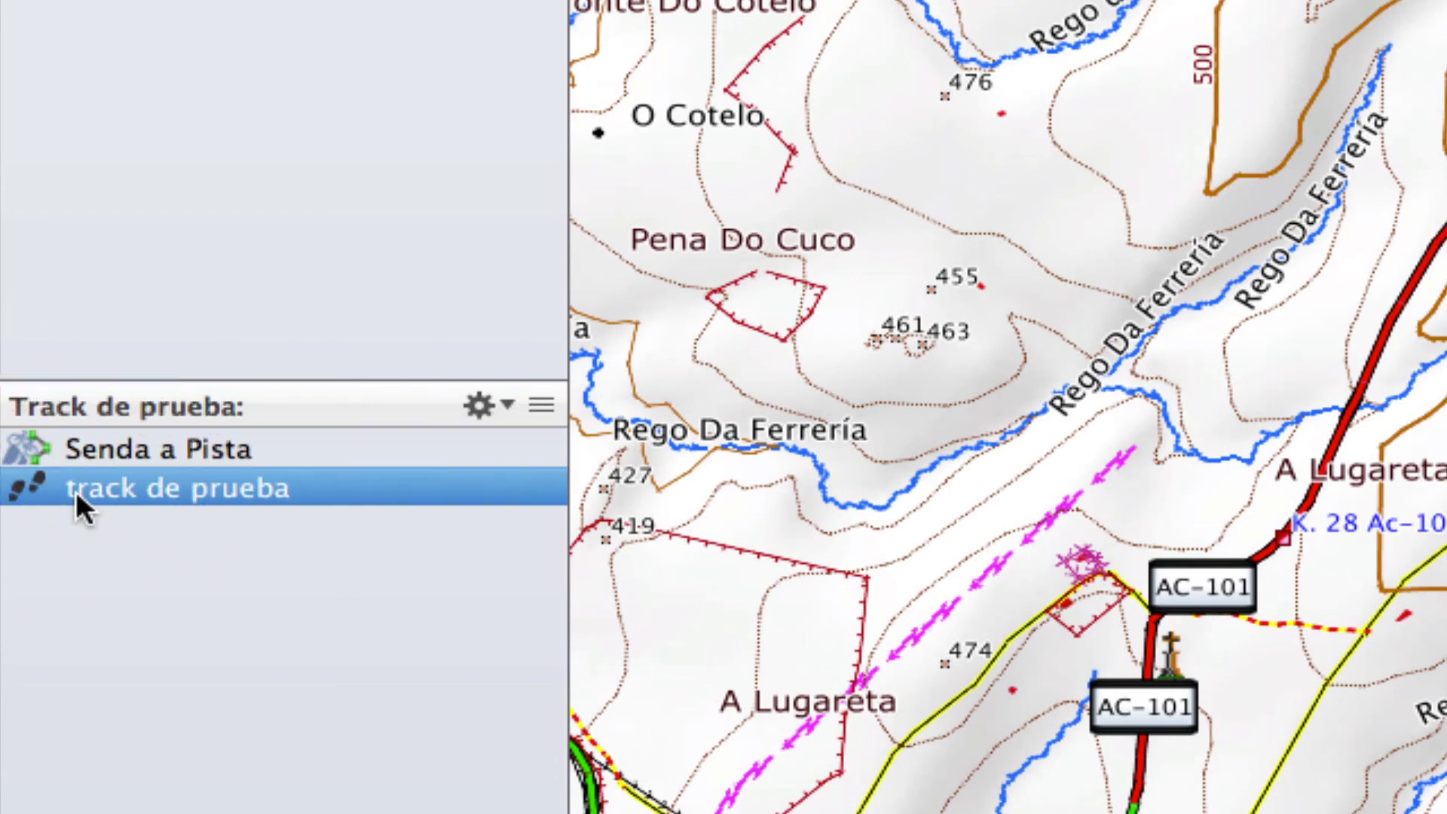
{"action": "right_click", "coordinate": [106, 447]}
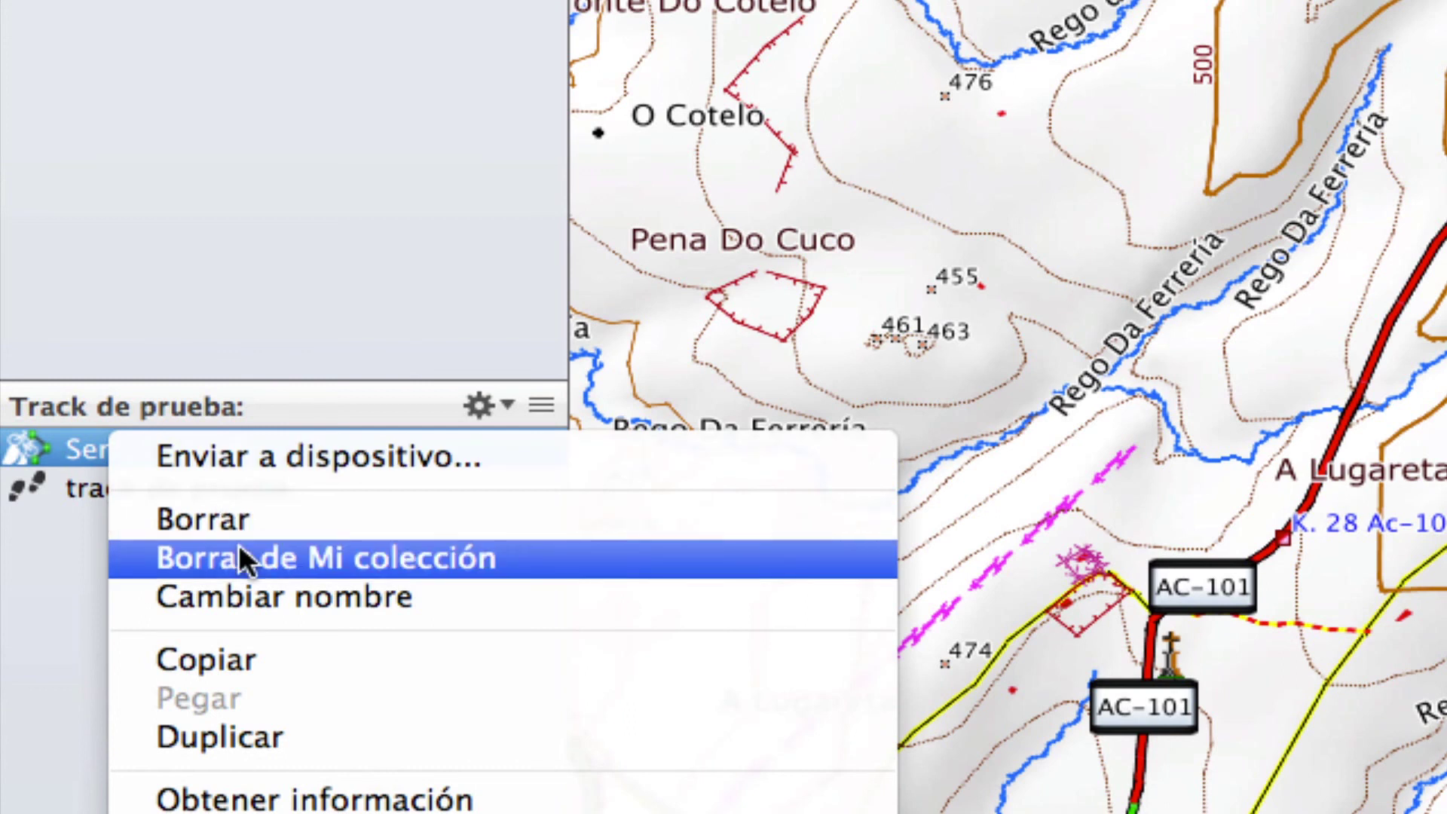
{"action": "left_click", "coordinate": [239, 556]}
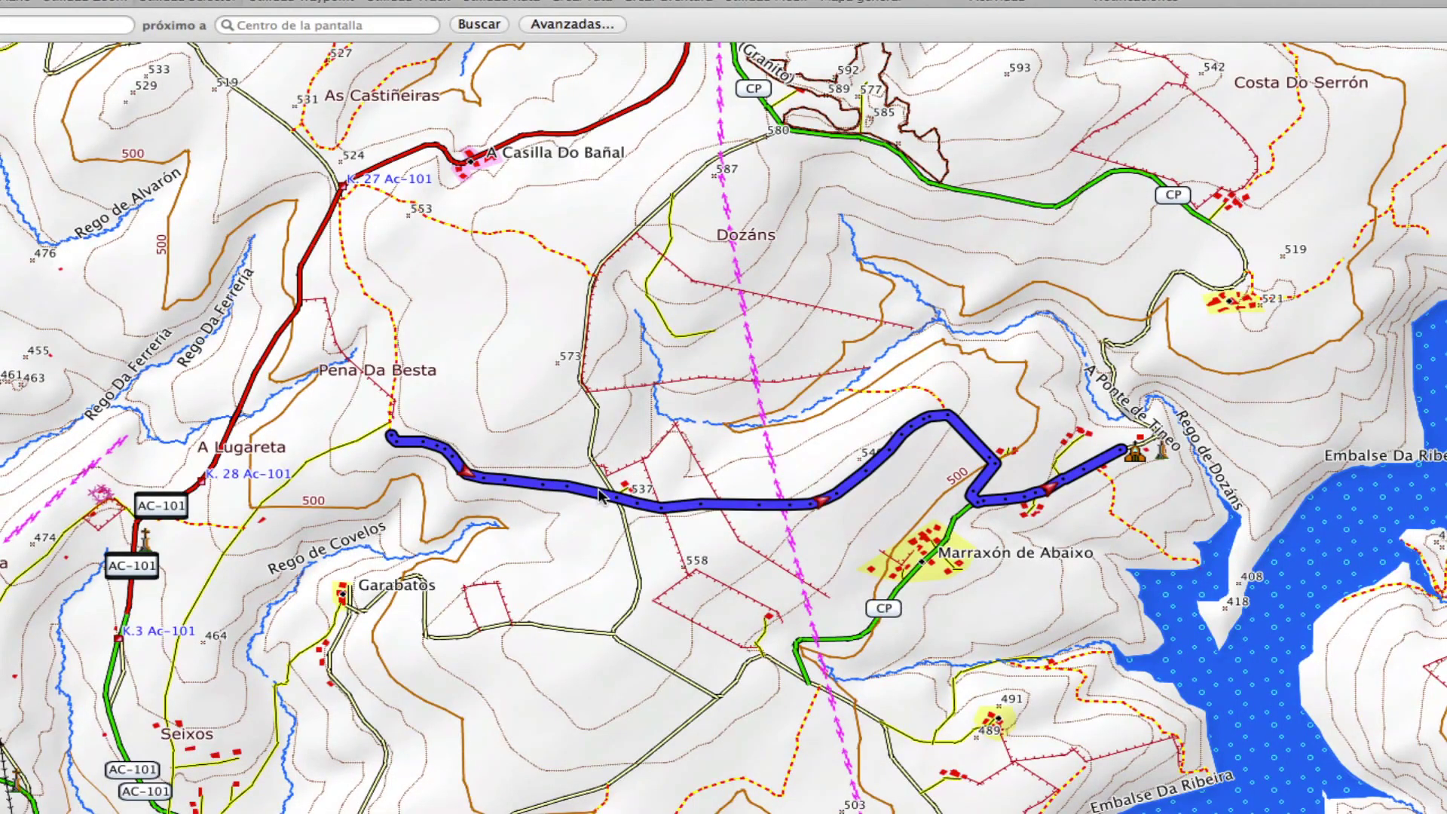
{"action": "mouse_move", "coordinate": [598, 497]}
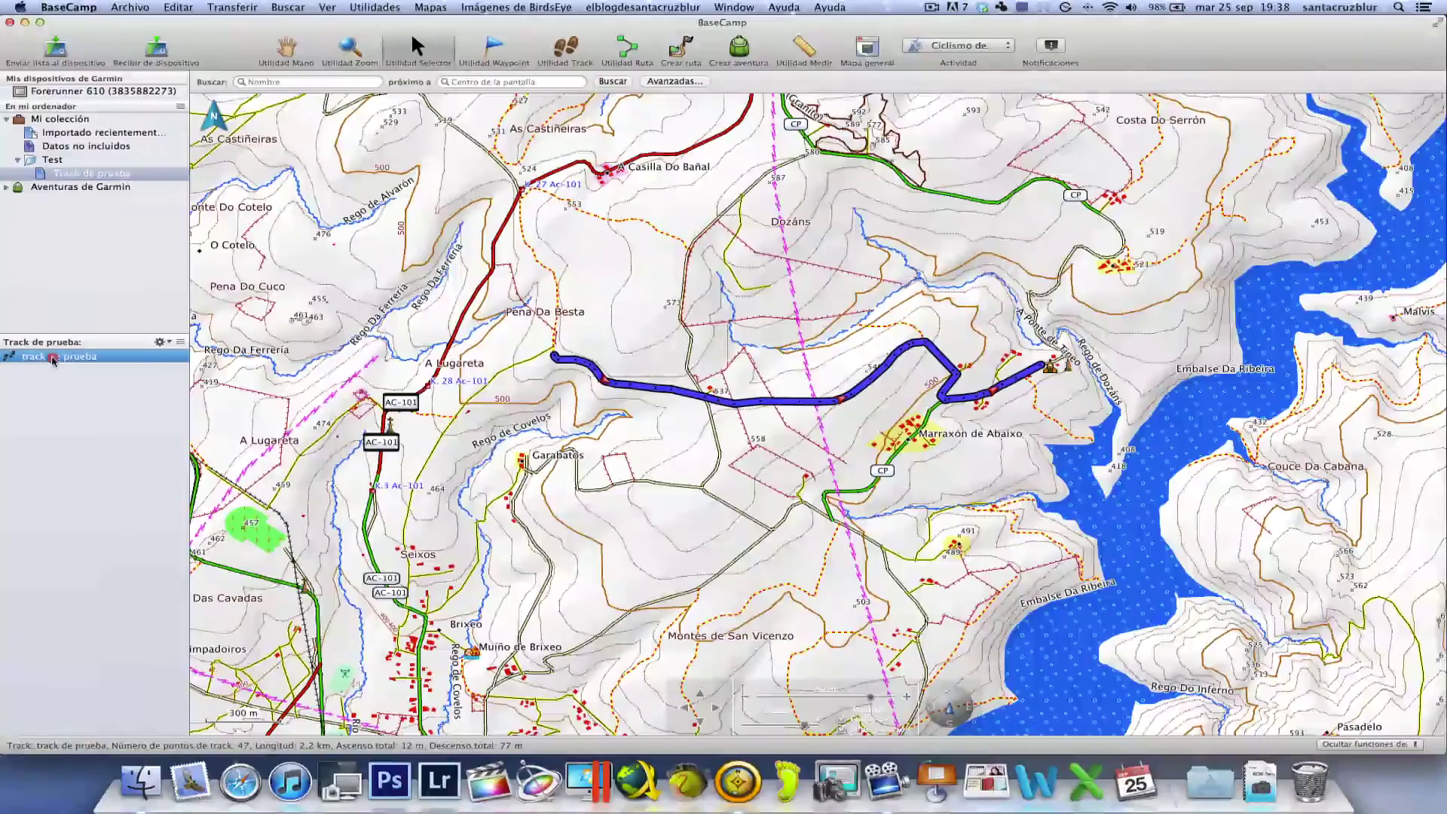
- Examine the point list and summary of track de prueba in its properties, and close them
{"action": "right_click", "coordinate": [50, 357]}
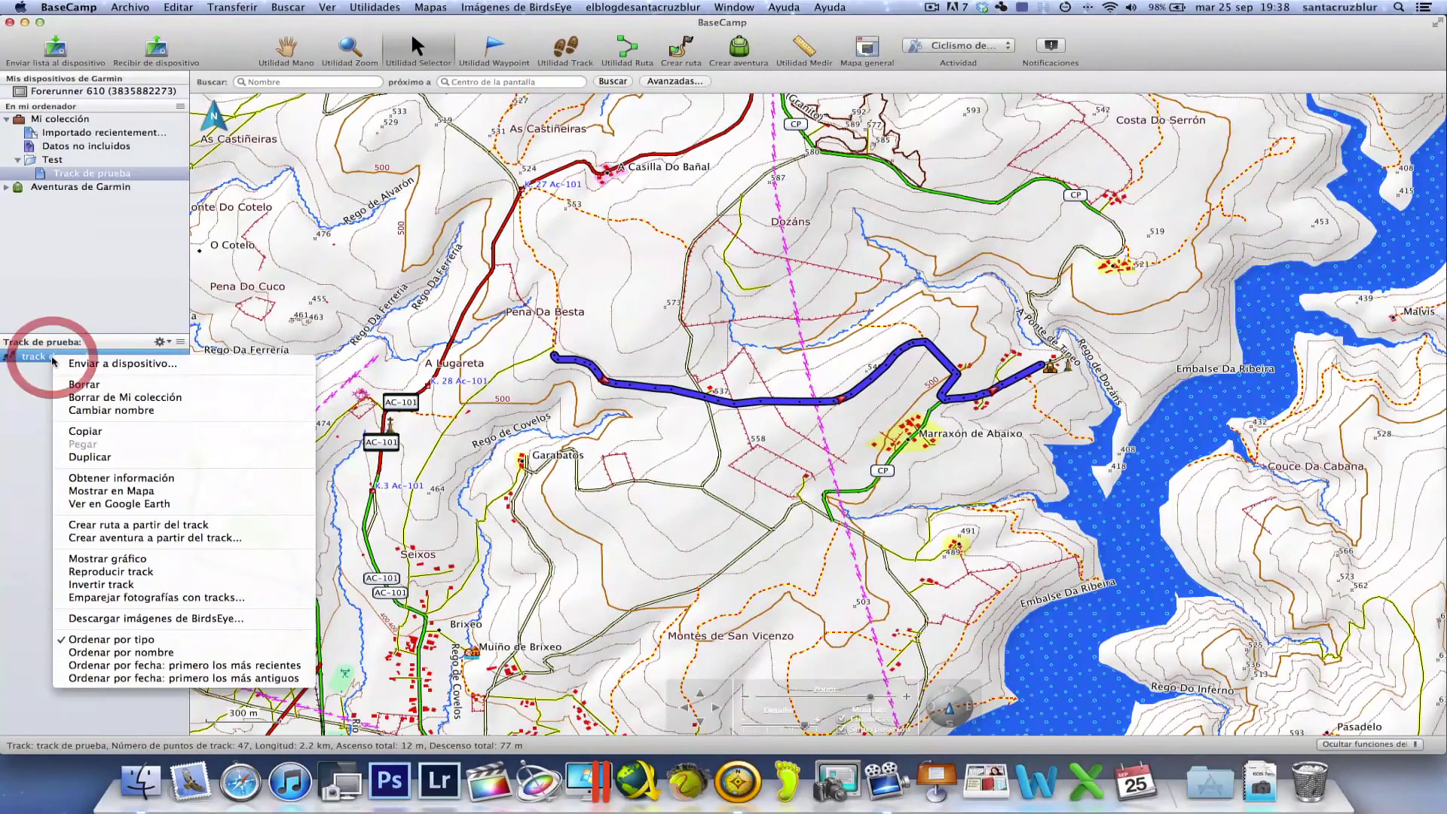
{"action": "left_click", "coordinate": [18, 399]}
{"action": "double_click", "coordinate": [40, 355]}
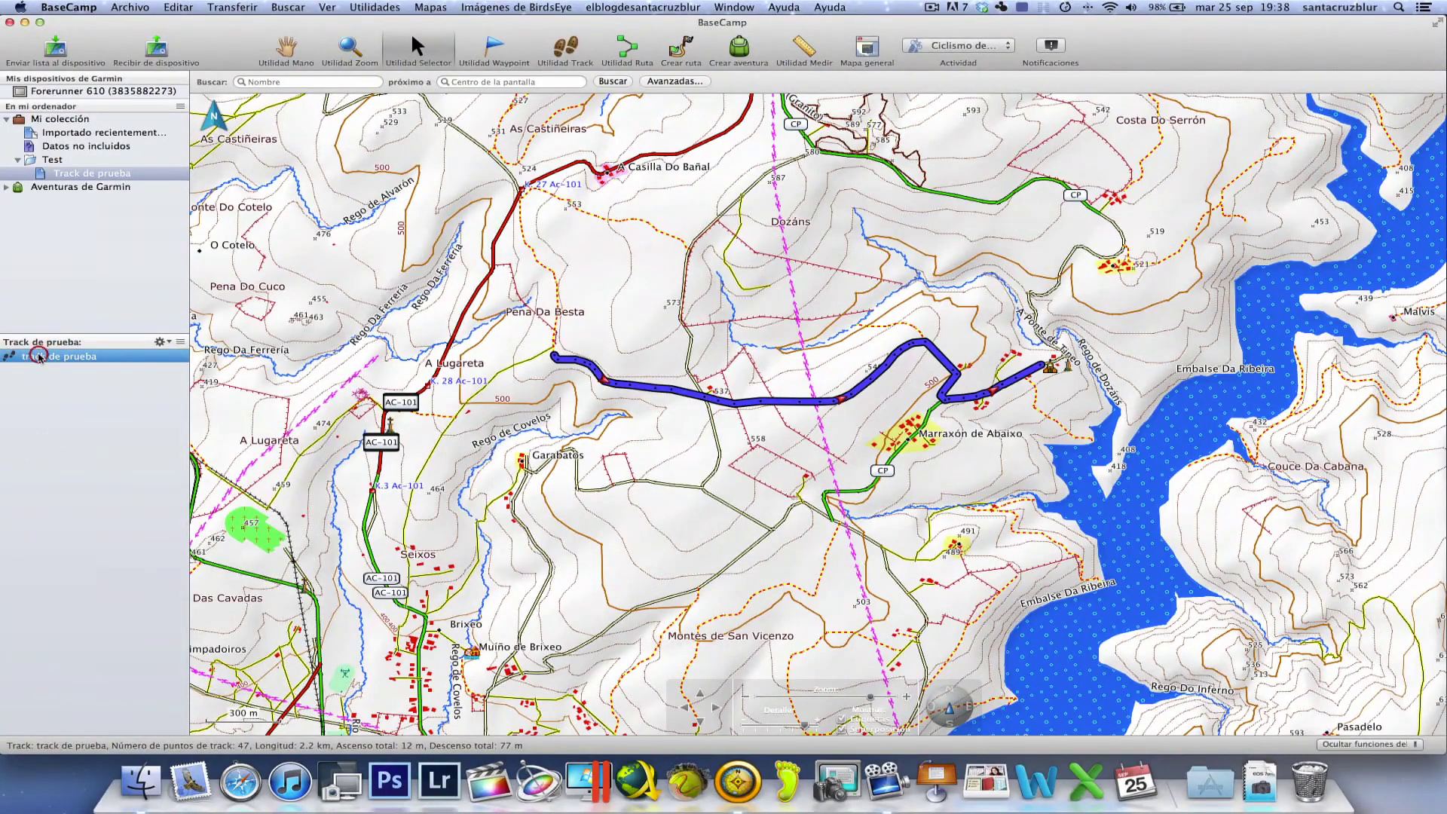
{"action": "scroll", "coordinate": [585, 474], "scroll_direction": "down", "scroll_amount": 5}
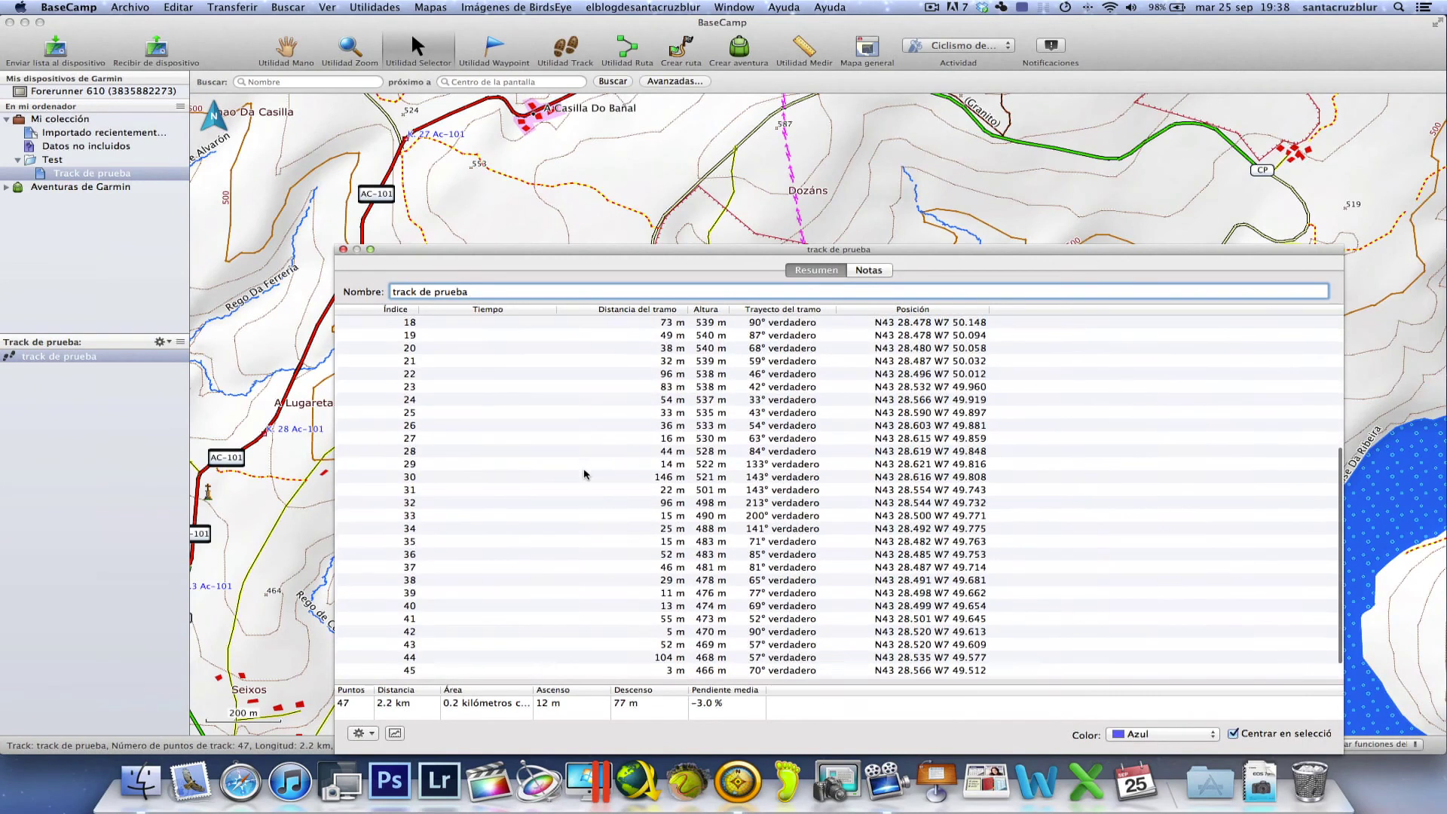
{"action": "scroll", "coordinate": [585, 474], "scroll_direction": "up", "scroll_amount": 2}
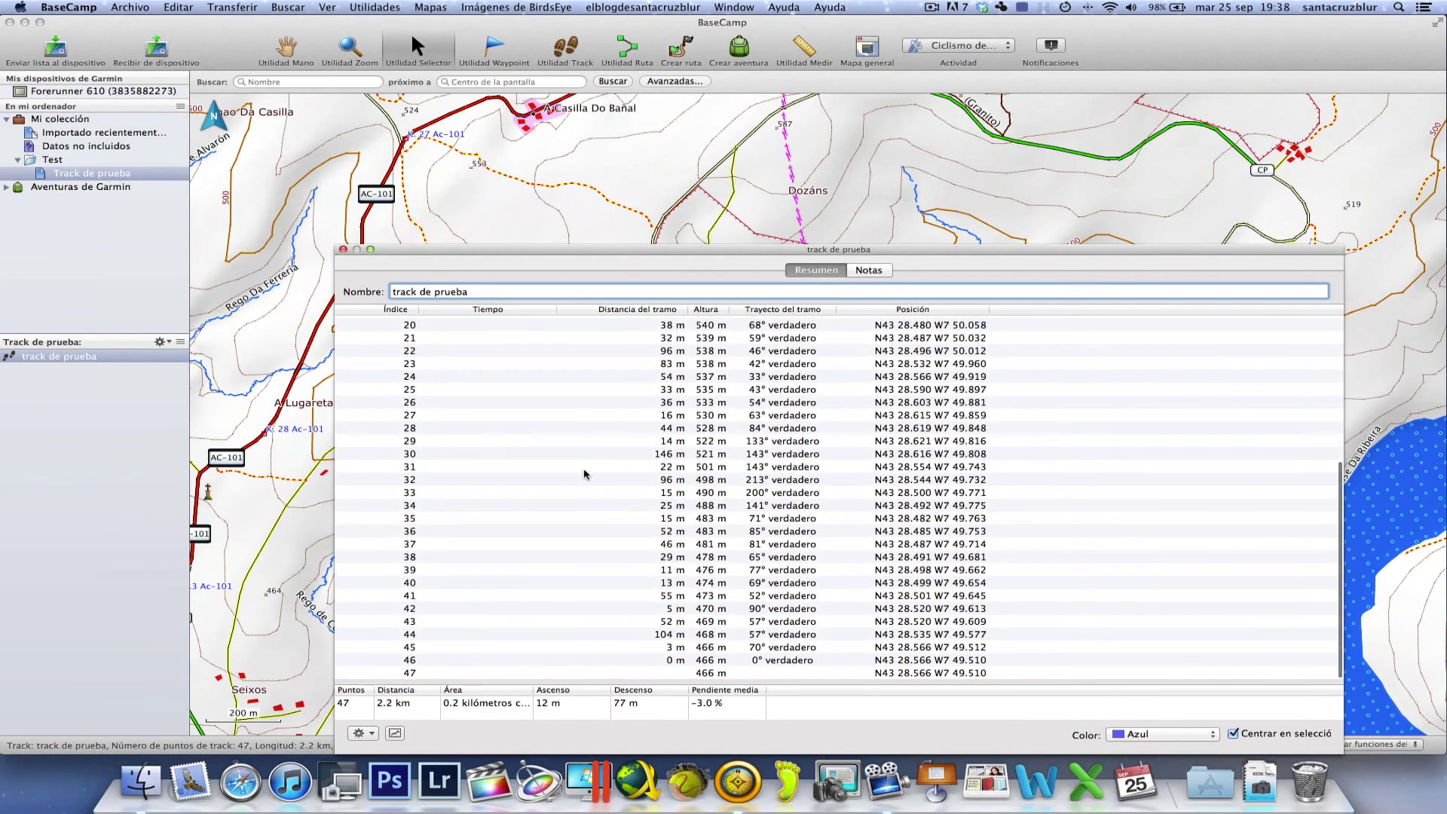
{"action": "scroll", "coordinate": [585, 474], "scroll_direction": "up", "scroll_amount": 3}
{"action": "scroll", "coordinate": [584, 474], "scroll_direction": "down", "scroll_amount": 2}
{"action": "left_click_drag", "start_coordinate": [593, 256], "coordinate": [496, 179]}
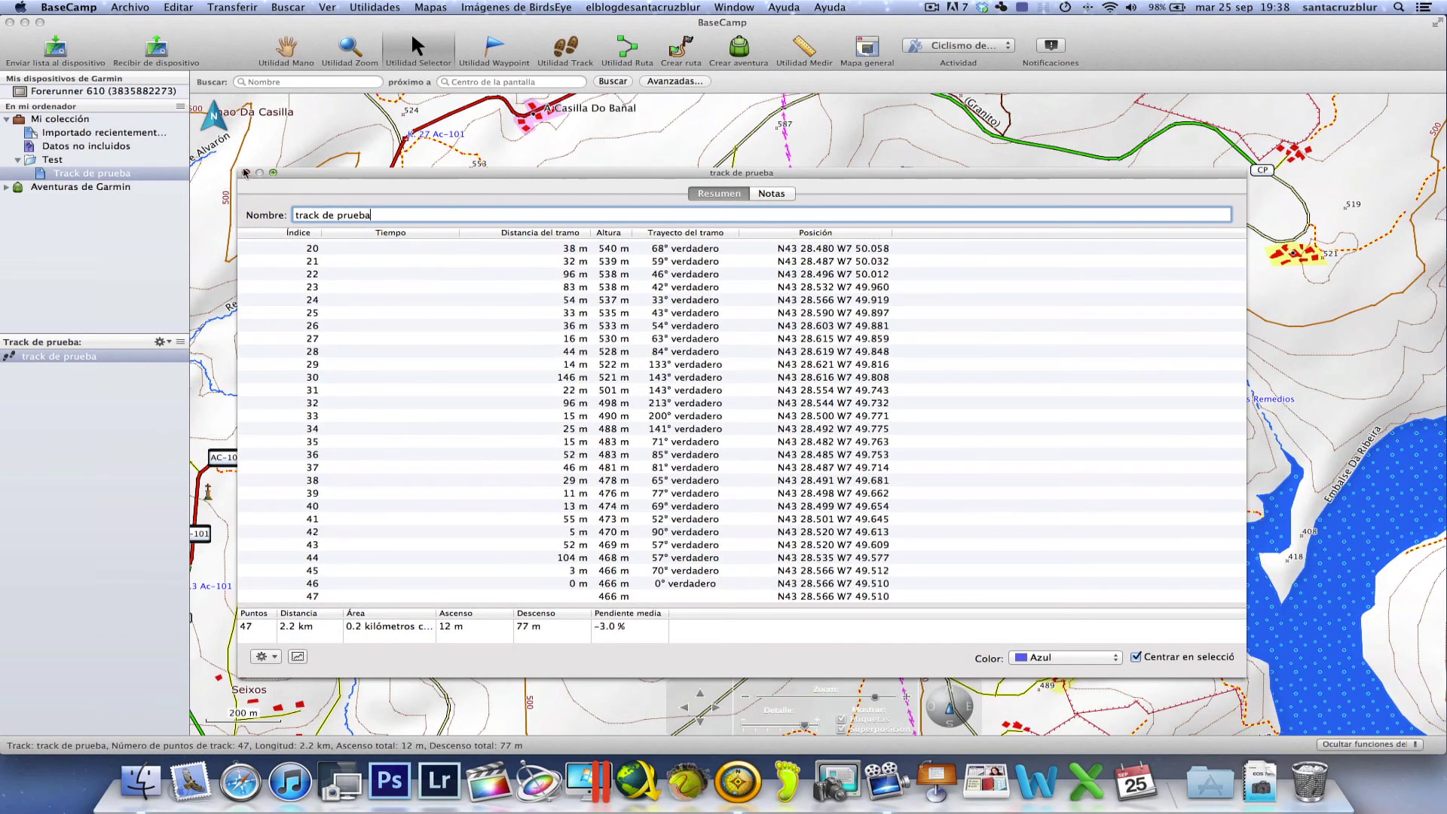
{"action": "left_click", "coordinate": [244, 172]}
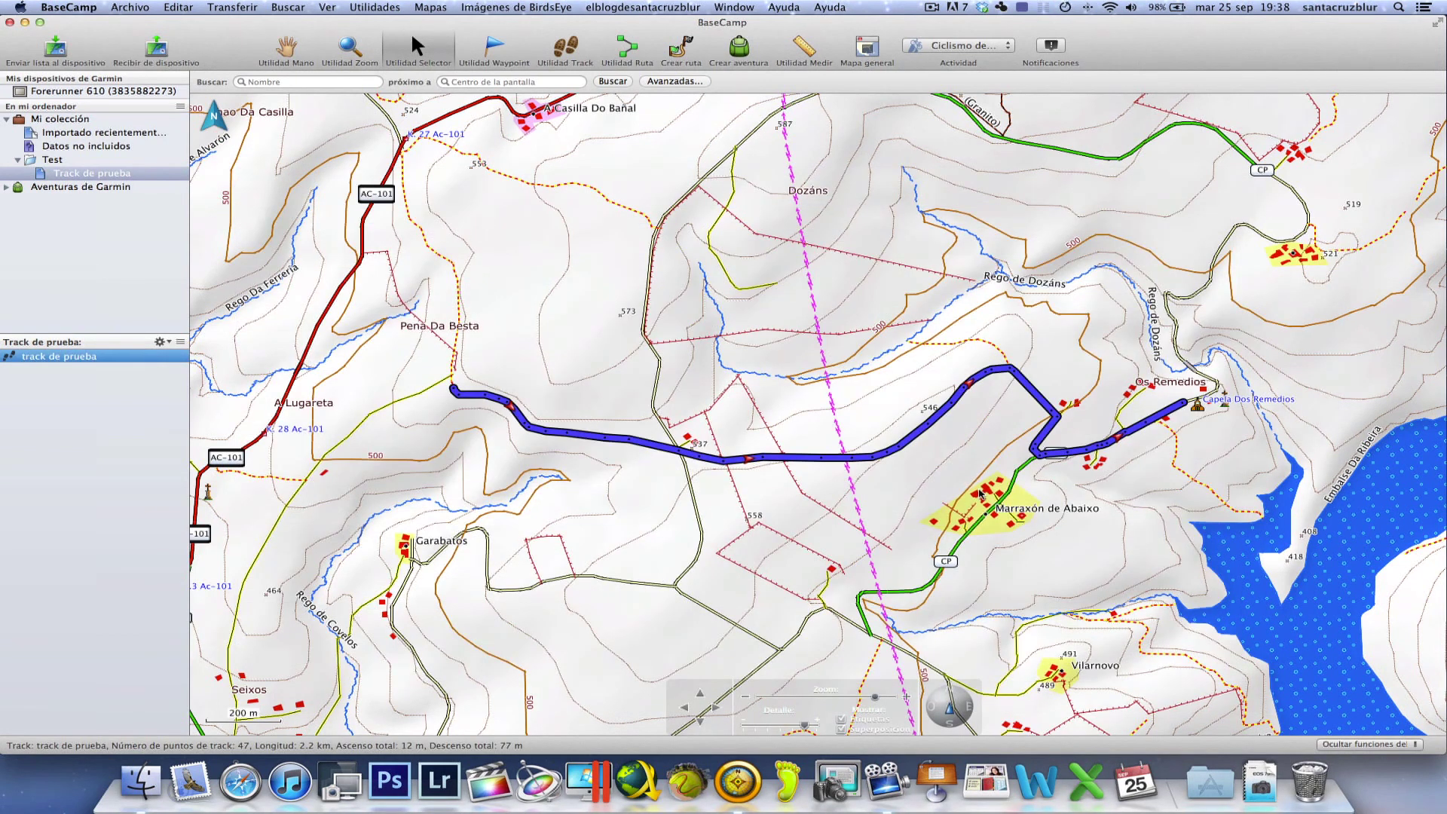